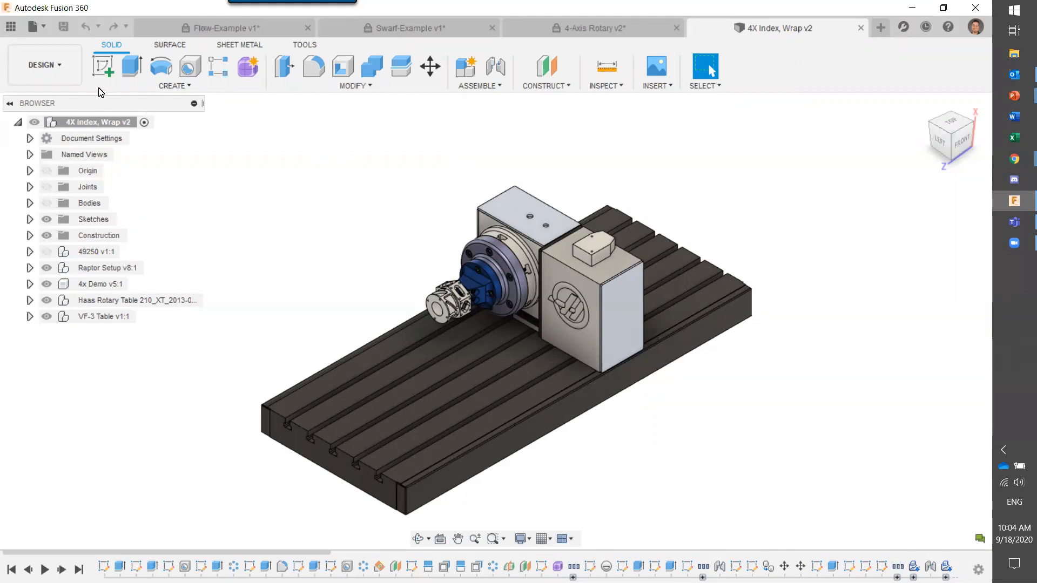
# Step: Show the project data and review the project's member list and the version history of the 4X Index, Wrap design
pyautogui.click(65, 84)
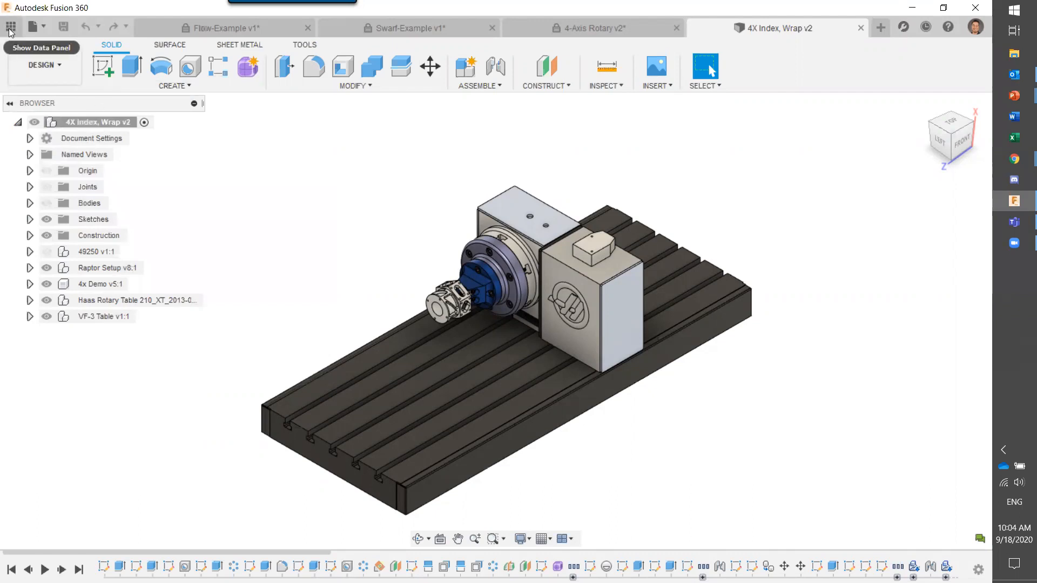
pyautogui.click(10, 30)
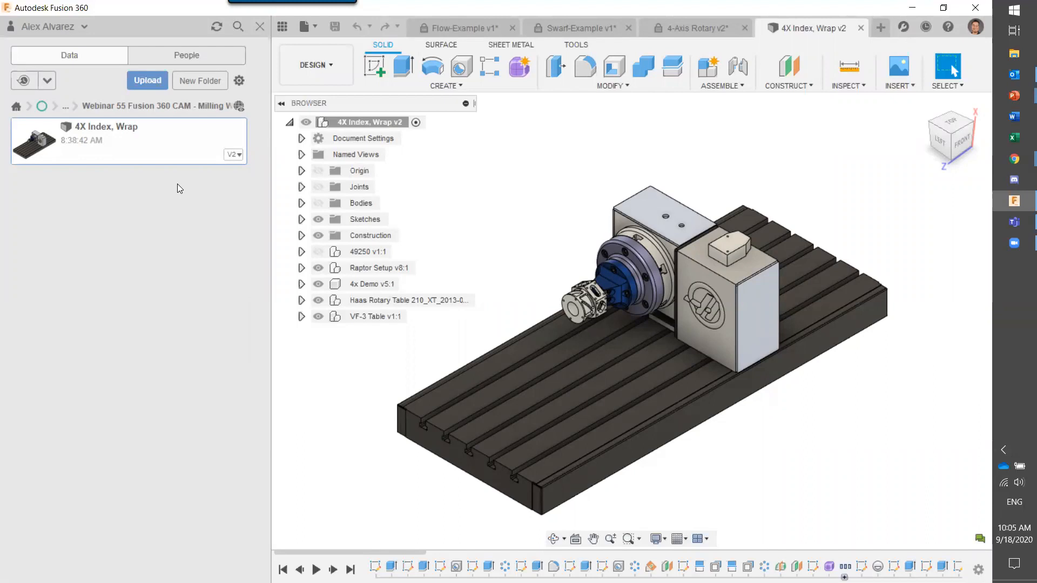
pyautogui.click(188, 57)
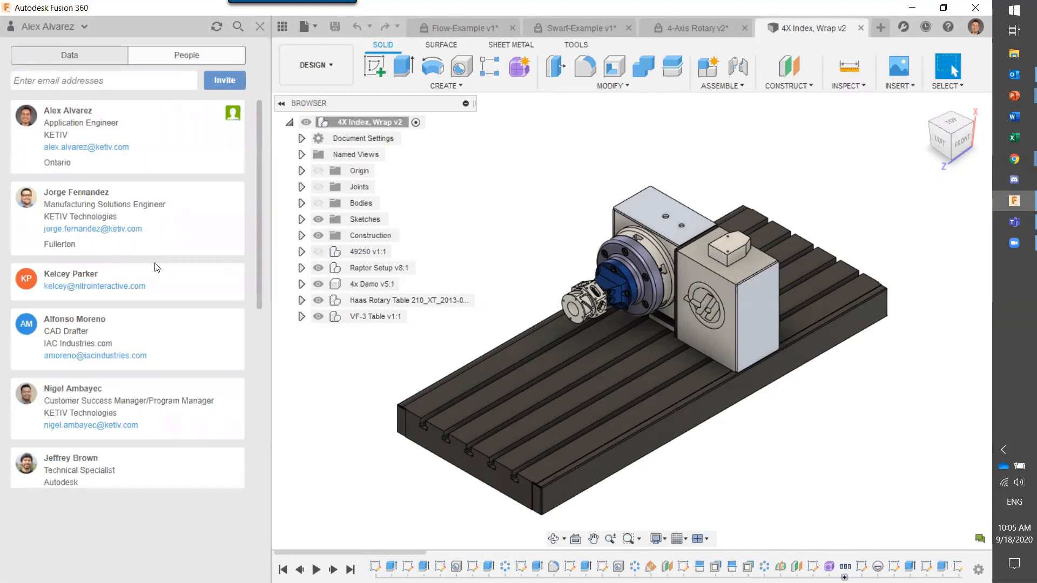
pyautogui.click(97, 60)
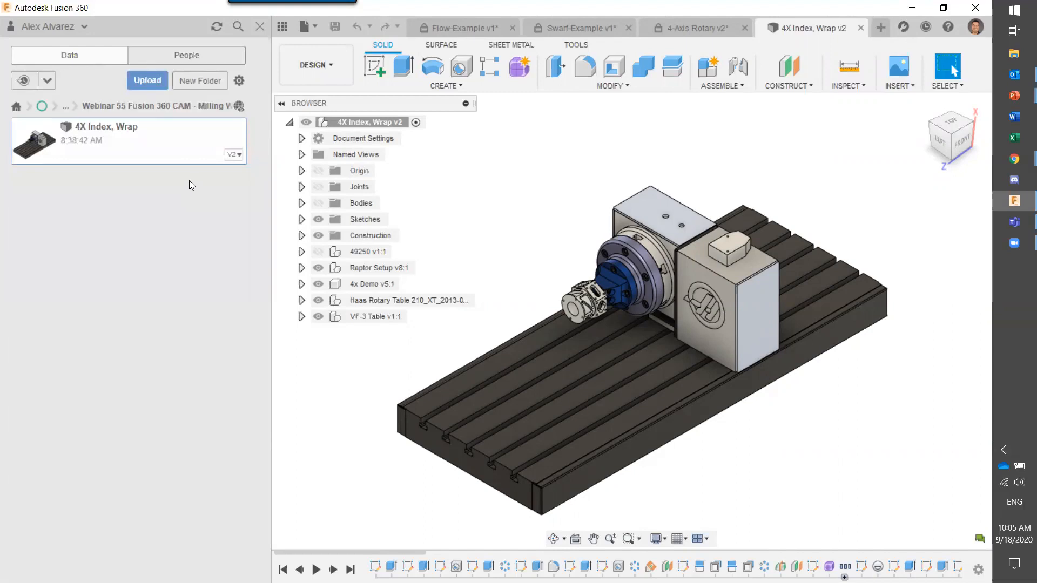
pyautogui.click(229, 156)
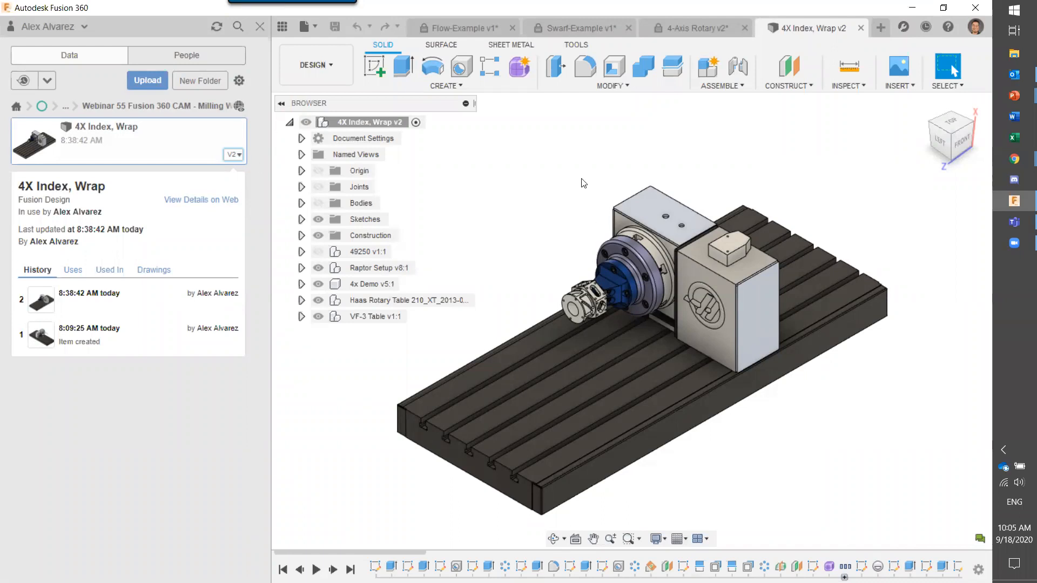
# Step: Open the CAM Samples project from the list of all projects and look through its sample files to 4X Index, Wrap, Pattern
pyautogui.click(17, 106)
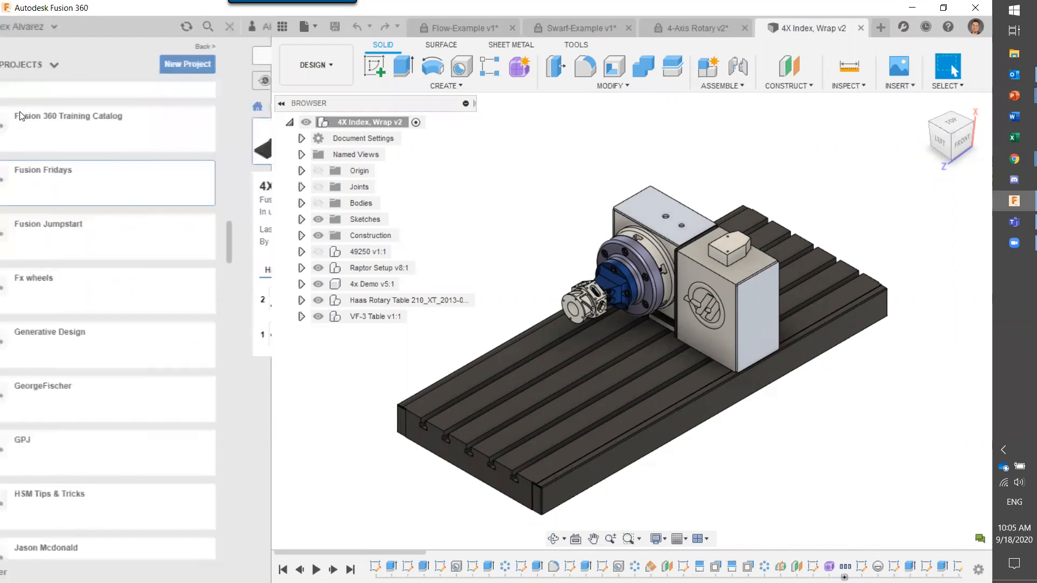
pyautogui.scroll(-9, 135, 265)
pyautogui.scroll(-15, 135, 274)
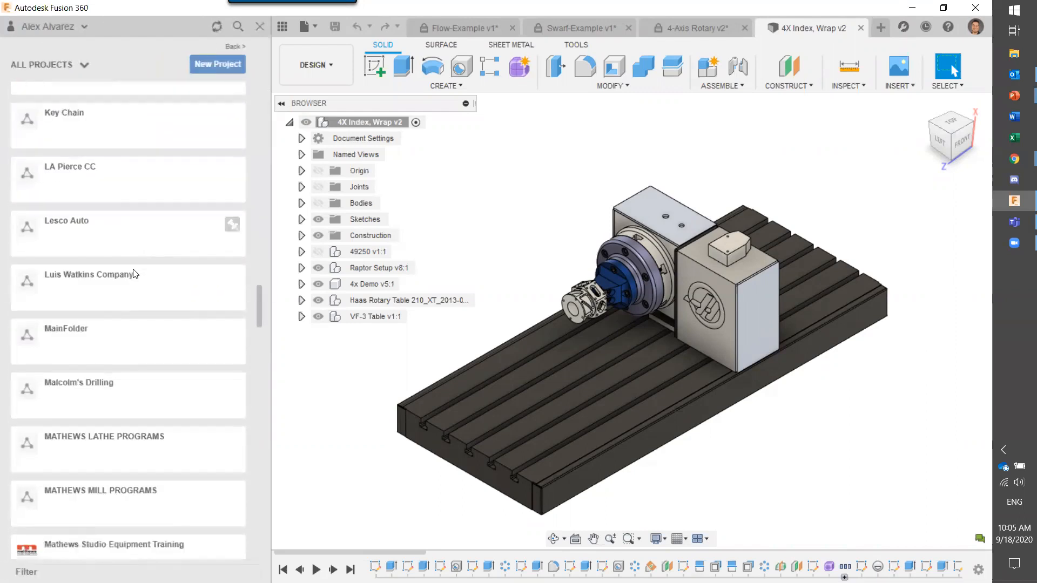
pyautogui.scroll(-16, 135, 274)
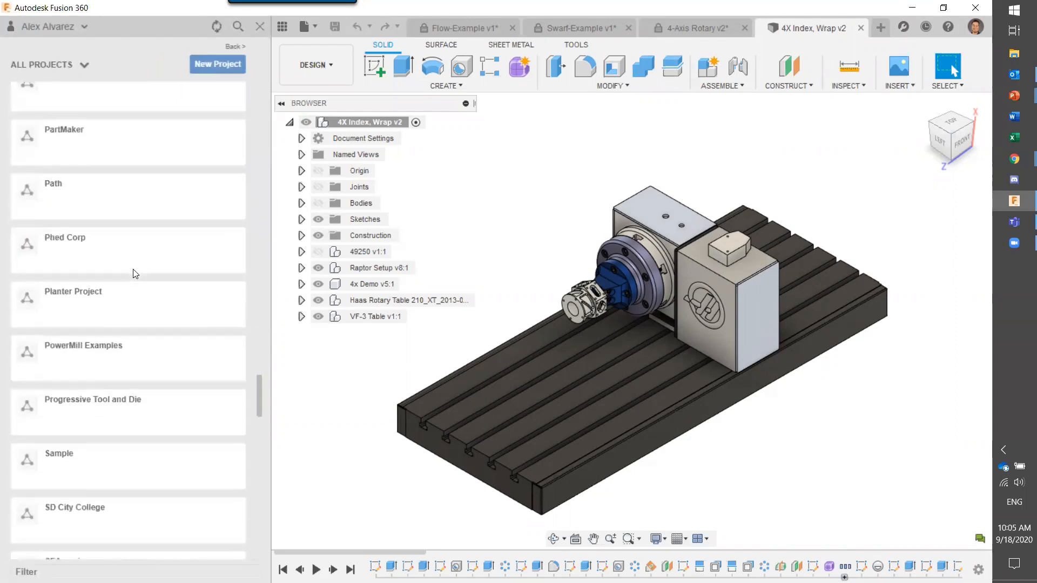
pyautogui.scroll(-16, 135, 273)
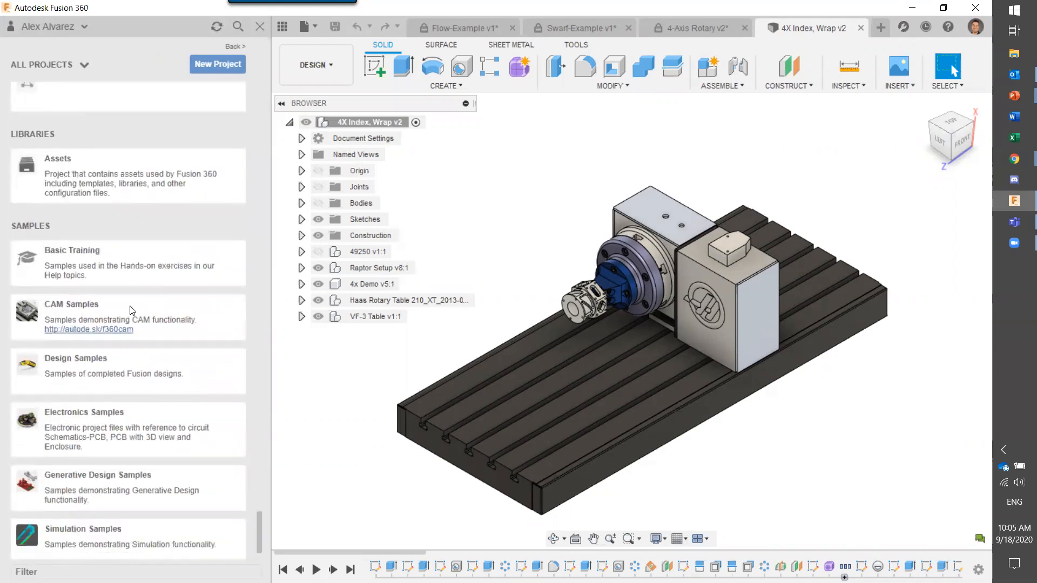
pyautogui.click(130, 308)
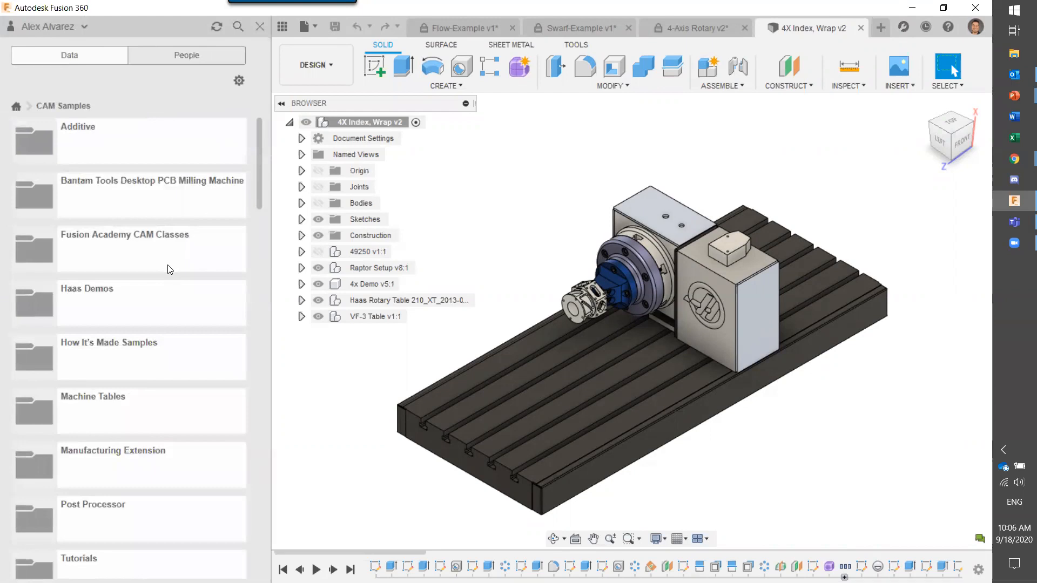
pyautogui.scroll(-7, 167, 268)
pyautogui.scroll(-6, 166, 271)
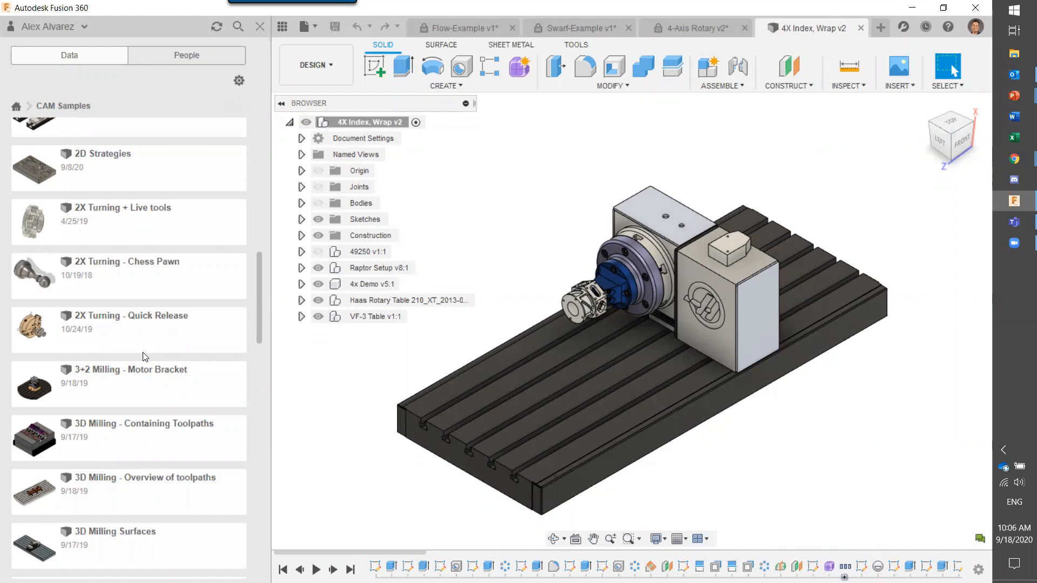
pyautogui.scroll(-2, 145, 357)
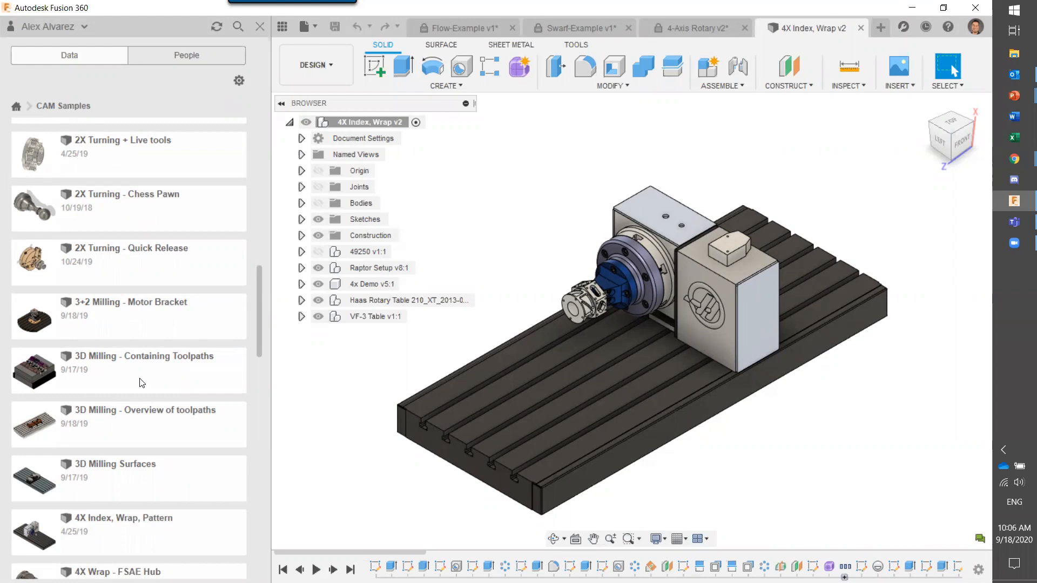
# Step: Examine the rotary table assembly from several angles, including the part held in the blue fixture and the machine table
pyautogui.press('F4')
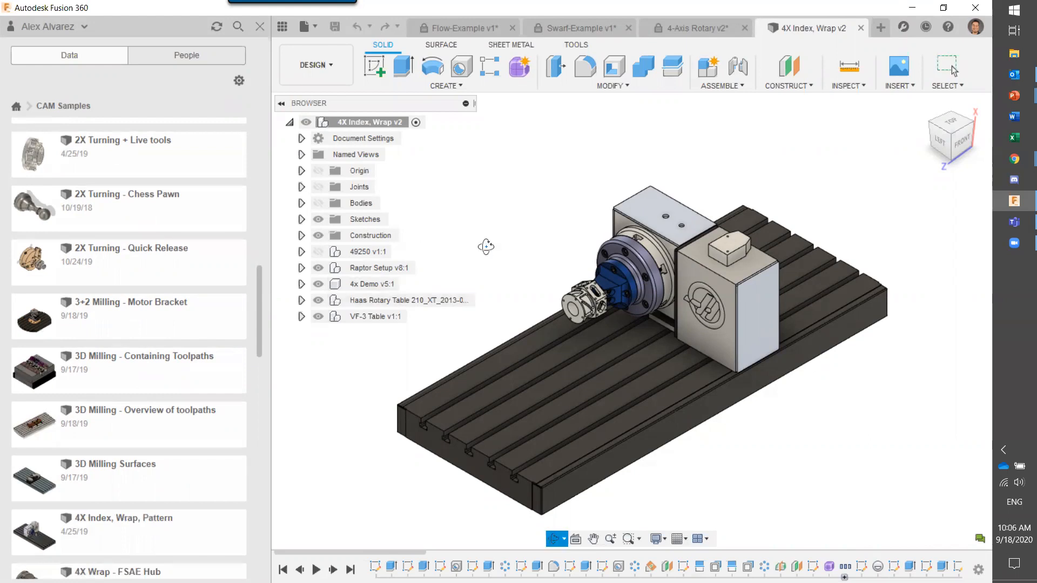
pyautogui.moveTo(489, 248); pyautogui.dragTo(491, 250)
pyautogui.press('Escape')
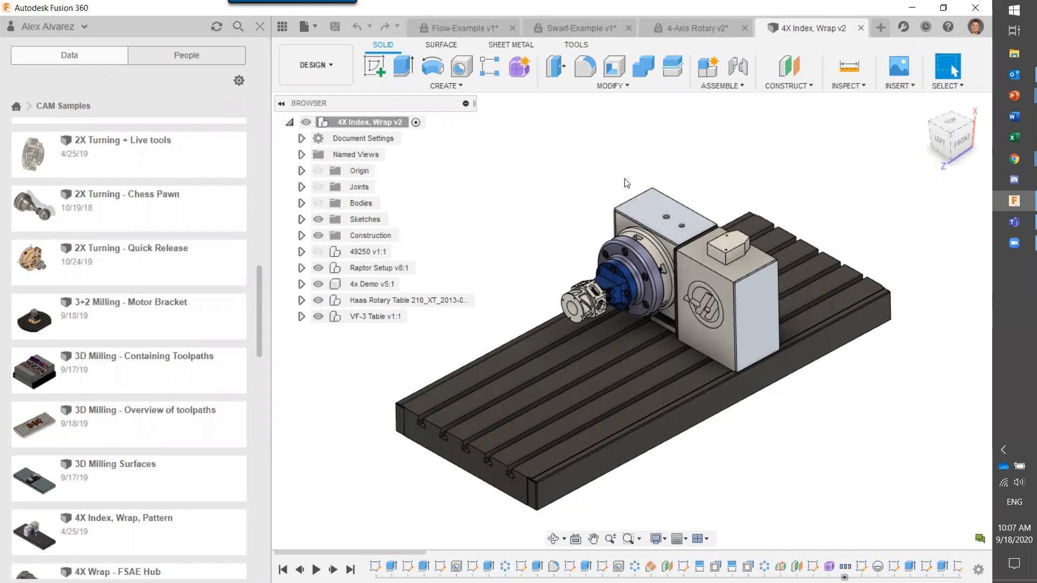
pyautogui.scroll(3, 673, 266)
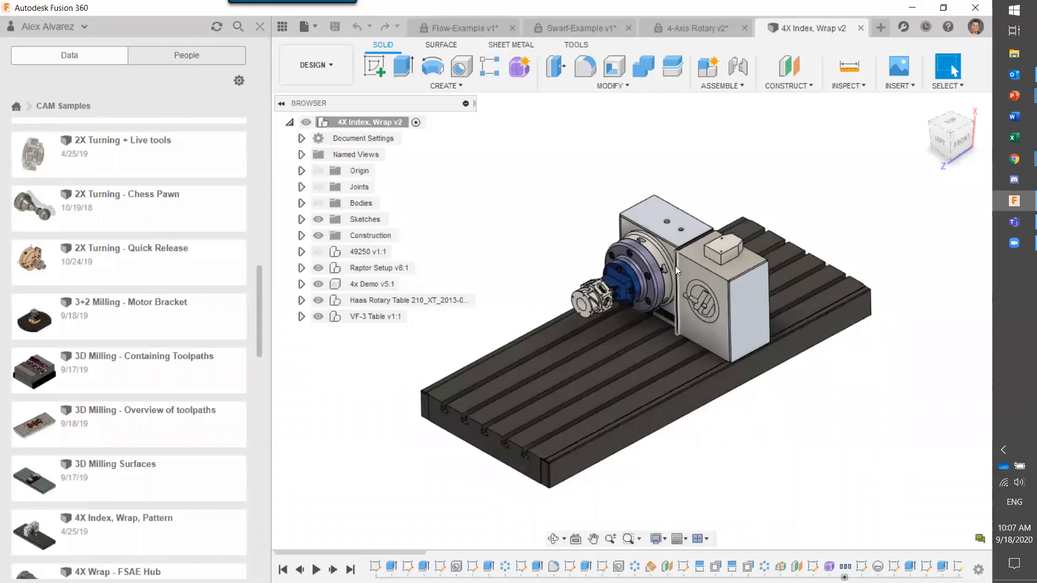
pyautogui.click(955, 138)
pyautogui.keyDown('shift'); pyautogui.moveTo(622, 215); pyautogui.dragTo(663, 226, button='middle'); pyautogui.keyUp('shift')
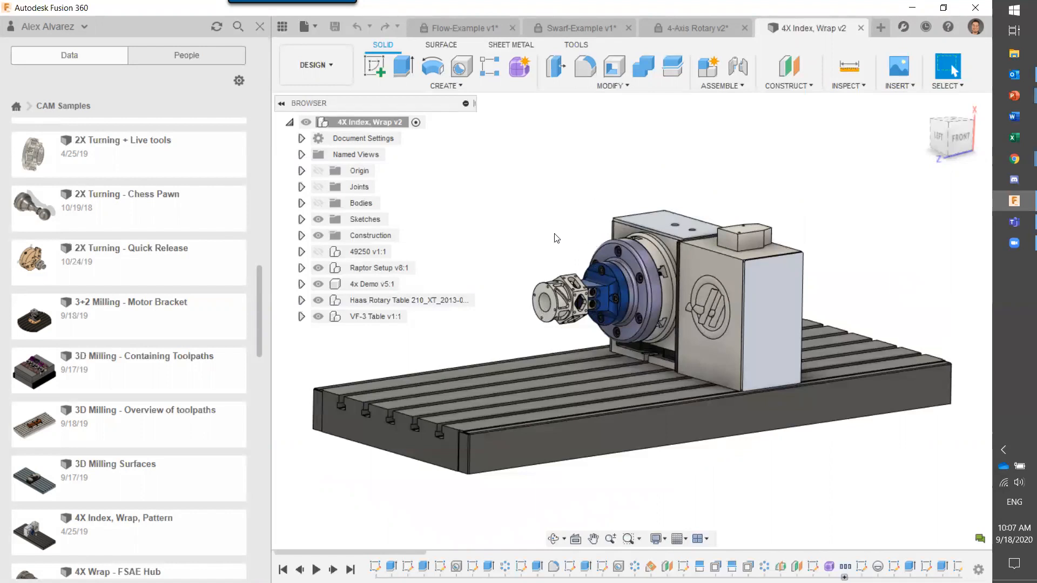
pyautogui.moveTo(547, 227)
pyautogui.keyDown('shift'); pyautogui.mouseDown(button='middle')
pyautogui.moveTo(537, 222)
pyautogui.moveTo(543, 236)
pyautogui.mouseUp(button='middle'); pyautogui.keyUp('shift')
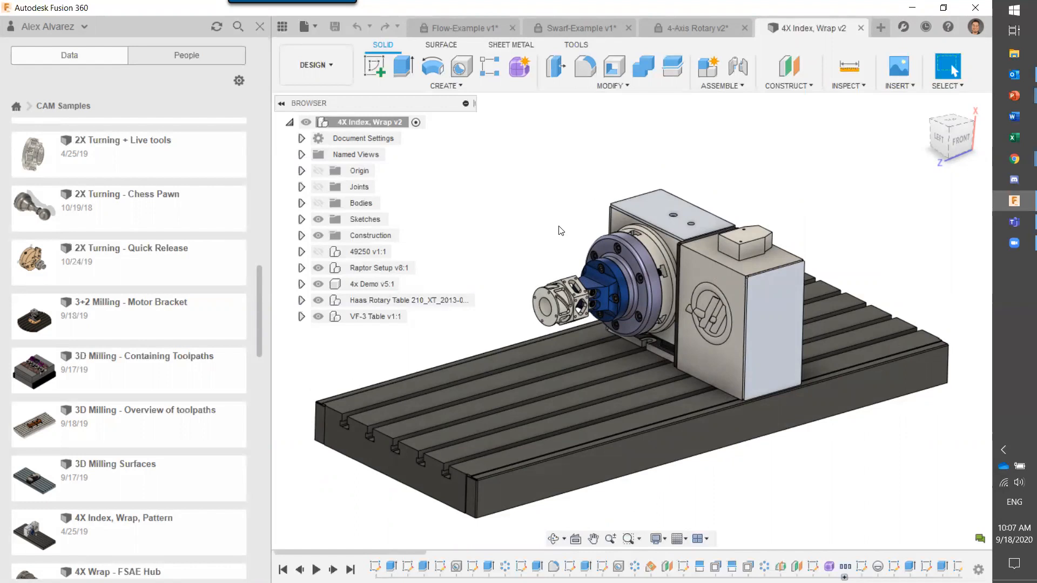
pyautogui.press('F4')
pyautogui.moveTo(575, 213); pyautogui.dragTo(560, 245)
pyautogui.press('Escape')
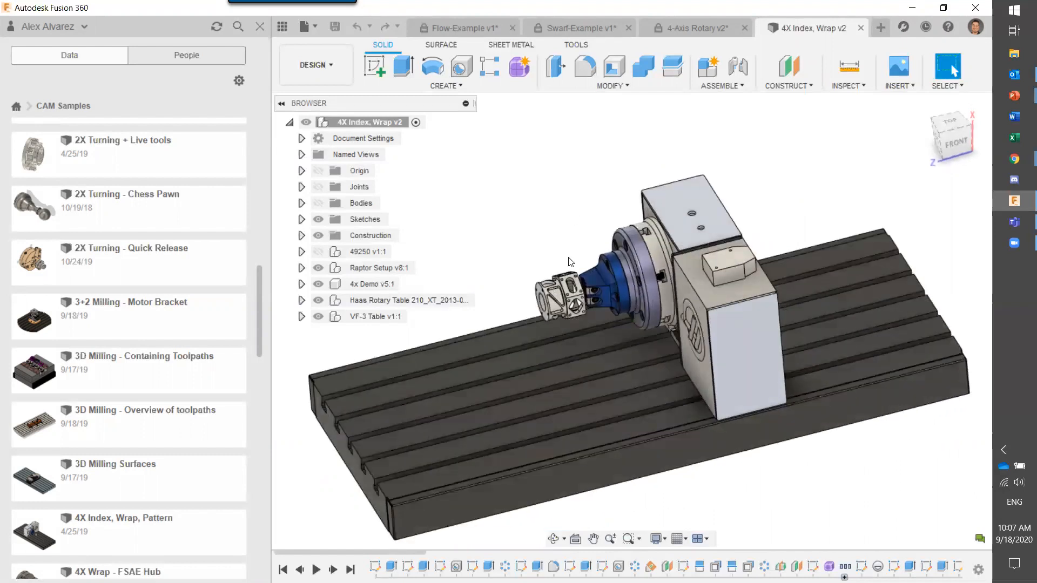
pyautogui.scroll(3, 570, 262)
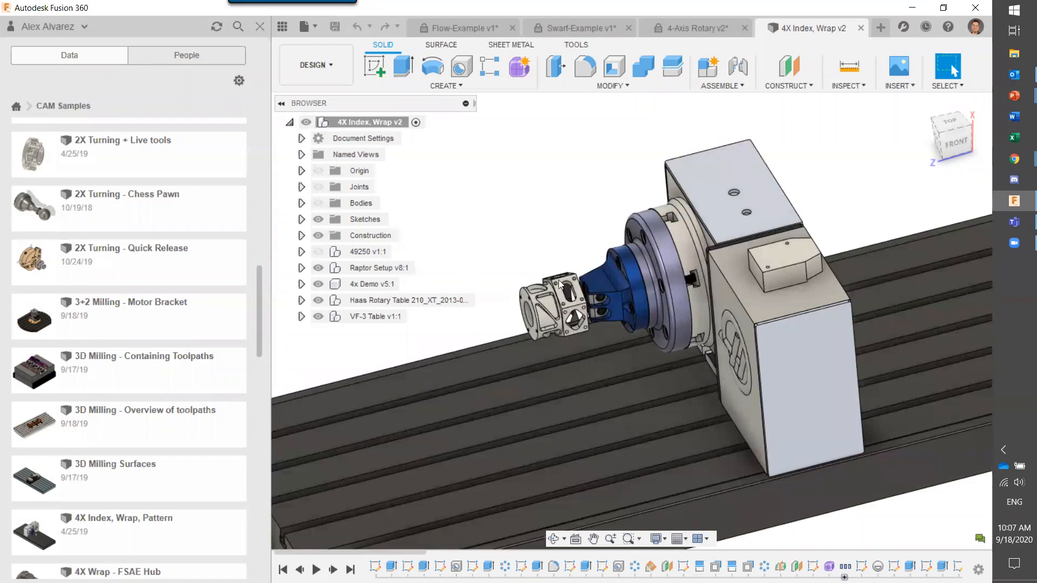
pyautogui.keyDown('shift'); pyautogui.moveTo(585, 249); pyautogui.dragTo(601, 222, button='middle'); pyautogui.keyUp('shift')
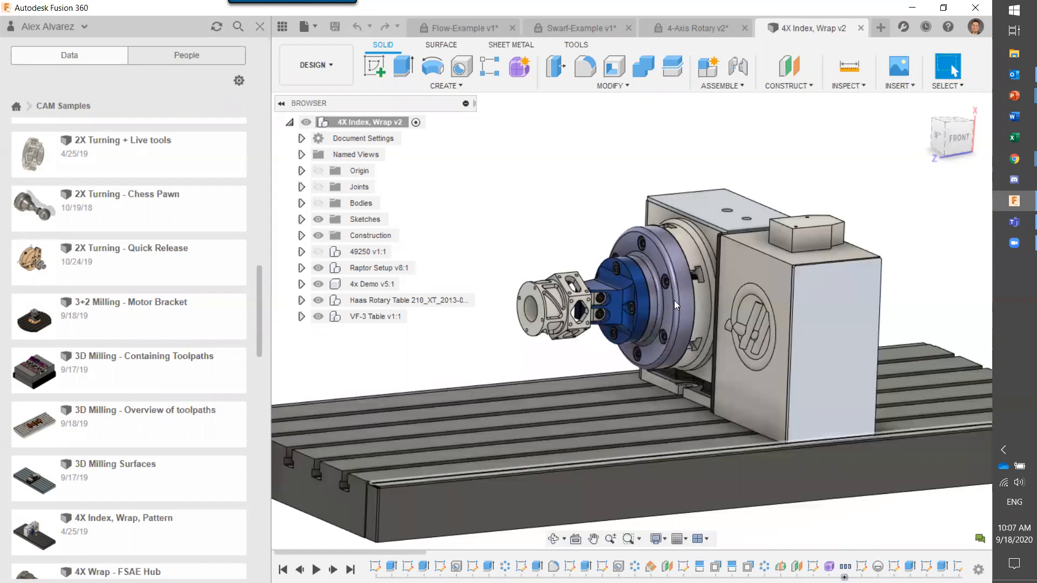
pyautogui.keyDown('shift'); pyautogui.moveTo(609, 188); pyautogui.dragTo(586, 276, button='middle'); pyautogui.keyUp('shift')
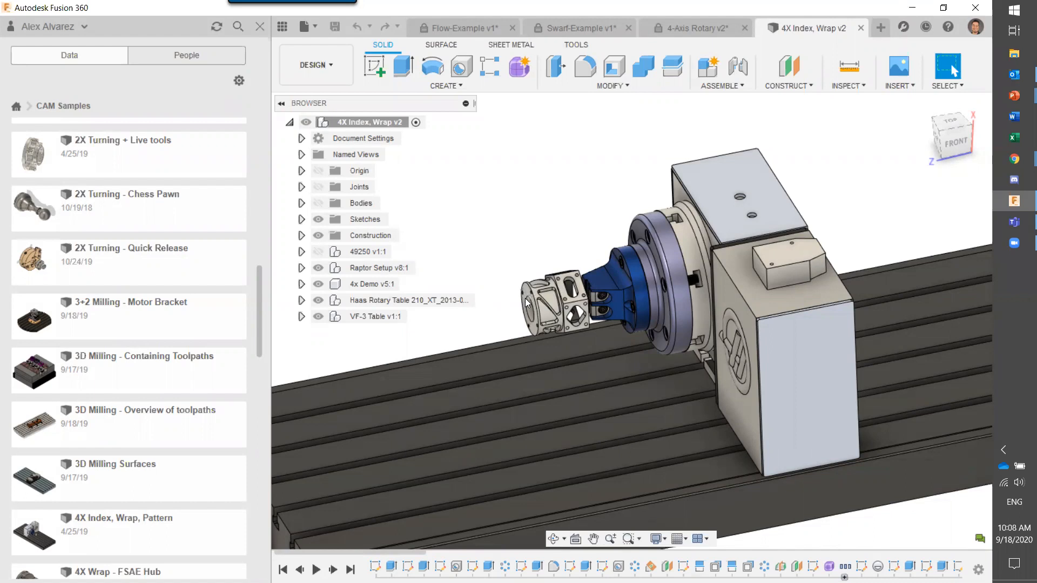
pyautogui.keyDown('shift'); pyautogui.moveTo(523, 297); pyautogui.dragTo(519, 280, button='middle'); pyautogui.keyUp('shift')
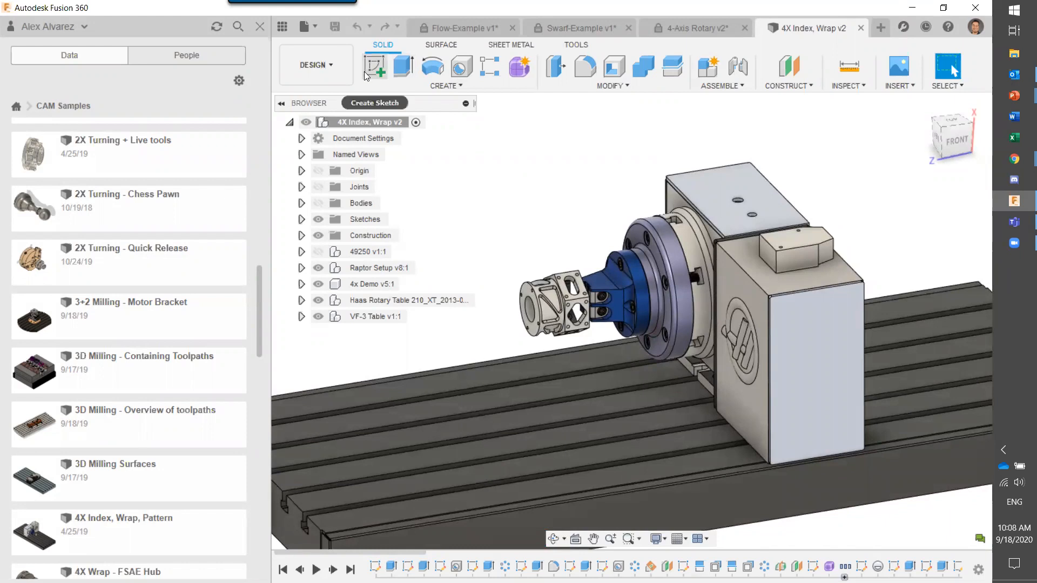
# Step: Switch to the Manufacture workspace and hide the project data
pyautogui.click(342, 72)
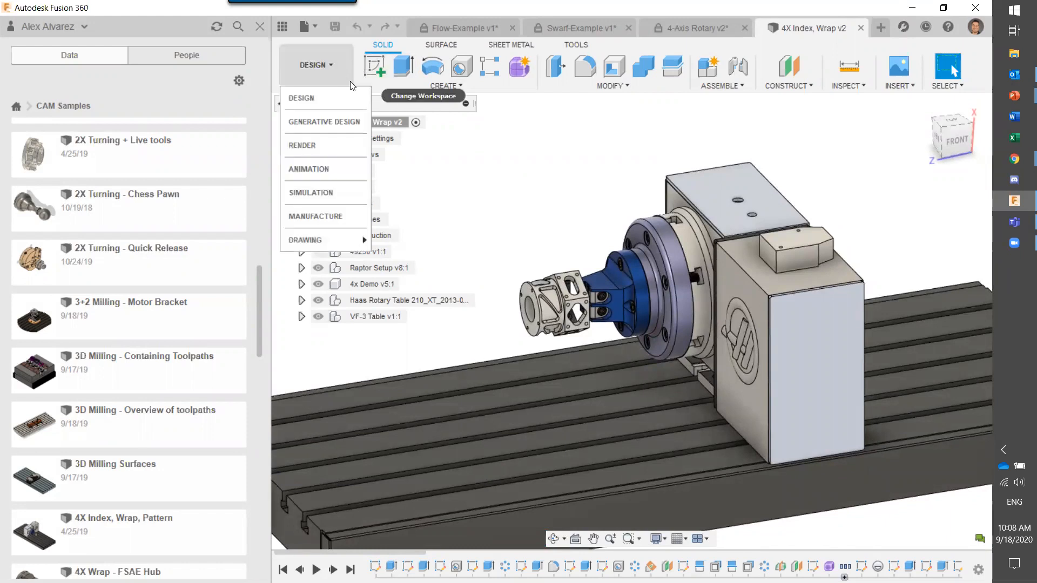
pyautogui.click(324, 216)
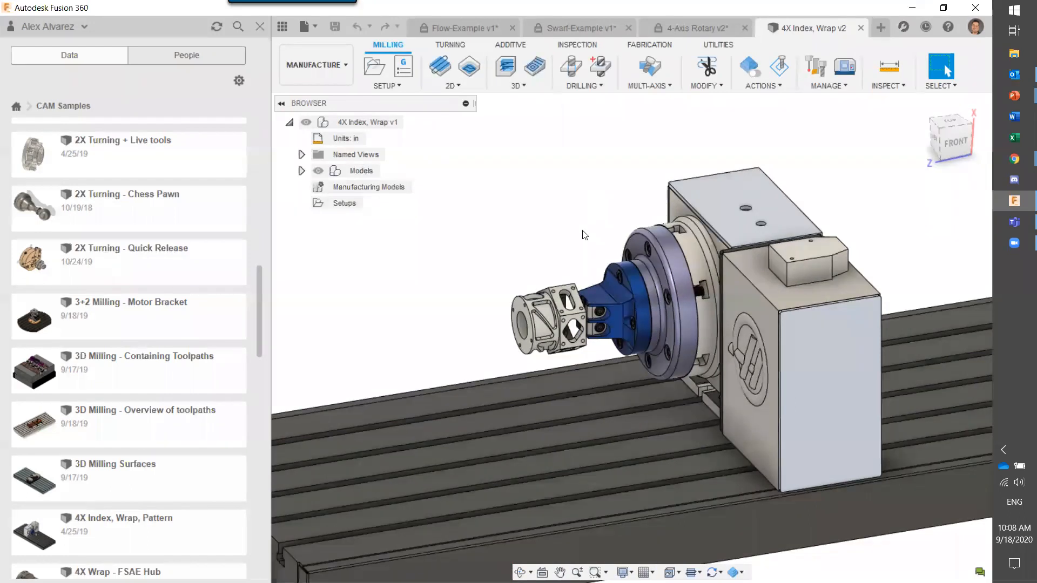
pyautogui.click(260, 27)
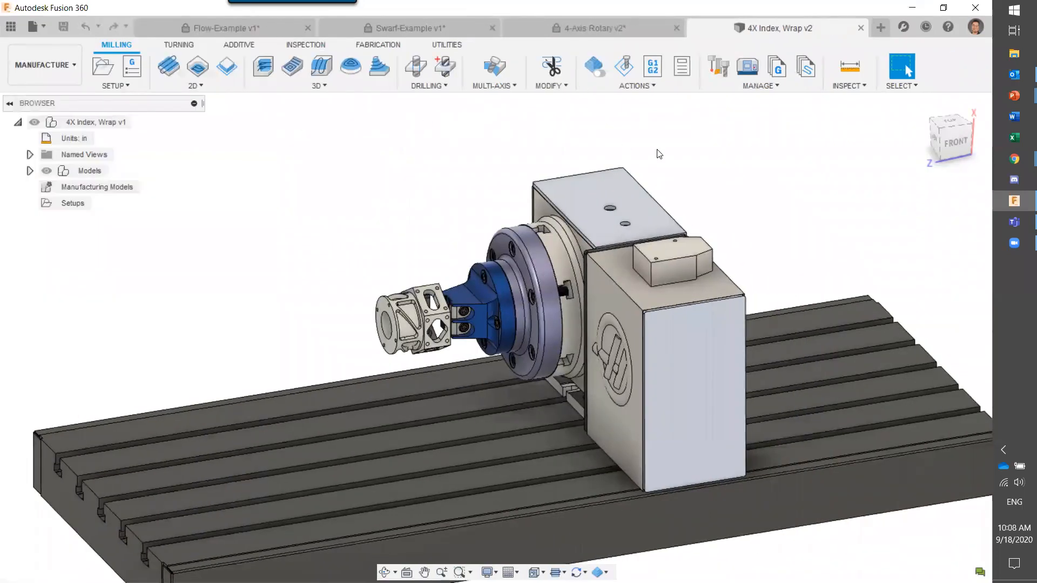
# Step: Review the Generative Design access options and the Manufacture features in the Extensions overview, and close it
pyautogui.click(903, 27)
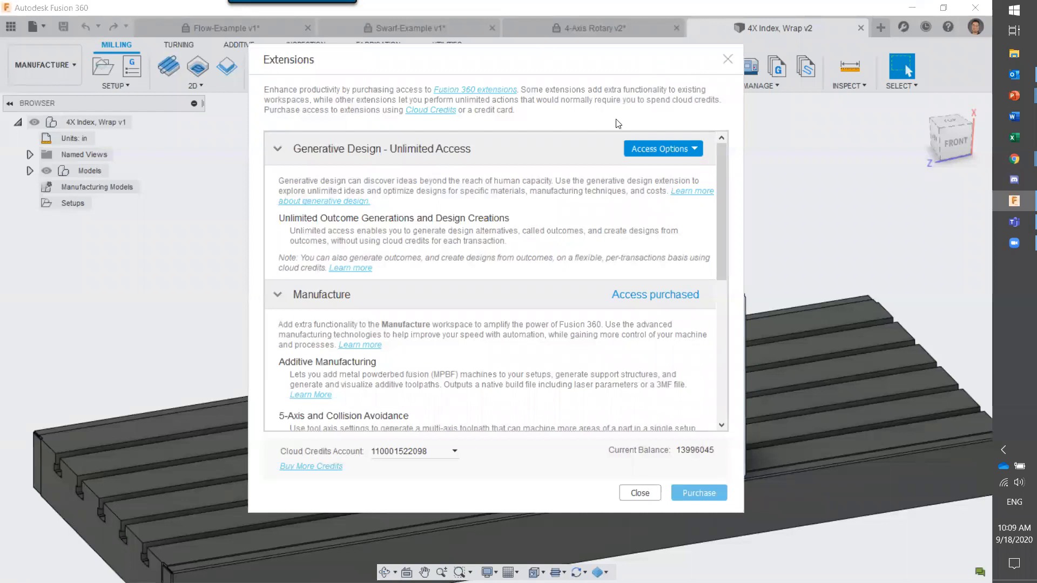
pyautogui.scroll(-3, 624, 256)
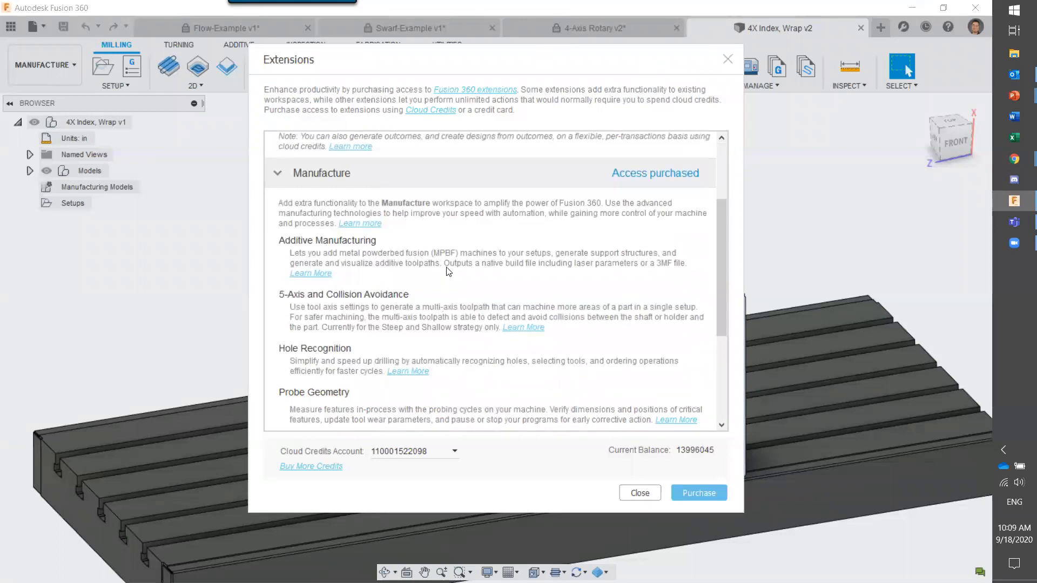
pyautogui.scroll(3, 486, 238)
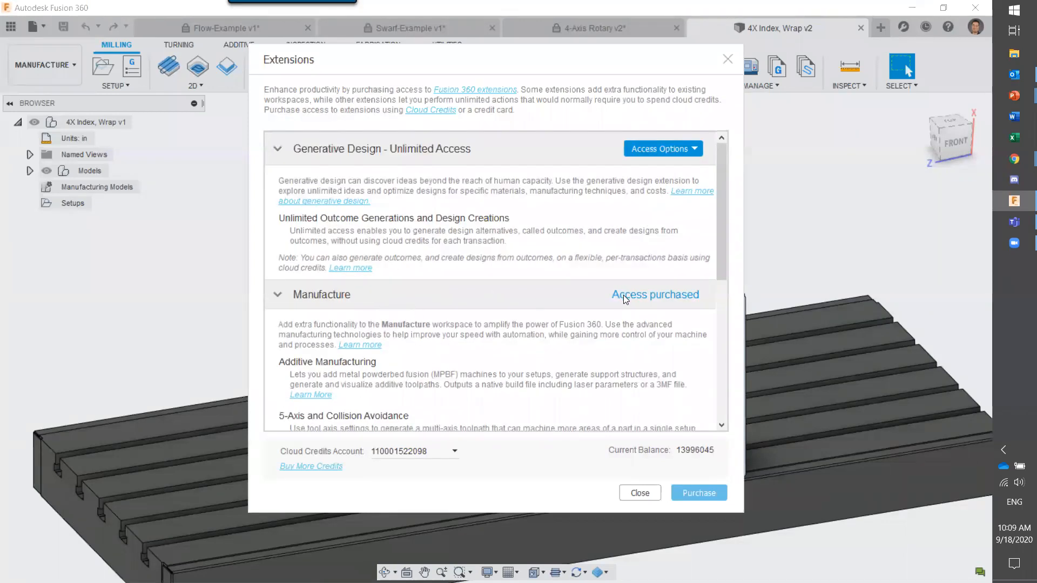
pyautogui.click(684, 151)
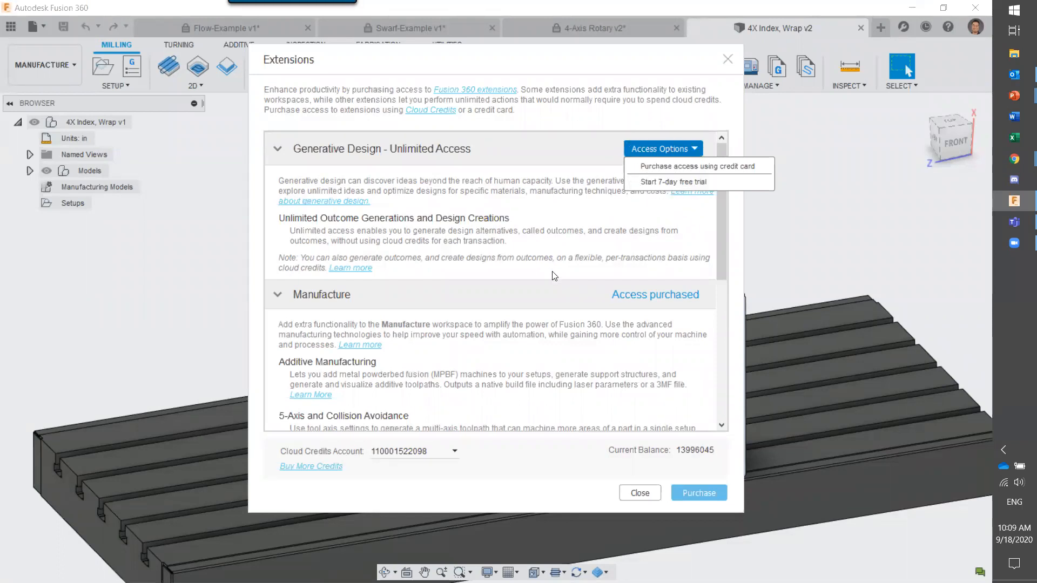
pyautogui.click(724, 234)
pyautogui.moveTo(724, 235); pyautogui.dragTo(719, 286)
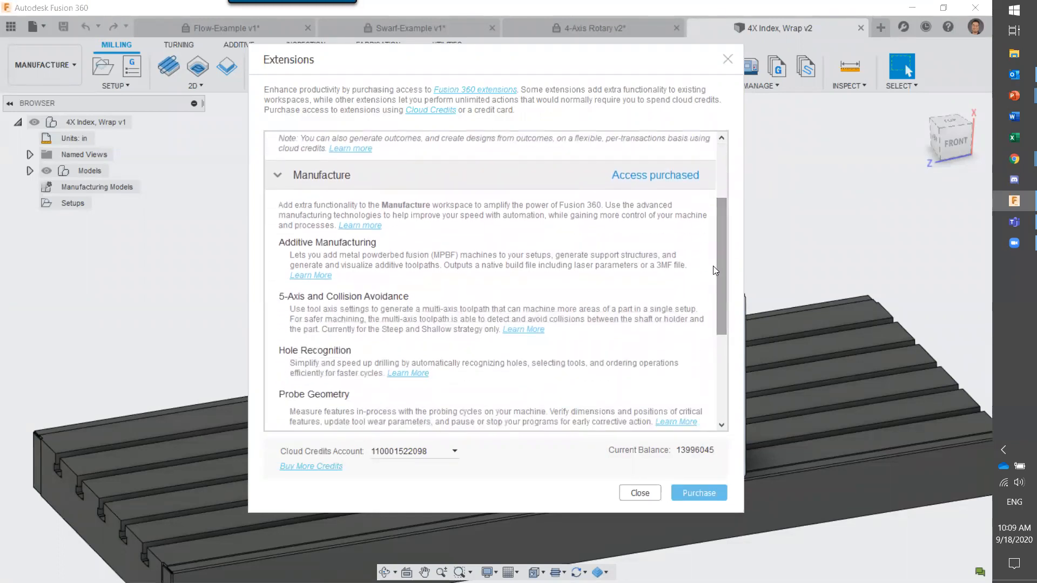
pyautogui.moveTo(720, 237); pyautogui.dragTo(720, 258)
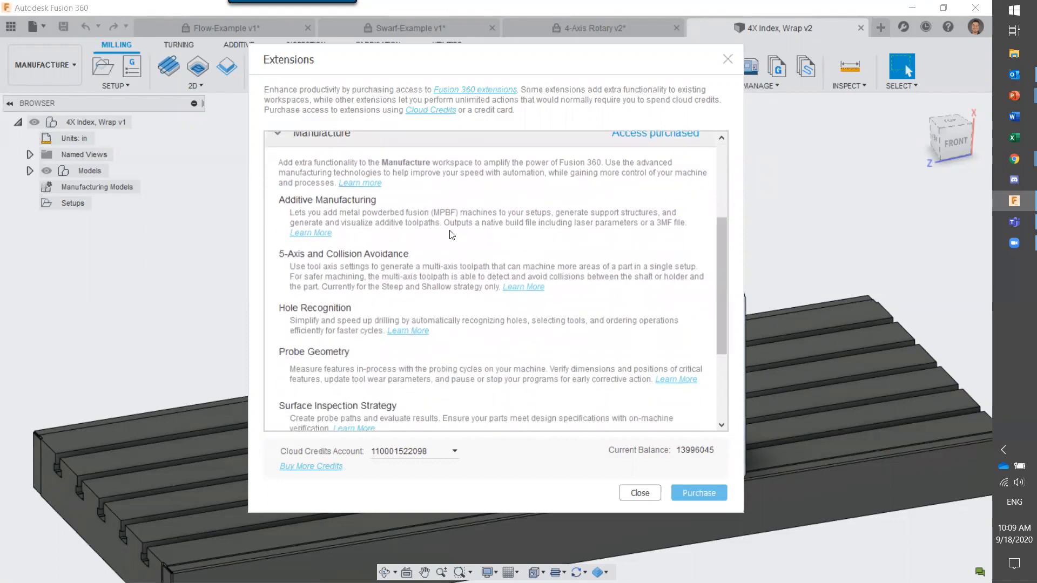
pyautogui.moveTo(716, 235); pyautogui.dragTo(715, 308)
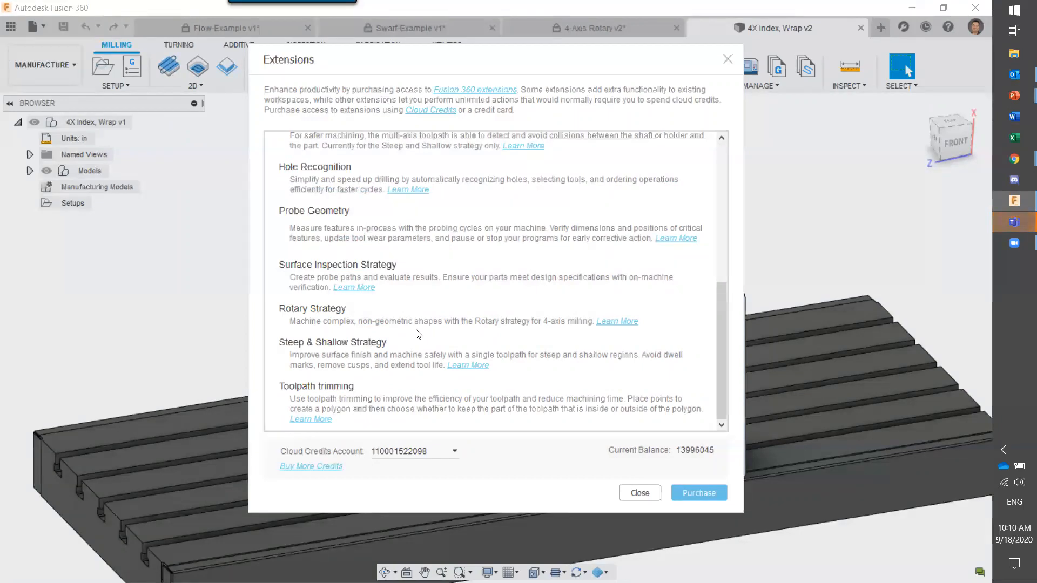
pyautogui.scroll(5, 440, 301)
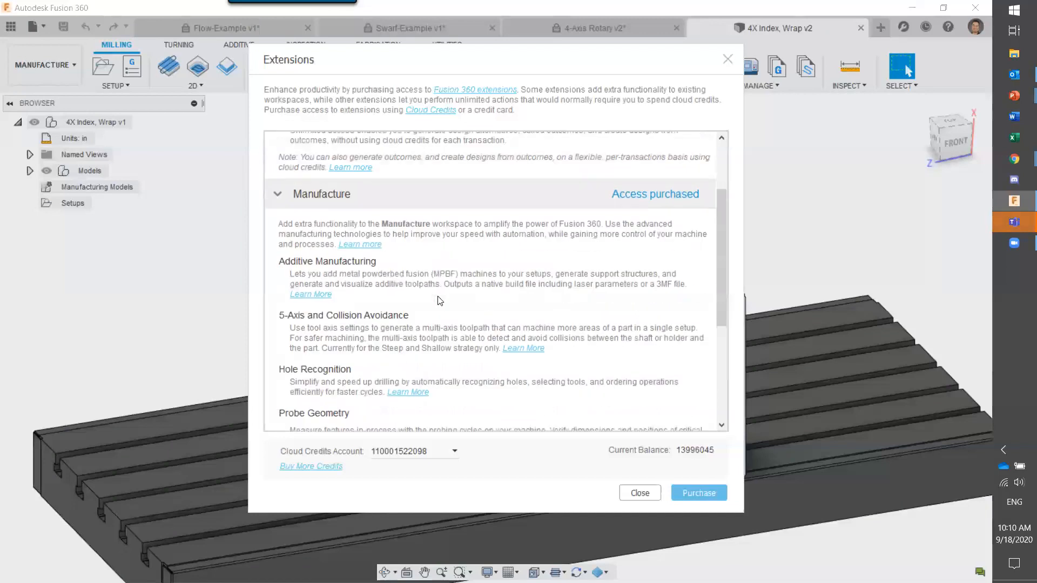
pyautogui.click(635, 494)
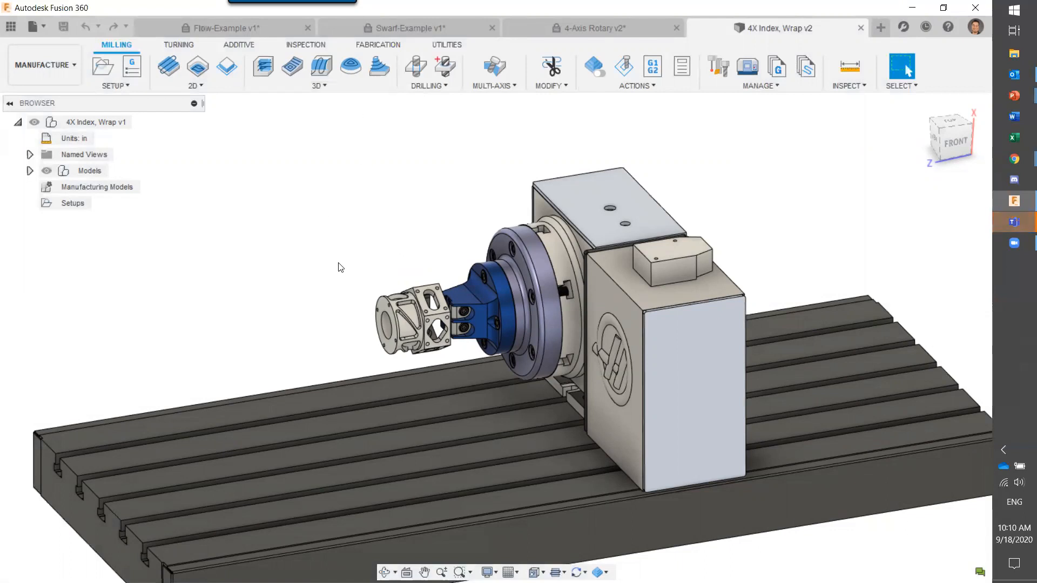
pyautogui.scroll(-1, 351, 303)
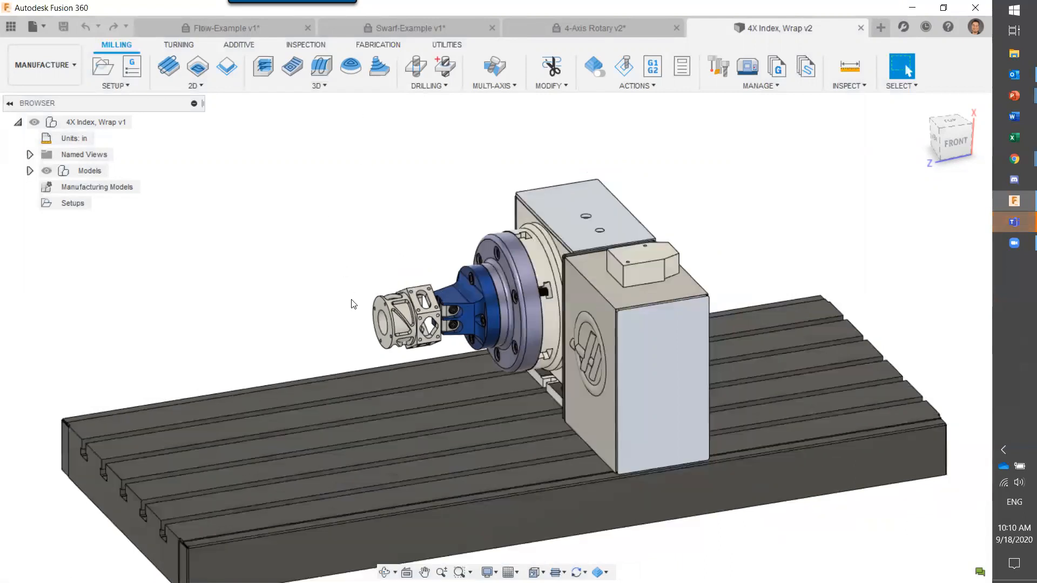
pyautogui.scroll(3, 351, 294)
pyautogui.moveTo(421, 217); pyautogui.dragTo(414, 203, button='middle')
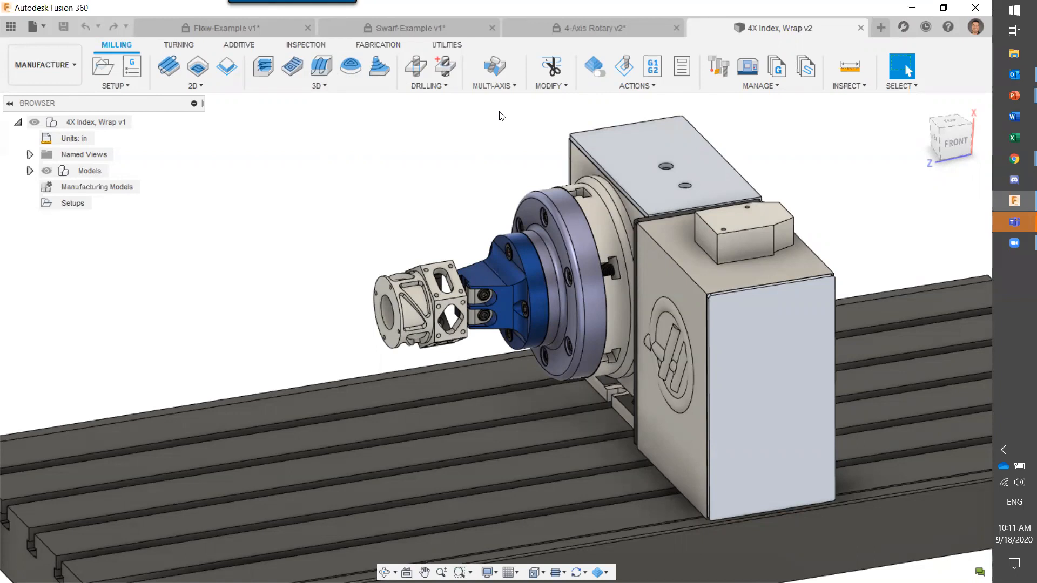
pyautogui.scroll(-1, 410, 293)
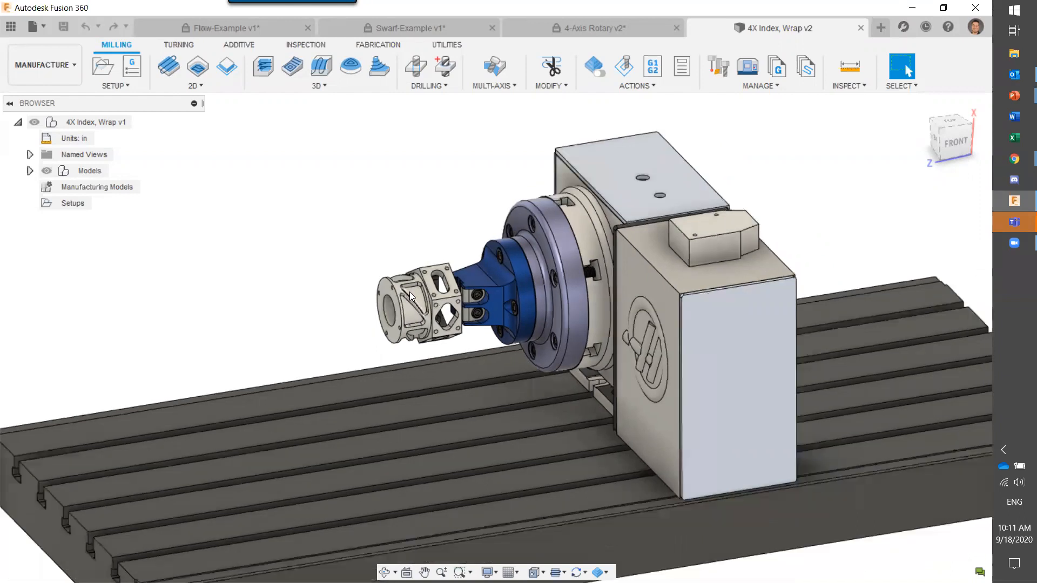
pyautogui.scroll(3, 409, 290)
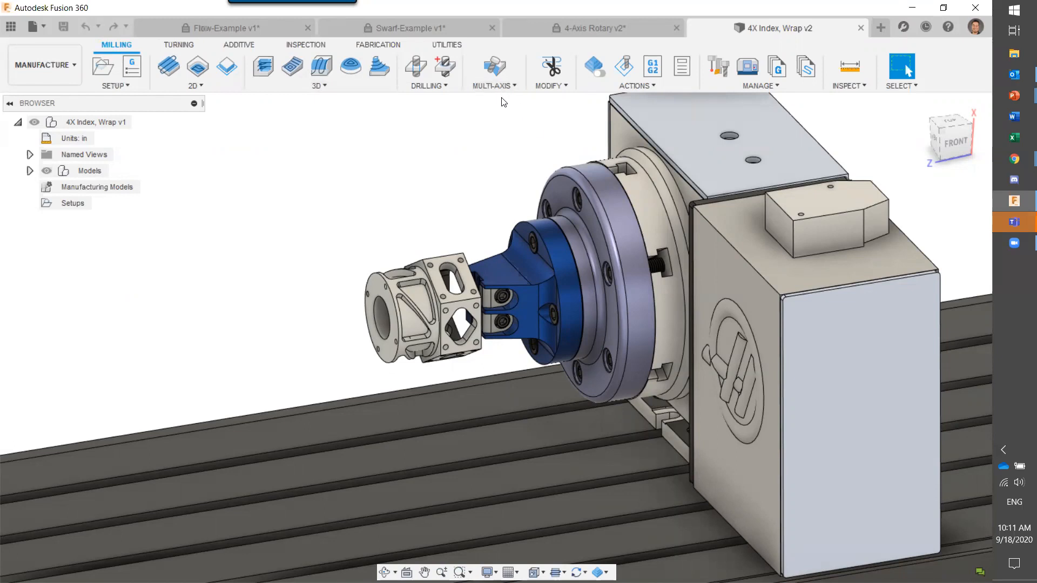
pyautogui.press('ctrl')
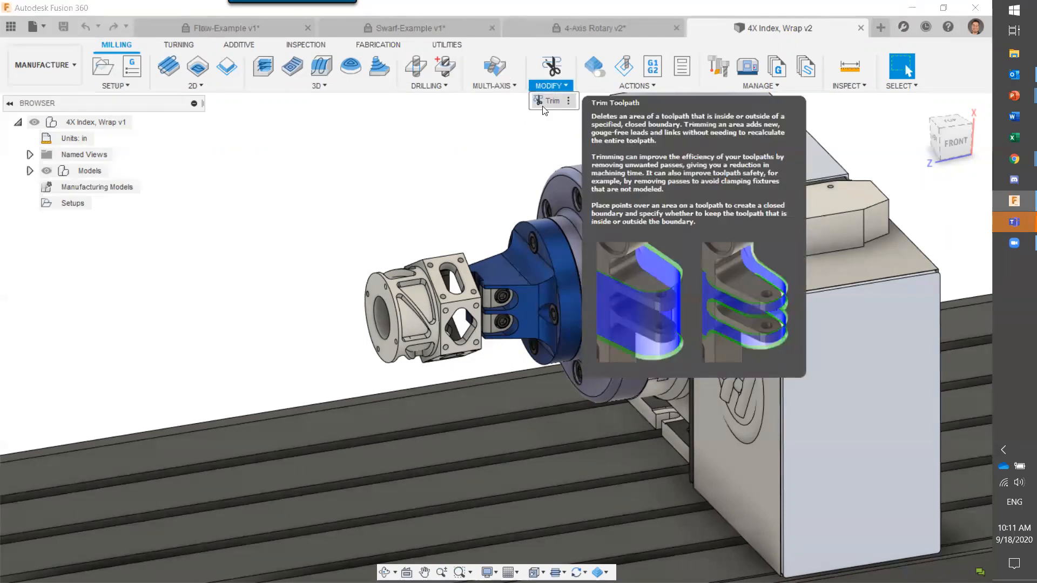
pyautogui.click(500, 118)
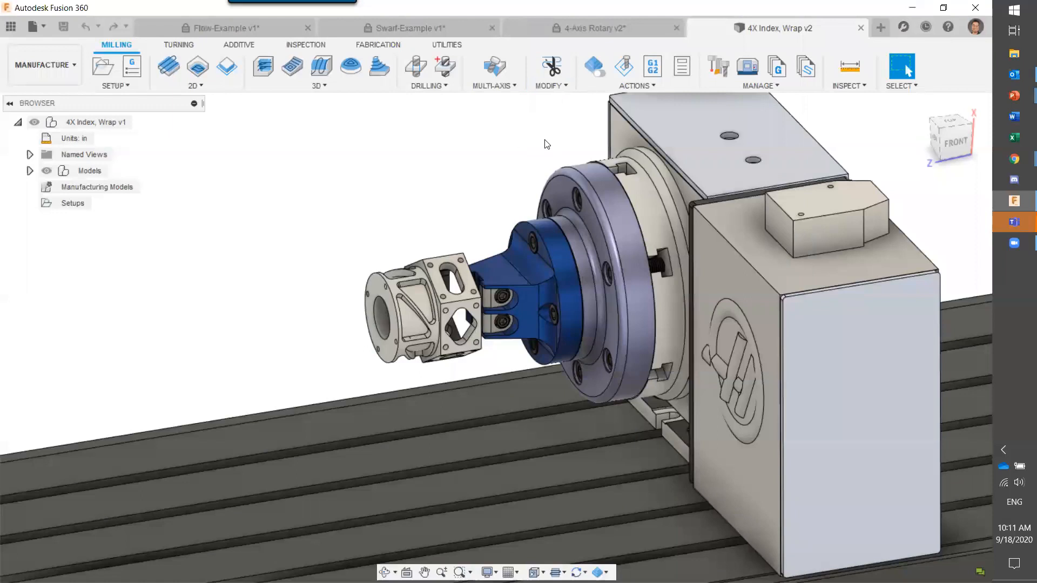
pyautogui.click(597, 76)
pyautogui.click(104, 70)
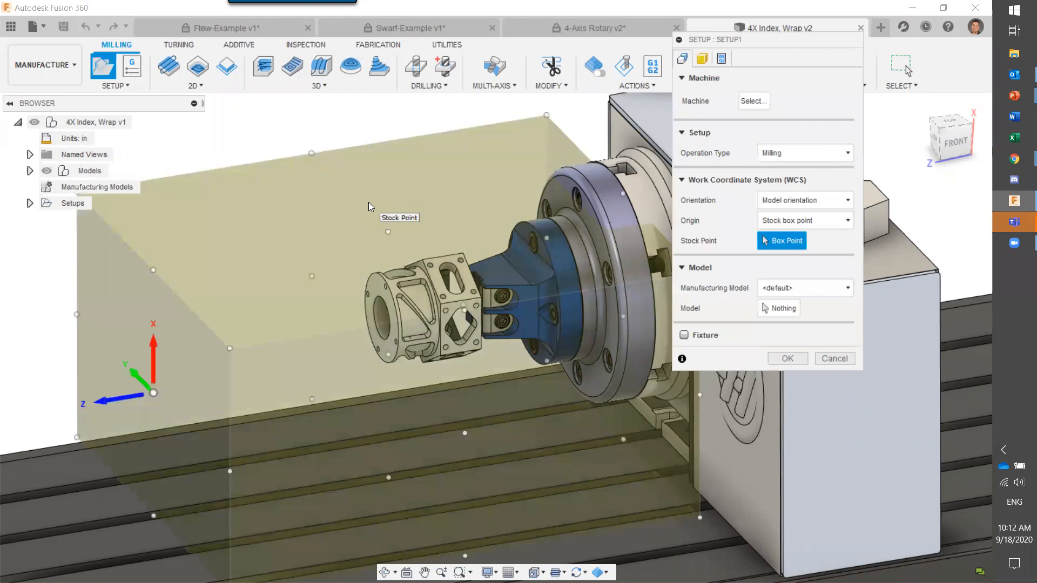
pyautogui.scroll(-3, 368, 206)
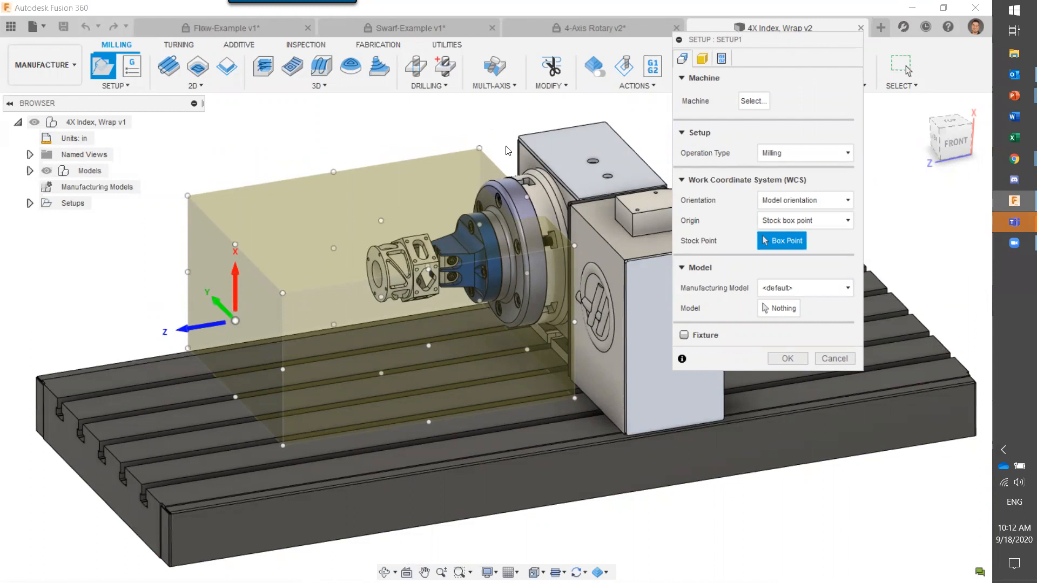
pyautogui.moveTo(751, 44); pyautogui.dragTo(776, 102)
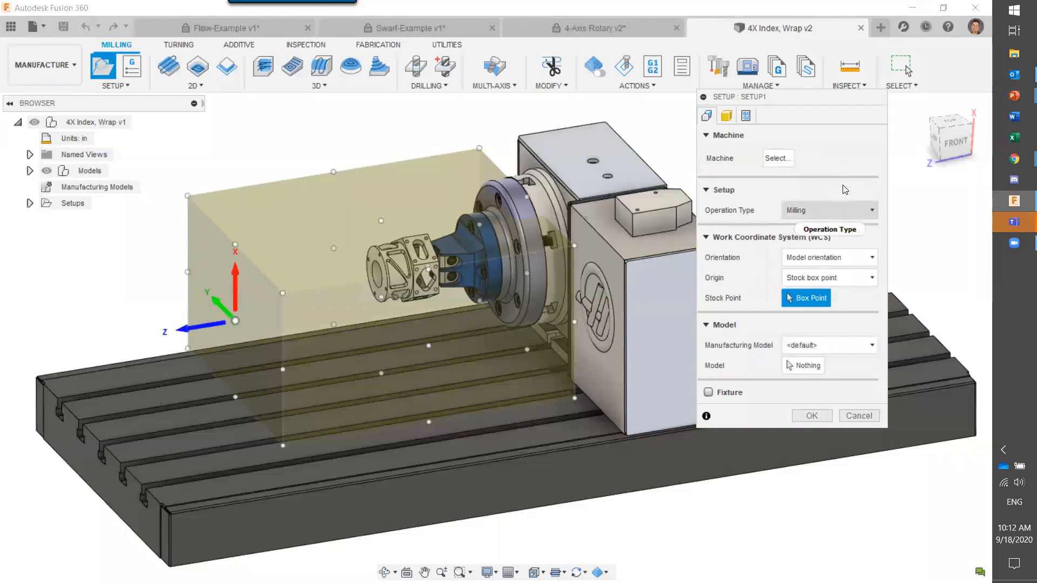
pyautogui.moveTo(832, 94); pyautogui.dragTo(830, 64)
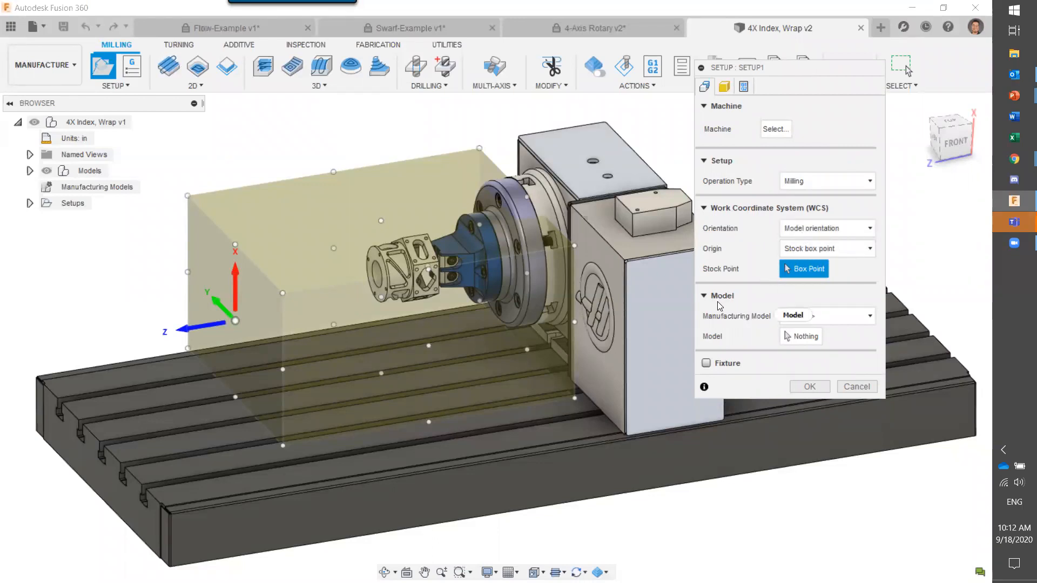
pyautogui.click(804, 336)
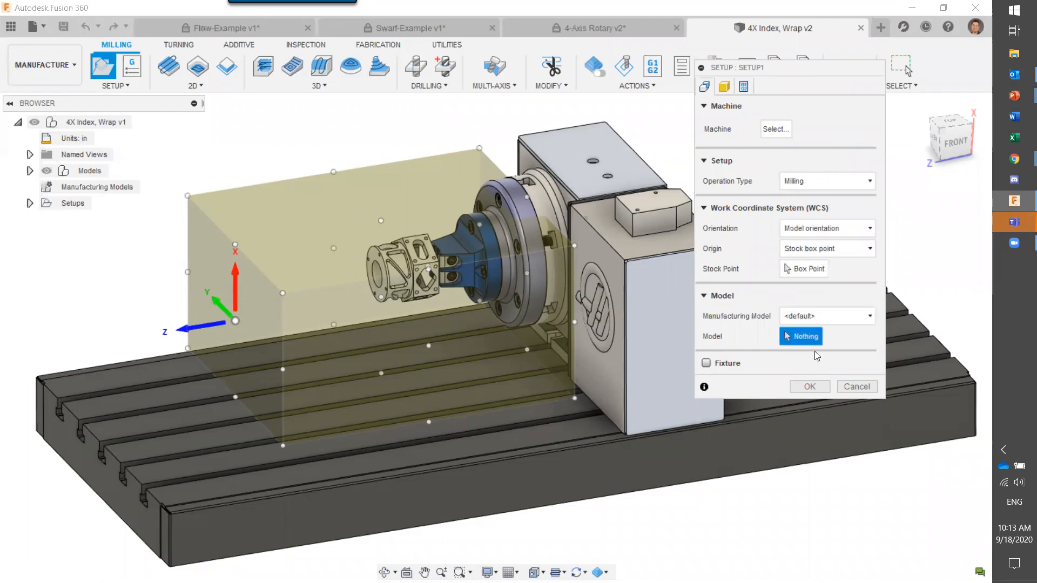
pyautogui.click(383, 263)
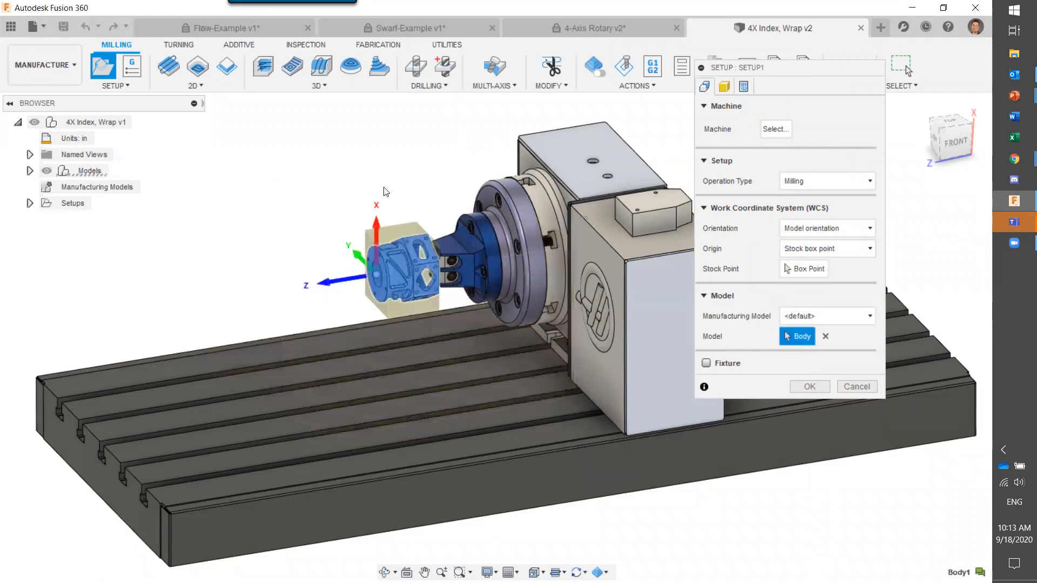
pyautogui.moveTo(410, 202); pyautogui.dragTo(351, 182, button='middle')
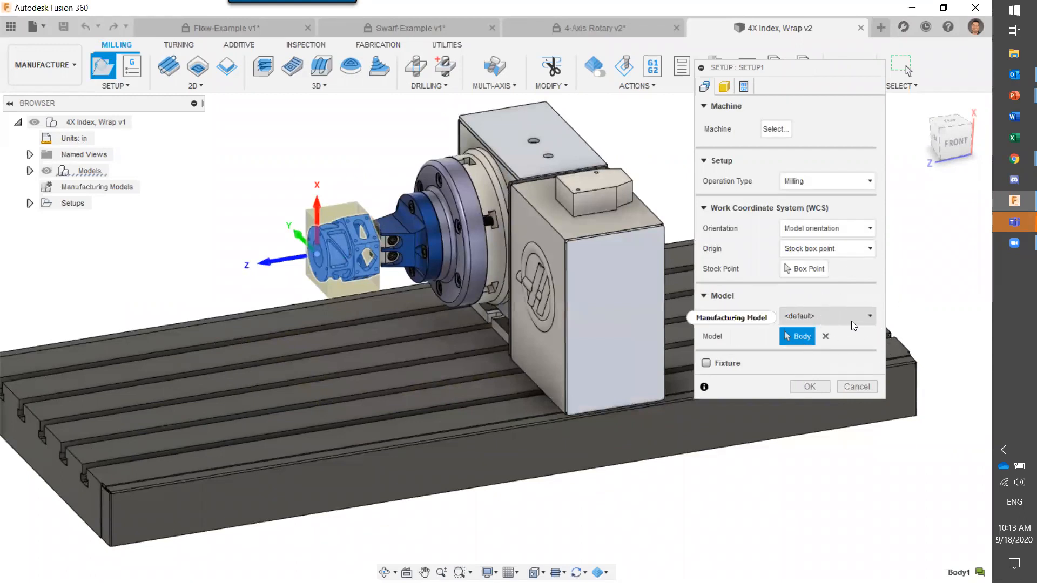
pyautogui.moveTo(851, 321)
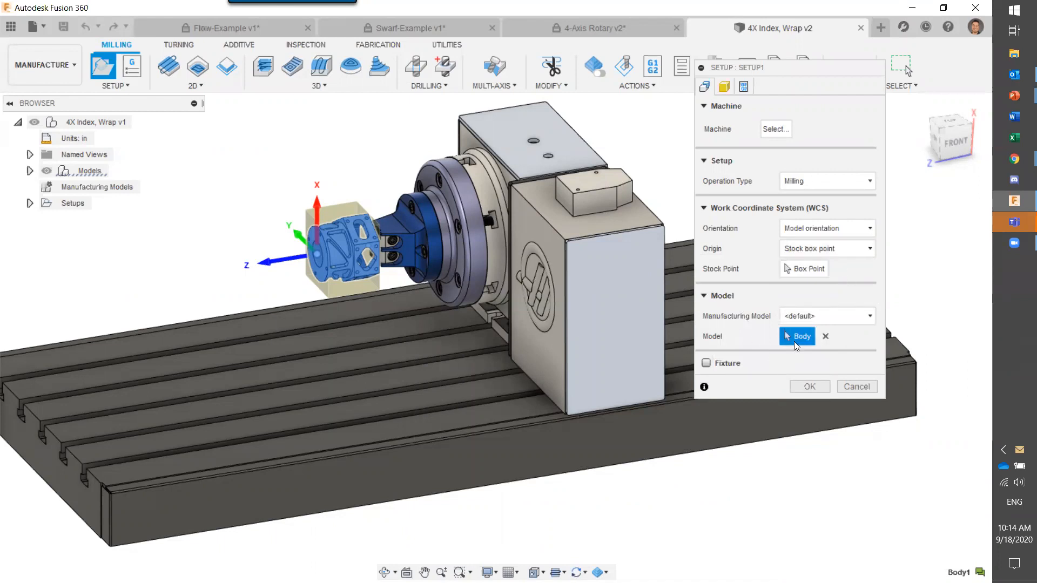
# Step: Examine the part and fixture up close and look through the 4x Demo sketches and Haas Rotary Table components, and leave the setup
pyautogui.moveTo(272, 257)
pyautogui.keyDown('shift'); pyautogui.mouseDown(button='middle')
pyautogui.moveTo(280, 234)
pyautogui.moveTo(227, 249)
pyautogui.moveTo(253, 260)
pyautogui.mouseUp(button='middle'); pyautogui.keyUp('shift')
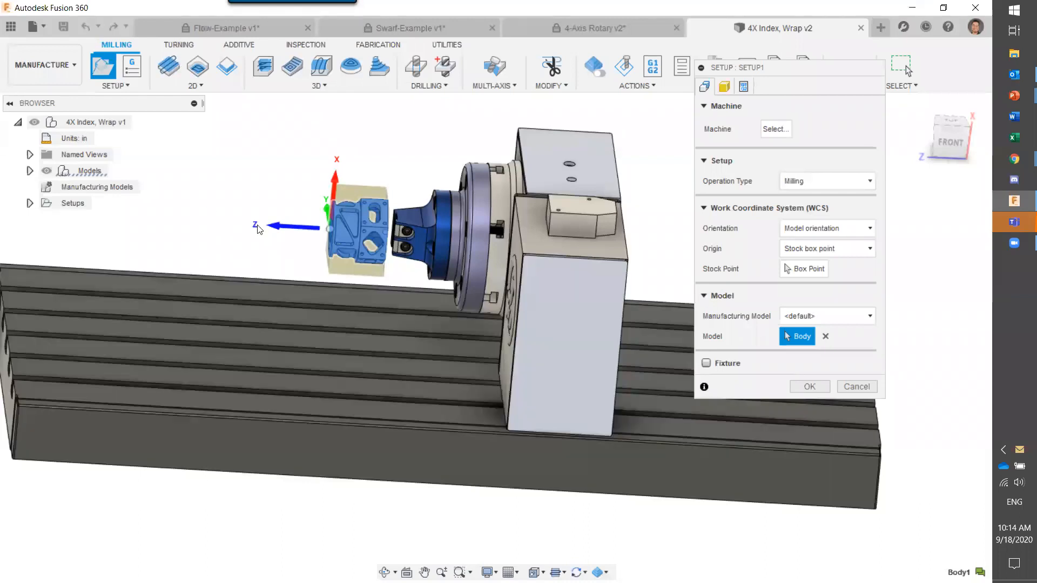
pyautogui.scroll(5, 409, 227)
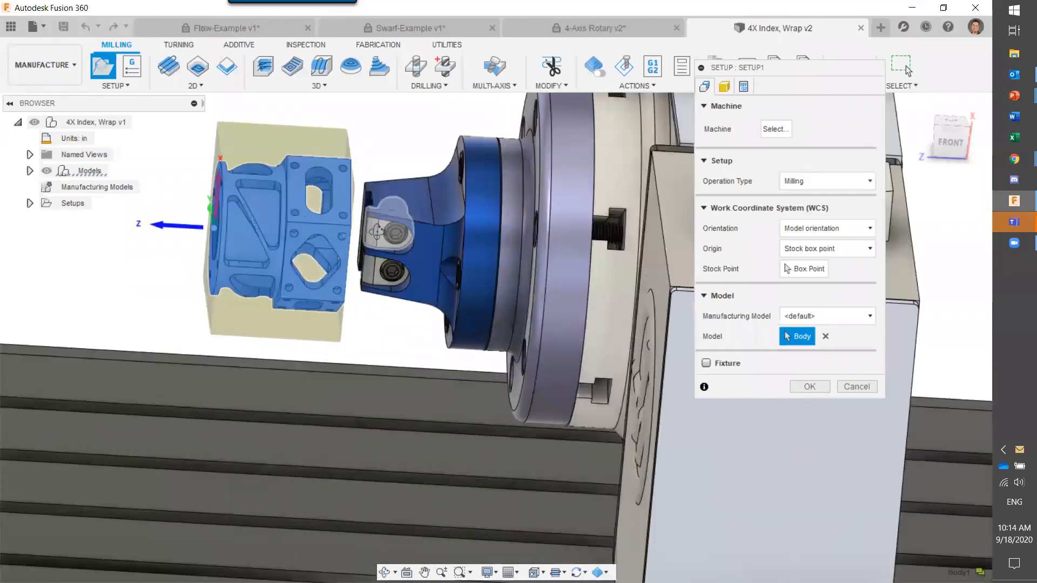
pyautogui.keyDown('shift'); pyautogui.moveTo(409, 227); pyautogui.dragTo(365, 231, button='middle'); pyautogui.keyUp('shift')
pyautogui.scroll(8, 358, 218)
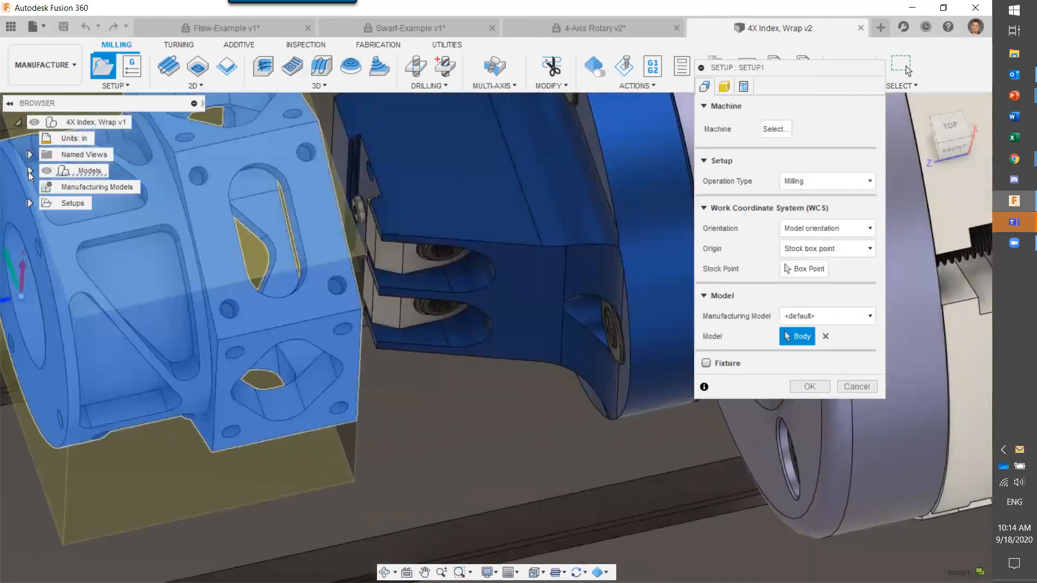
pyautogui.click(30, 171)
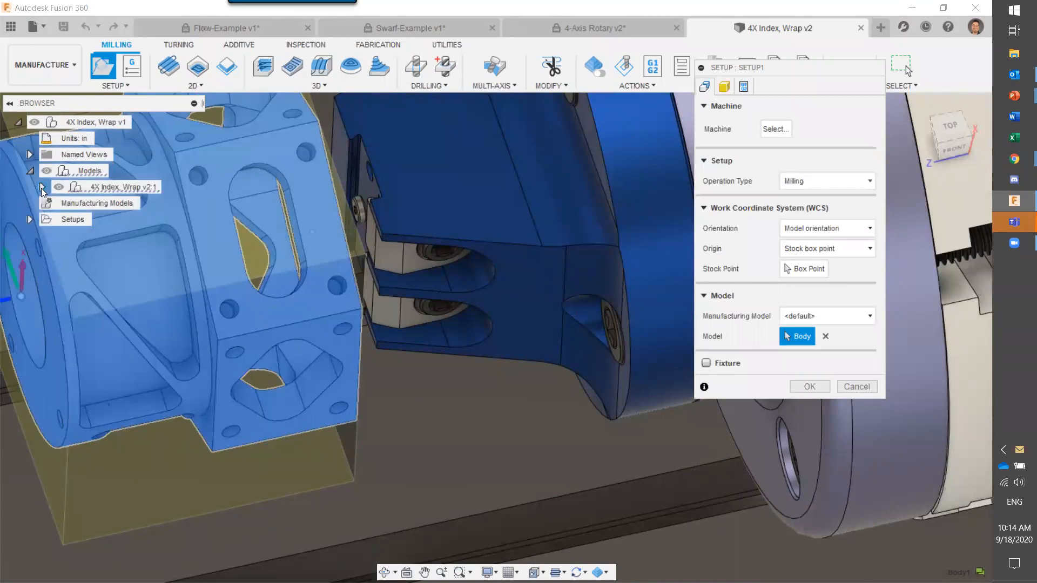
pyautogui.click(41, 187)
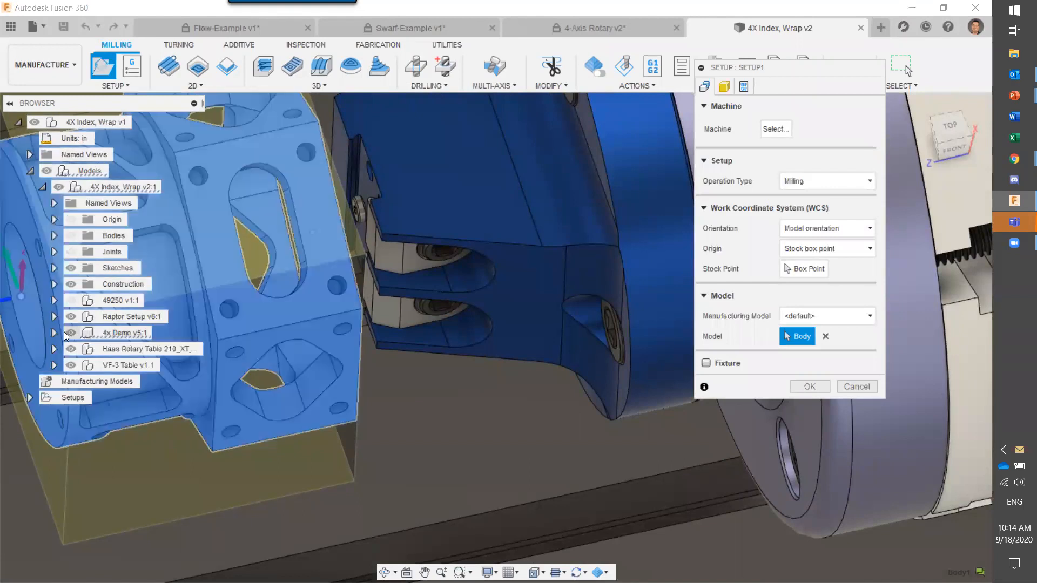
pyautogui.click(54, 333)
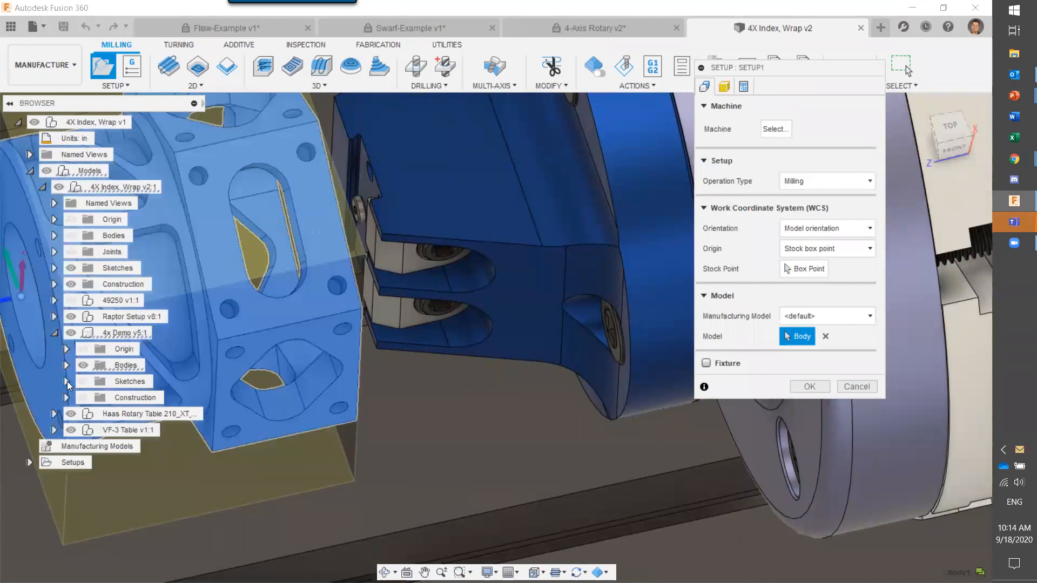
pyautogui.click(67, 381)
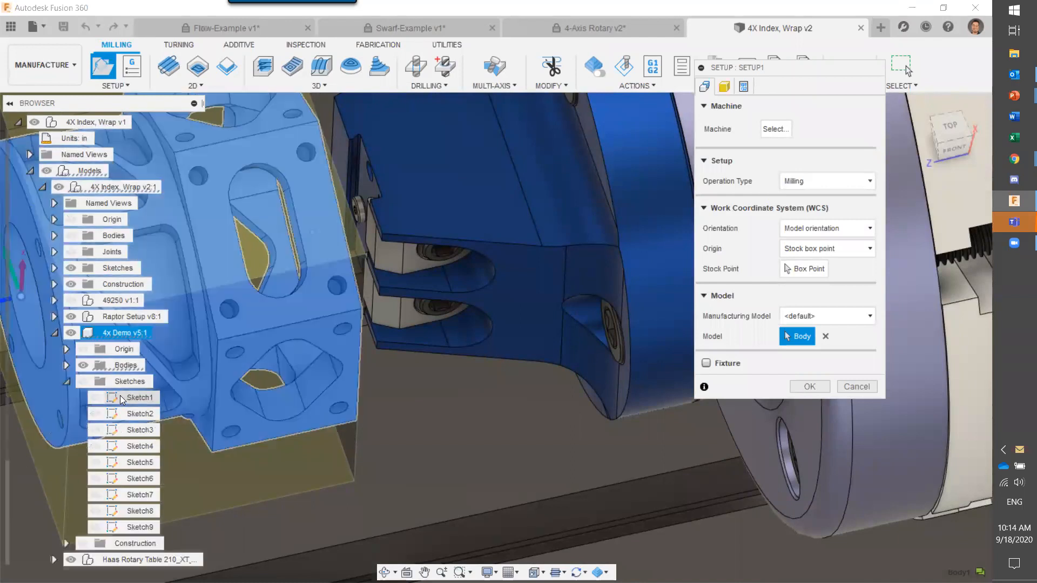
pyautogui.click(57, 335)
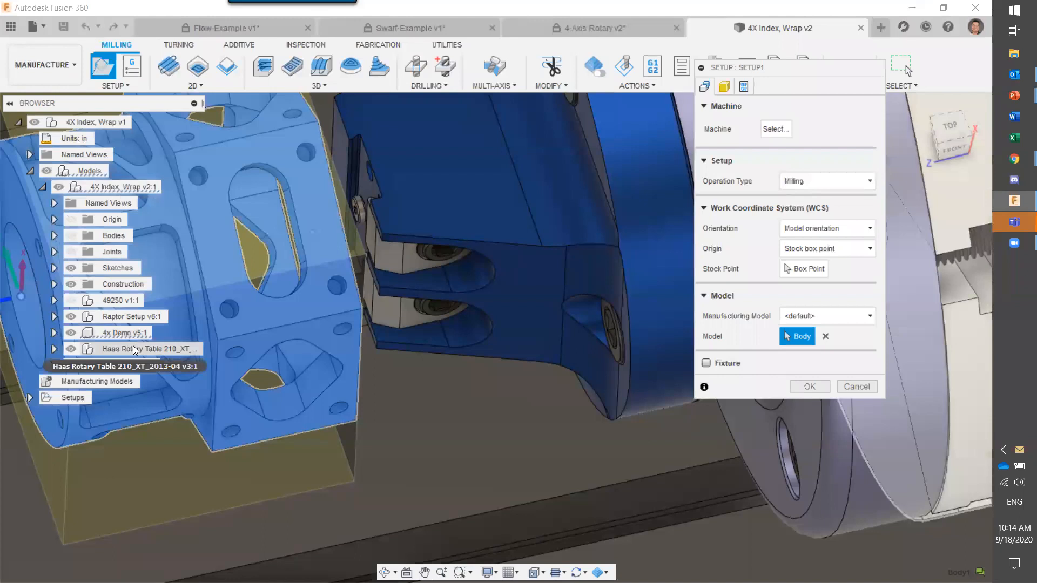
pyautogui.click(54, 349)
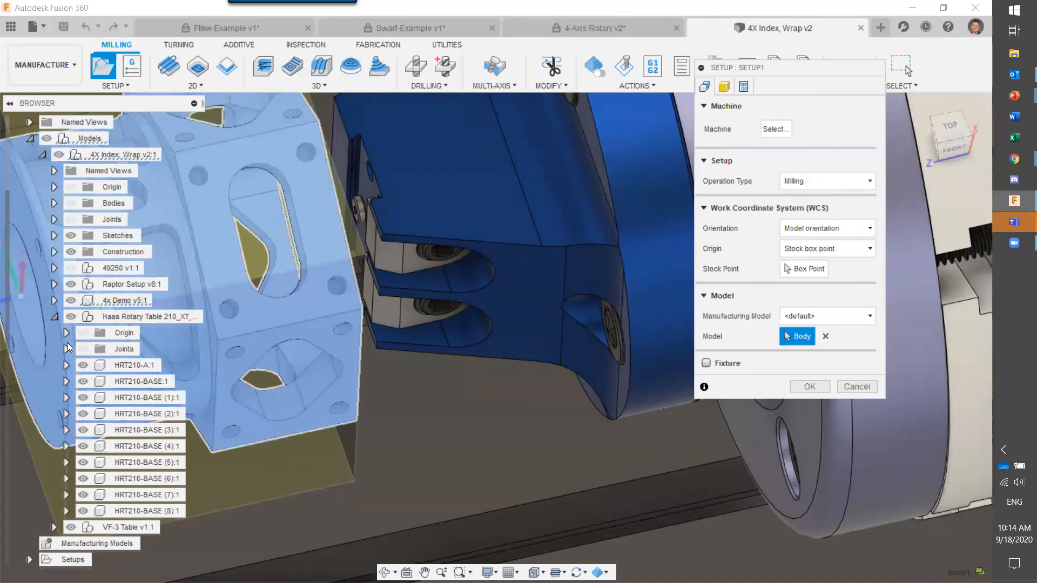
pyautogui.press('Return')
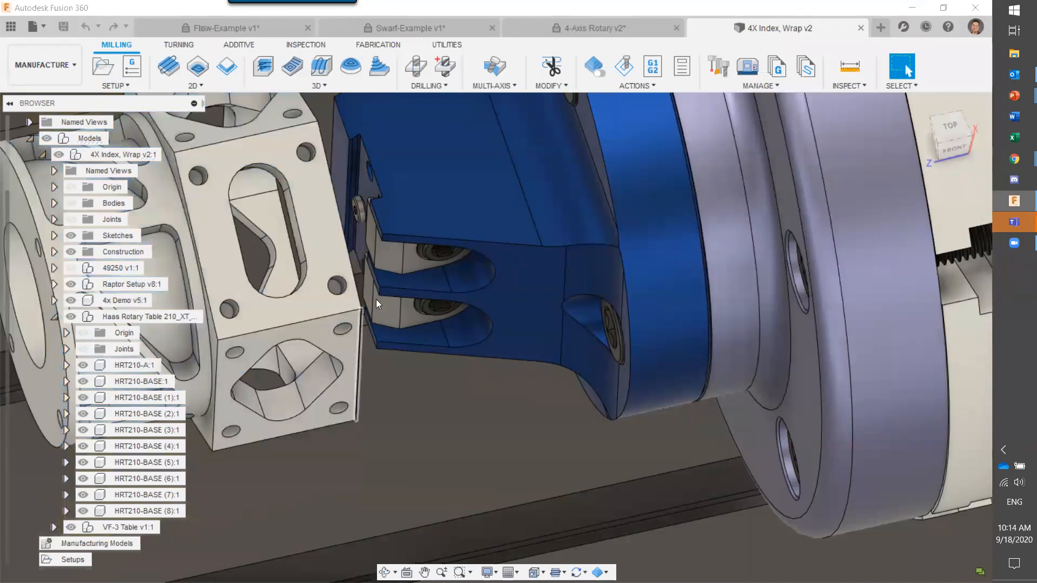
# Step: Switch to the Design workspace and make the sketches of the Raptor Setup component visible
pyautogui.click(45, 65)
pyautogui.click(57, 99)
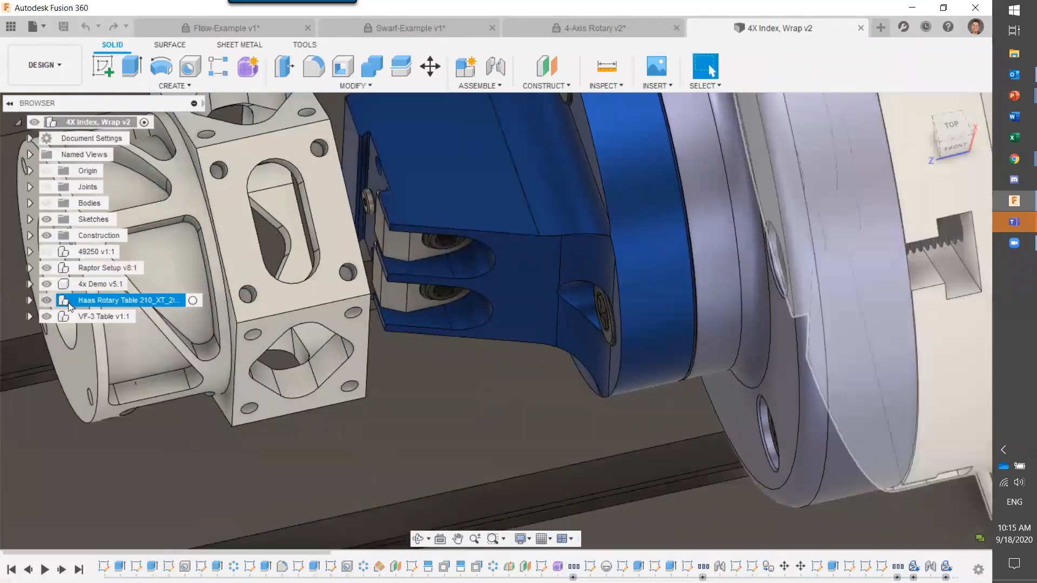
pyautogui.click(102, 319)
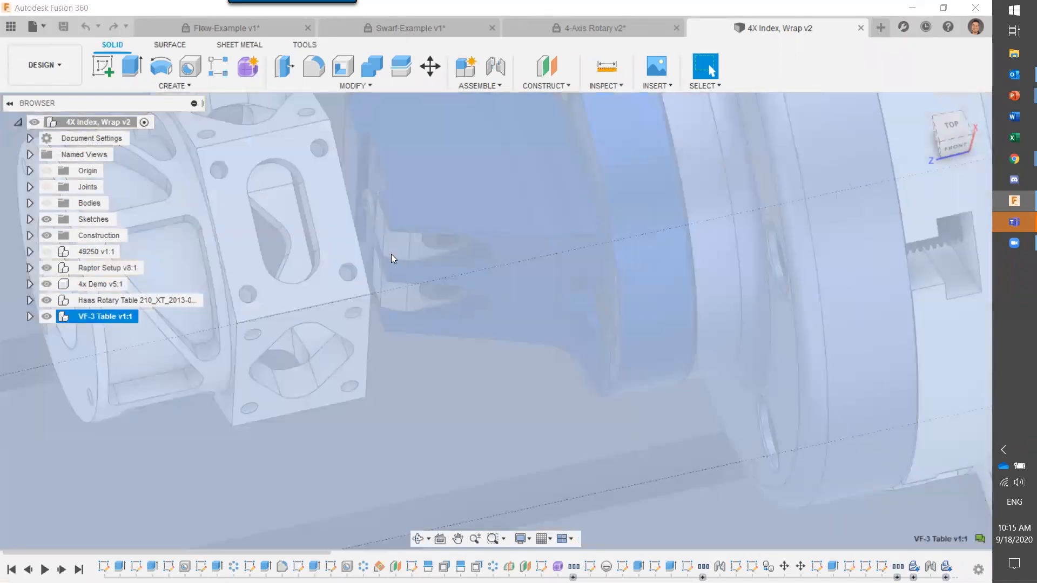
pyautogui.scroll(-5, 391, 251)
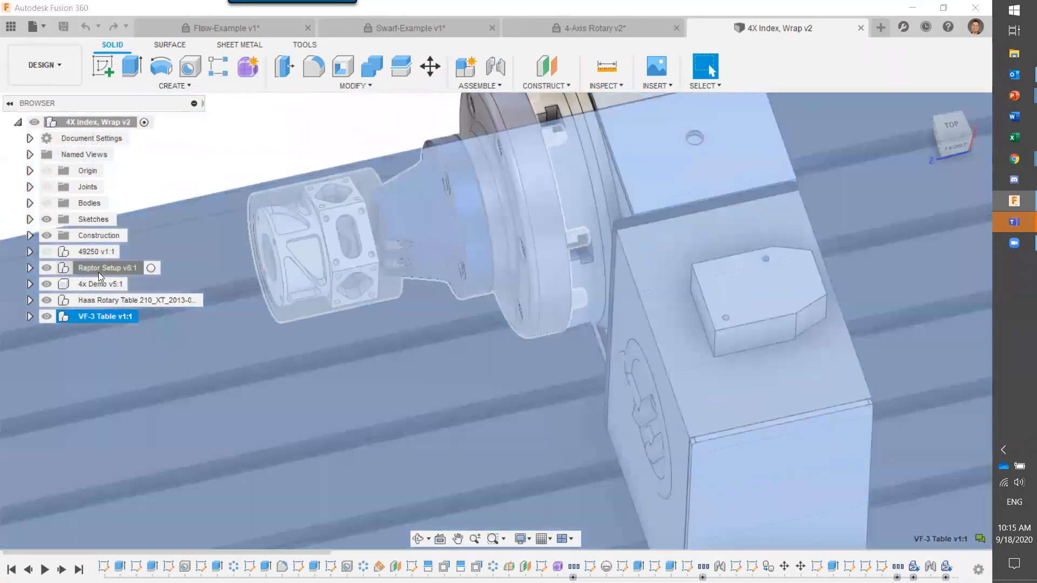
pyautogui.click(98, 272)
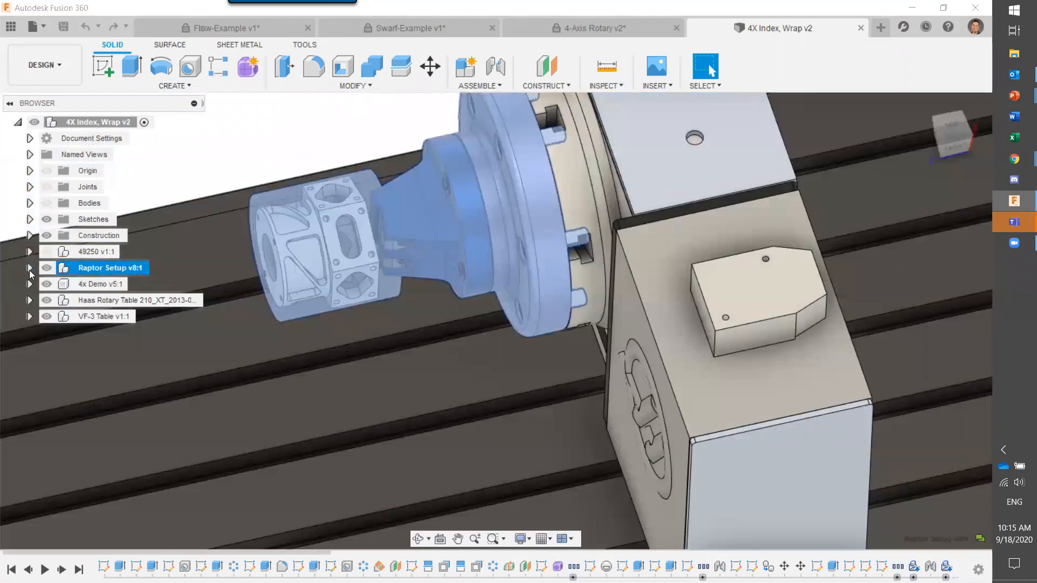
pyautogui.click(30, 269)
pyautogui.click(45, 268)
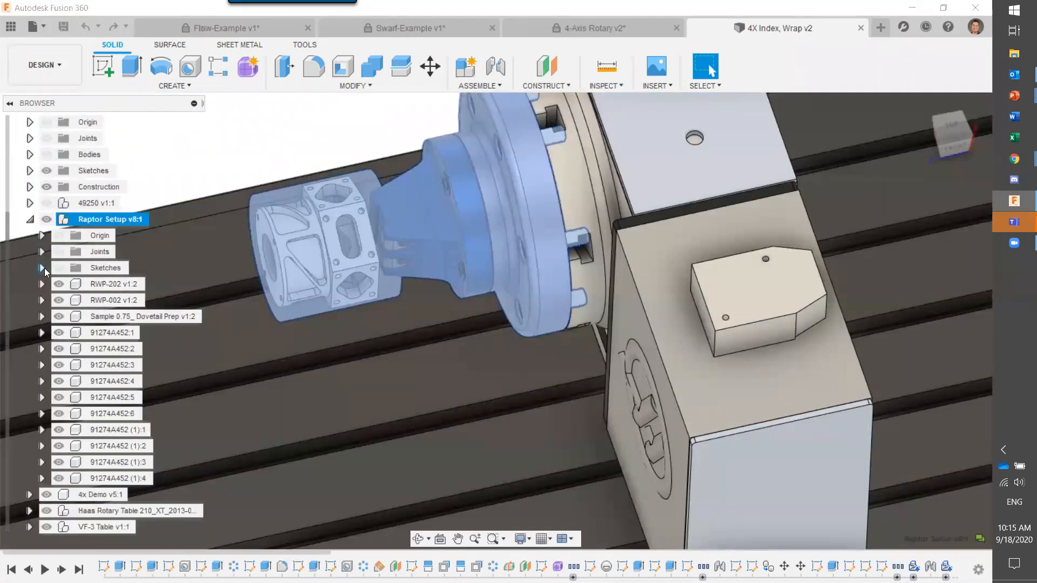
pyautogui.click(58, 268)
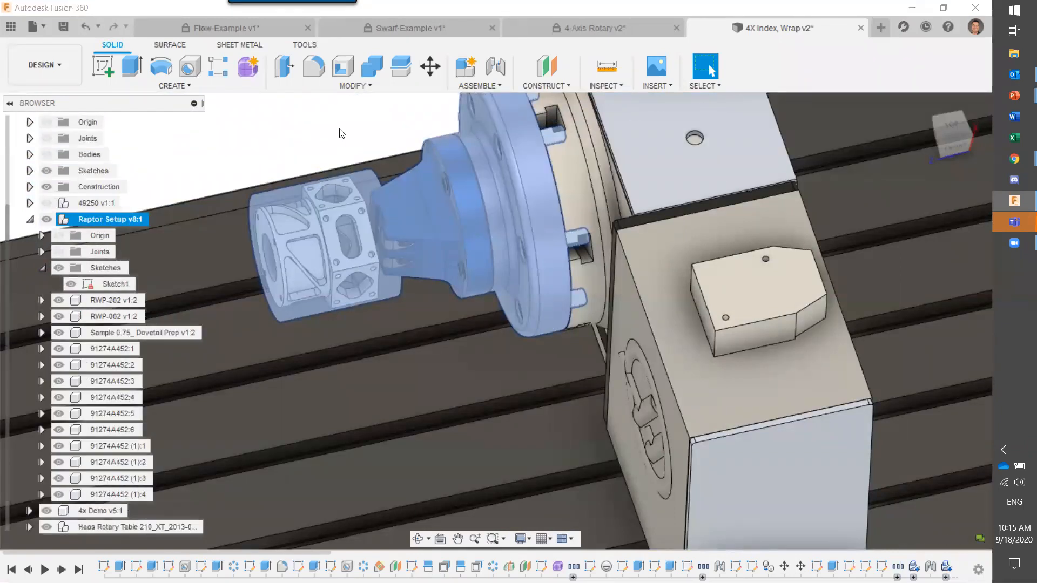
pyautogui.click(348, 120)
pyautogui.keyDown('shift'); pyautogui.moveTo(372, 156); pyautogui.dragTo(375, 123, button='middle'); pyautogui.keyUp('shift')
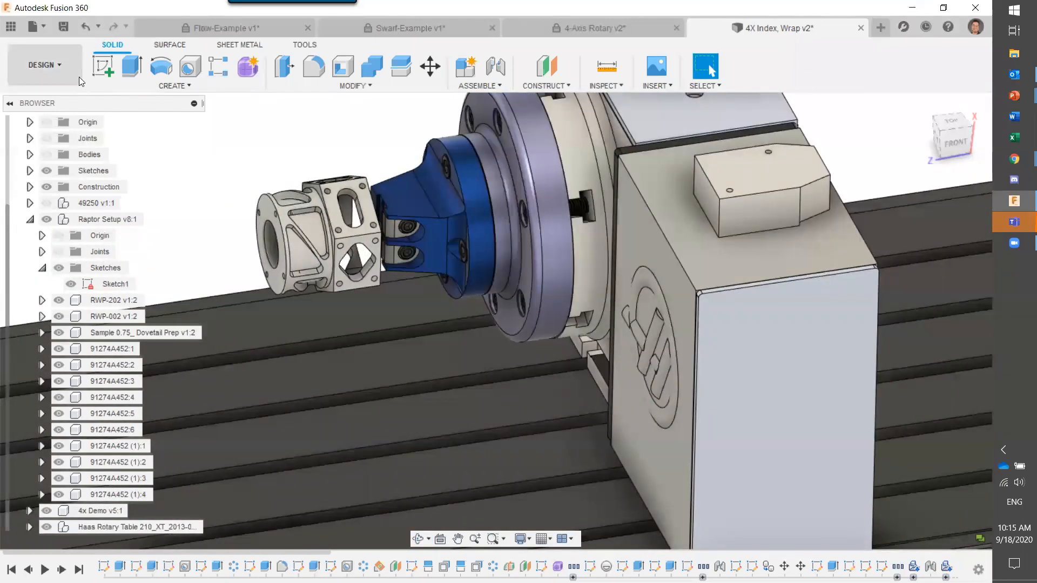
# Step: Return to the Manufacture workspace and start a new milling setup with the 4x Demo body as its model
pyautogui.click(76, 74)
pyautogui.click(43, 216)
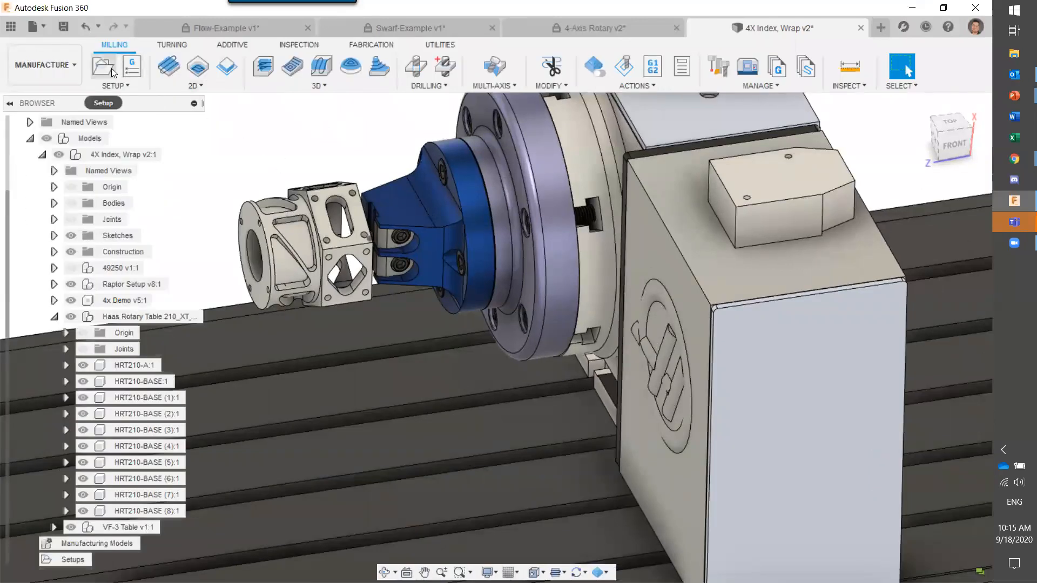
pyautogui.click(111, 68)
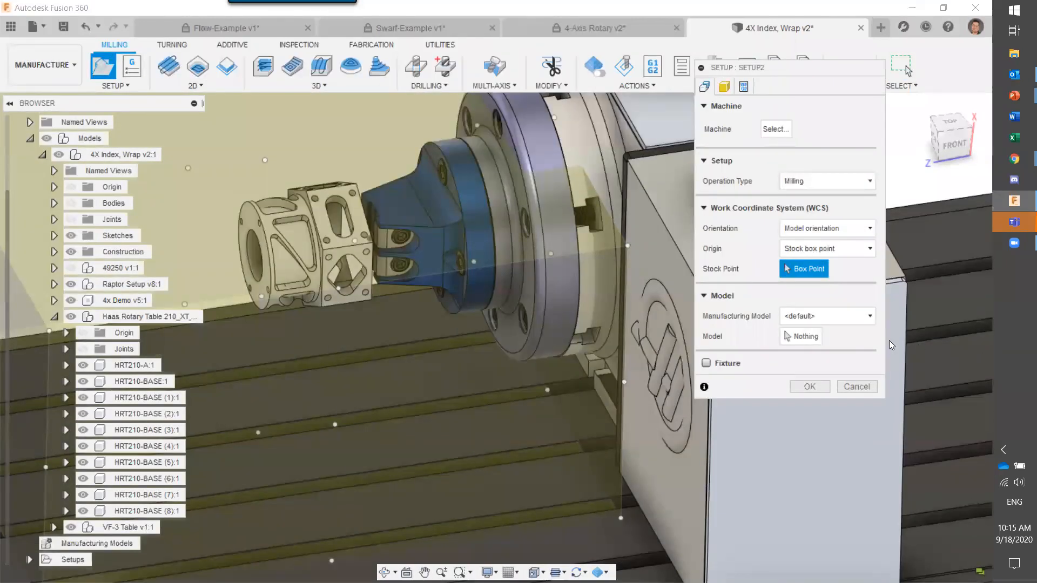
pyautogui.click(802, 336)
pyautogui.click(299, 261)
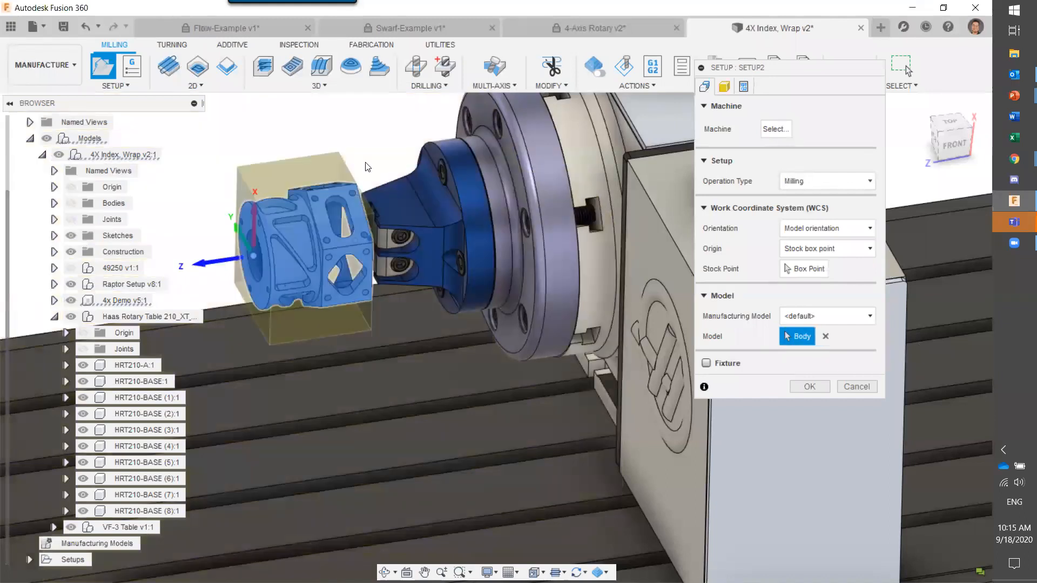
pyautogui.moveTo(403, 144); pyautogui.dragTo(361, 189, button='middle')
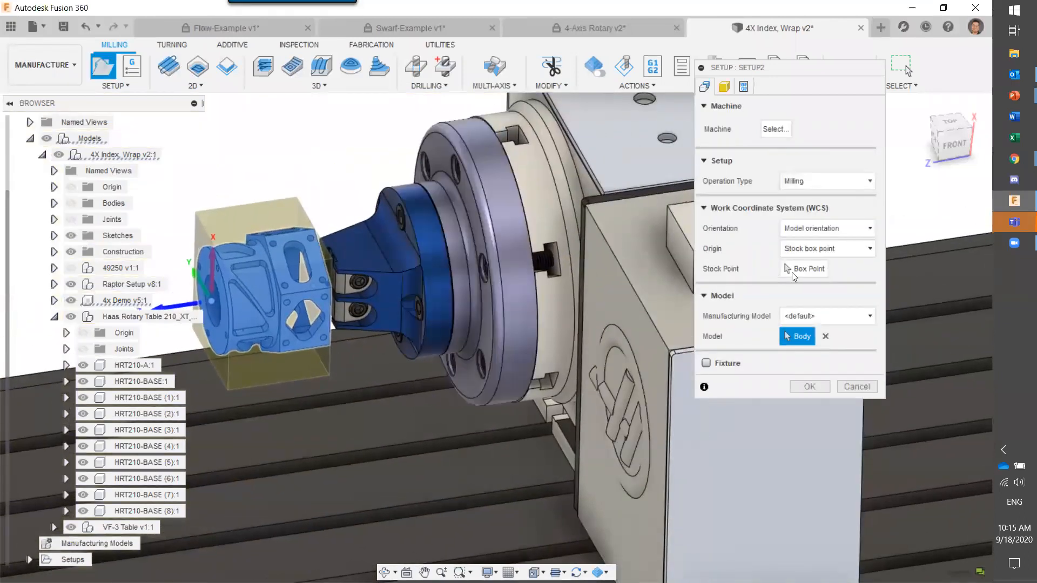
# Step: Set the work coordinate orientation to Select Z axis/plane & X axis, with the origin's X axis as the Z axis
pyautogui.click(822, 225)
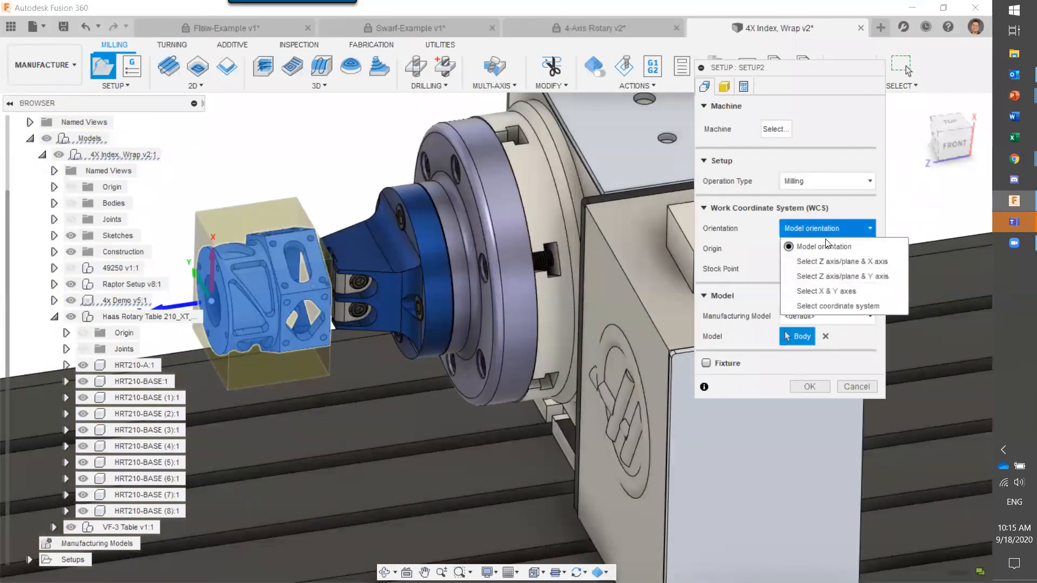
pyautogui.click(833, 262)
pyautogui.moveTo(365, 169)
pyautogui.keyDown('shift'); pyautogui.mouseDown(button='middle')
pyautogui.moveTo(346, 169)
pyautogui.moveTo(342, 158)
pyautogui.moveTo(346, 172)
pyautogui.mouseUp(button='middle'); pyautogui.keyUp('shift')
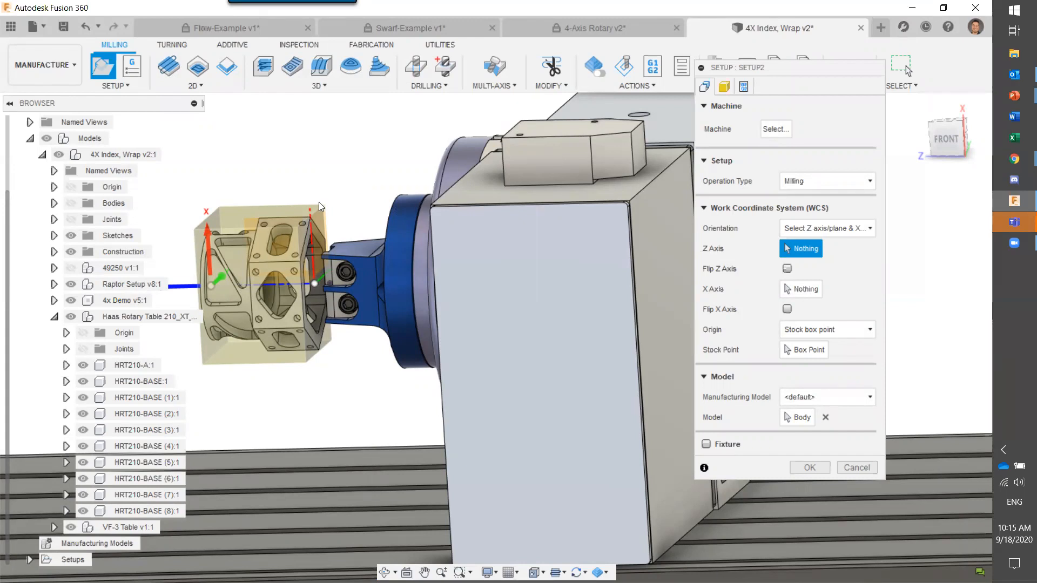
pyautogui.scroll(3, 307, 210)
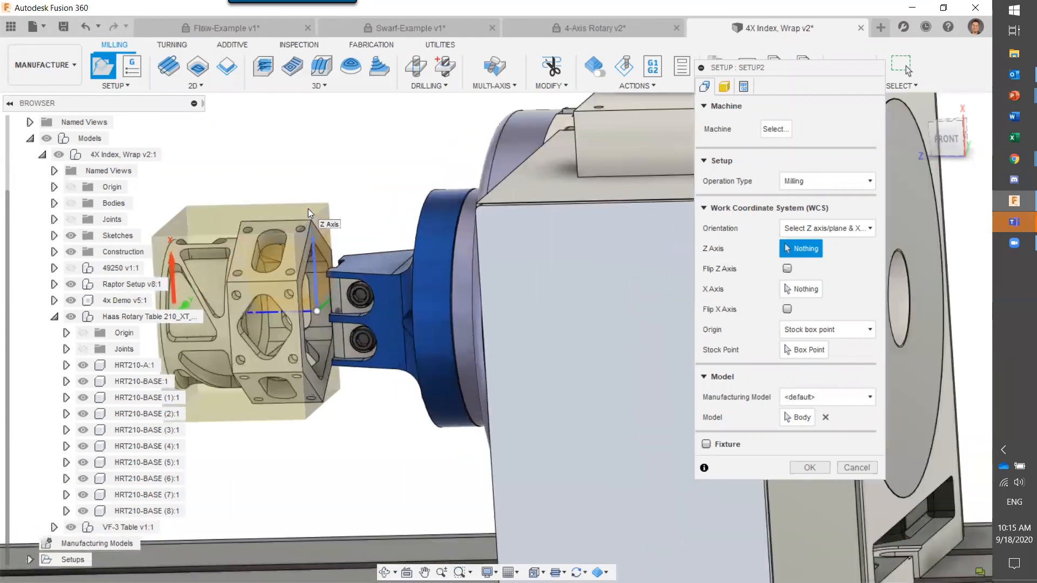
pyautogui.click(308, 211)
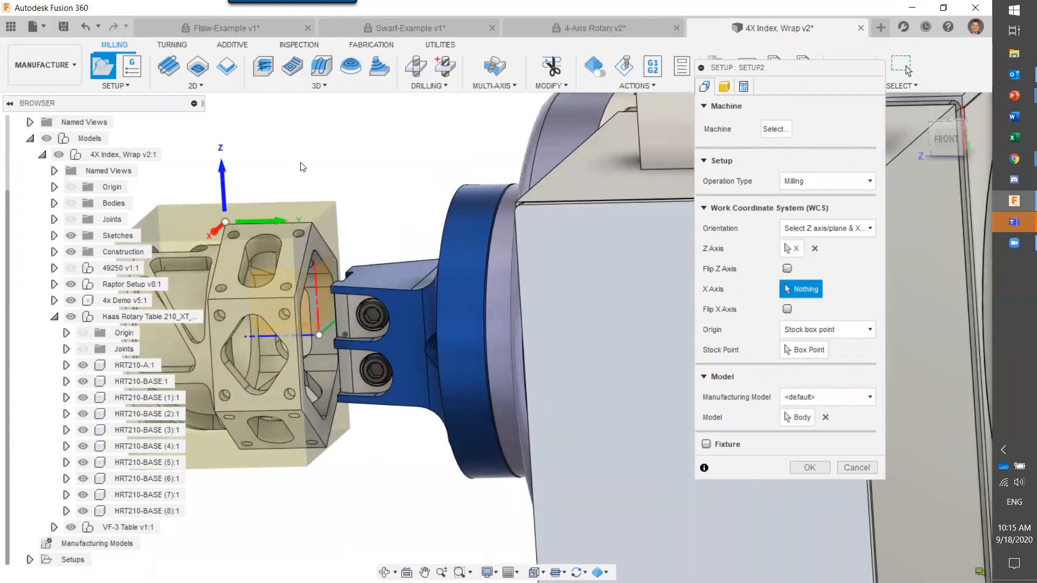
# Step: Assign the origin's Z axis along the rotary centreline as the setup's X axis and flip it toward the rotary table
pyautogui.keyDown('shift'); pyautogui.moveTo(354, 179); pyautogui.dragTo(230, 249, button='middle'); pyautogui.keyUp('shift')
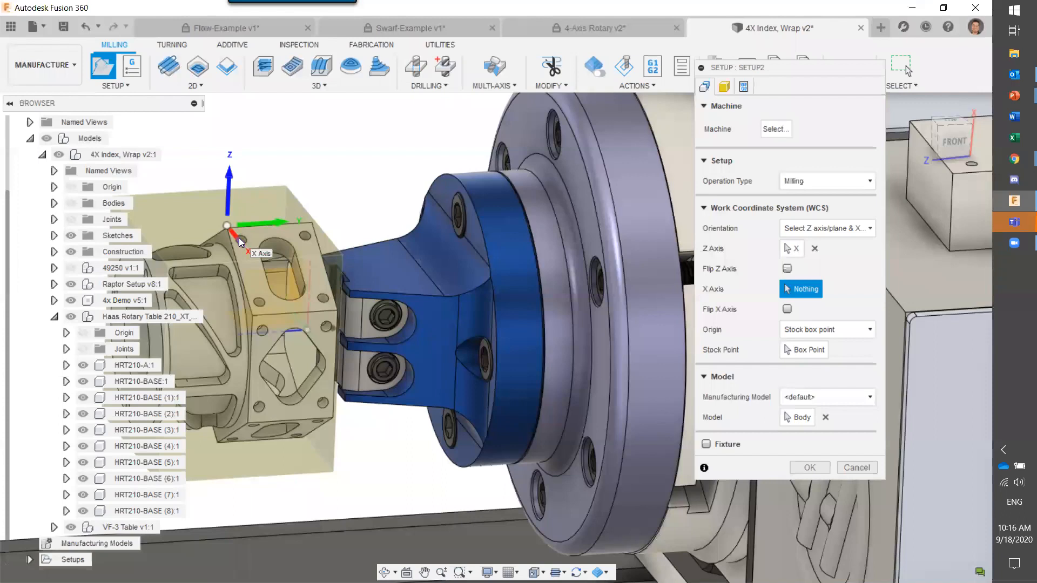
pyautogui.keyDown('shift'); pyautogui.moveTo(362, 182); pyautogui.dragTo(281, 178, button='middle'); pyautogui.keyUp('shift')
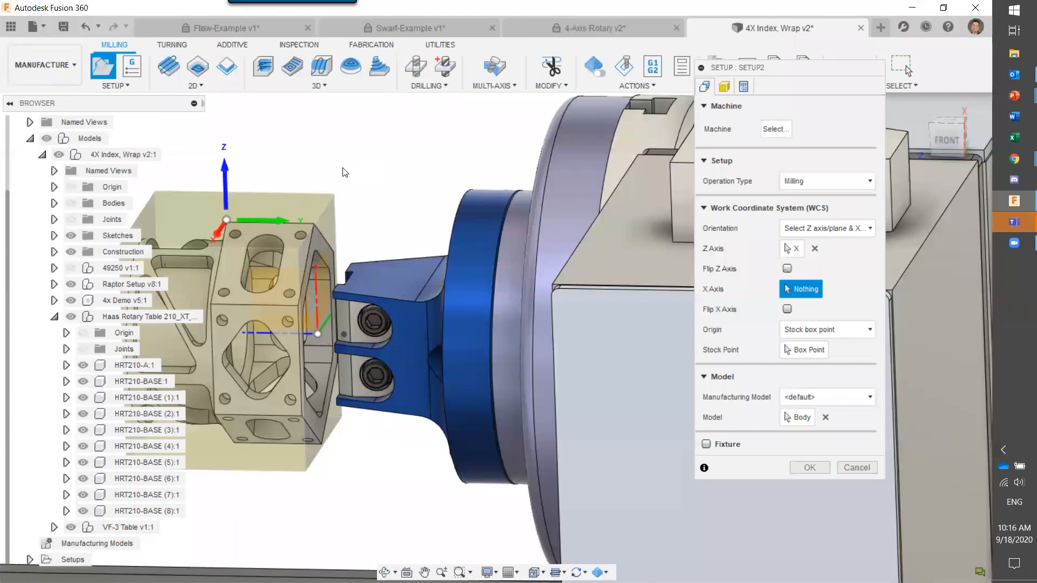
pyautogui.click(308, 335)
pyautogui.click(169, 223)
pyautogui.keyDown('shift'); pyautogui.moveTo(385, 190); pyautogui.dragTo(448, 193, button='middle'); pyautogui.keyUp('shift')
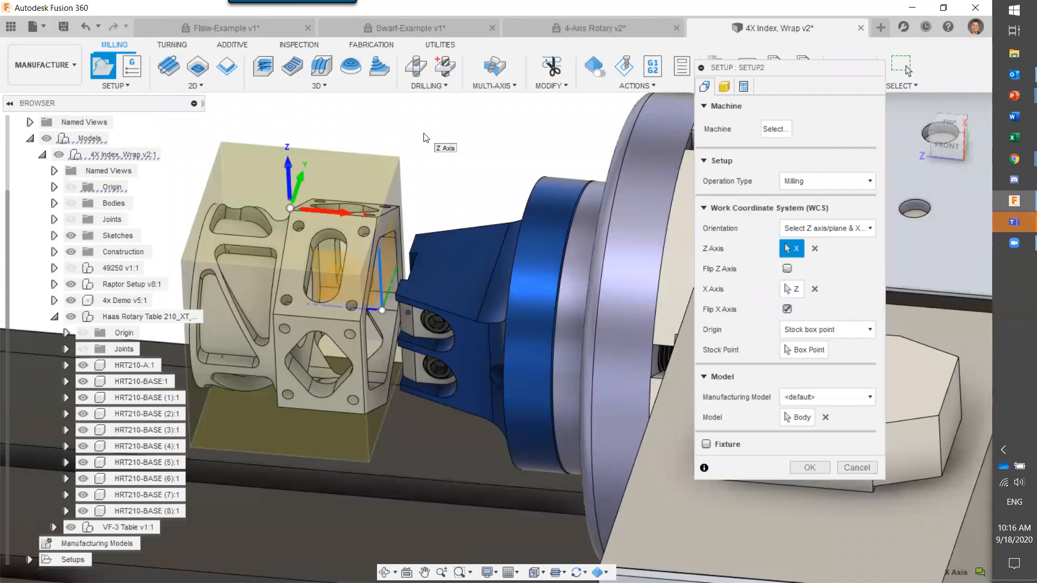
pyautogui.keyDown('shift'); pyautogui.moveTo(457, 169); pyautogui.dragTo(387, 305, button='middle'); pyautogui.keyUp('shift')
pyautogui.keyDown('shift'); pyautogui.moveTo(393, 218); pyautogui.dragTo(385, 203, button='middle'); pyautogui.keyUp('shift')
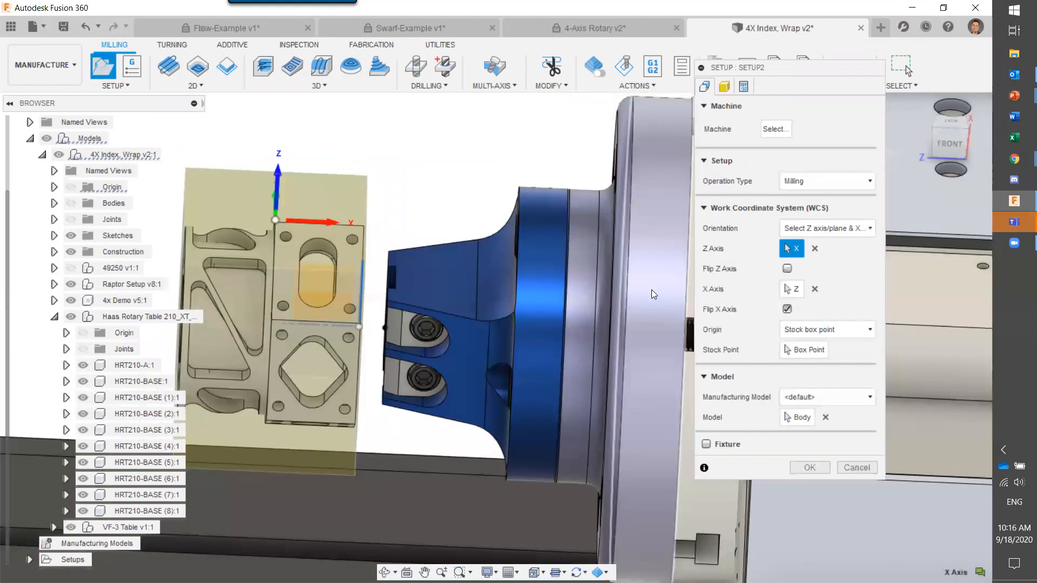
# Step: Change the WCS origin to Selected point and pick the sketch point at the centre of the dovetail fixture's front end
pyautogui.click(808, 351)
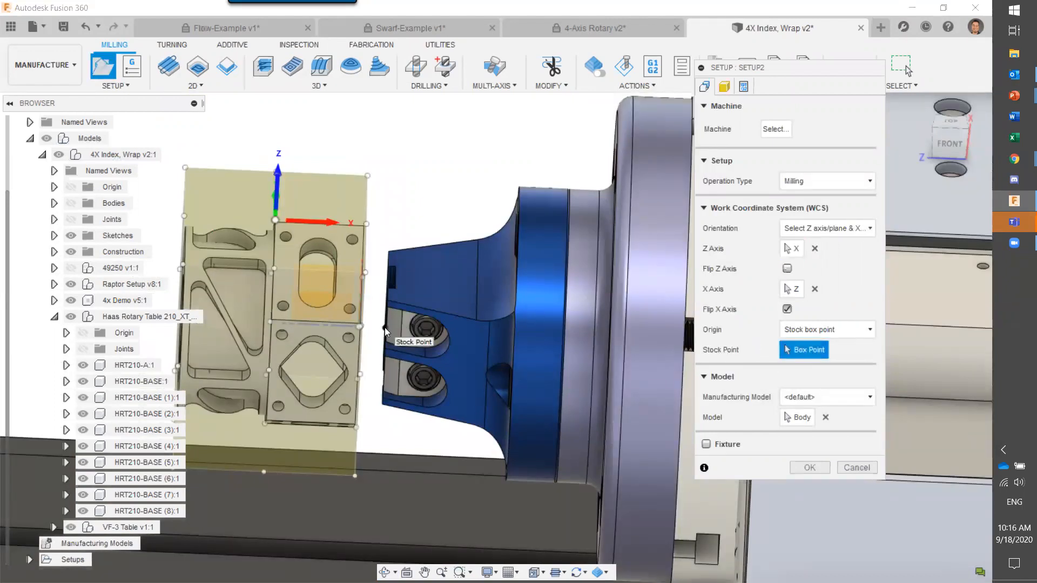
pyautogui.keyDown('shift'); pyautogui.moveTo(410, 254); pyautogui.dragTo(403, 317, button='middle'); pyautogui.keyUp('shift')
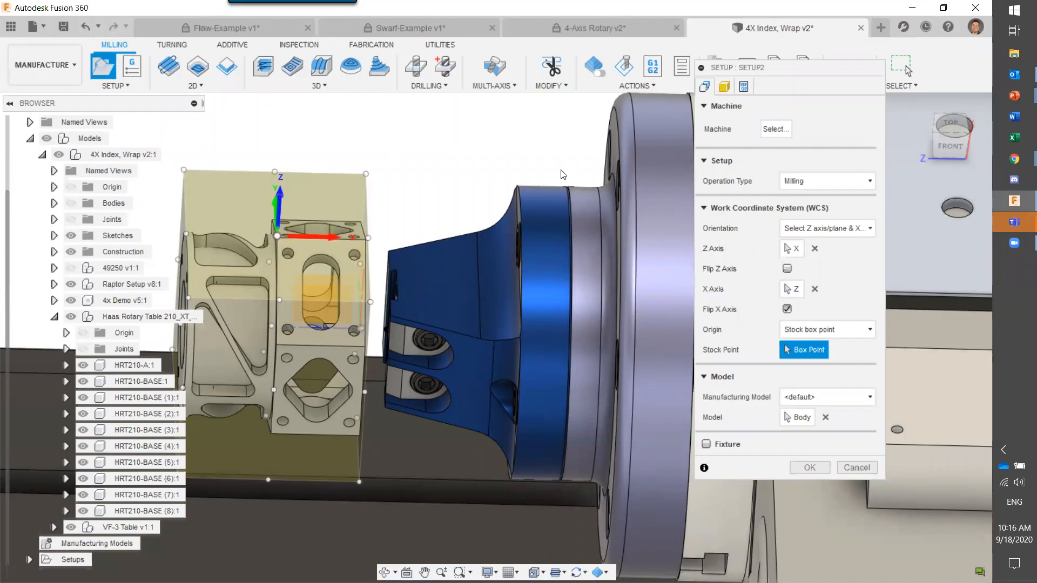
pyautogui.click(842, 330)
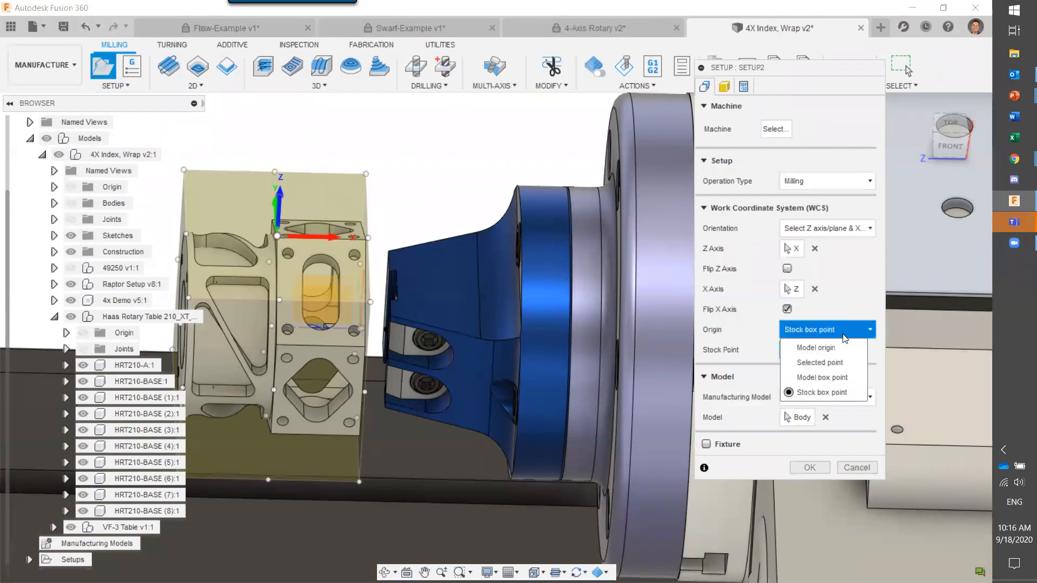
pyautogui.click(818, 364)
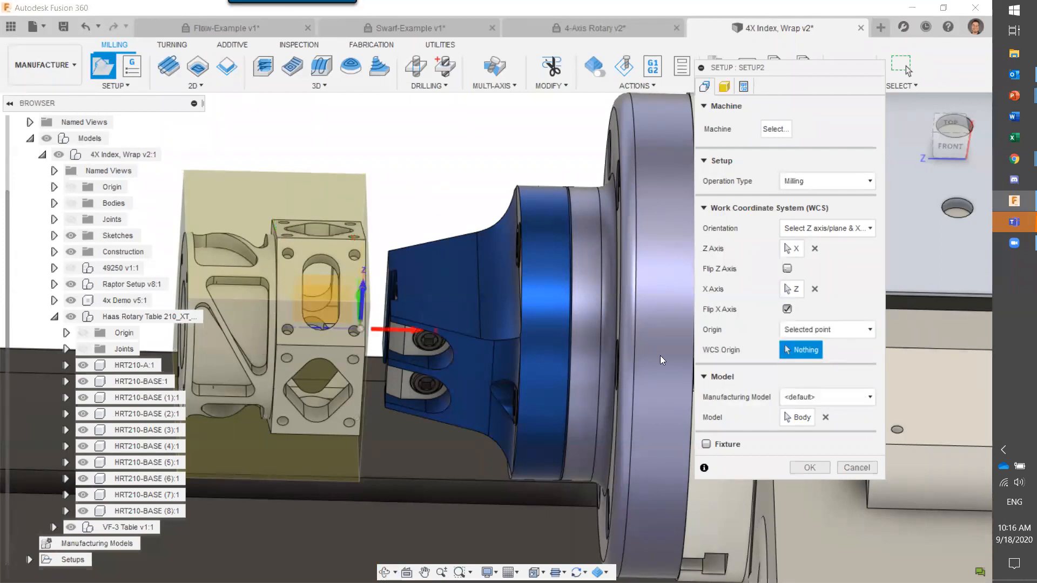
pyautogui.click(391, 324)
pyautogui.keyDown('shift'); pyautogui.moveTo(387, 275); pyautogui.dragTo(398, 320, button='middle'); pyautogui.keyUp('shift')
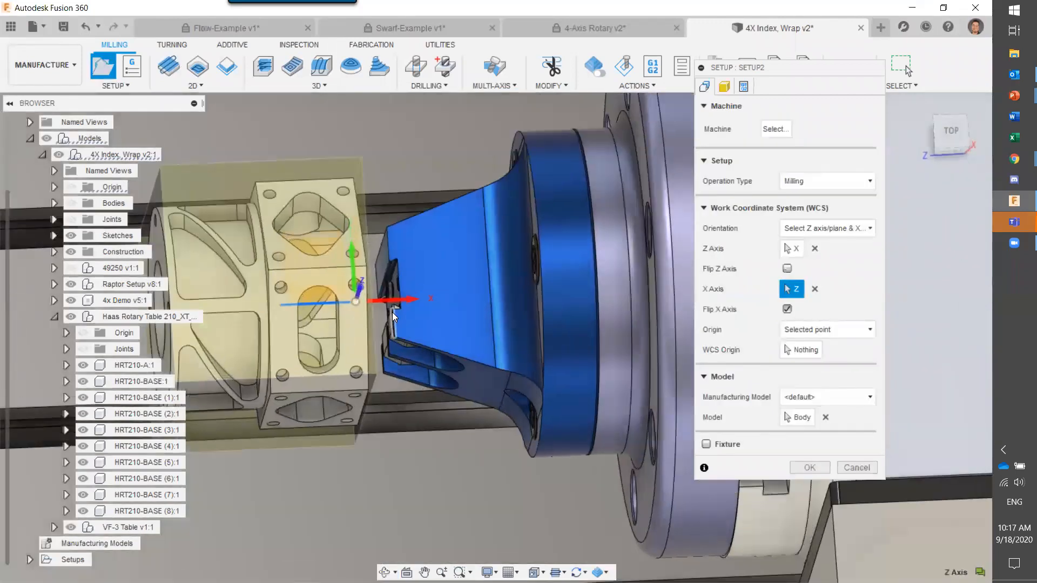
pyautogui.scroll(4, 381, 301)
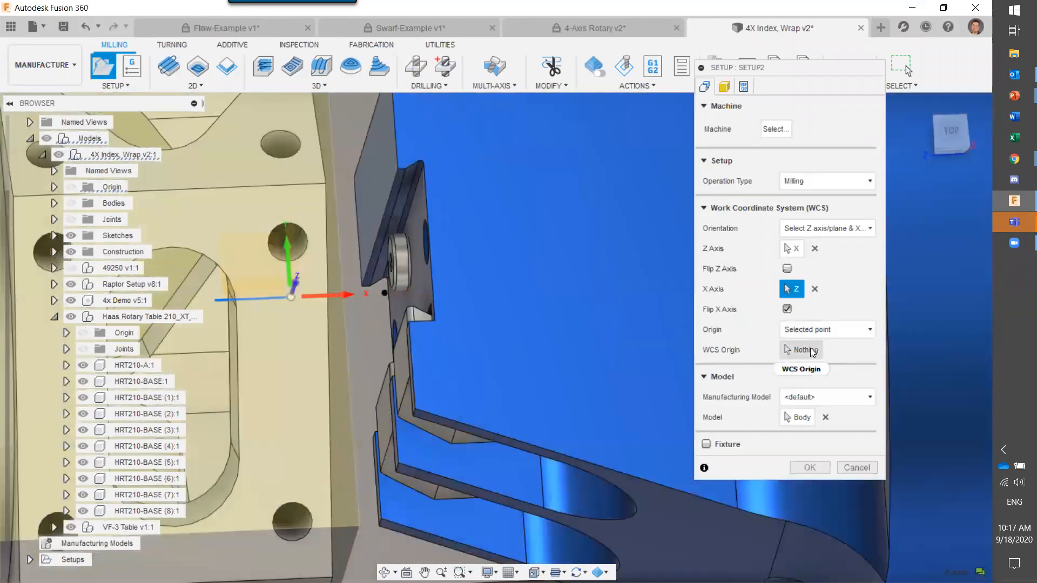
pyautogui.click(801, 350)
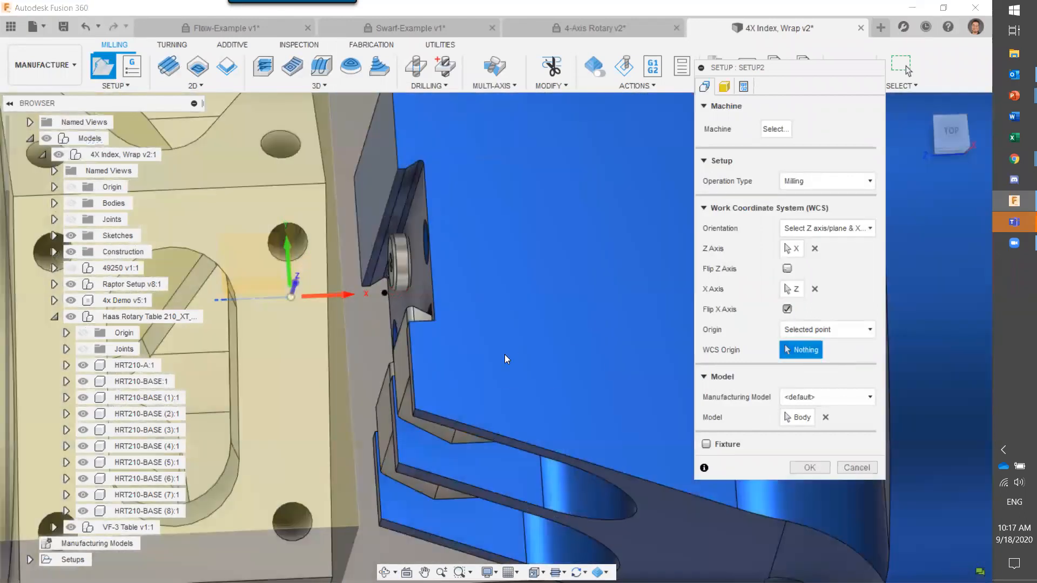
pyautogui.click(384, 296)
pyautogui.moveTo(552, 294)
pyautogui.keyDown('shift'); pyautogui.mouseDown(button='middle')
pyautogui.moveTo(544, 254)
pyautogui.moveTo(517, 234)
pyautogui.moveTo(529, 224)
pyautogui.mouseUp(button='middle'); pyautogui.keyUp('shift')
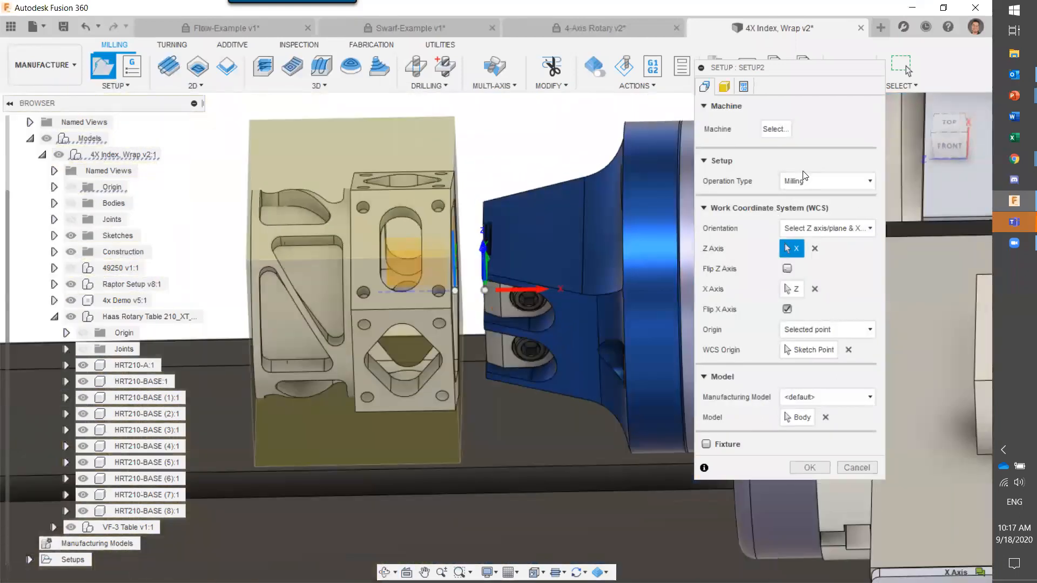
# Step: Define the stock as a fixed size cylinder and use the part's round centre bore face as its axis
pyautogui.click(728, 90)
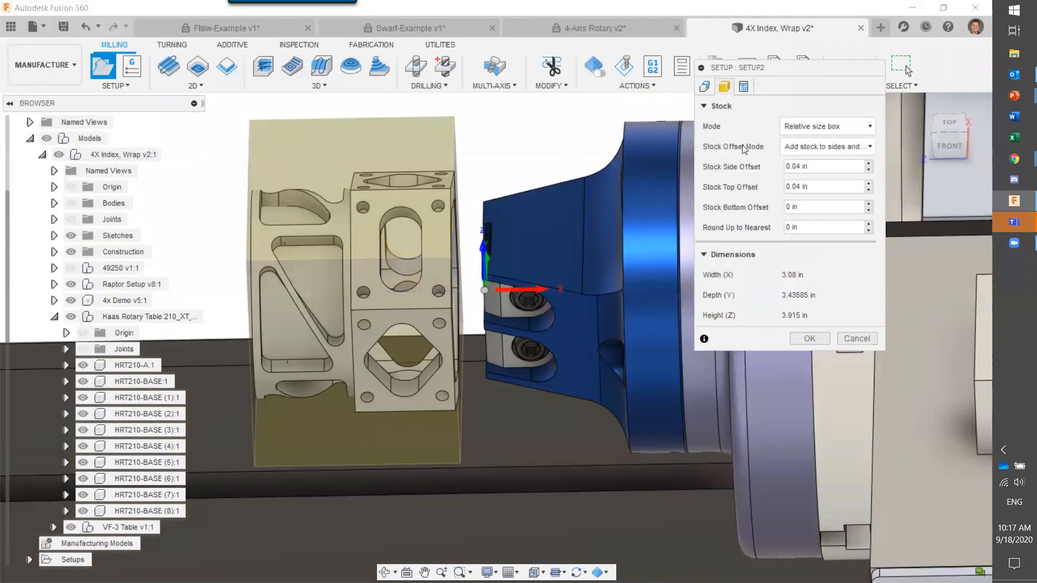
pyautogui.click(817, 127)
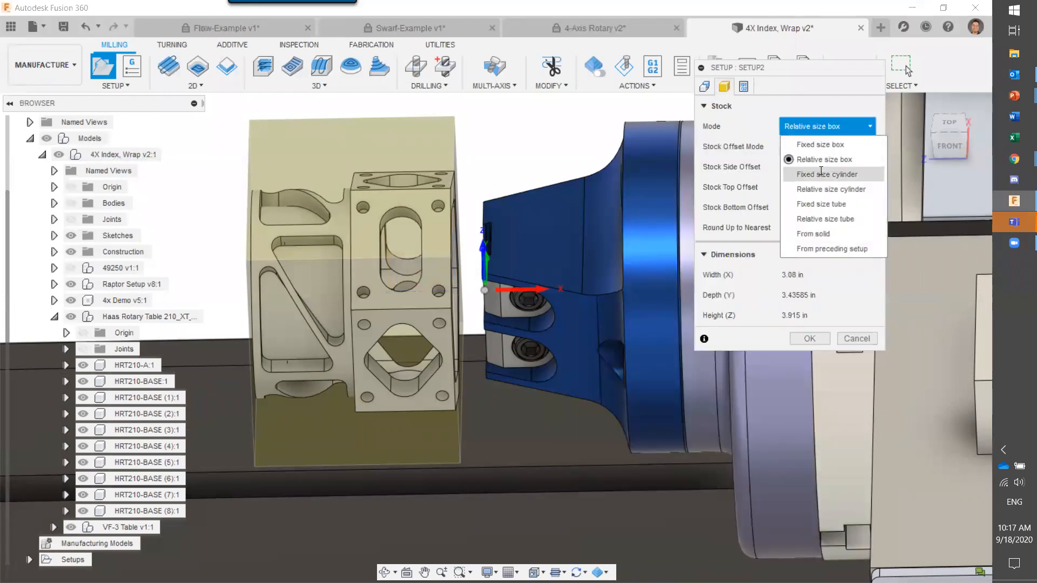
pyautogui.click(821, 174)
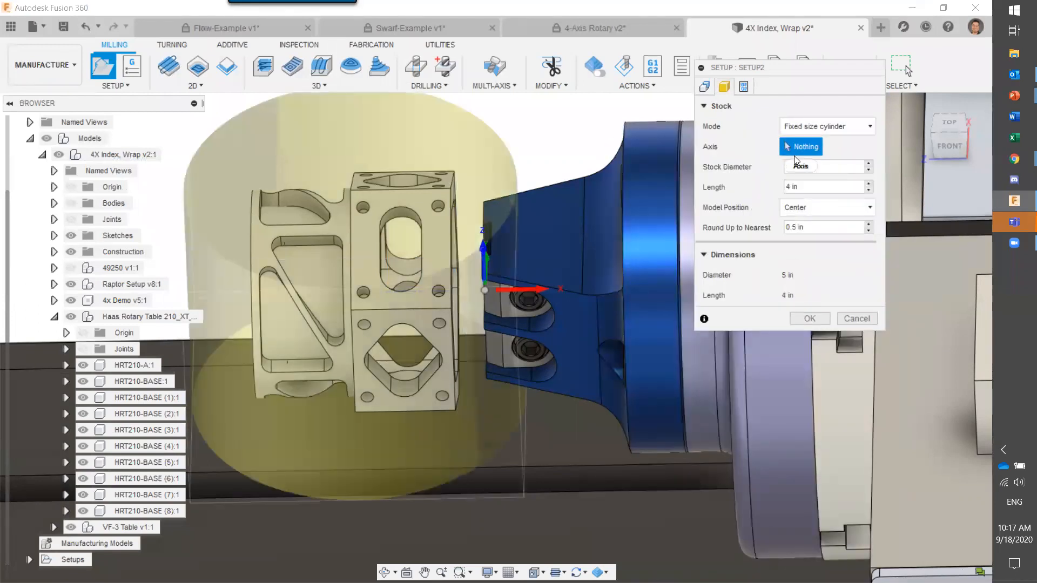
pyautogui.keyDown('shift'); pyautogui.moveTo(536, 143); pyautogui.dragTo(478, 162, button='middle'); pyautogui.keyUp('shift')
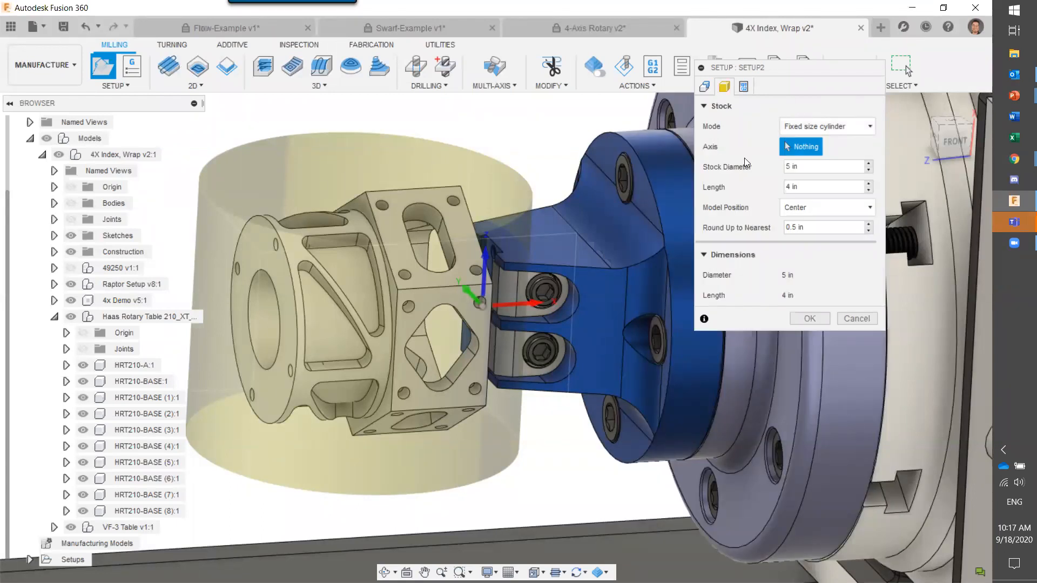
pyautogui.click(269, 318)
pyautogui.keyDown('shift'); pyautogui.moveTo(435, 153); pyautogui.dragTo(422, 148, button='middle'); pyautogui.keyUp('shift')
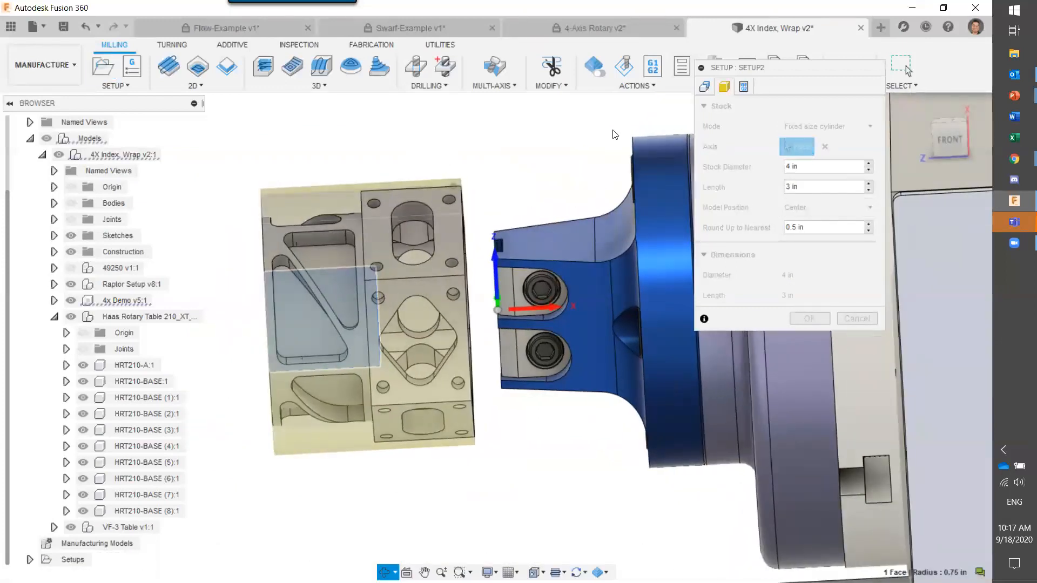
# Step: Set the stock cylinder's length to 3.5 in and its model position to Offset from front, viewing the part from the front
pyautogui.click(956, 139)
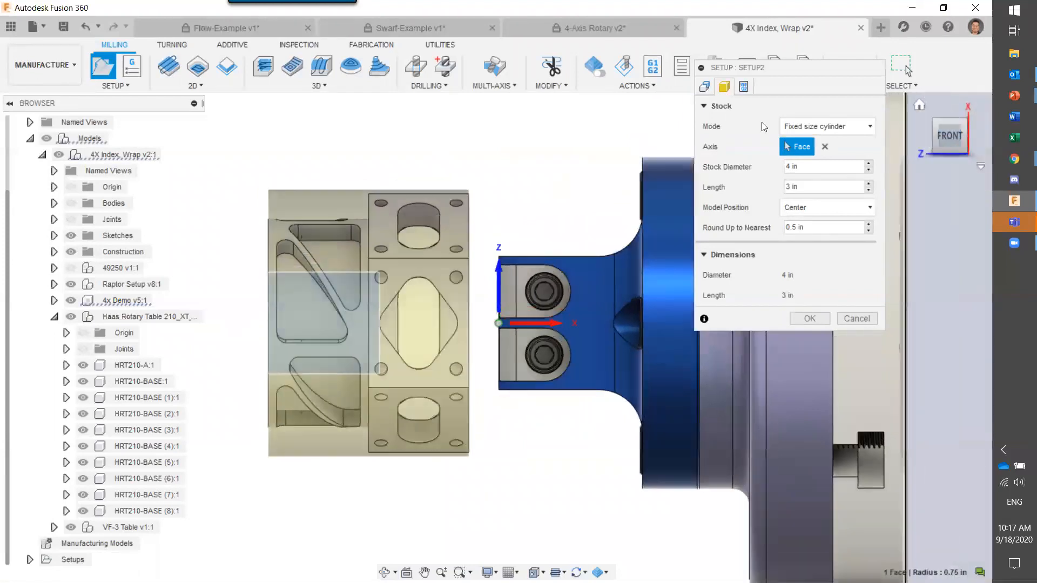
pyautogui.click(791, 187)
pyautogui.write('3.5')
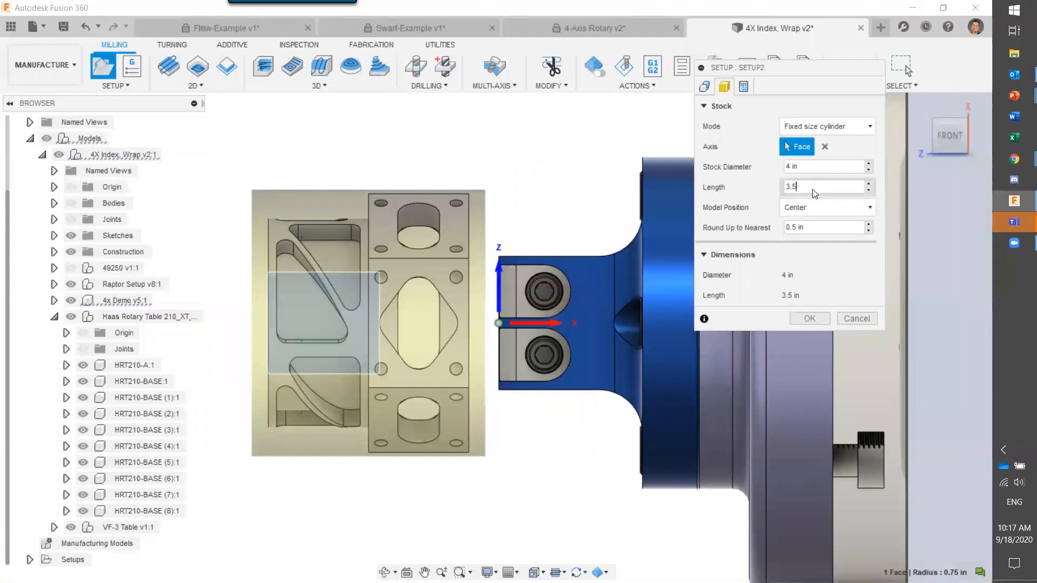
pyautogui.click(824, 206)
pyautogui.click(816, 223)
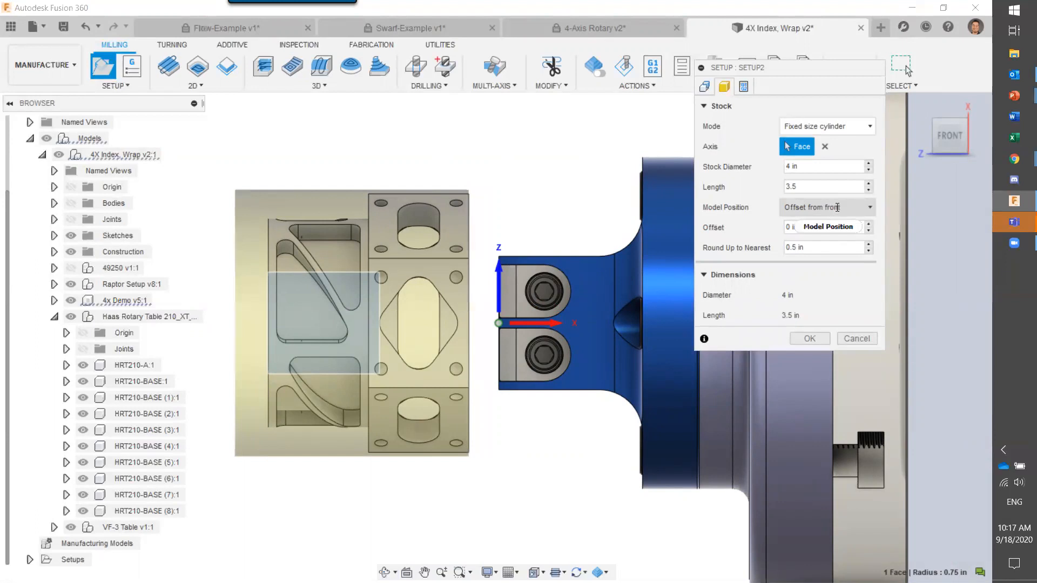
# Step: Try a reversed X axis and a stock offset of 1 in, and restore the axis direction and the 0 offset
pyautogui.click(837, 207)
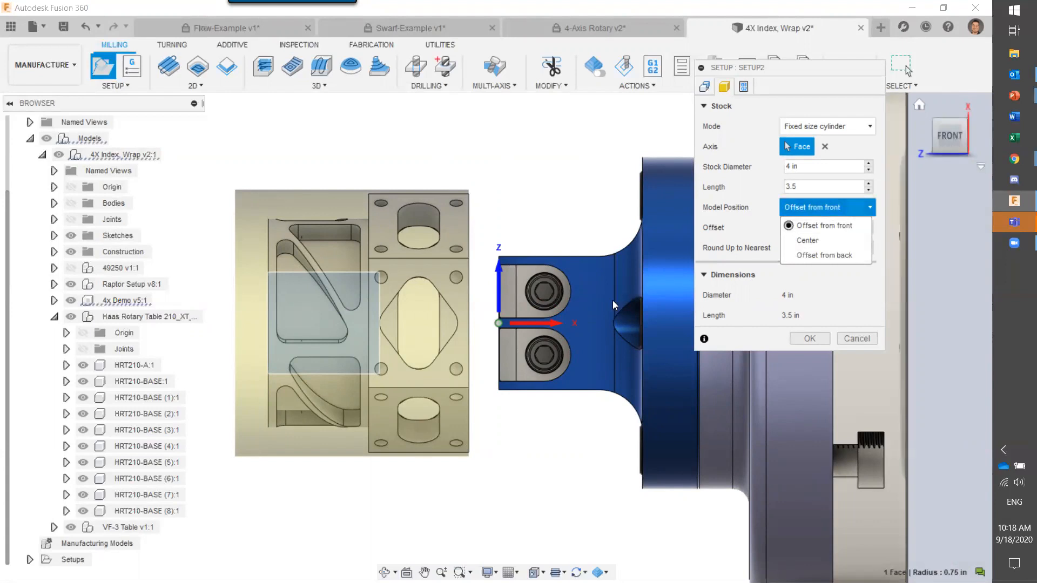
pyautogui.click(555, 322)
pyautogui.click(555, 323)
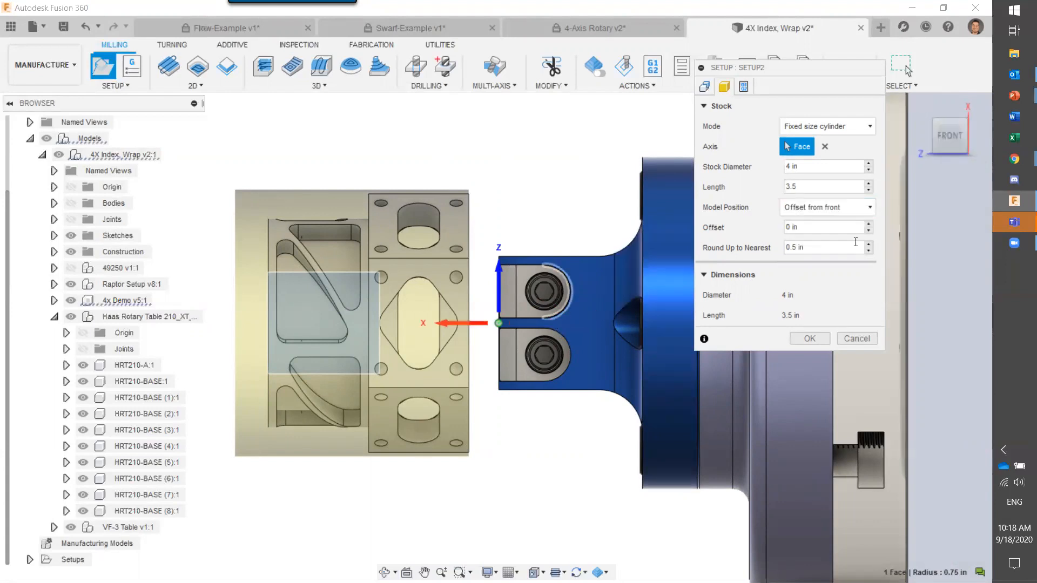
pyautogui.click(813, 228)
pyautogui.write('1')
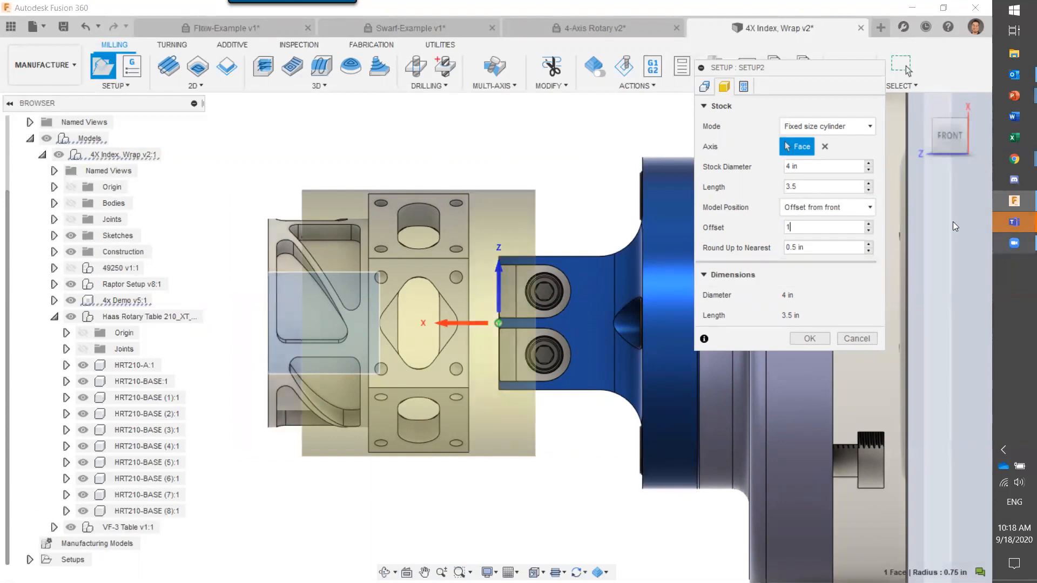
pyautogui.click(815, 231)
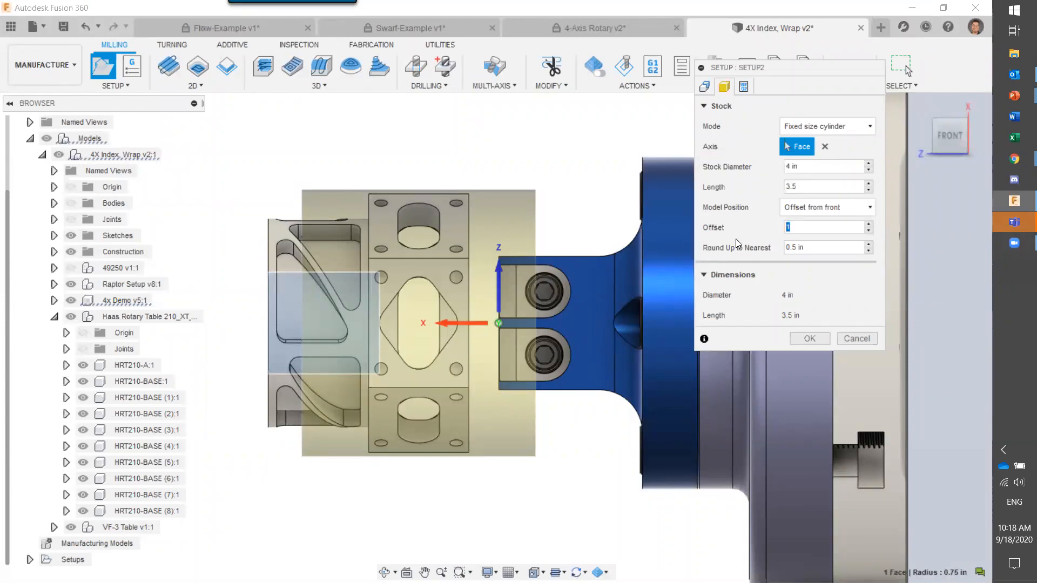
pyautogui.write('0')
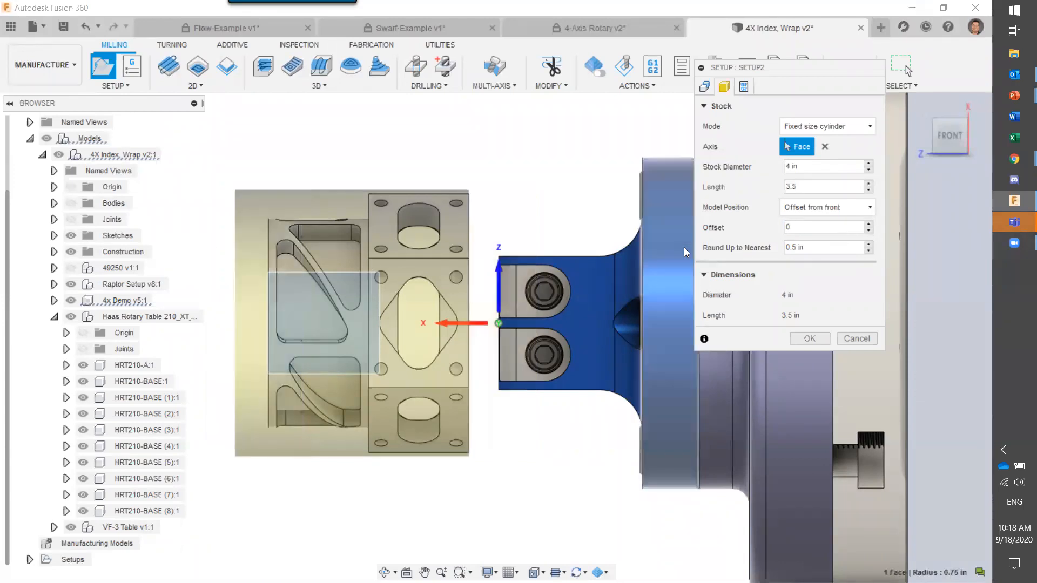
pyautogui.click(454, 322)
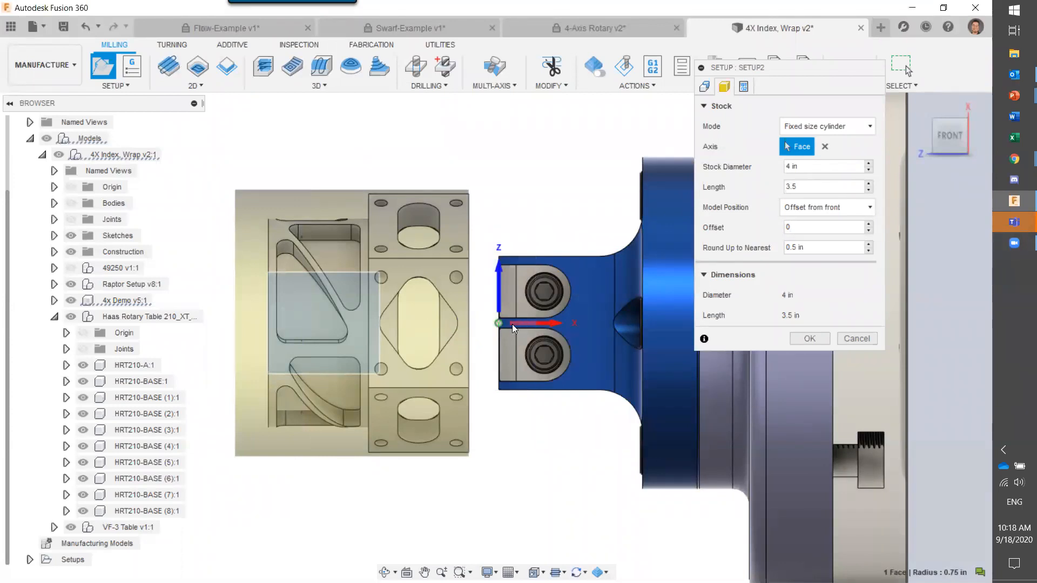
pyautogui.scroll(-3, 519, 308)
pyautogui.scroll(-3, 521, 303)
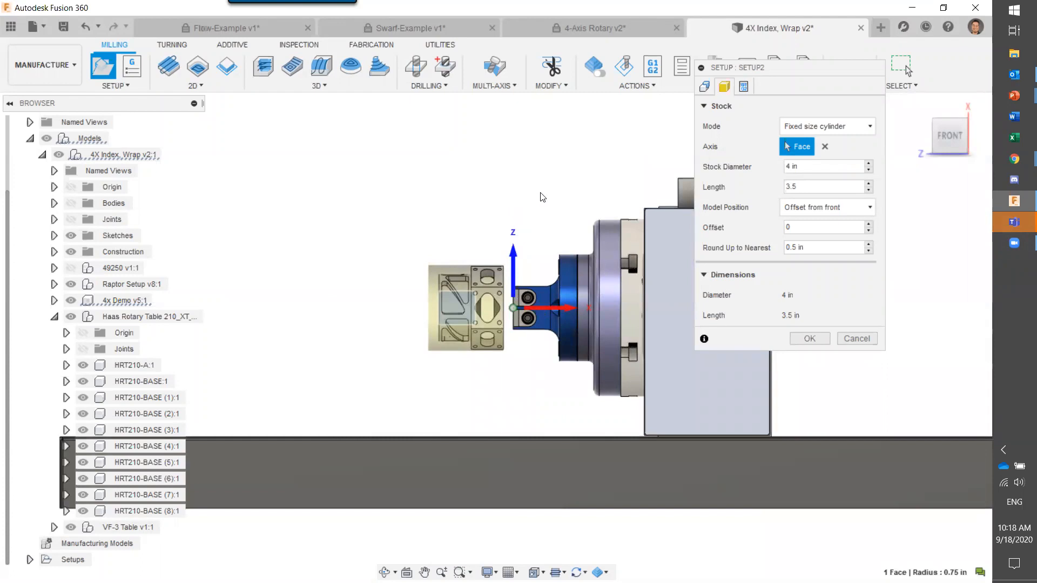
# Step: Set the stock's model position to Offset from back with an offset of 0.05 in and finish the setup
pyautogui.click(826, 207)
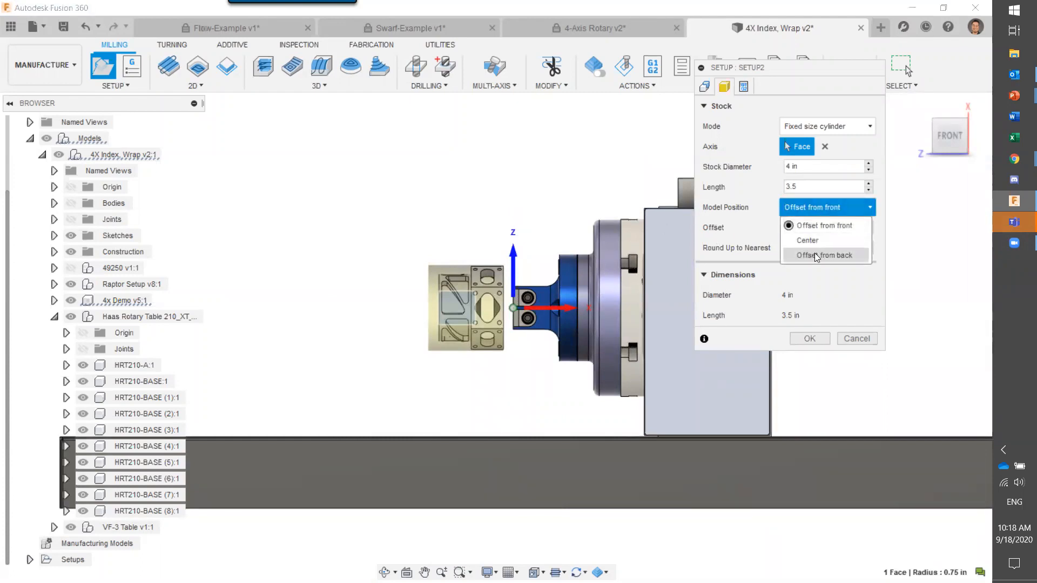
pyautogui.click(816, 256)
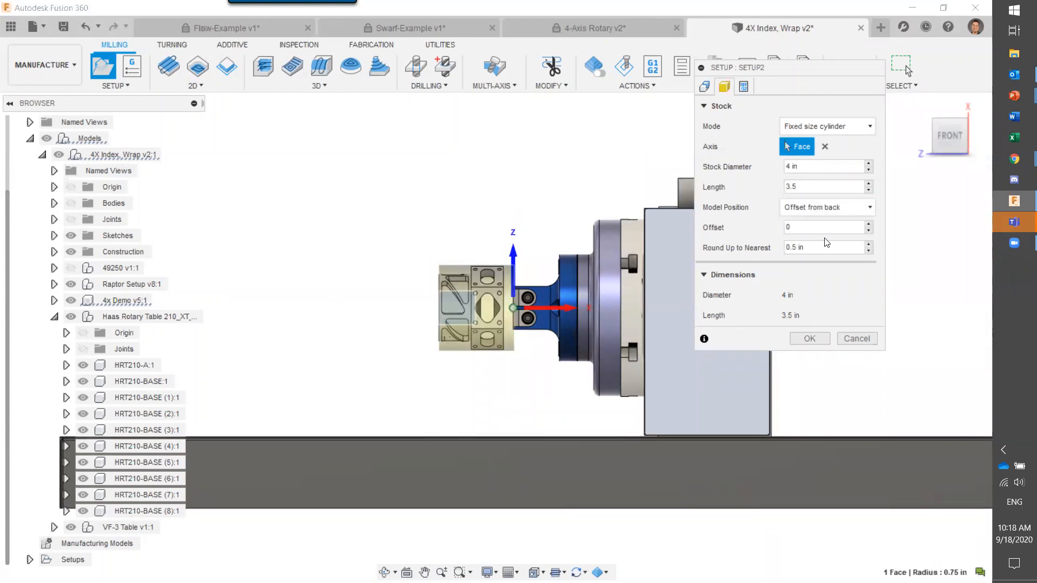
pyautogui.scroll(3, 457, 279)
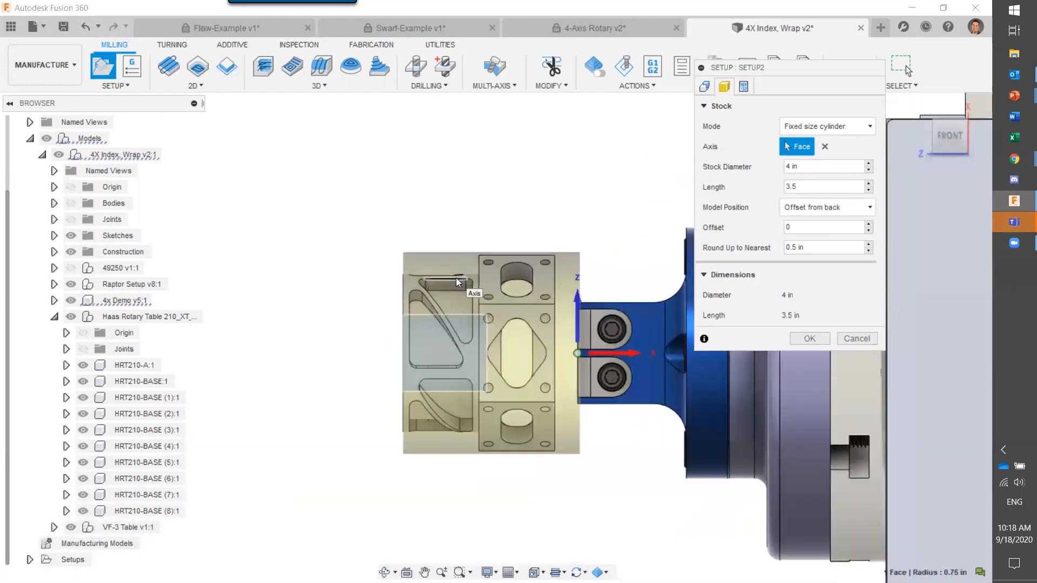
pyautogui.scroll(2, 456, 277)
pyautogui.click(791, 229)
pyautogui.write('.05')
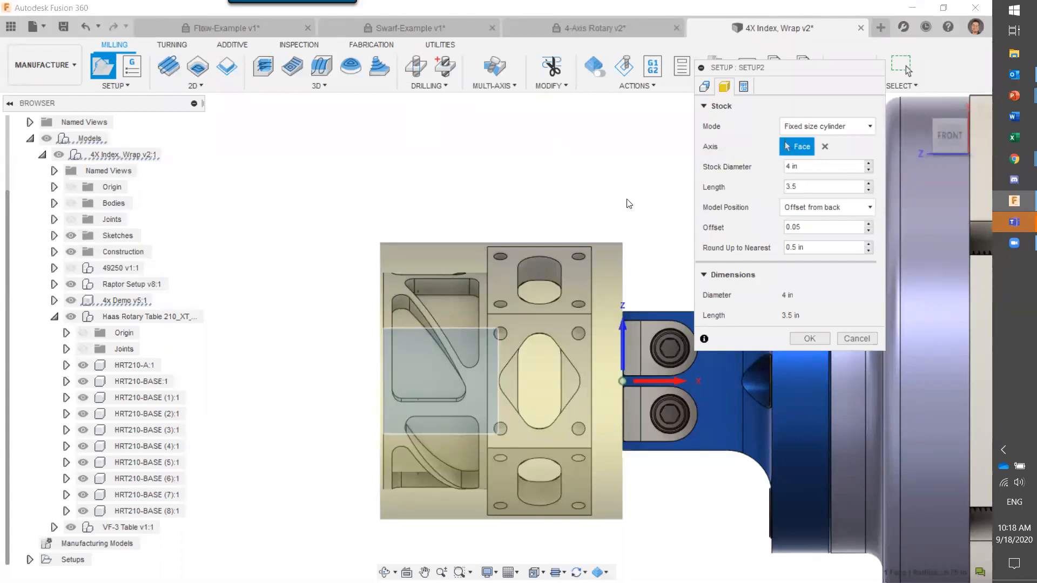
pyautogui.click(808, 337)
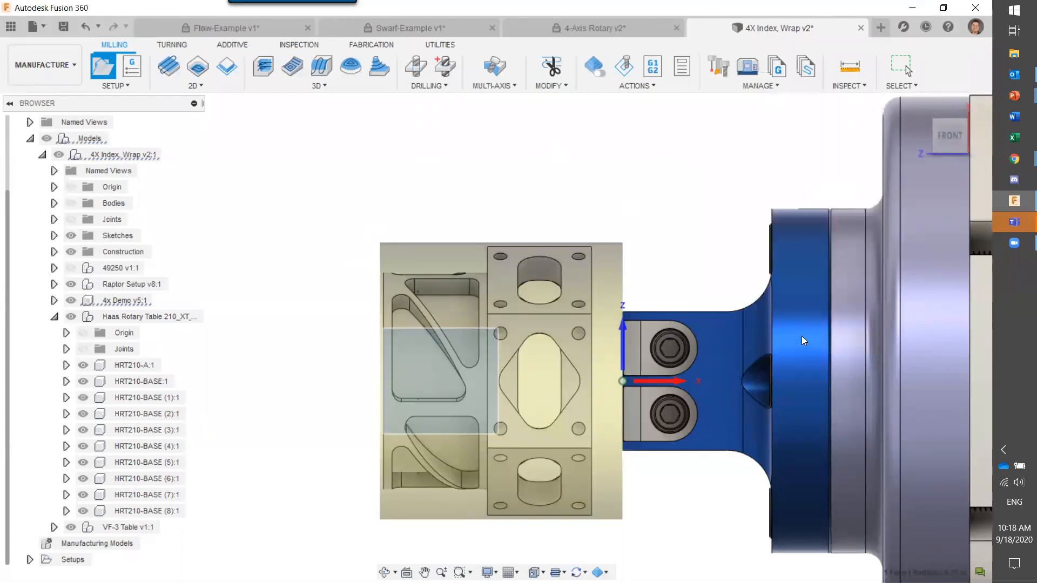
# Step: Rename the new setup as InitialSetup
pyautogui.click(30, 122)
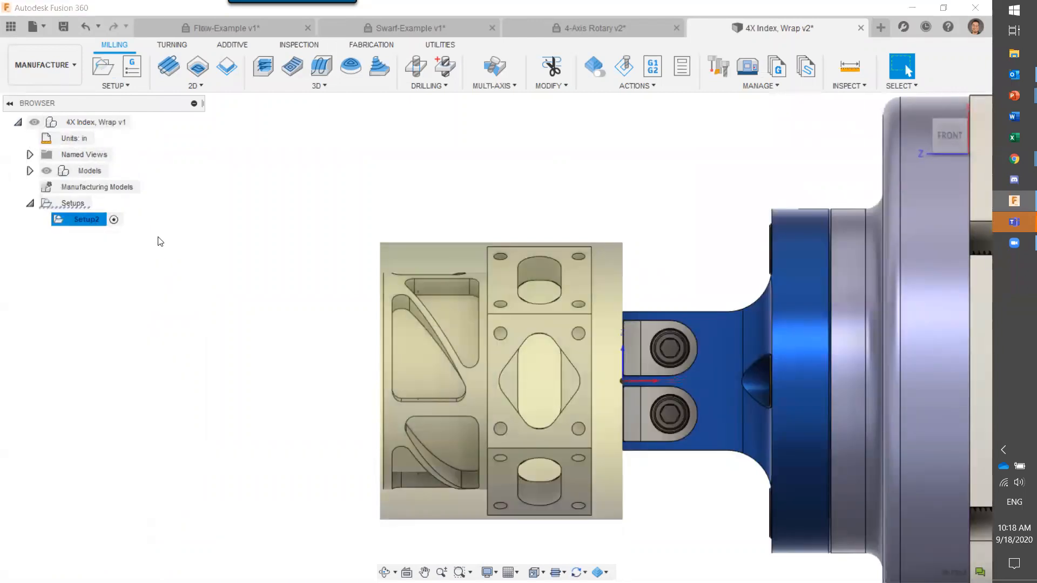
pyautogui.rightClick(83, 221)
pyautogui.click(79, 221)
pyautogui.write('Initial Setup')
pyautogui.press('Return')
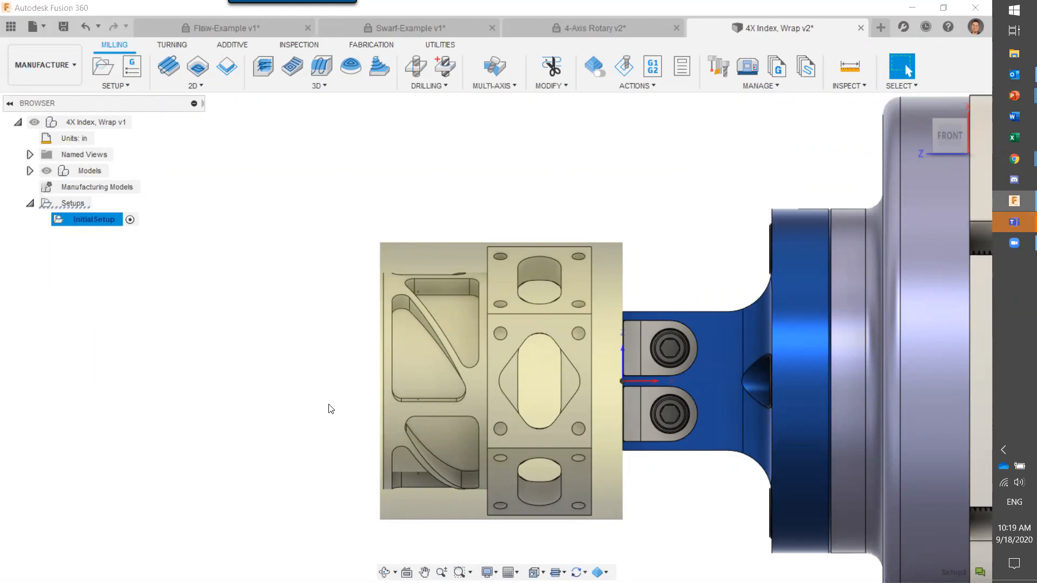
# Step: Examine the part and its stock cylinder from several angles, check its pocketed round section, and look over the 3D toolpath strategies
pyautogui.keyDown('shift'); pyautogui.moveTo(323, 349); pyautogui.dragTo(350, 369, button='middle'); pyautogui.keyUp('shift')
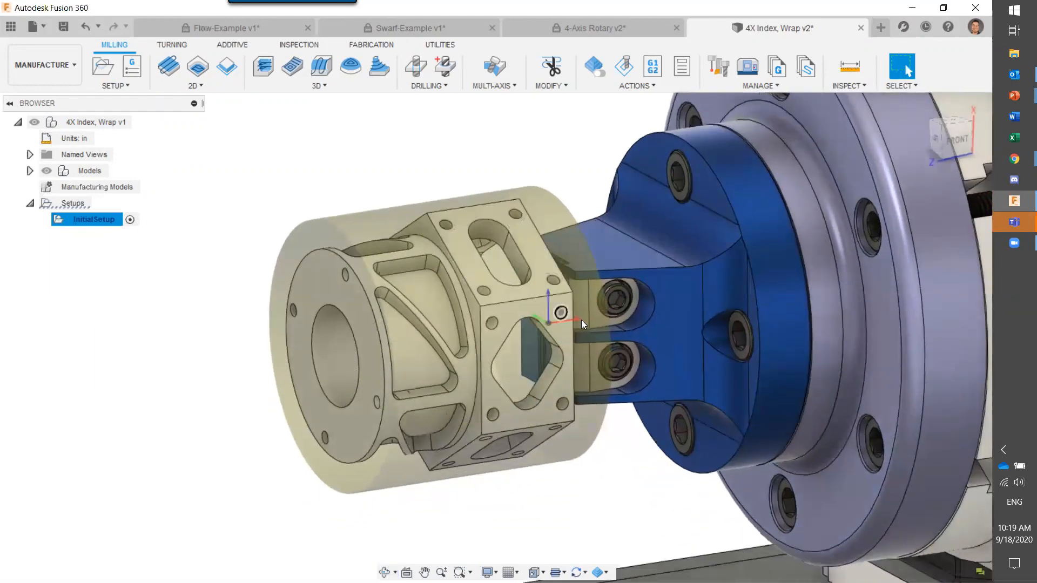
pyautogui.scroll(-3, 580, 317)
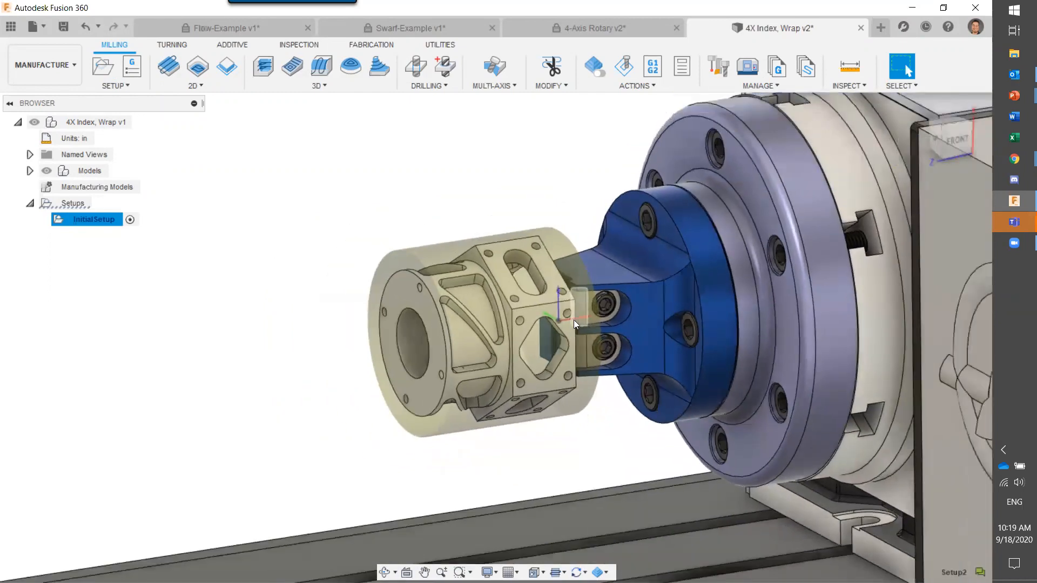
pyautogui.keyDown('shift'); pyautogui.moveTo(503, 206); pyautogui.dragTo(414, 225, button='middle'); pyautogui.keyUp('shift')
pyautogui.keyDown('shift'); pyautogui.moveTo(468, 206); pyautogui.dragTo(469, 201, button='middle'); pyautogui.keyUp('shift')
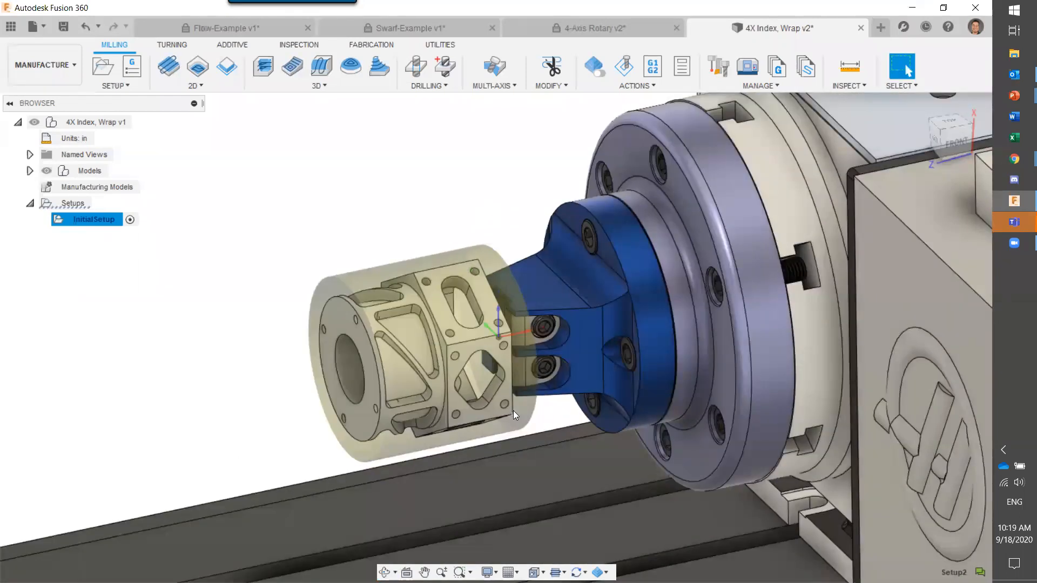
pyautogui.keyDown('shift'); pyautogui.moveTo(499, 191); pyautogui.dragTo(454, 173, button='middle'); pyautogui.keyUp('shift')
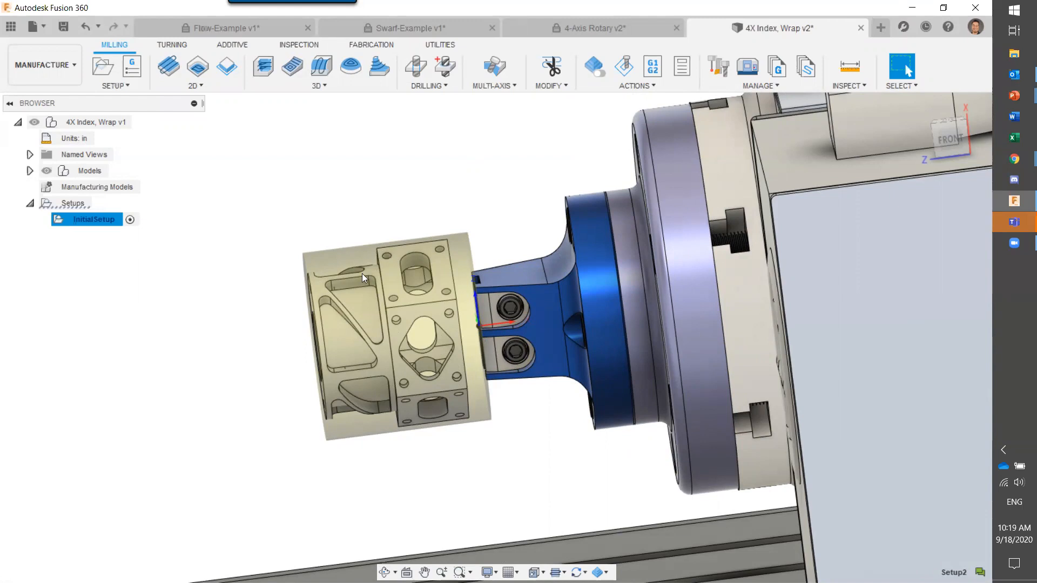
pyautogui.keyDown('shift'); pyautogui.moveTo(332, 208); pyautogui.dragTo(354, 219, button='middle'); pyautogui.keyUp('shift')
pyautogui.press('Escape')
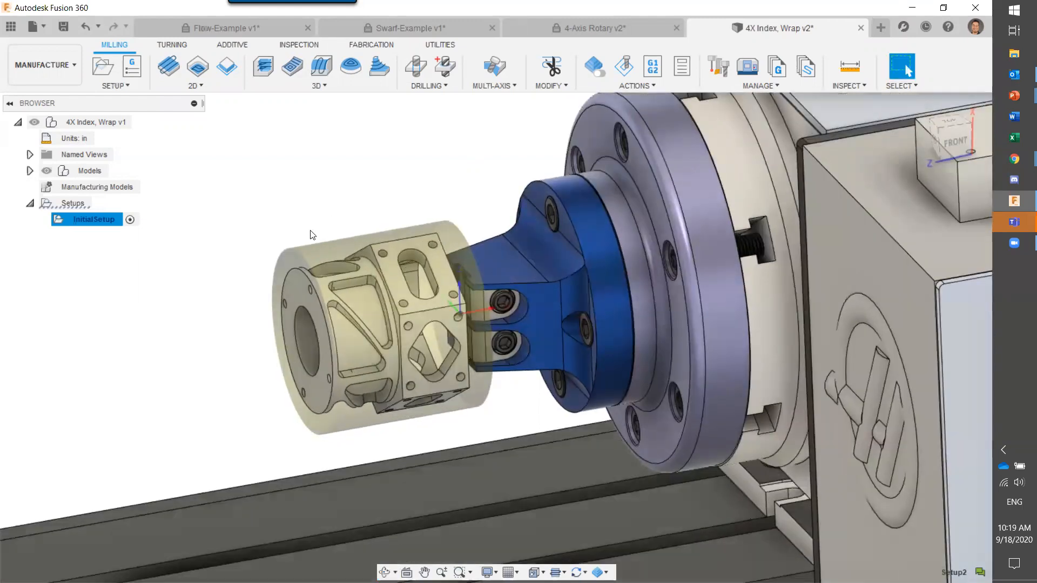
pyautogui.scroll(1, 286, 252)
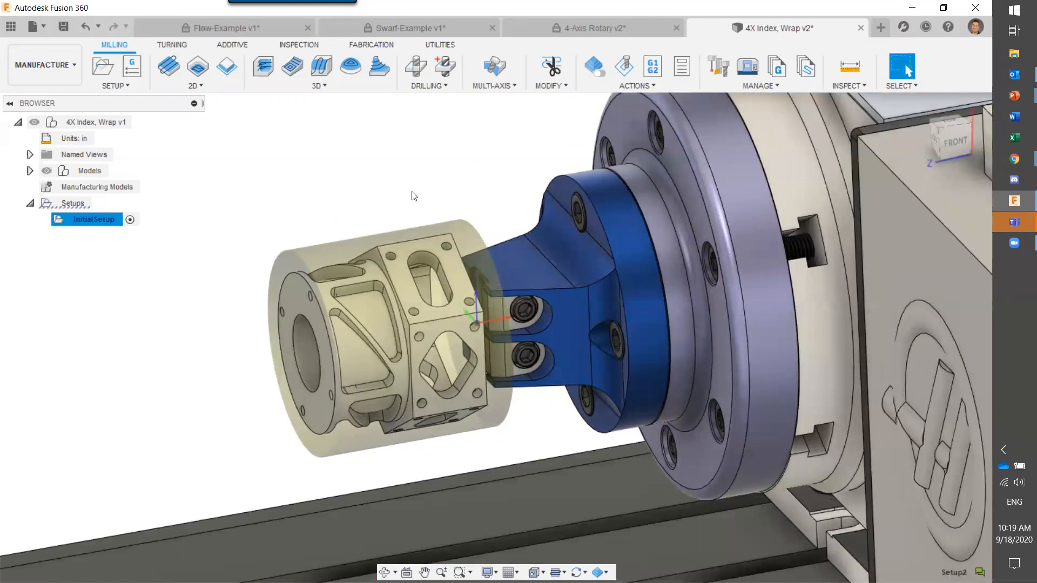
pyautogui.keyDown('shift'); pyautogui.moveTo(411, 196); pyautogui.dragTo(389, 181, button='middle'); pyautogui.keyUp('shift')
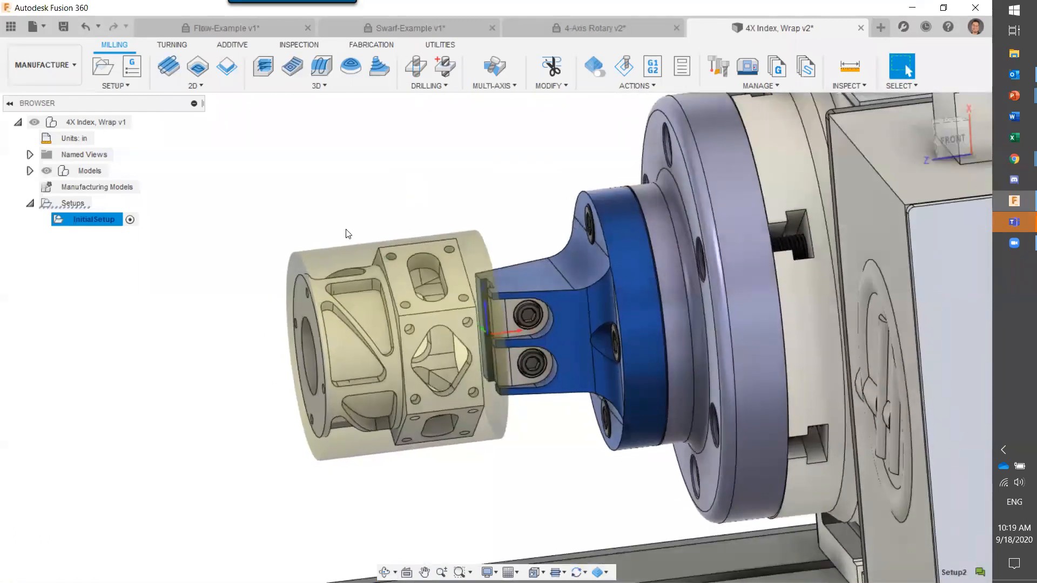
pyautogui.click(374, 272)
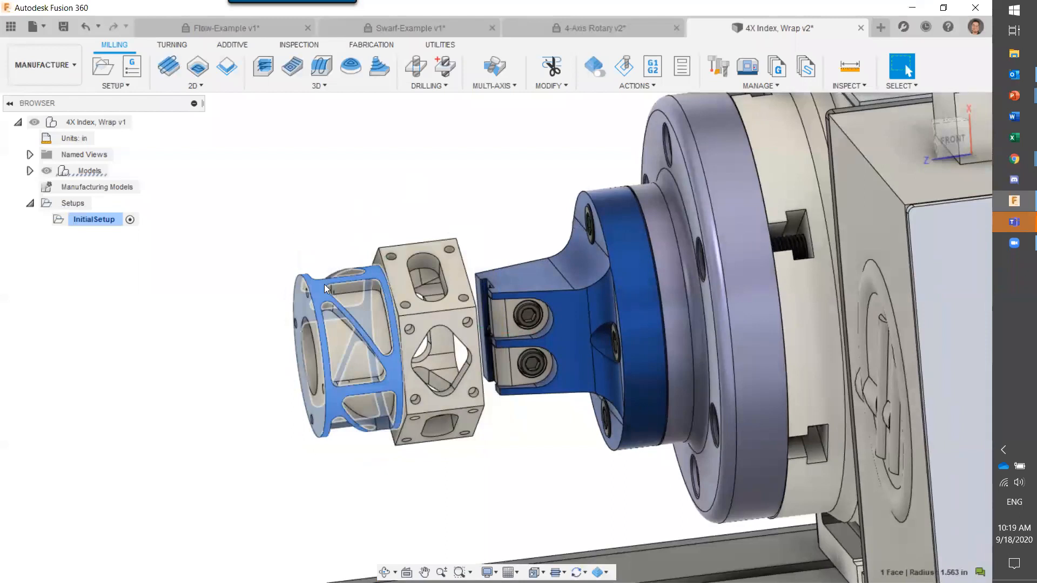
pyautogui.click(295, 231)
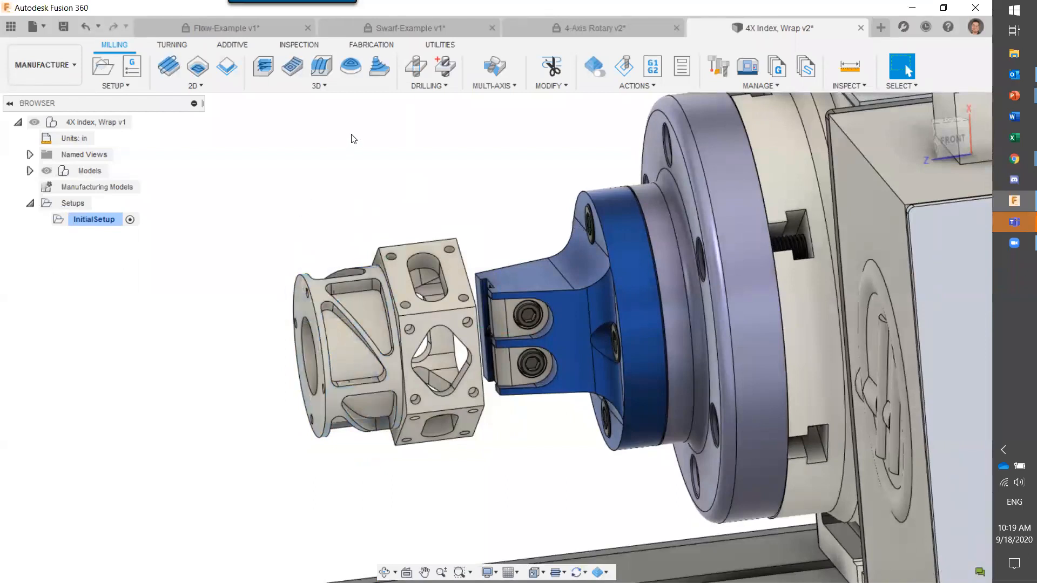
pyautogui.click(314, 86)
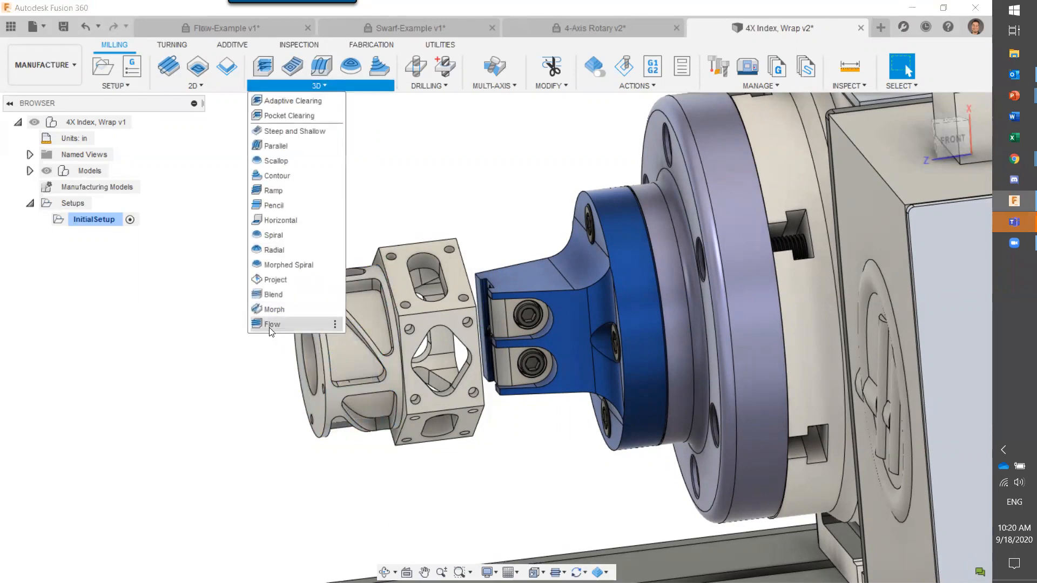
pyautogui.click(417, 164)
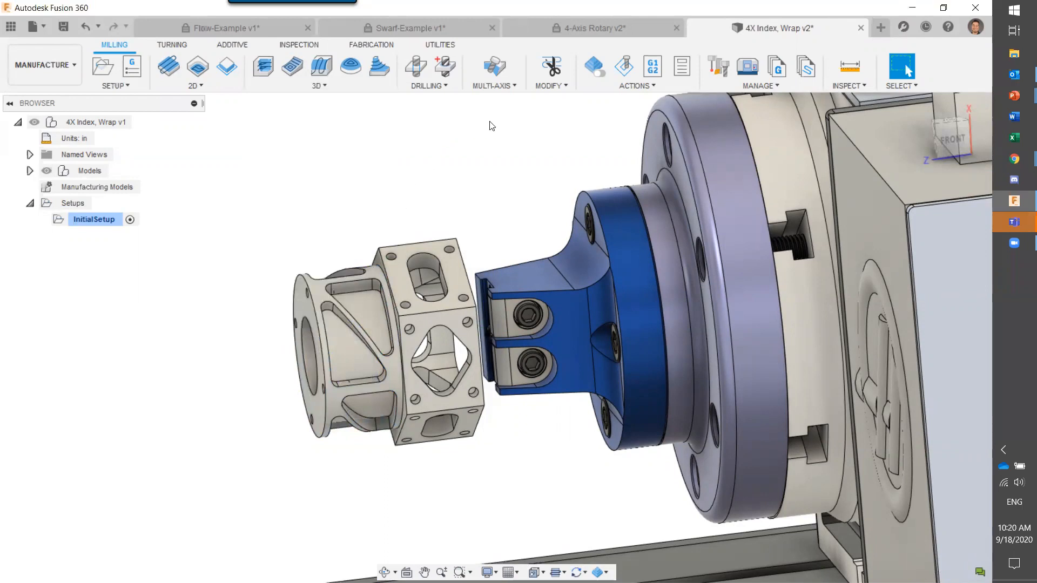
# Step: Start a multi-axis Rotary toolpath and choose tool 125, the 3/8" long flat end mill, with its default preset
pyautogui.click(504, 86)
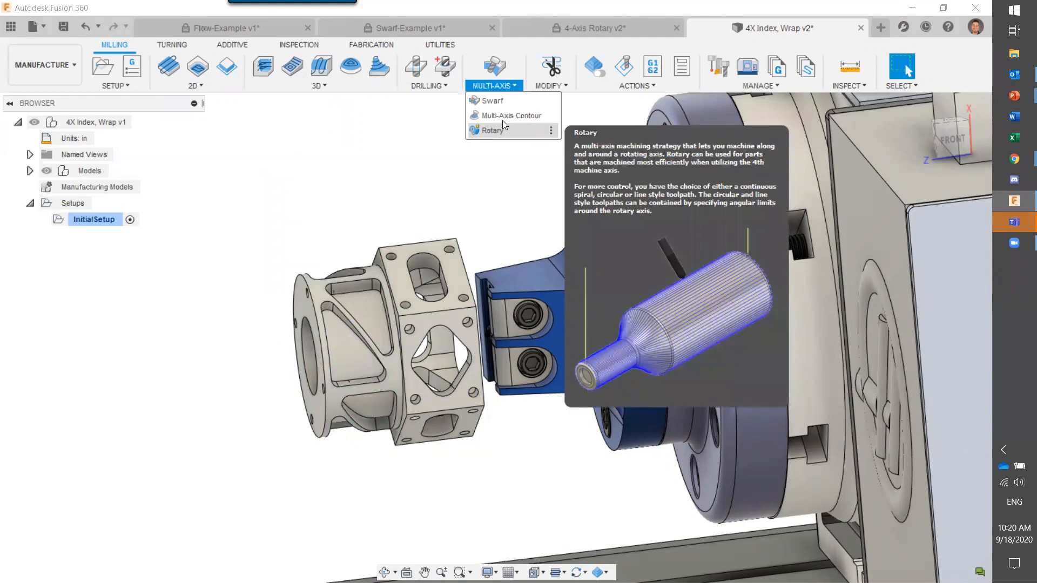
pyautogui.click(498, 137)
pyautogui.click(495, 130)
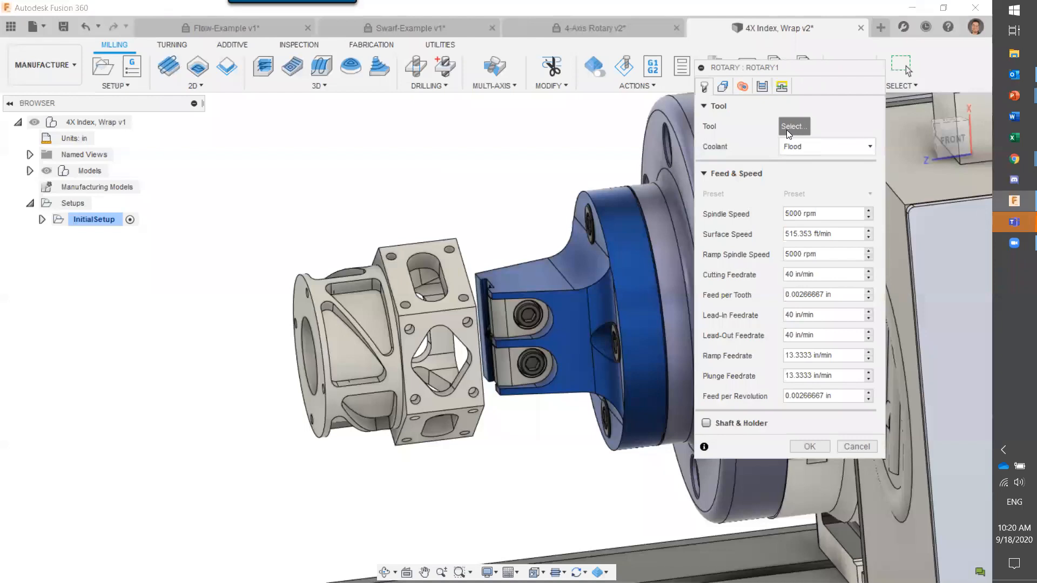
pyautogui.click(788, 129)
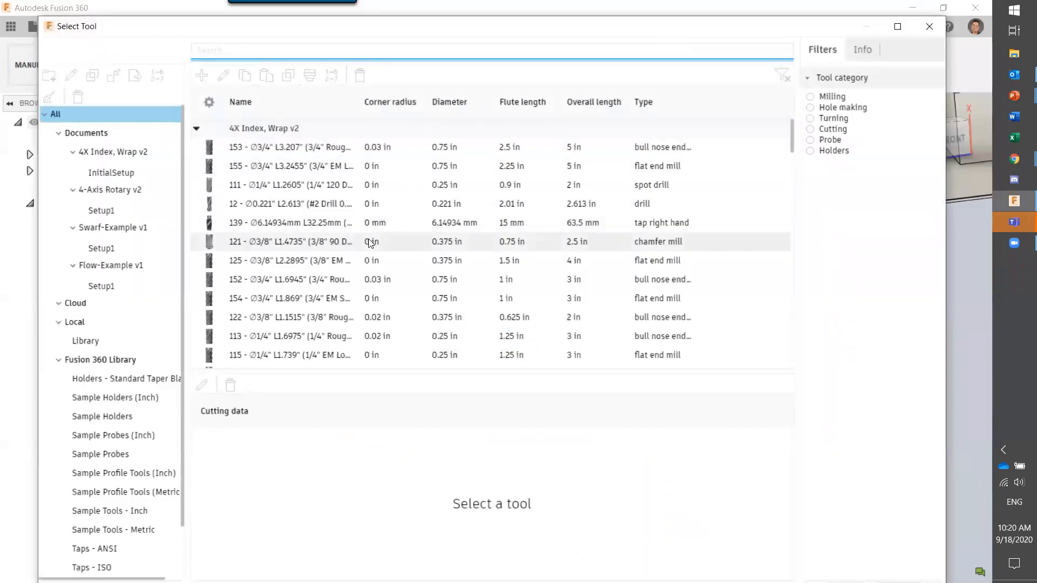
pyautogui.click(332, 262)
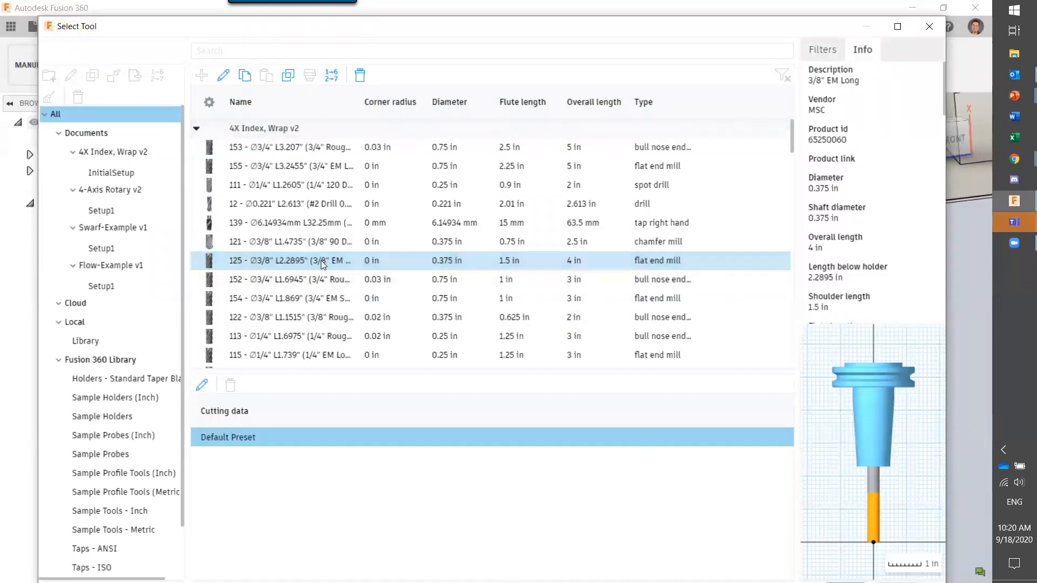
pyautogui.doubleClick(321, 260)
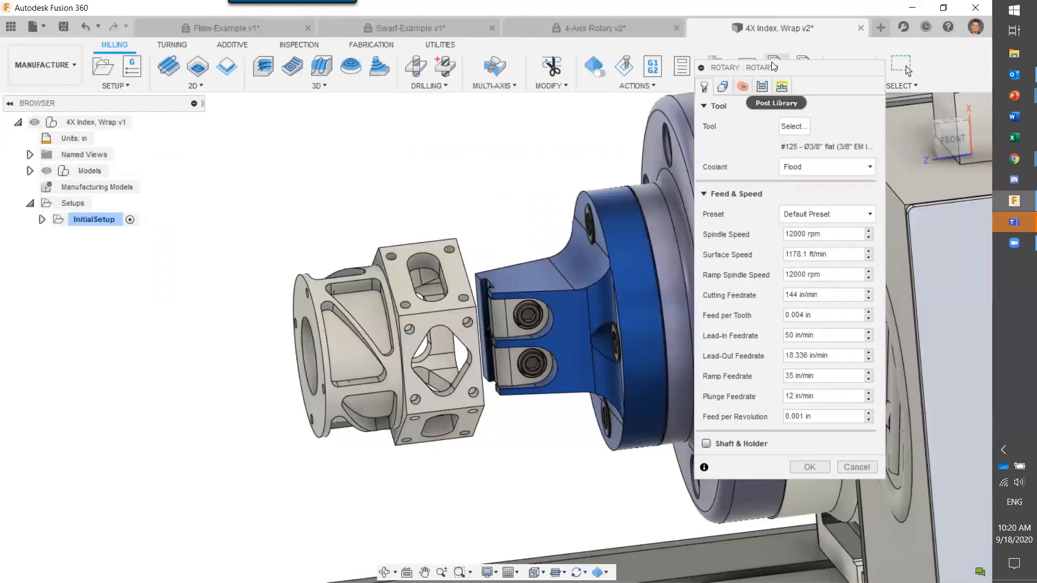
# Step: Set the toolpath's rotary axis to Setup X Axis in its geometry settings
pyautogui.moveTo(764, 68); pyautogui.dragTo(702, 54)
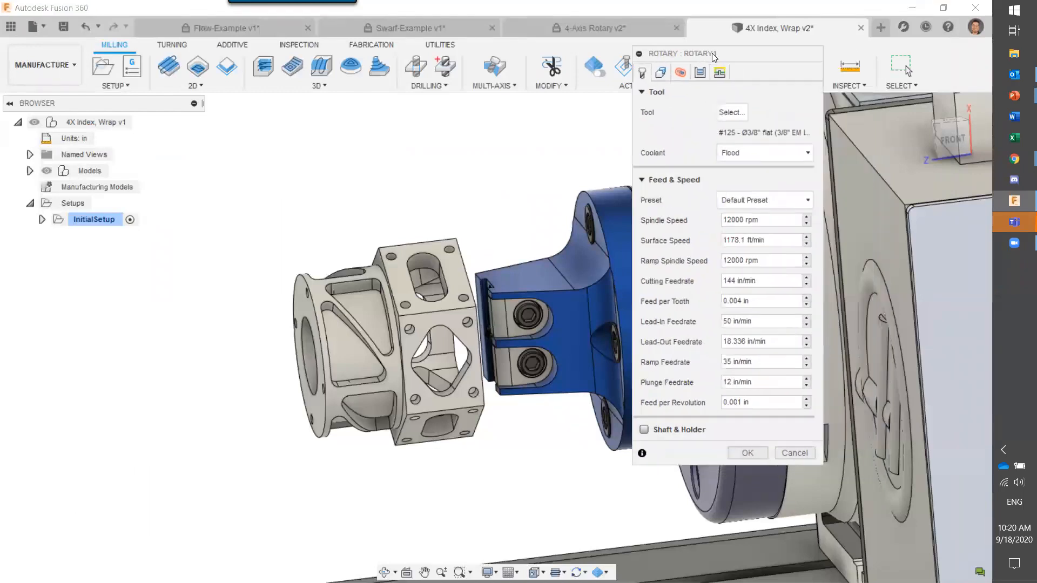
pyautogui.click(668, 75)
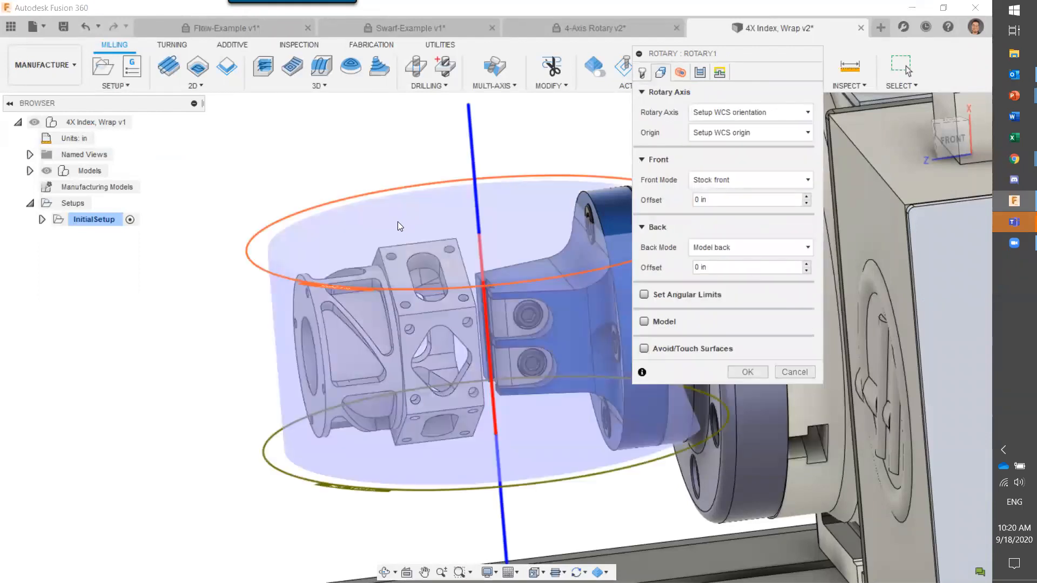
pyautogui.keyDown('shift'); pyautogui.moveTo(384, 192); pyautogui.dragTo(413, 202, button='middle'); pyautogui.keyUp('shift')
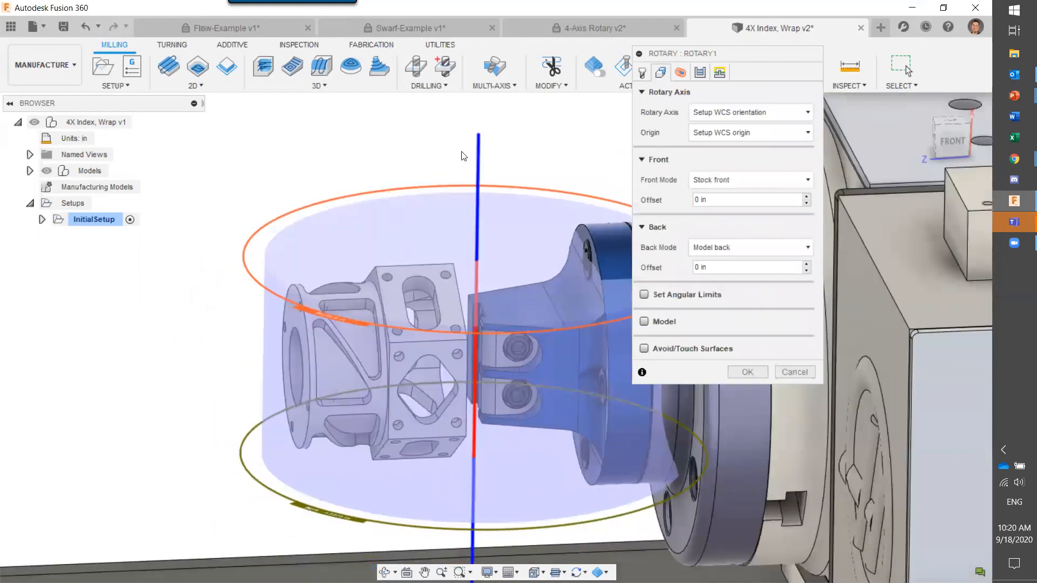
pyautogui.click(735, 119)
pyautogui.click(727, 160)
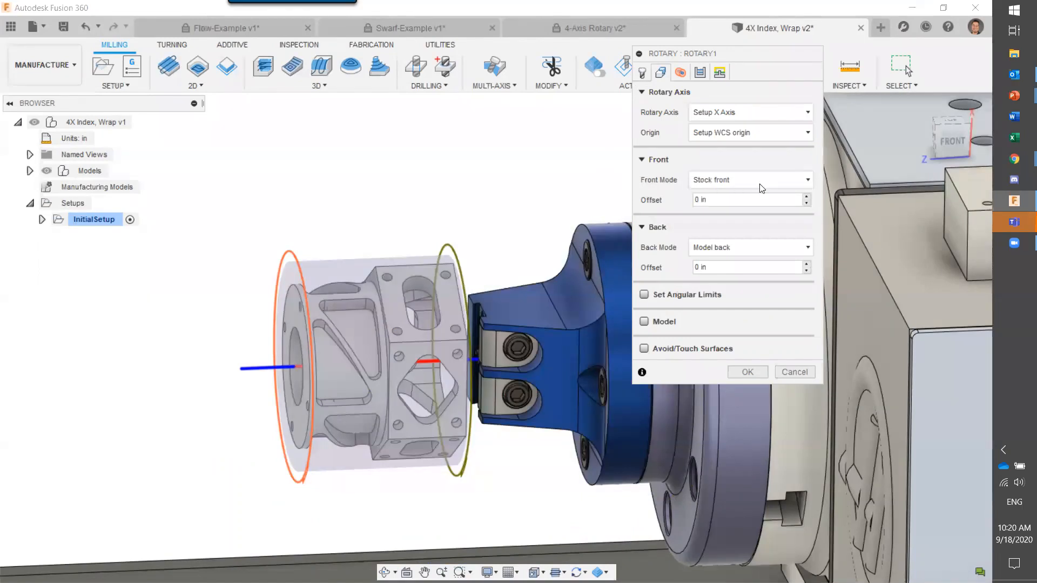
# Step: Set the back limit to Selection, pick the corner vertex where the faceted section meets the round section, and generate the toolpath
pyautogui.click(756, 248)
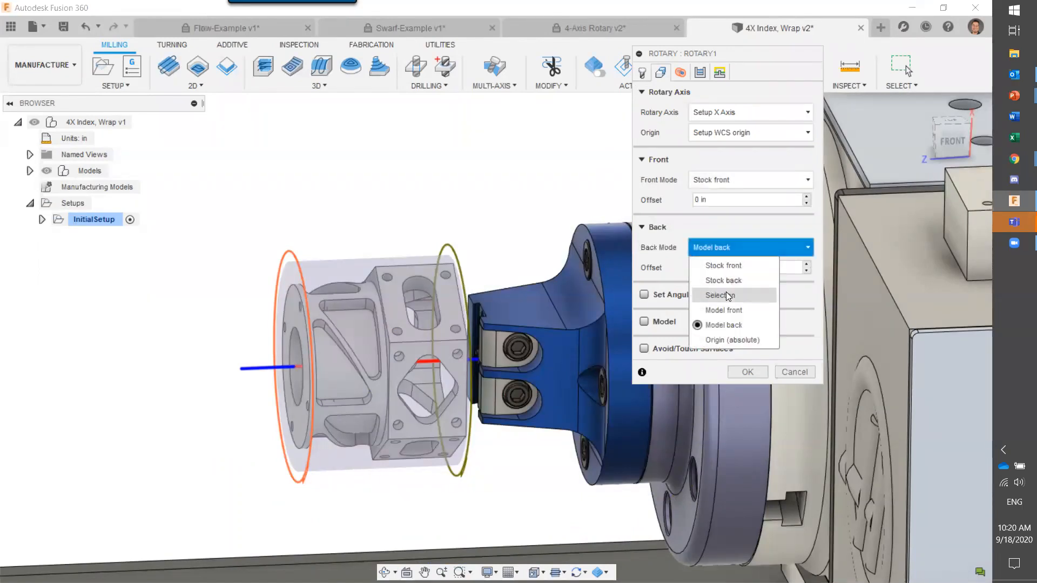
pyautogui.click(724, 288)
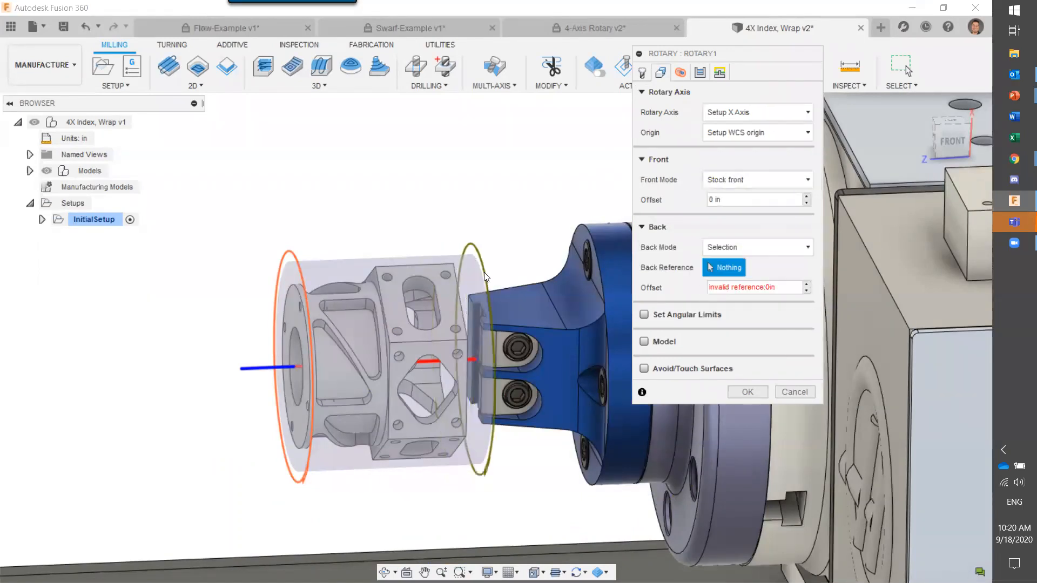
pyautogui.click(379, 277)
pyautogui.moveTo(482, 204)
pyautogui.keyDown('shift'); pyautogui.mouseDown(button='middle')
pyautogui.moveTo(463, 202)
pyautogui.moveTo(485, 208)
pyautogui.mouseUp(button='middle'); pyautogui.keyUp('shift')
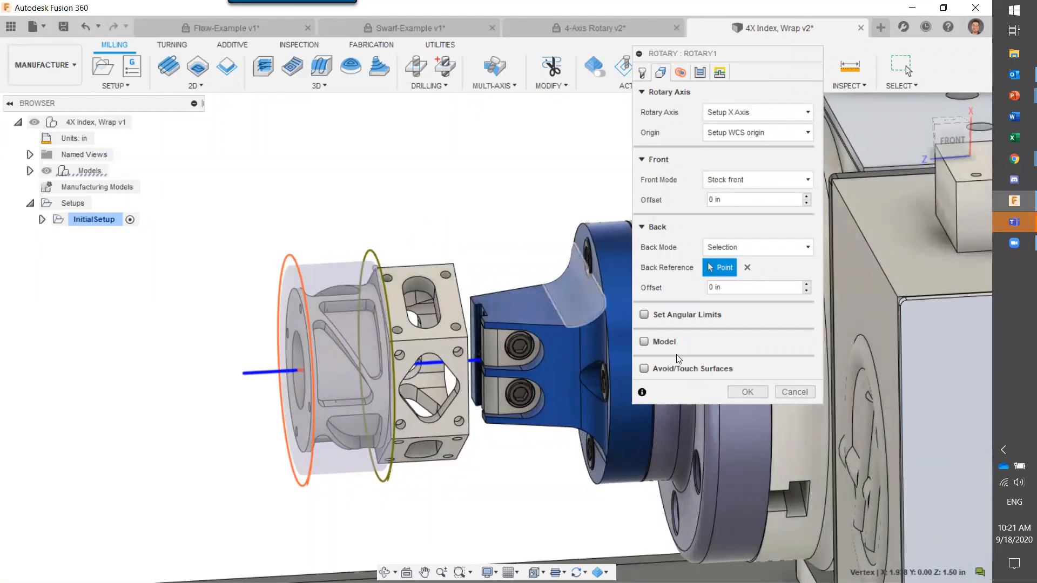
pyautogui.click(747, 391)
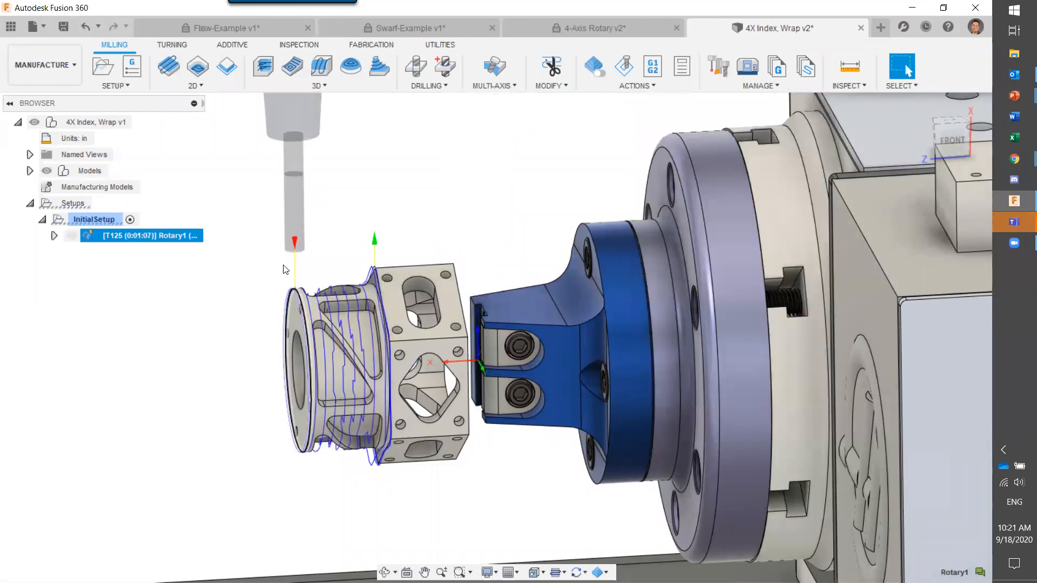
# Step: Inspect the rotary toolpath around the part's pocketed round section from several angles
pyautogui.moveTo(369, 249)
pyautogui.keyDown('shift'); pyautogui.mouseDown(button='middle')
pyautogui.moveTo(378, 232)
pyautogui.moveTo(412, 229)
pyautogui.moveTo(395, 232)
pyautogui.moveTo(382, 257)
pyautogui.mouseUp(button='middle'); pyautogui.keyUp('shift')
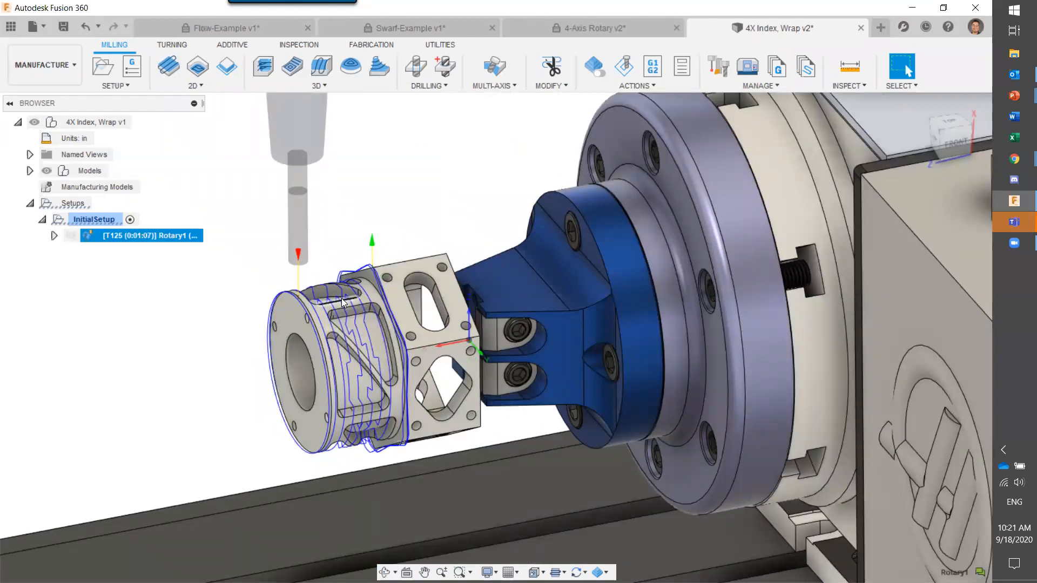
pyautogui.keyDown('shift'); pyautogui.moveTo(345, 332); pyautogui.dragTo(342, 373, button='middle'); pyautogui.keyUp('shift')
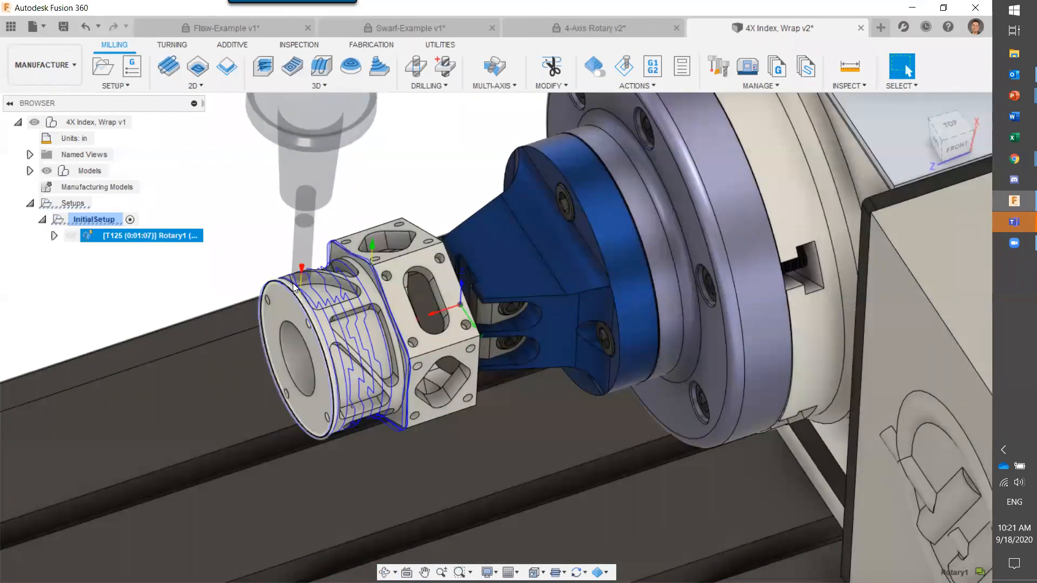
pyautogui.keyDown('shift'); pyautogui.moveTo(342, 307); pyautogui.dragTo(334, 330, button='middle'); pyautogui.keyUp('shift')
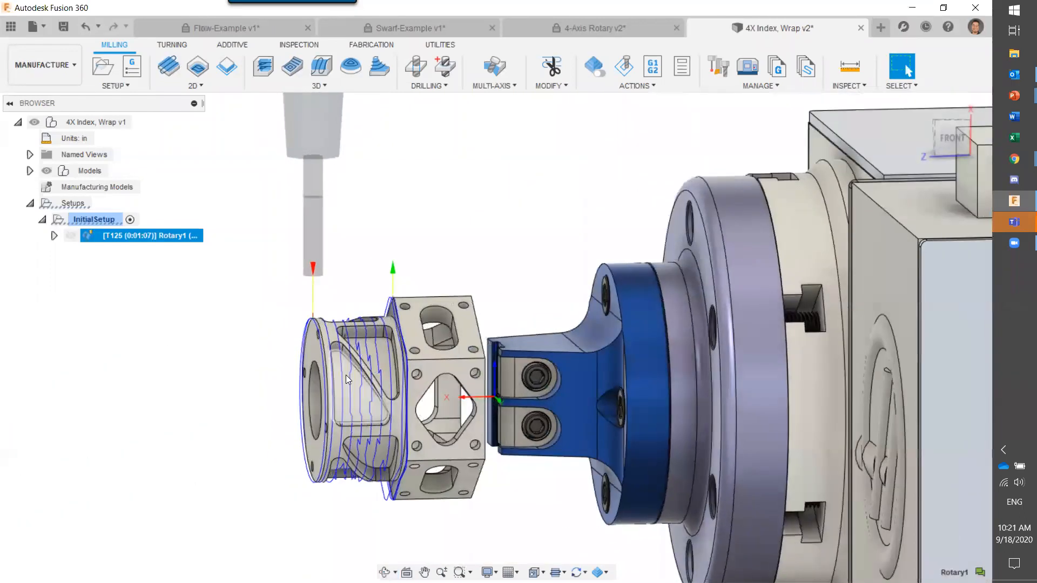
pyautogui.scroll(4, 346, 350)
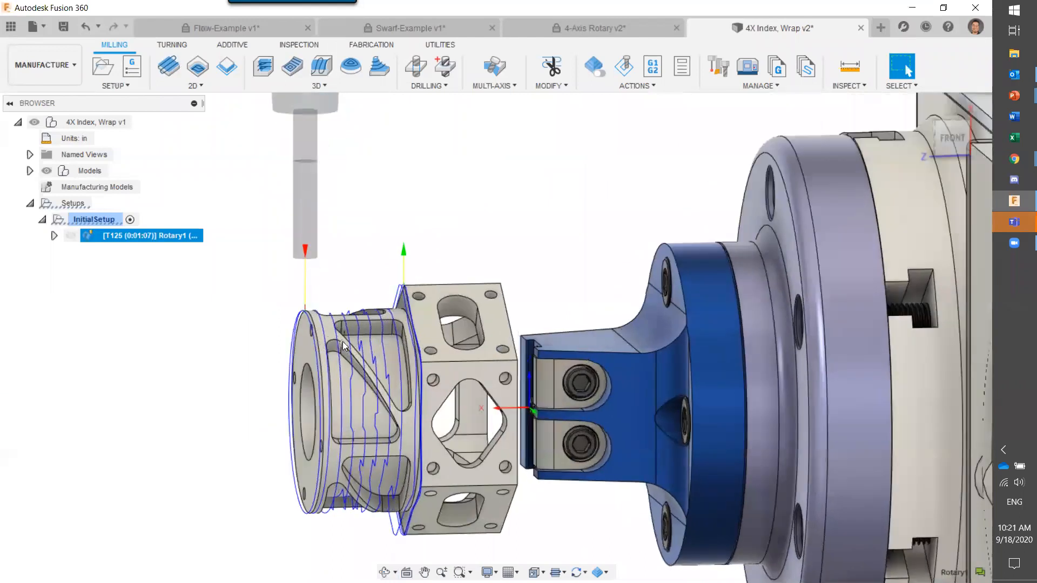
# Step: Edit the Rotary toolpath to take its outer radius from Selection, pick the round section's outer face, and regenerate it
pyautogui.scroll(1, 331, 321)
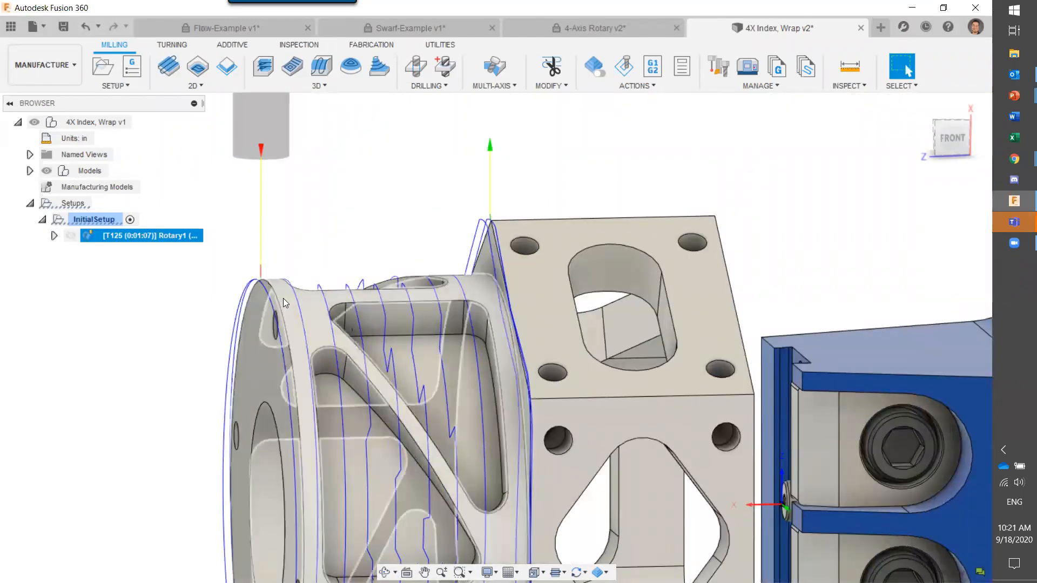
pyautogui.click(284, 300)
pyautogui.click(287, 314)
pyautogui.click(350, 226)
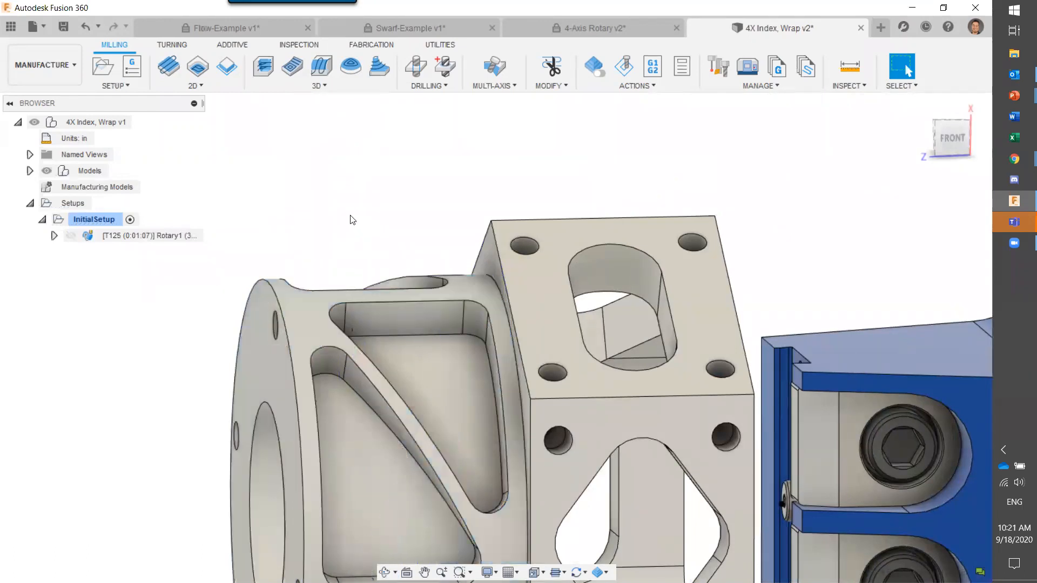
pyautogui.click(183, 236)
pyautogui.rightClick(183, 238)
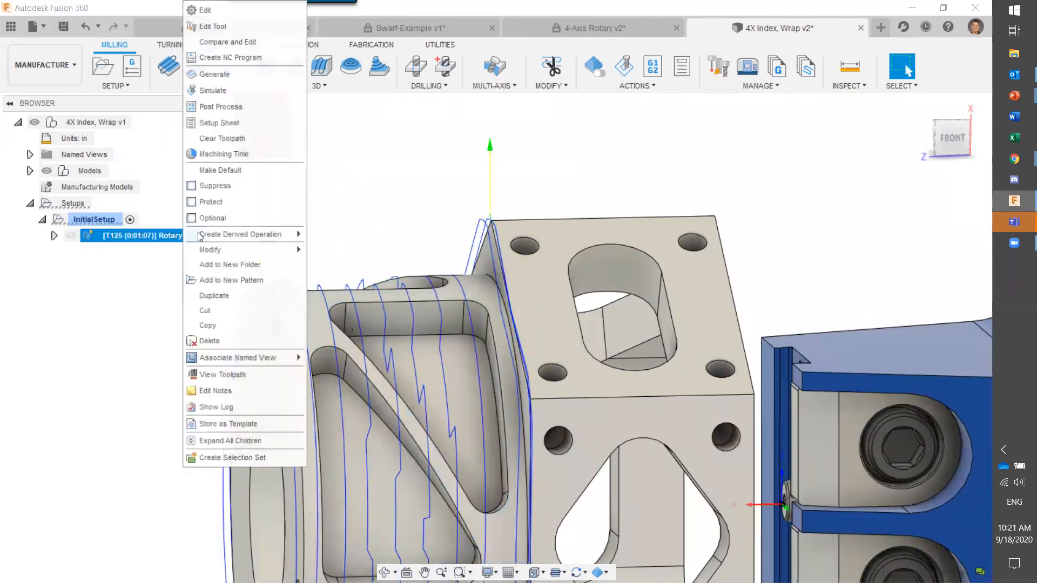
pyautogui.click(255, 11)
pyautogui.click(681, 72)
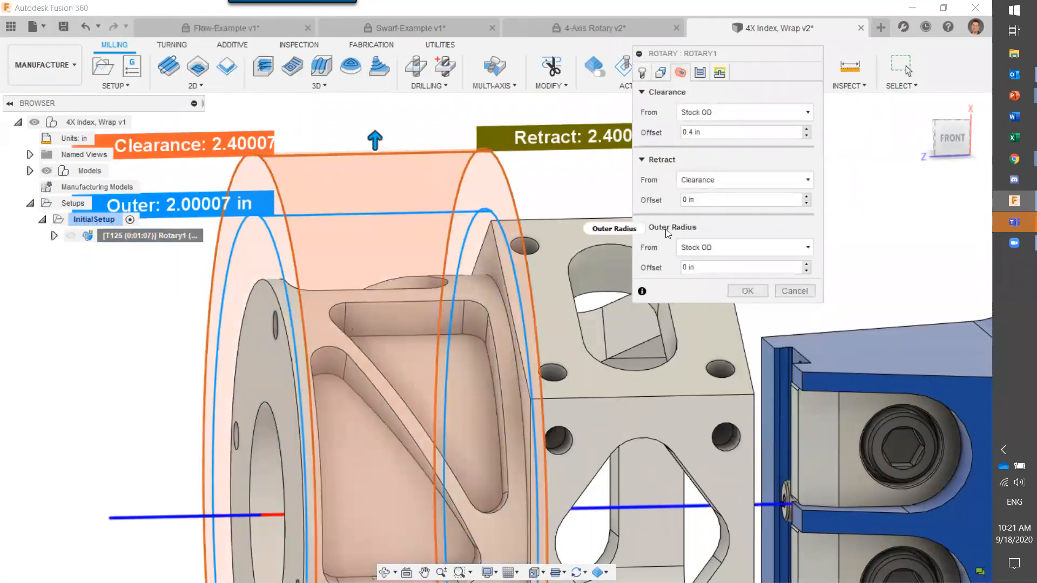
pyautogui.click(739, 249)
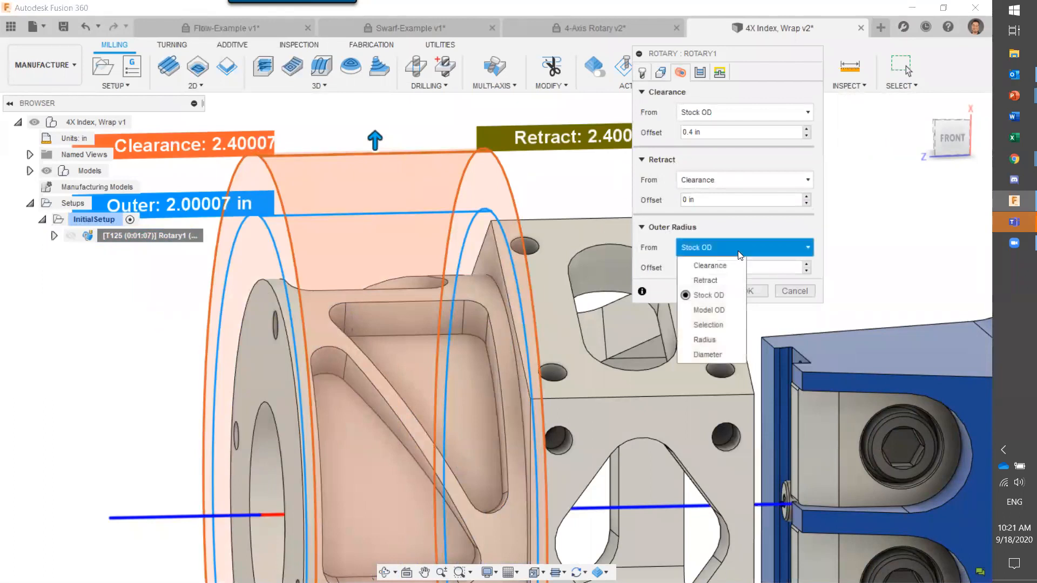
pyautogui.click(718, 333)
pyautogui.click(458, 298)
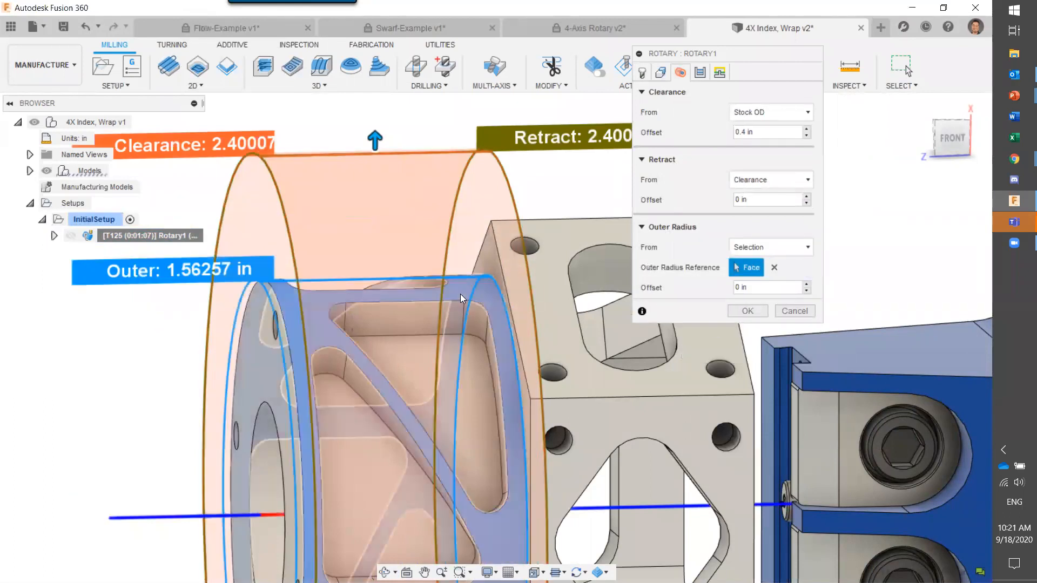
pyautogui.click(765, 314)
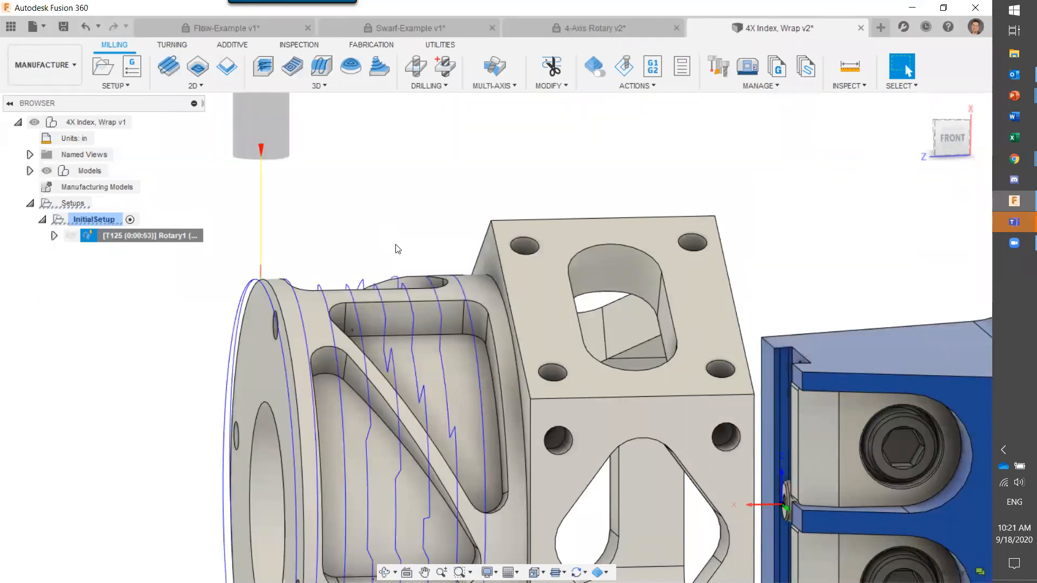
# Step: Inspect the regenerated rotary toolpath around the part's pocketed round section from several angles
pyautogui.moveTo(384, 234)
pyautogui.keyDown('shift'); pyautogui.mouseDown(button='middle')
pyautogui.moveTo(412, 243)
pyautogui.moveTo(413, 264)
pyautogui.moveTo(393, 248)
pyautogui.mouseUp(button='middle'); pyautogui.keyUp('shift')
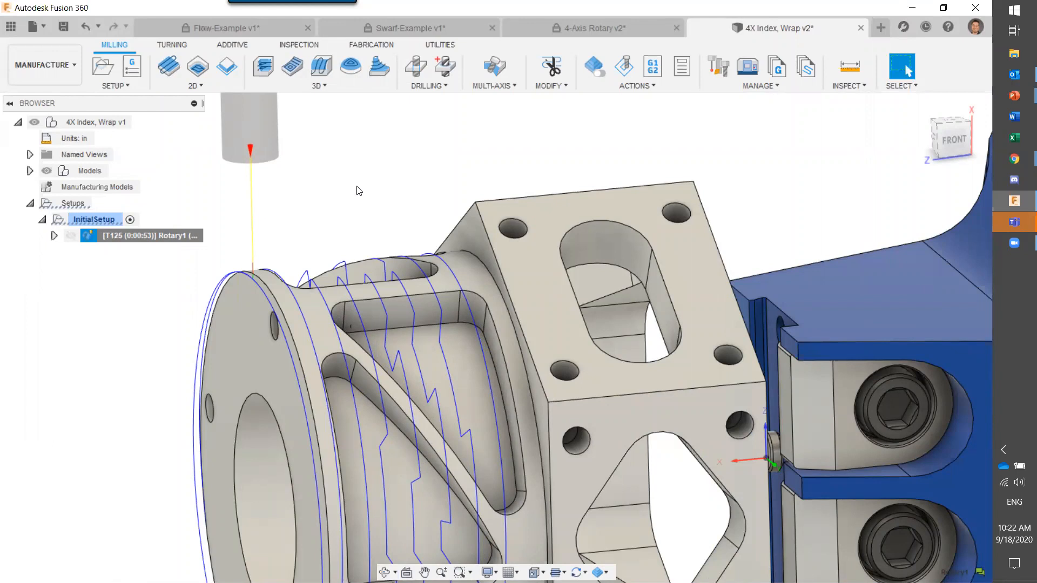
pyautogui.keyDown('shift'); pyautogui.moveTo(359, 192); pyautogui.dragTo(422, 210, button='middle'); pyautogui.keyUp('shift')
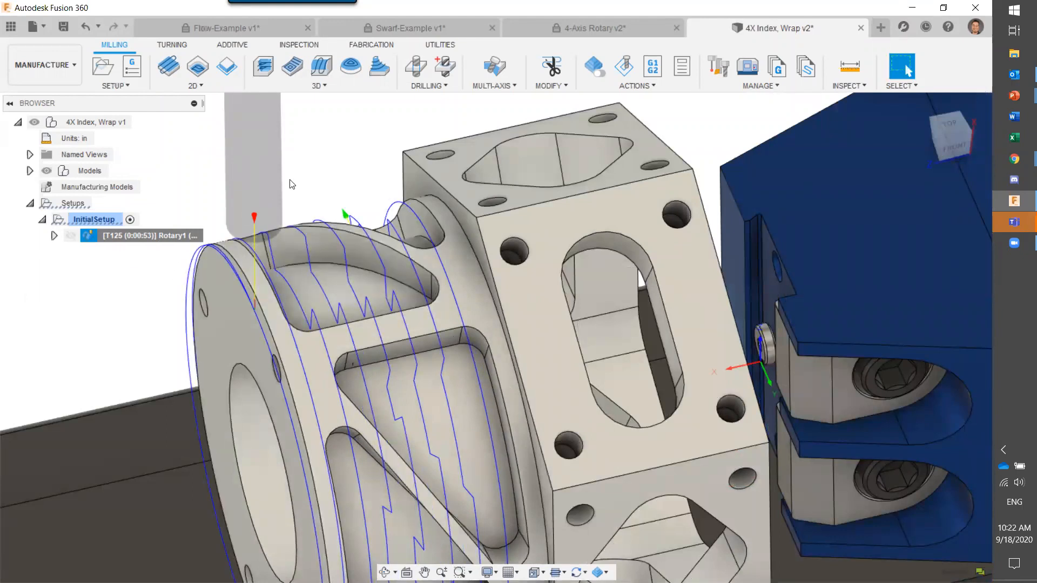
pyautogui.scroll(2, 352, 192)
pyautogui.scroll(-6, 351, 187)
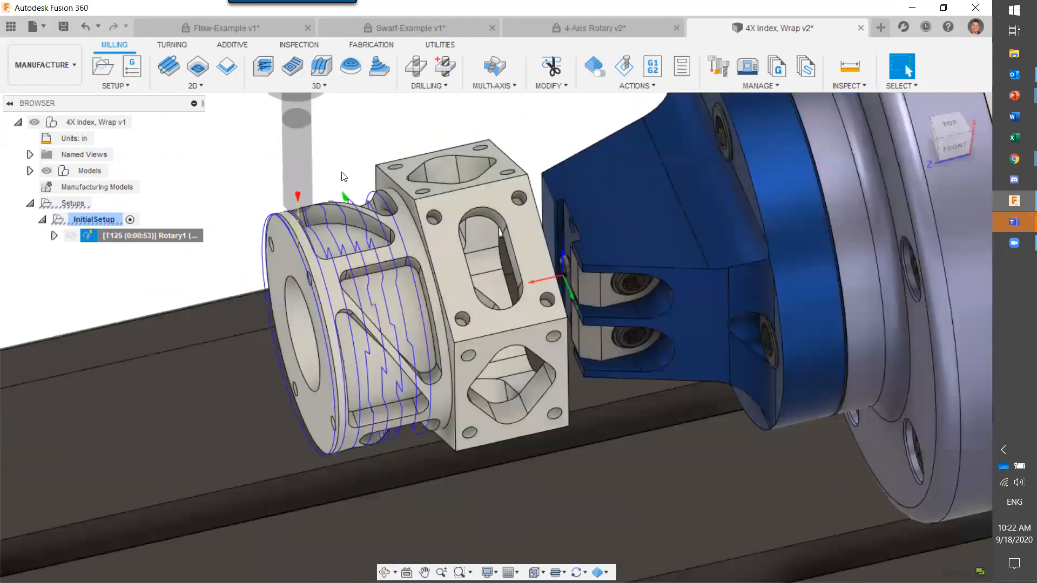
pyautogui.keyDown('shift'); pyautogui.moveTo(341, 167); pyautogui.dragTo(342, 155, button='middle'); pyautogui.keyUp('shift')
pyautogui.keyDown('shift'); pyautogui.moveTo(342, 155); pyautogui.dragTo(343, 139); pyautogui.keyUp('shift')
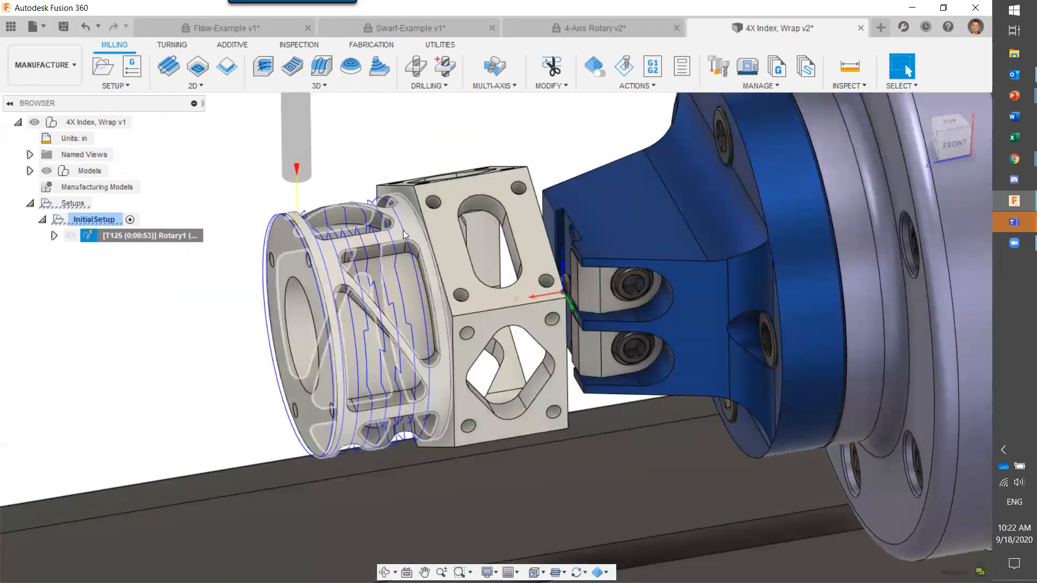
pyautogui.click(341, 182)
pyautogui.click(325, 171)
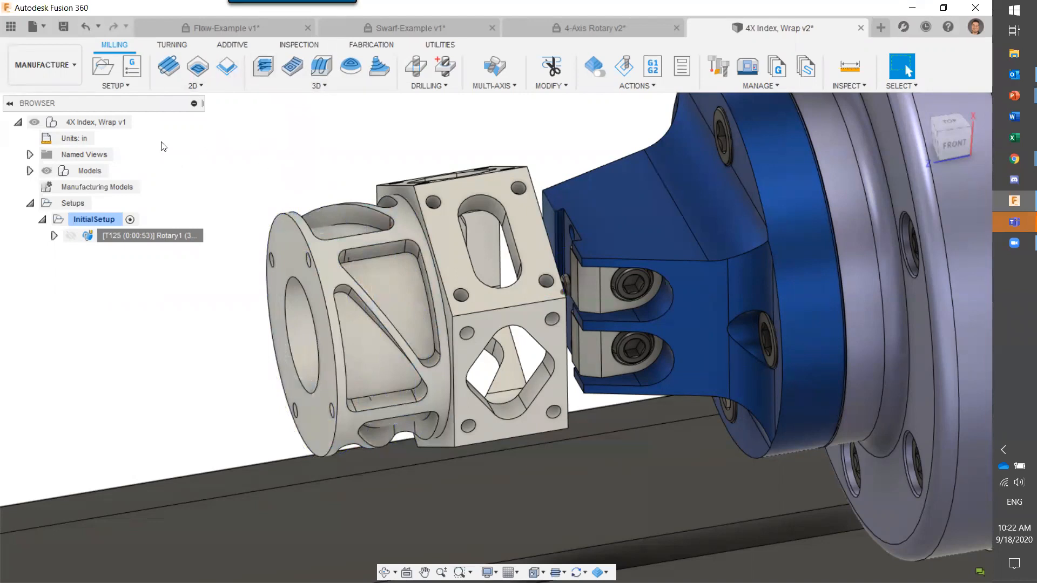
# Step: Switch to the Design workspace, collapse the Raptor Setup component, and activate the 4x Demo component for editing
pyautogui.click(66, 74)
pyautogui.click(68, 98)
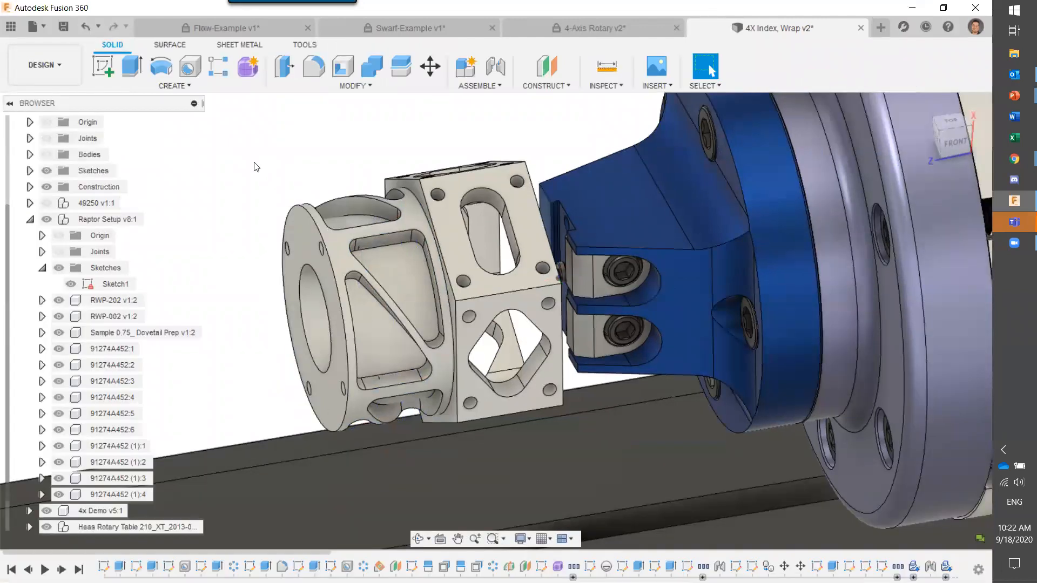
pyautogui.scroll(1, 80, 176)
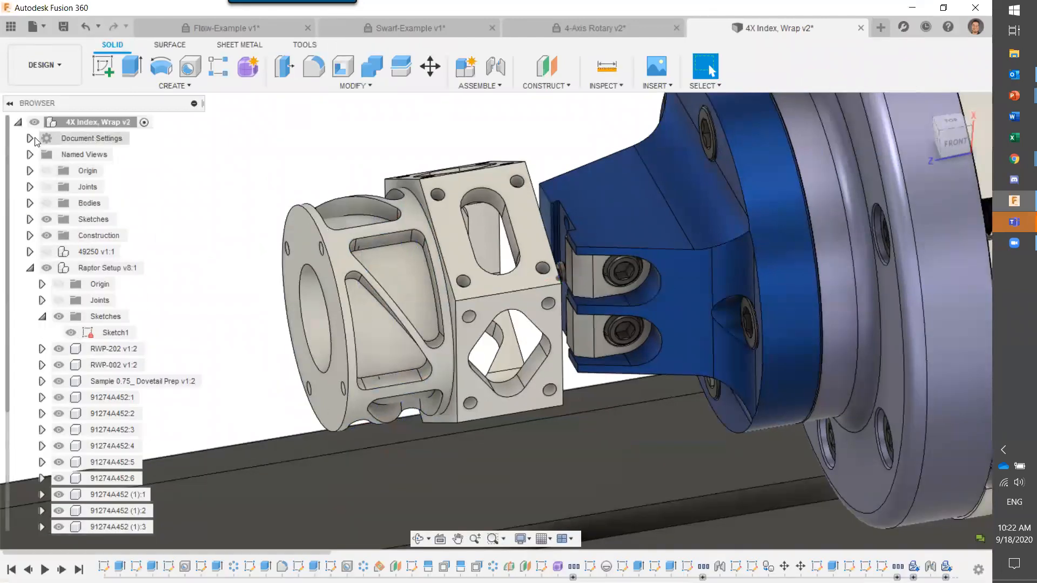
pyautogui.scroll(-2, 201, 214)
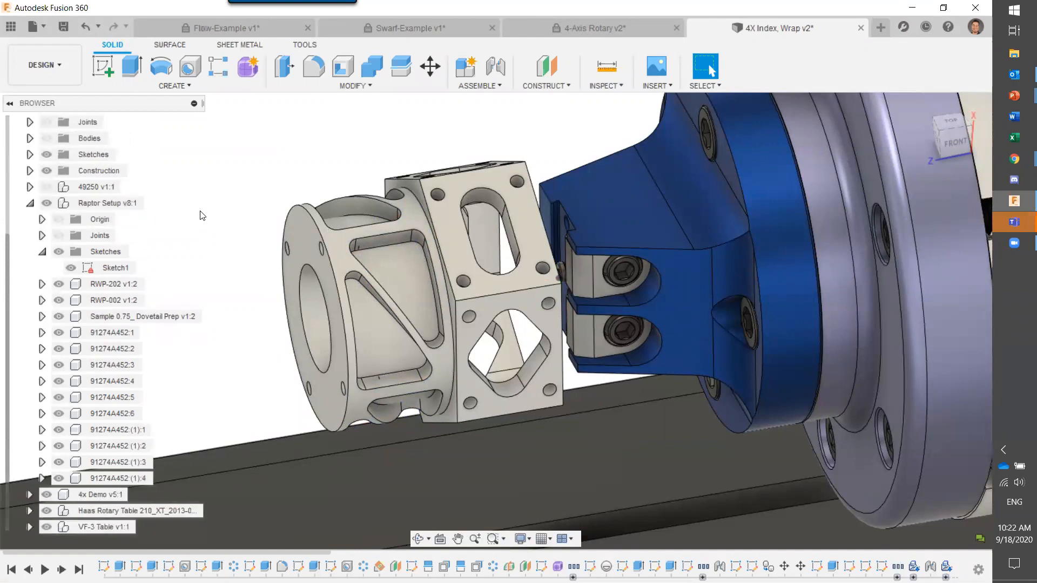
pyautogui.scroll(2, 140, 130)
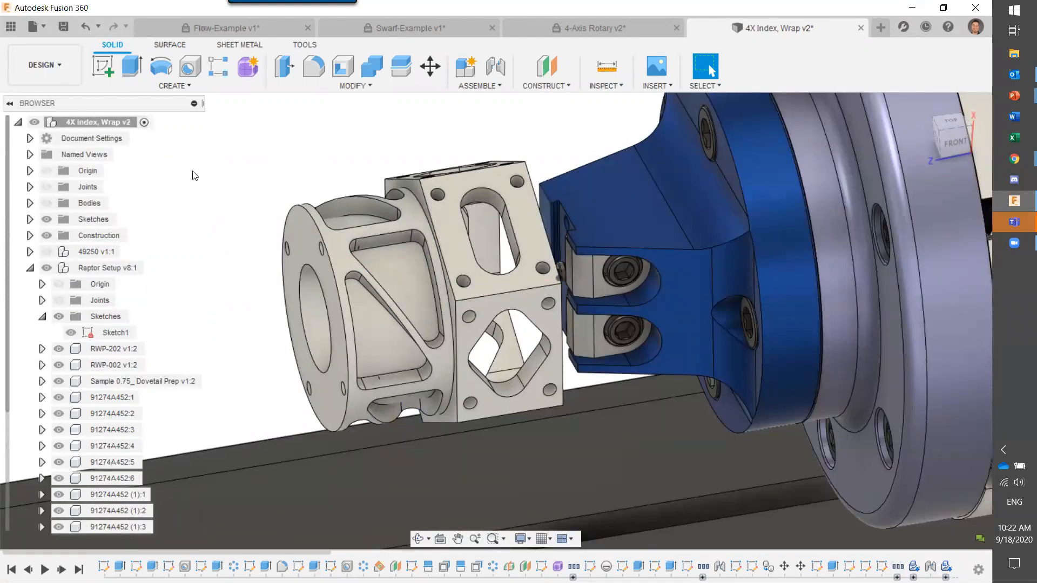
pyautogui.scroll(-2, 195, 177)
pyautogui.scroll(2, 193, 176)
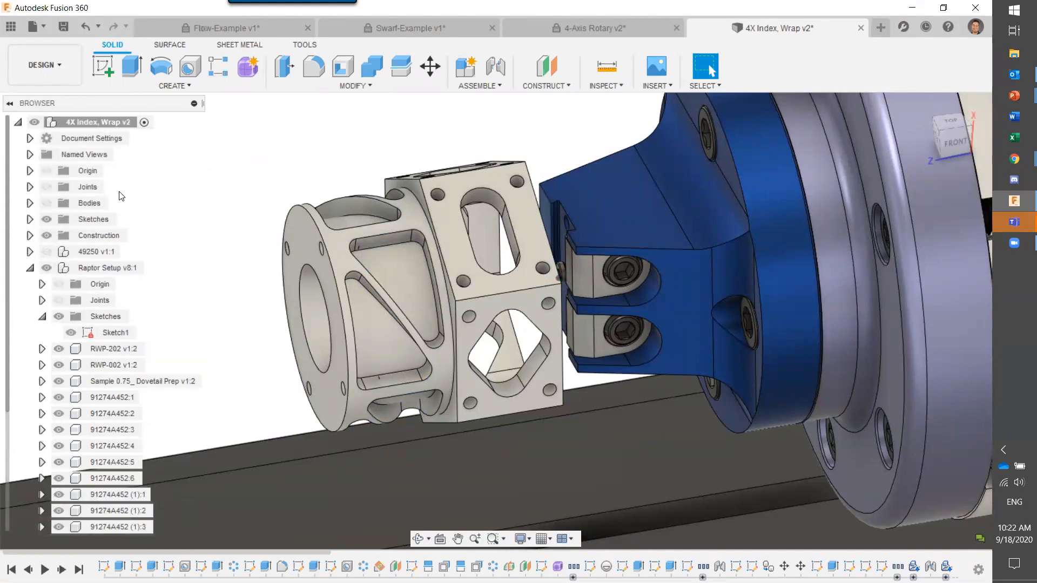
pyautogui.click(31, 269)
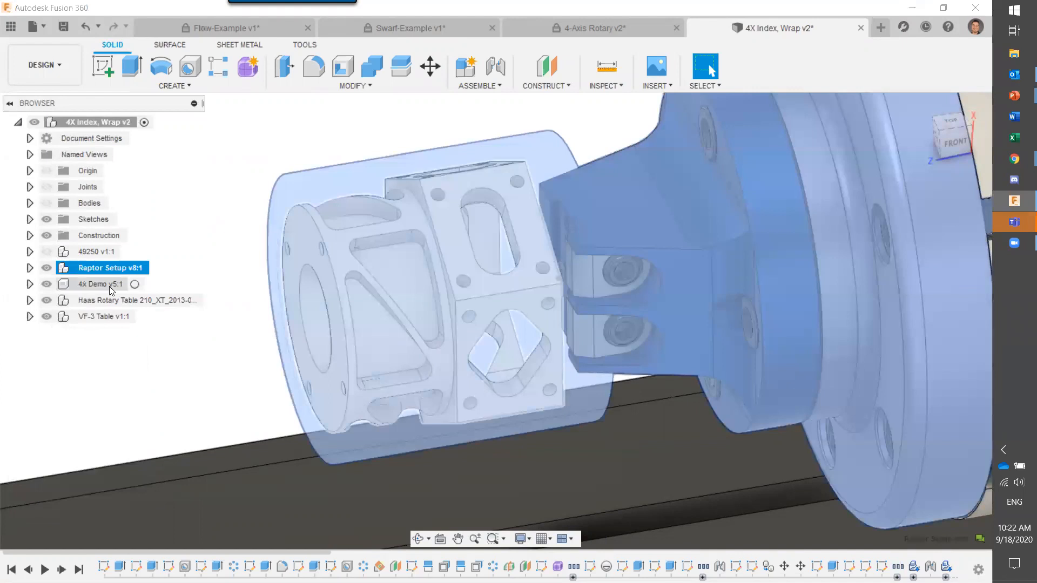
pyautogui.click(109, 285)
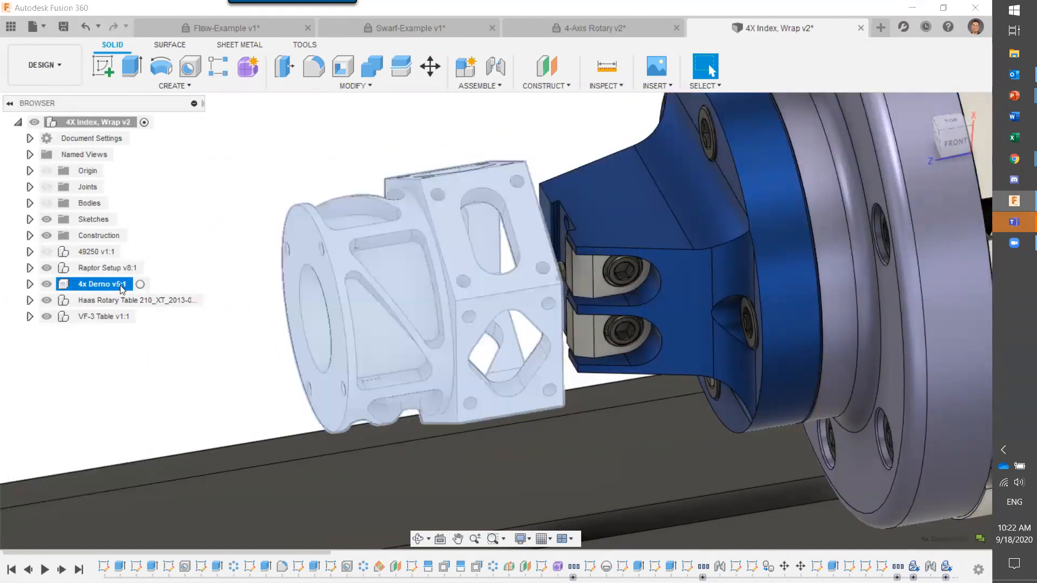
pyautogui.doubleClick(120, 286)
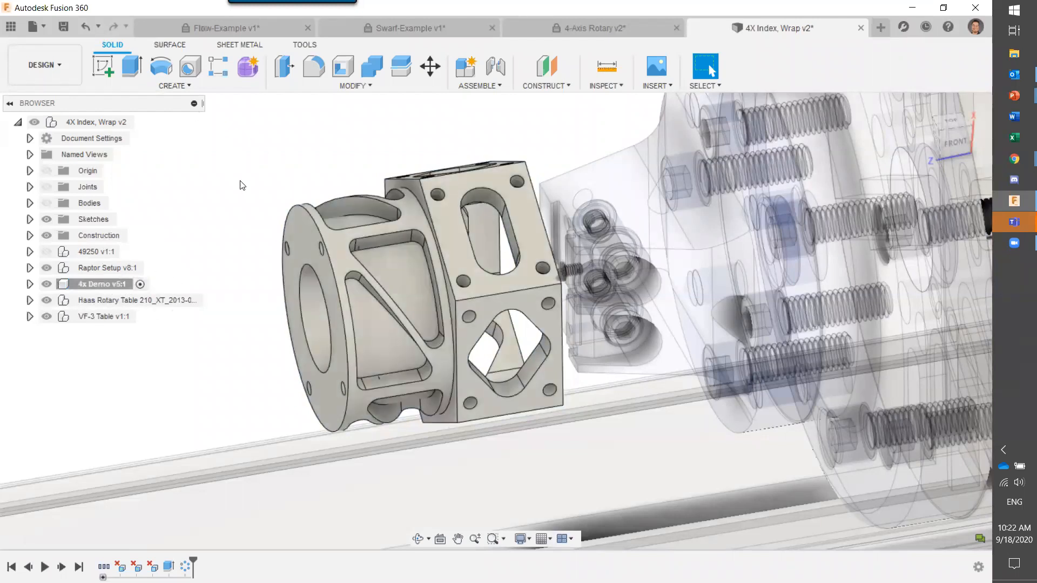
# Step: Create a surface Offset of the round section's annular end face at 0.00 in as a new body
pyautogui.click(169, 45)
pyautogui.click(173, 86)
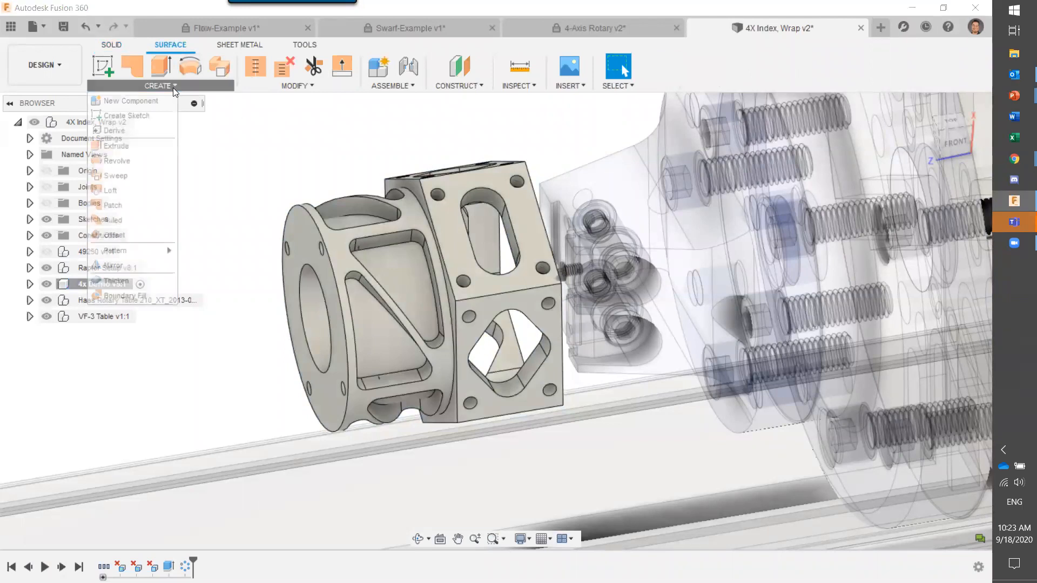
pyautogui.click(136, 234)
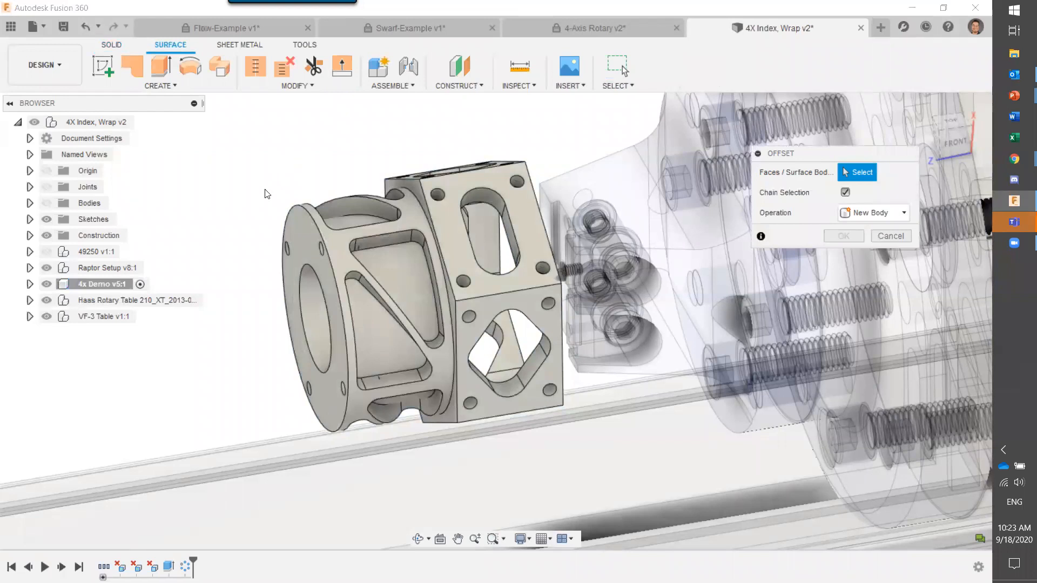
pyautogui.click(301, 223)
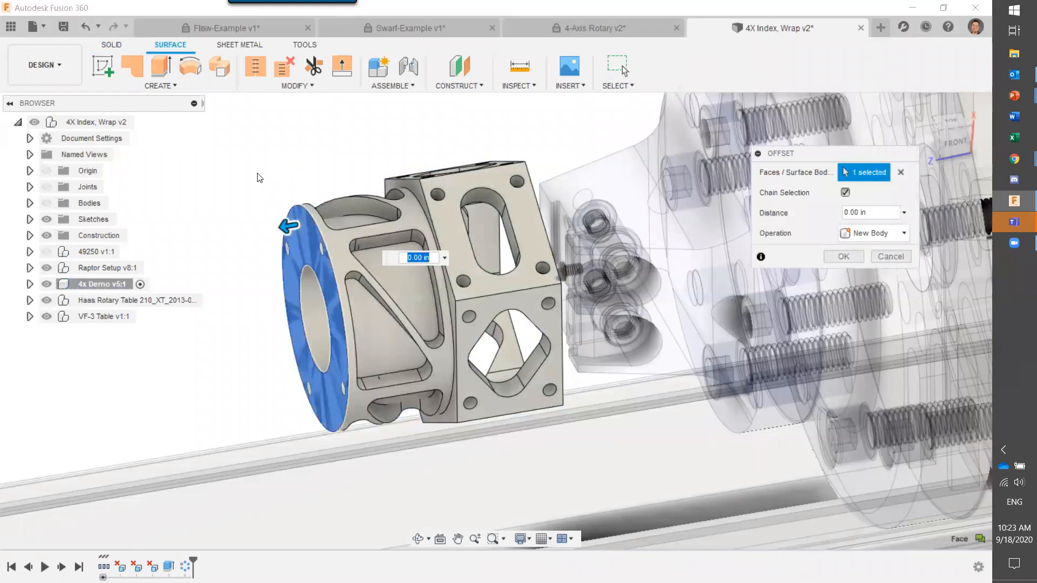
pyautogui.click(837, 255)
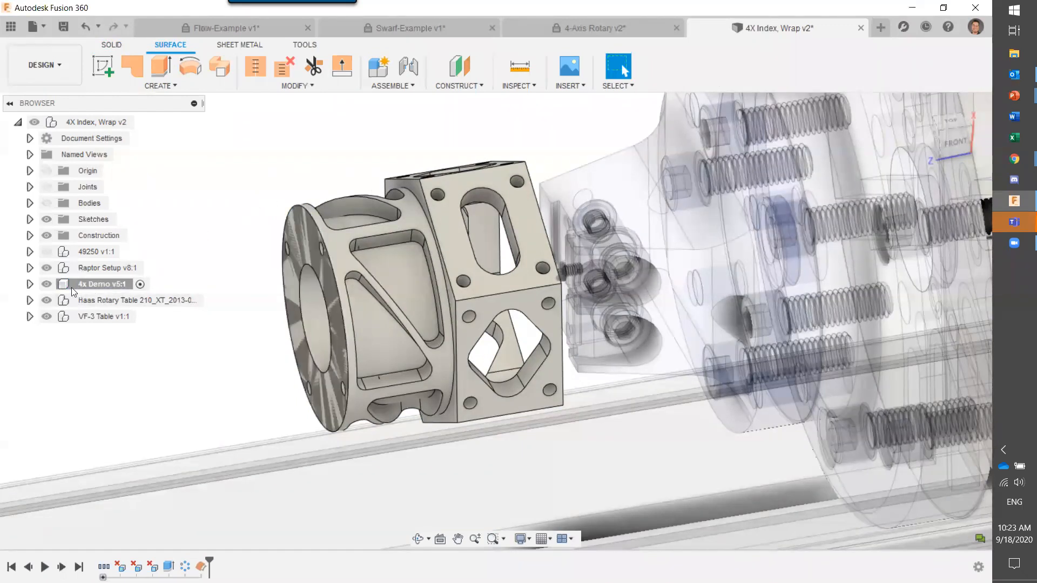
# Step: Expand the bodies of the 4x Demo component and hide the solid Body1
pyautogui.click(30, 284)
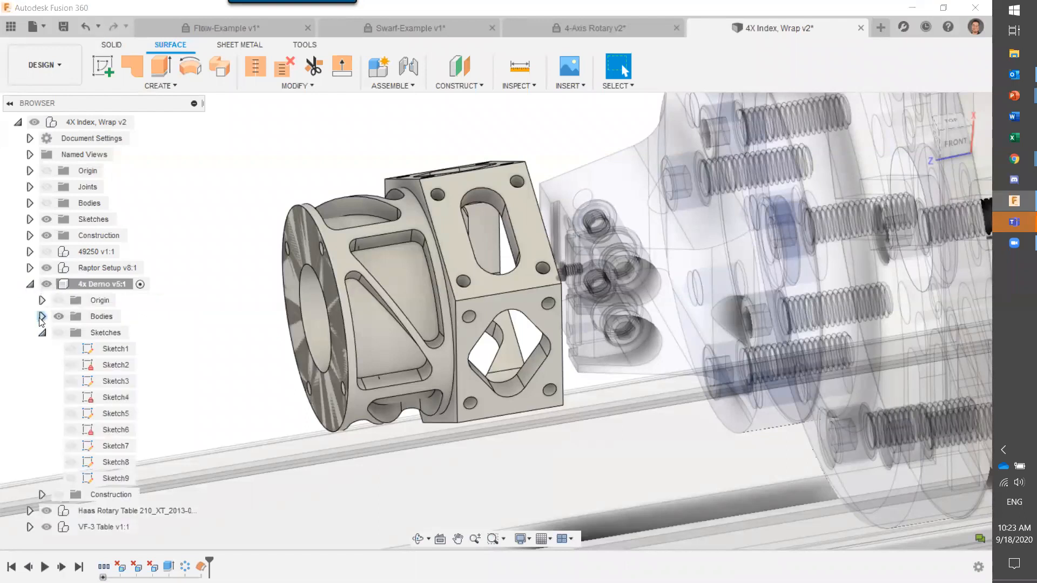
pyautogui.click(41, 317)
pyautogui.click(70, 333)
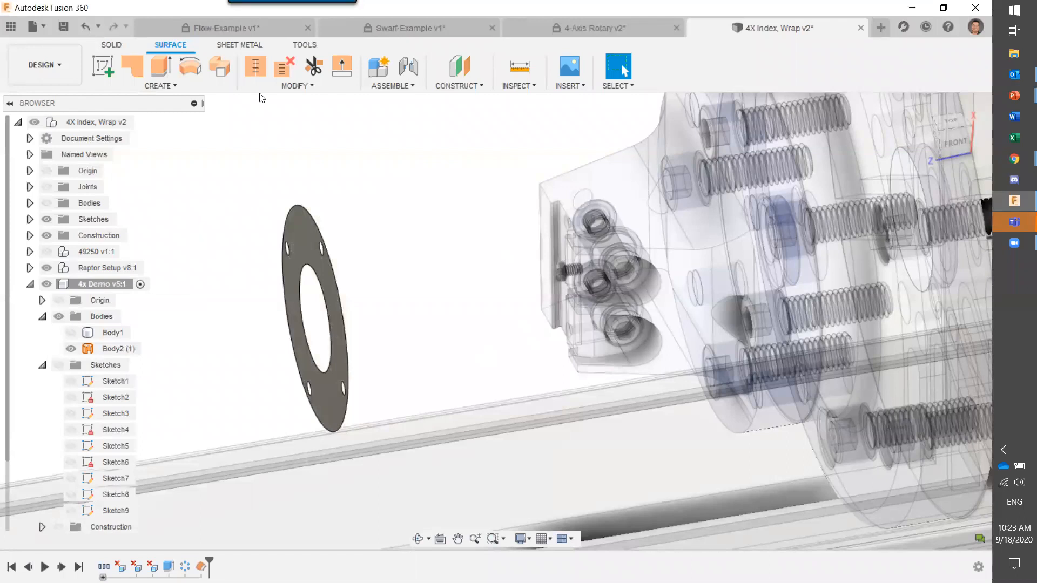
# Step: Extend the offset surface's outer circular edge with the Perpendicular type, about 1.22 in back over the round section
pyautogui.click(275, 86)
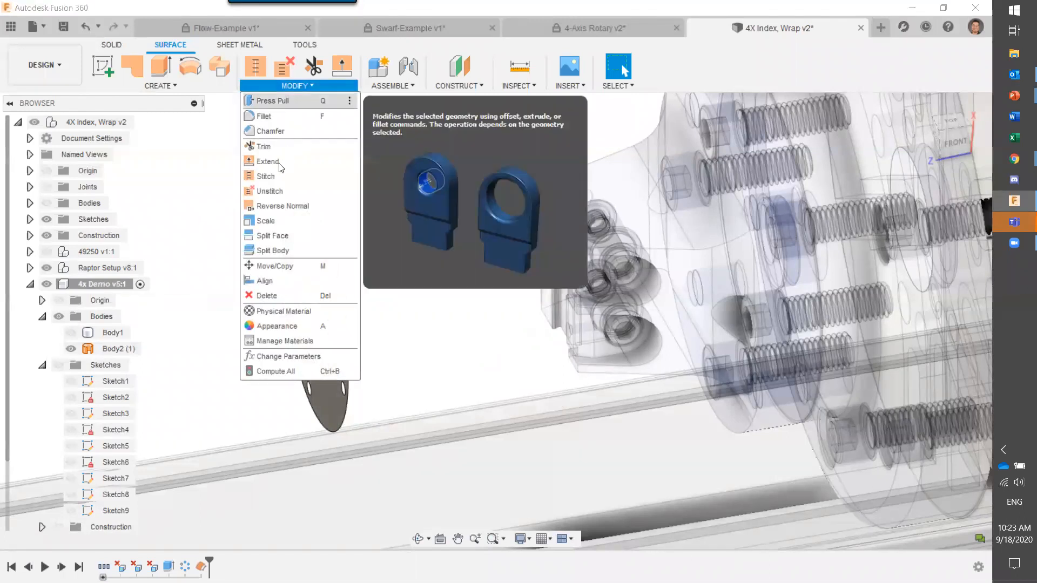
pyautogui.click(265, 162)
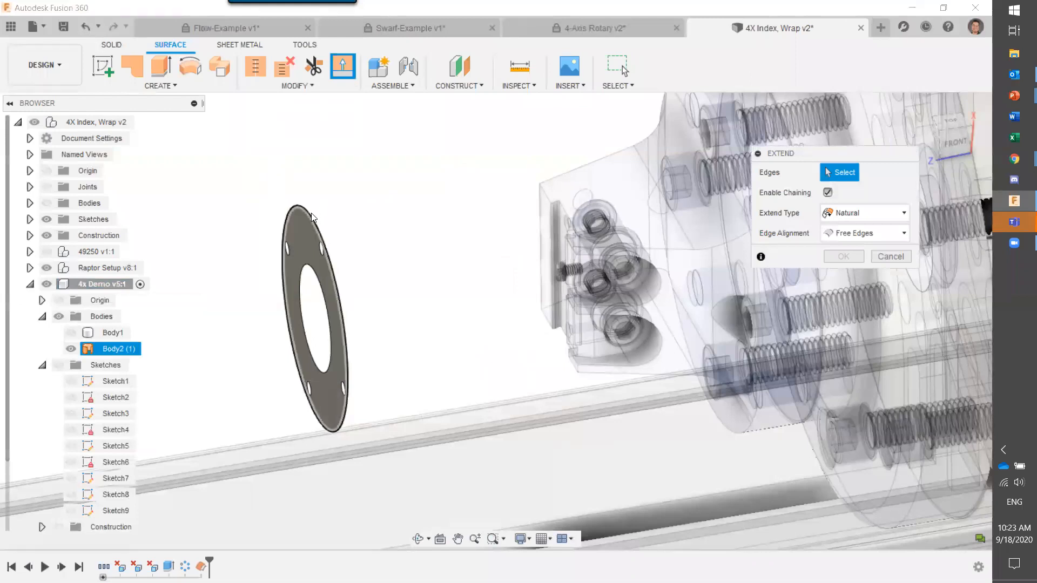
pyautogui.click(312, 217)
pyautogui.click(889, 232)
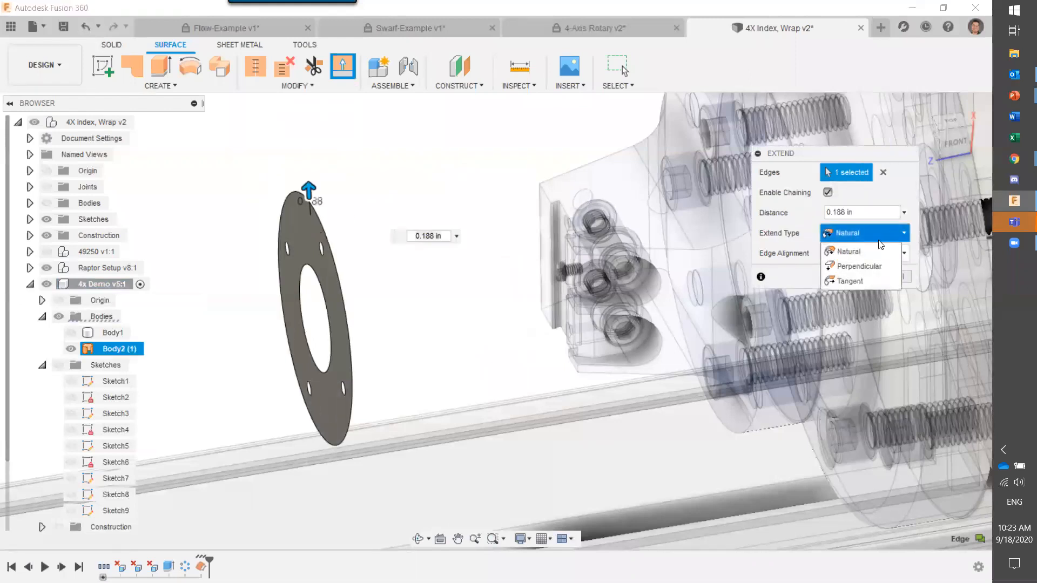
pyautogui.click(854, 267)
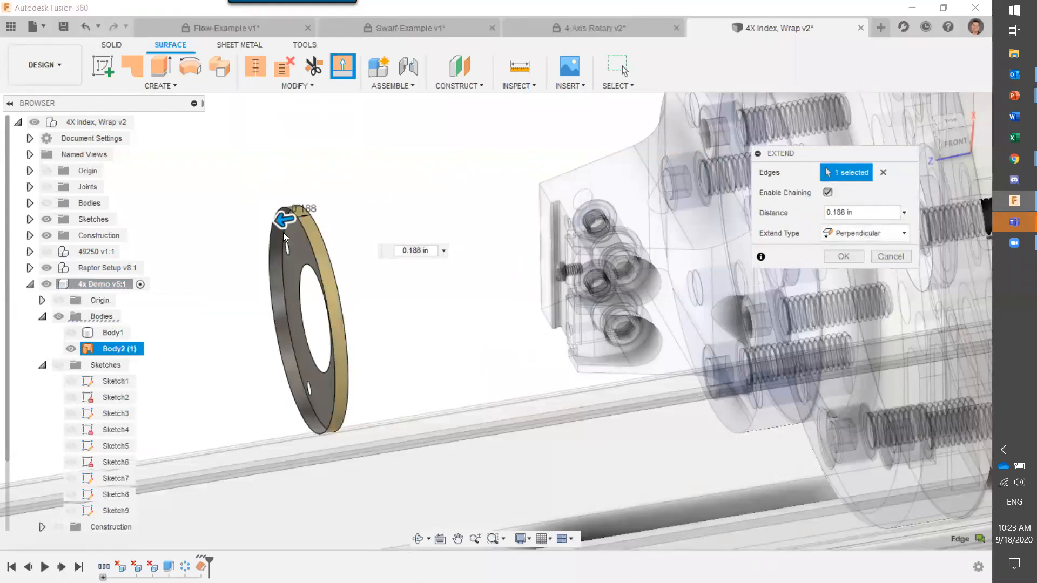
pyautogui.moveTo(280, 219); pyautogui.dragTo(445, 193)
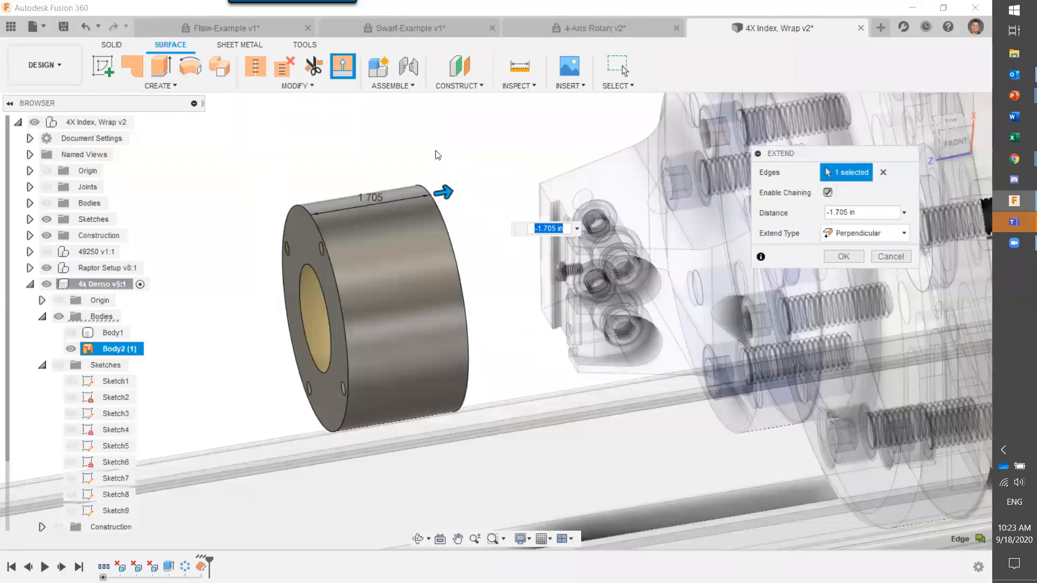
pyautogui.moveTo(444, 193); pyautogui.dragTo(409, 198)
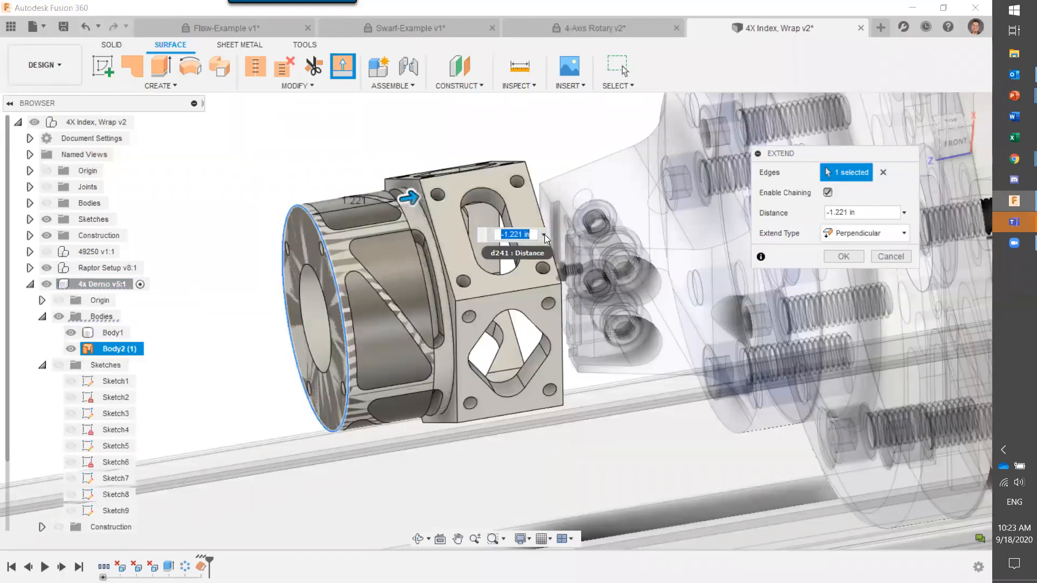
# Step: Measure the round section's length to supply the Extend distance of 1.50 in
pyautogui.click(544, 234)
pyautogui.click(522, 325)
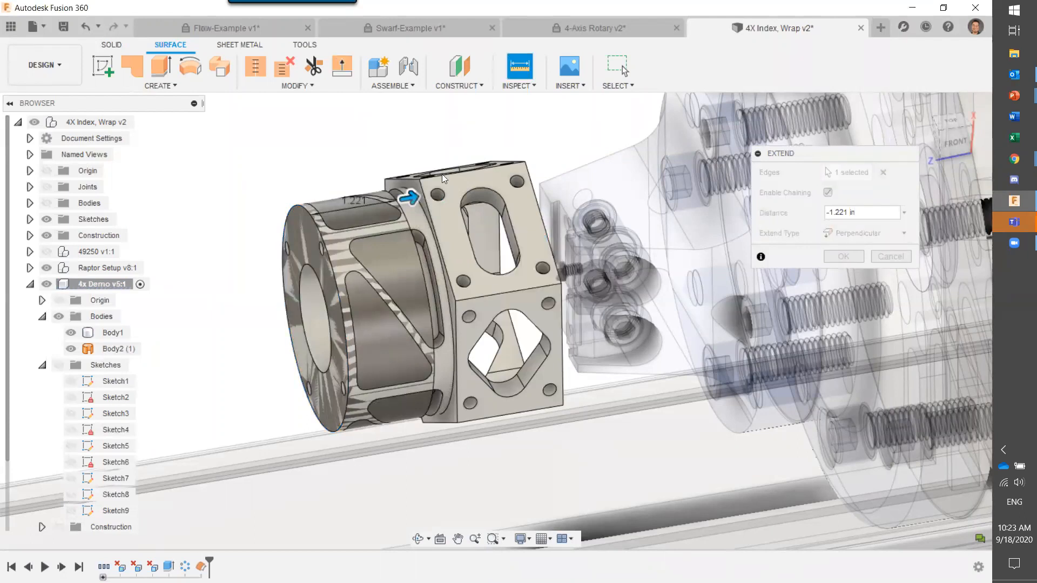
pyautogui.scroll(3, 412, 179)
pyautogui.click(418, 204)
pyautogui.click(224, 267)
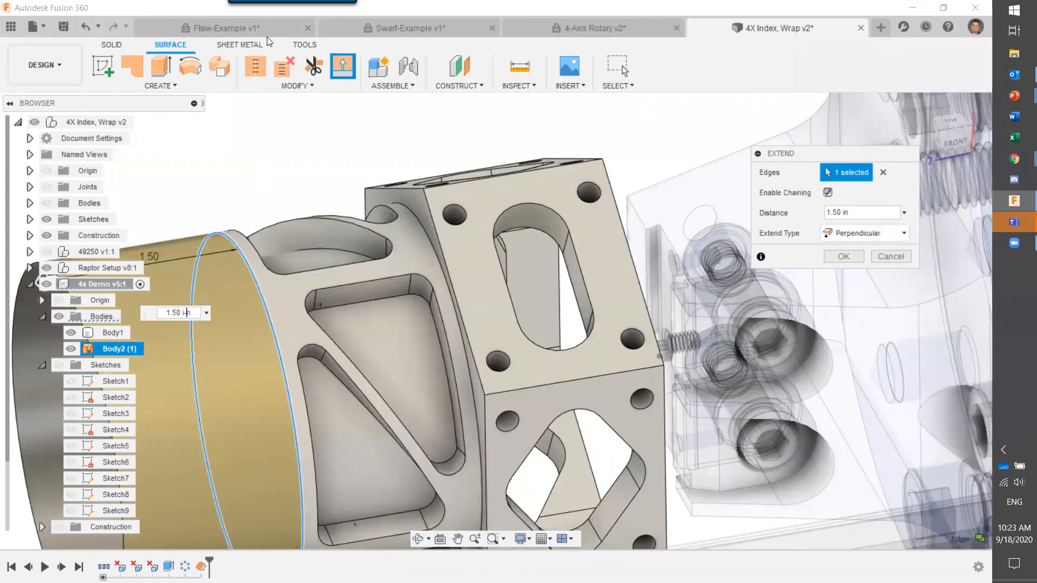
# Step: Set the perpendicular Extend distance to -1.50 + (.375/2) in and finish the extension over the round section
pyautogui.press('BackSpace')
pyautogui.write('-')
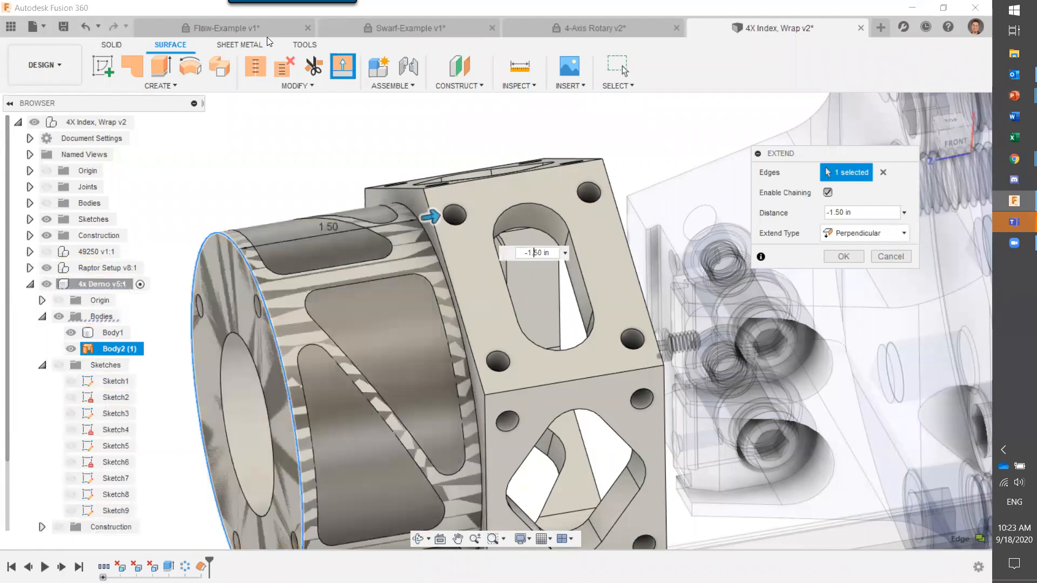
pyautogui.press('BackSpace')
pyautogui.press('BackSpace')
pyautogui.write('+')
pyautogui.write(' ()')
pyautogui.write('.375')
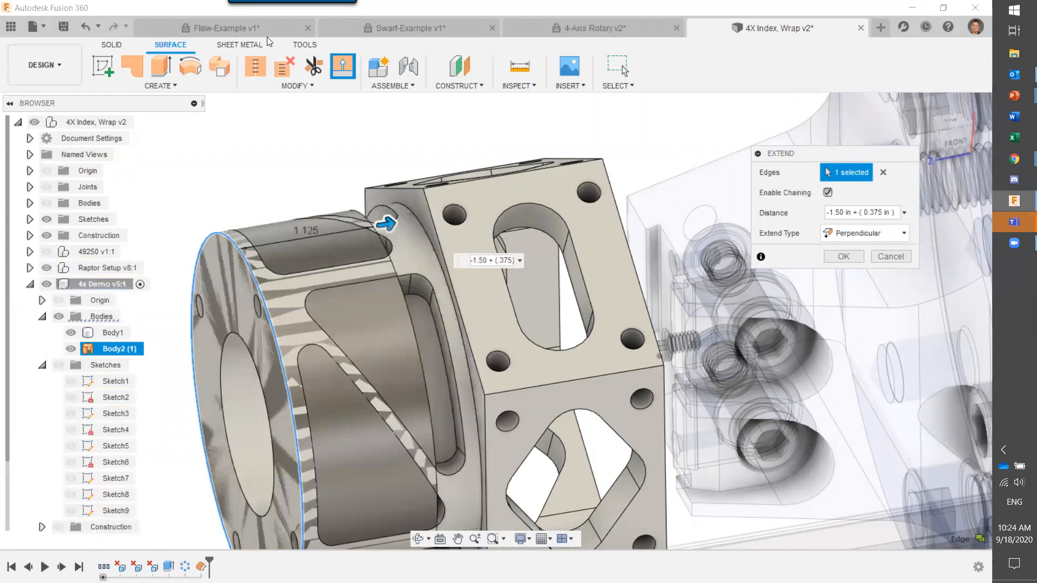
pyautogui.write('/2')
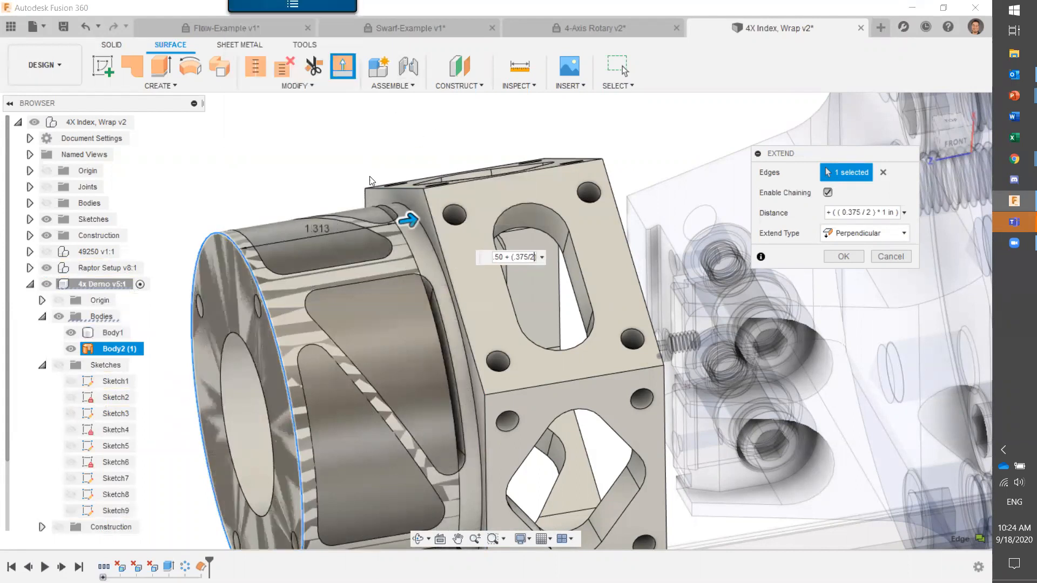
pyautogui.keyDown('shift'); pyautogui.moveTo(324, 169); pyautogui.dragTo(397, 237, button='middle'); pyautogui.keyUp('shift')
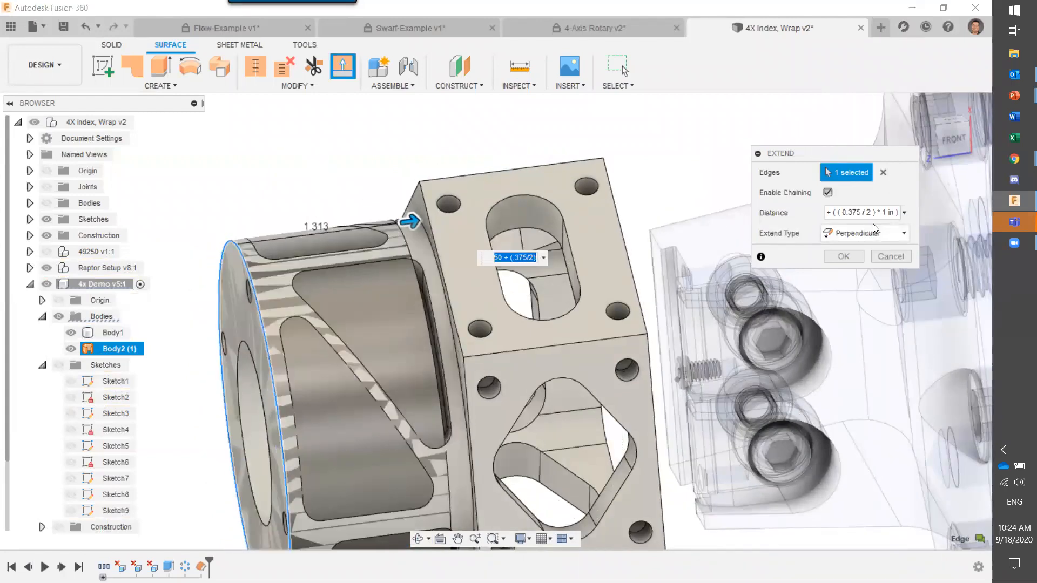
pyautogui.click(843, 256)
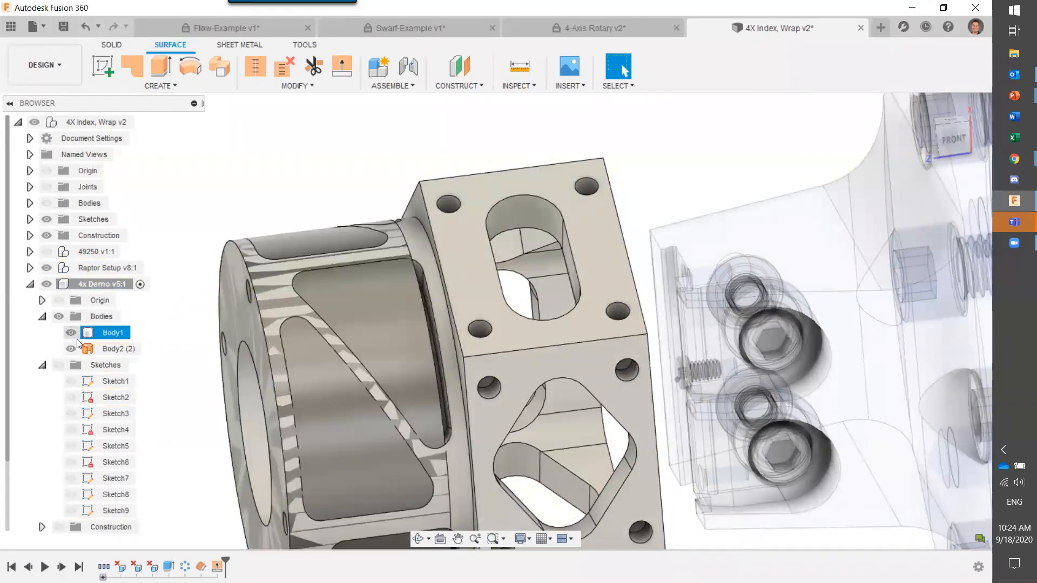
# Step: Hide the solid Body1 and delete the annular end face from the surface Body2, keeping its cylindrical wall
pyautogui.click(76, 338)
pyautogui.click(69, 334)
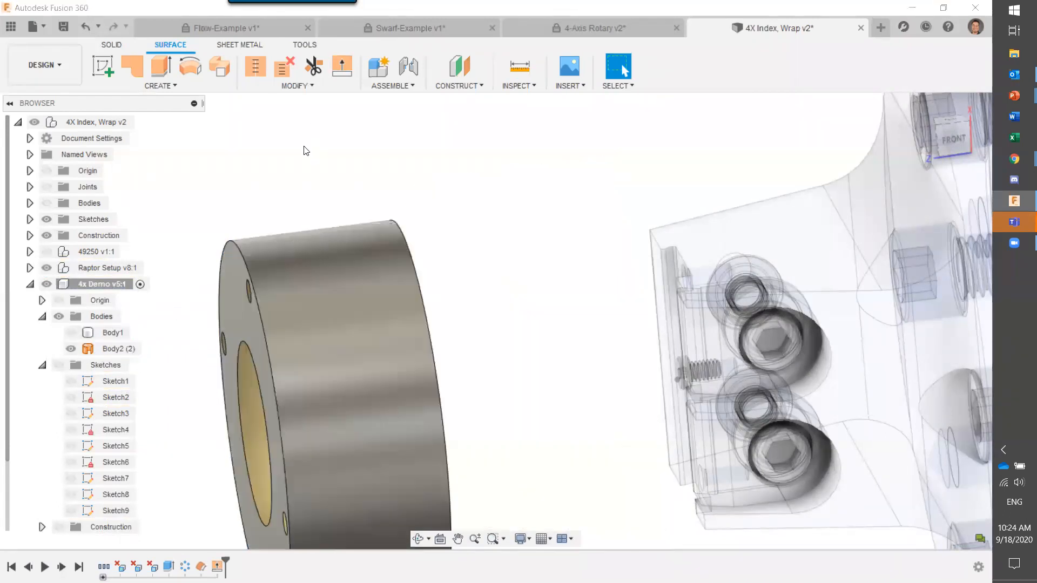
pyautogui.moveTo(340, 151); pyautogui.dragTo(380, 122, button='middle')
pyautogui.click(265, 255)
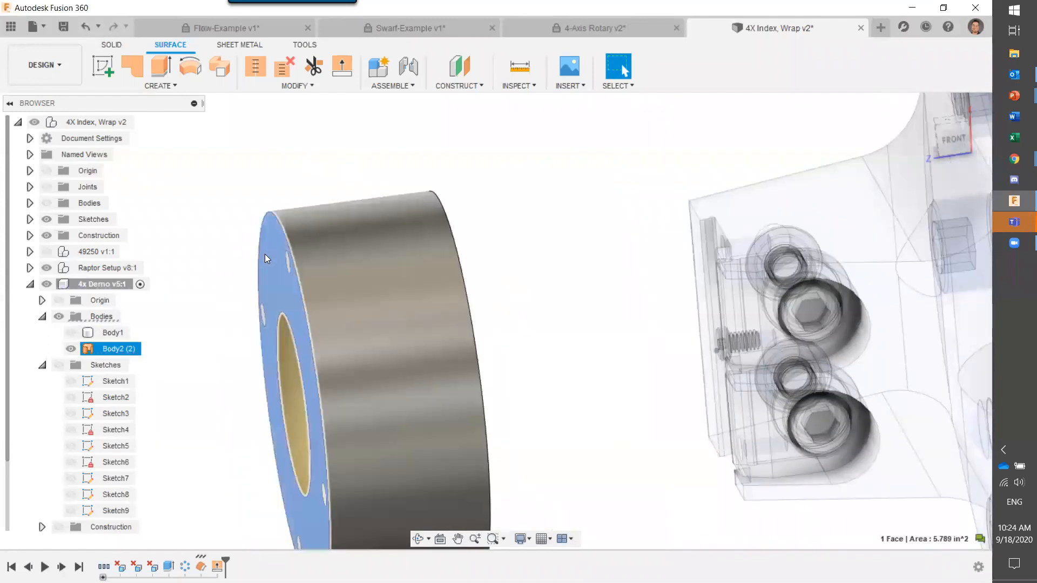
pyautogui.press('Delete')
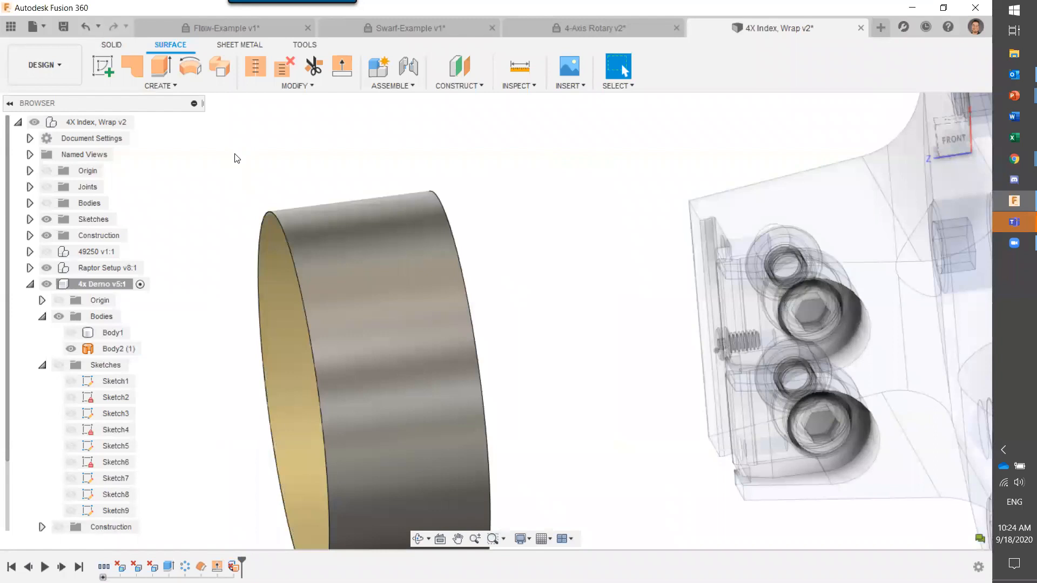
# Step: Extend the cylindrical surface's free front edge outward by 0.25 in with the Natural extend type
pyautogui.click(293, 90)
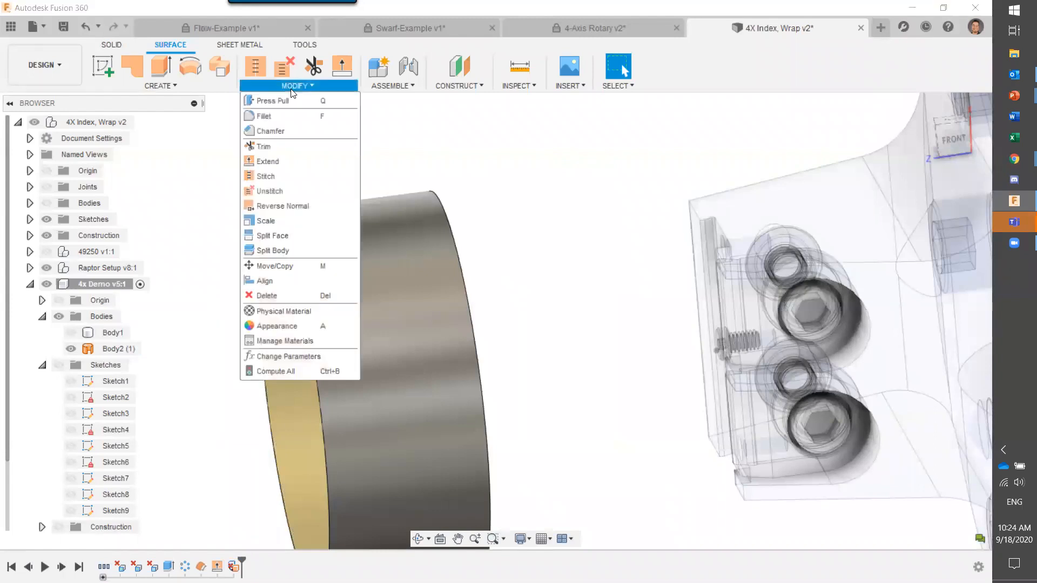
pyautogui.click(278, 163)
pyautogui.click(266, 222)
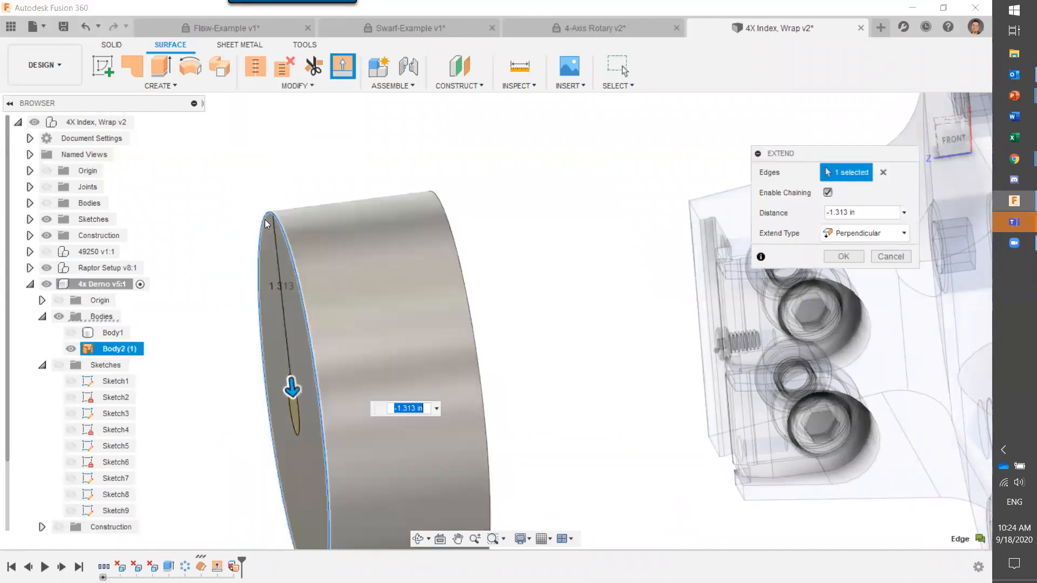
pyautogui.click(829, 235)
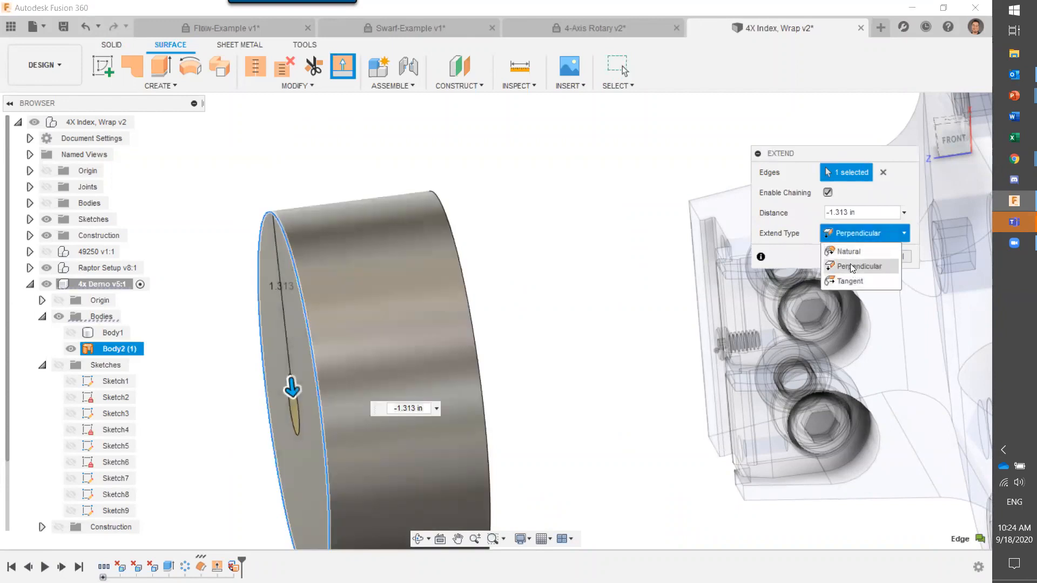
pyautogui.click(849, 251)
pyautogui.moveTo(266, 217); pyautogui.dragTo(243, 218)
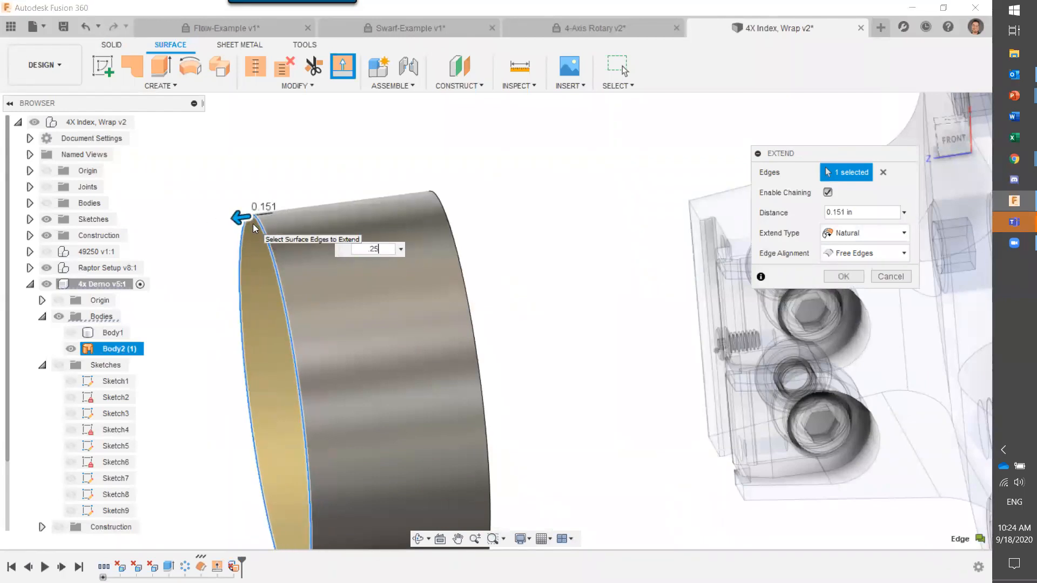
pyautogui.press('Return')
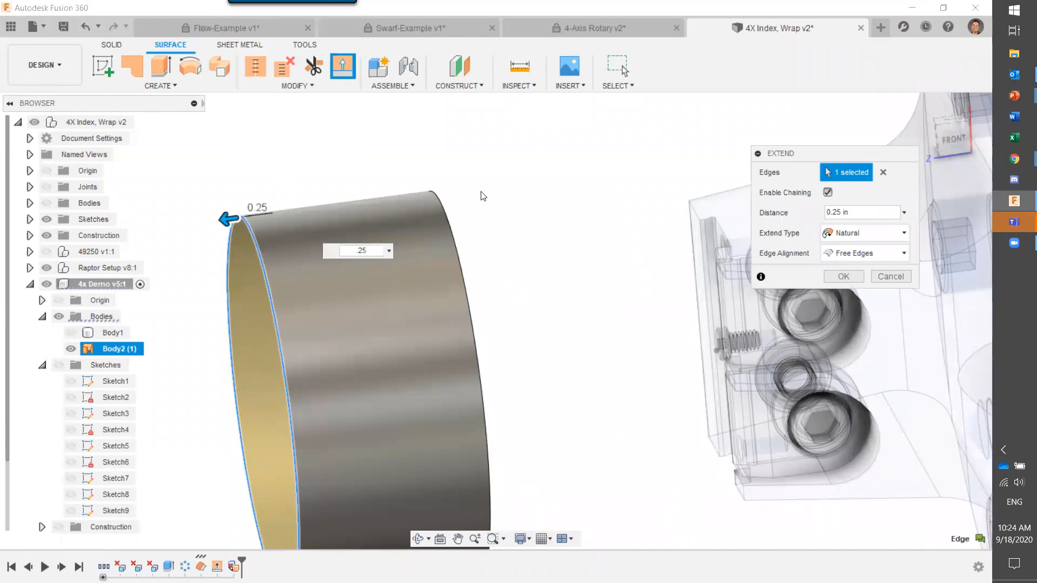
pyautogui.click(841, 276)
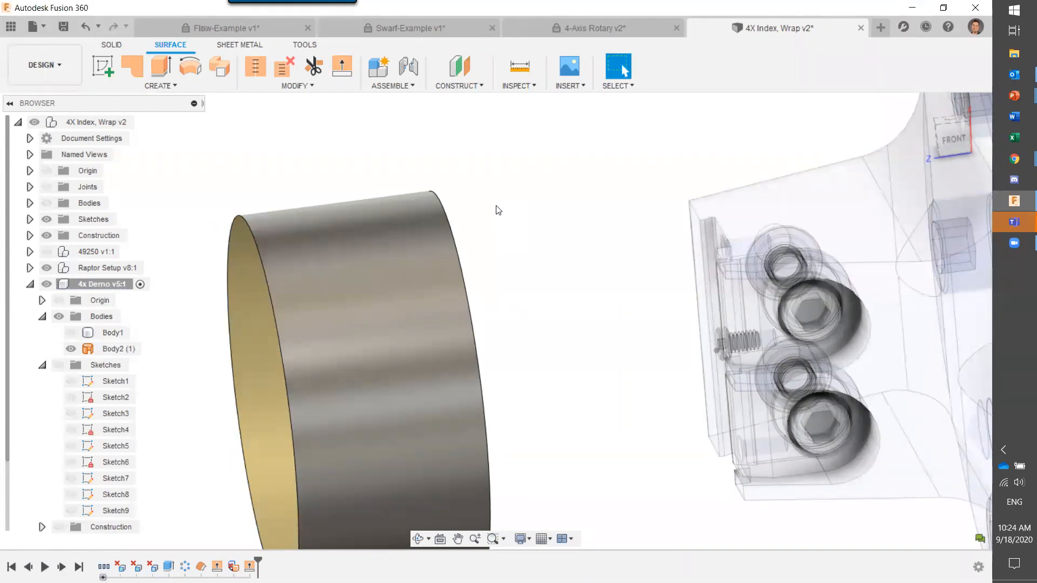
# Step: Switch to the Manufacture workspace and open the Rotary1 operation under InitialSetup for editing
pyautogui.click(53, 66)
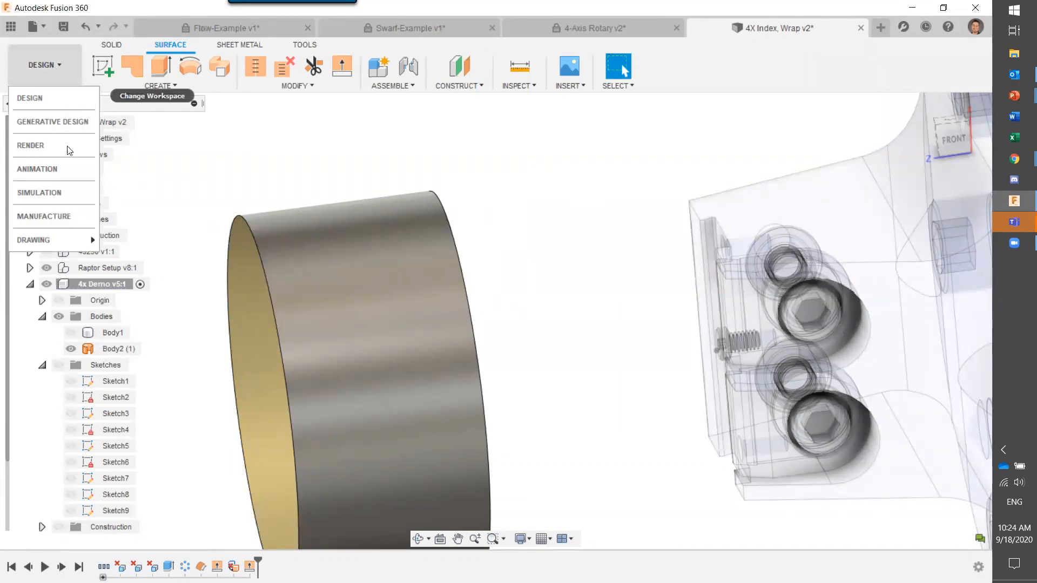
pyautogui.click(51, 212)
pyautogui.click(142, 236)
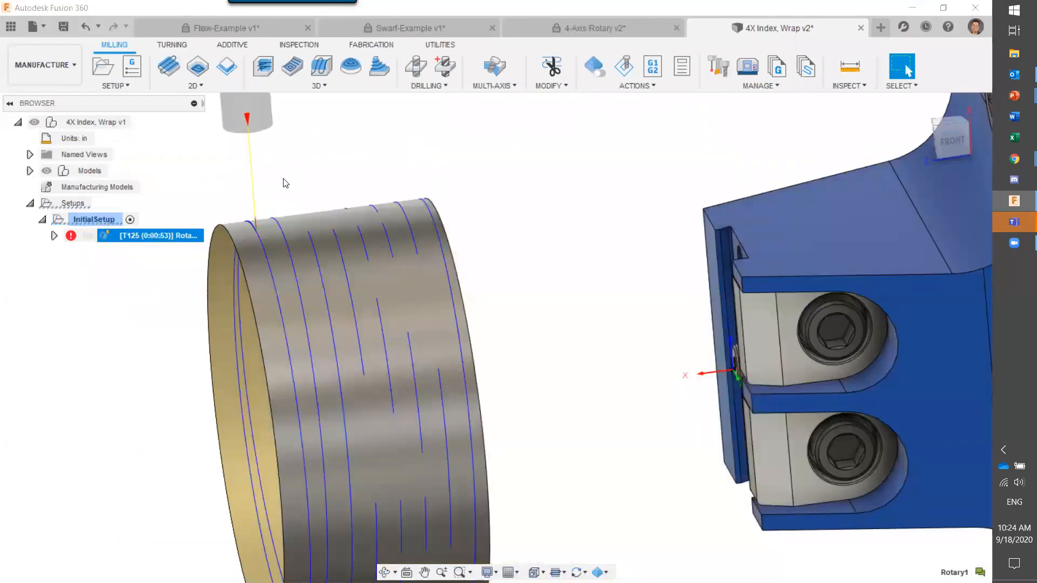
pyautogui.rightClick(154, 237)
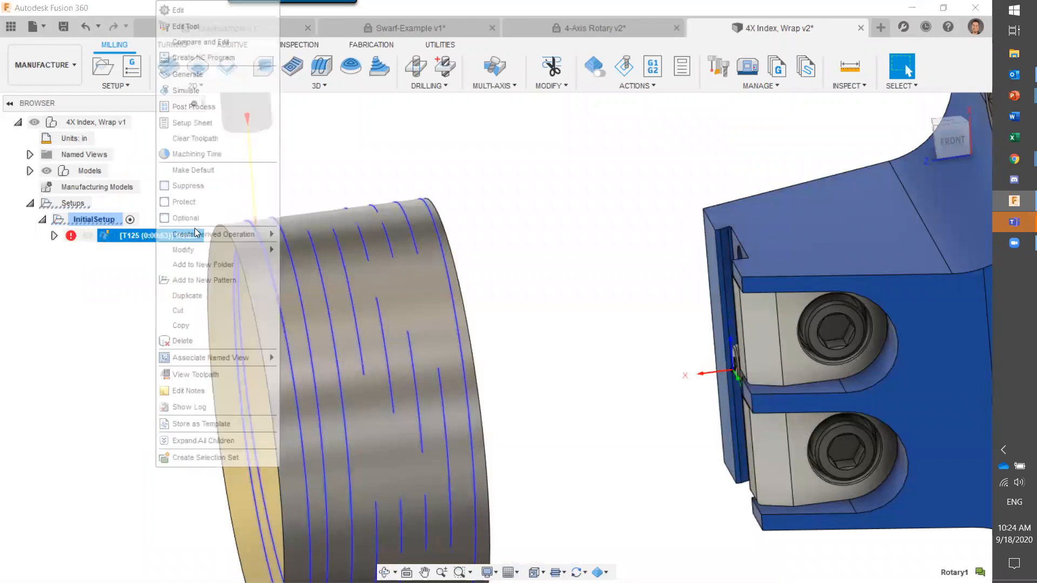
pyautogui.click(215, 11)
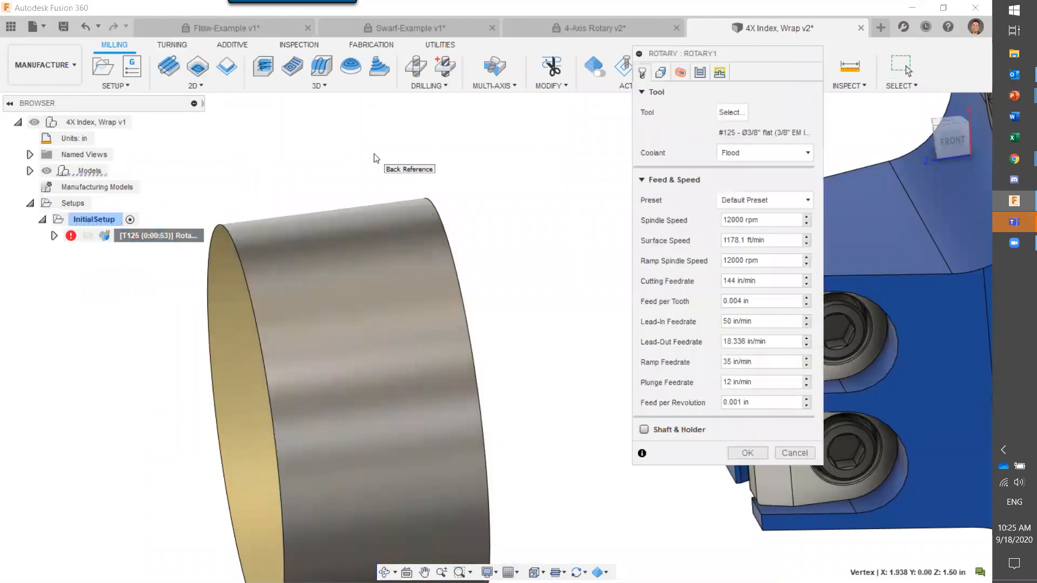
# Step: Override the Rotary1 model geometry with the cylindrical surface Body2 and exclude the setup model
pyautogui.click(662, 73)
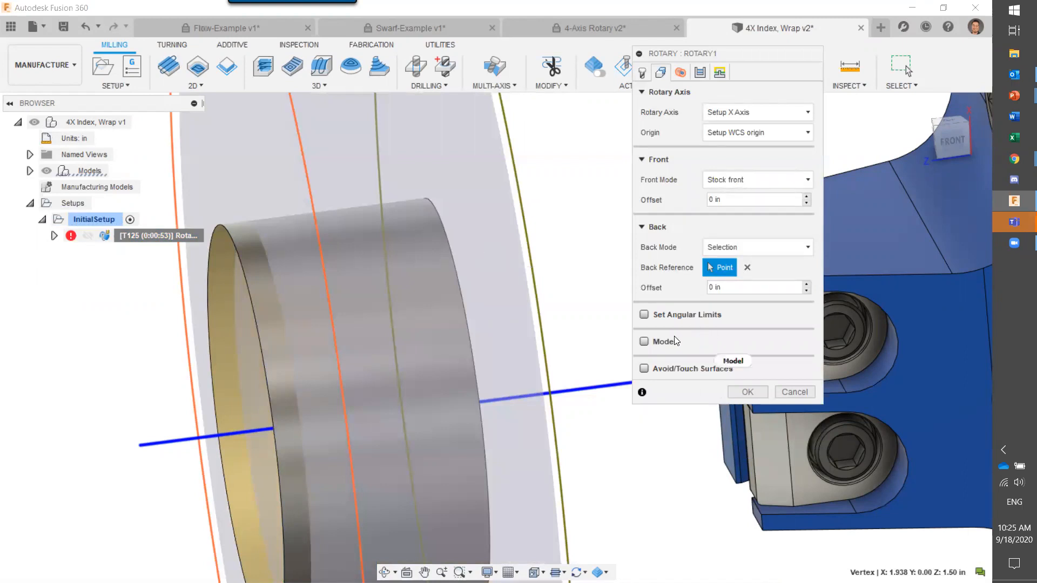
pyautogui.press('ctrl')
pyautogui.click(645, 343)
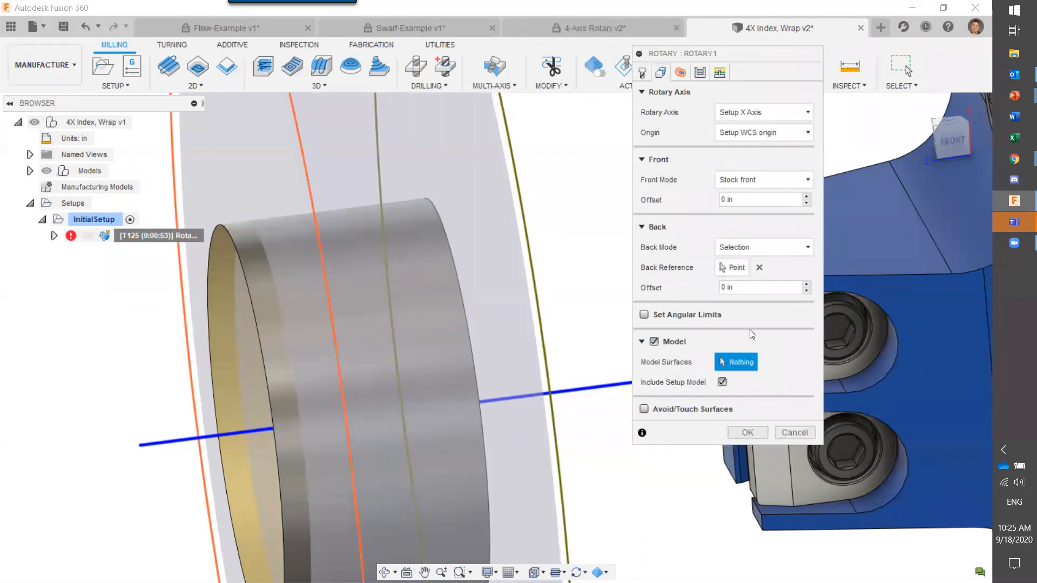
pyautogui.click(388, 290)
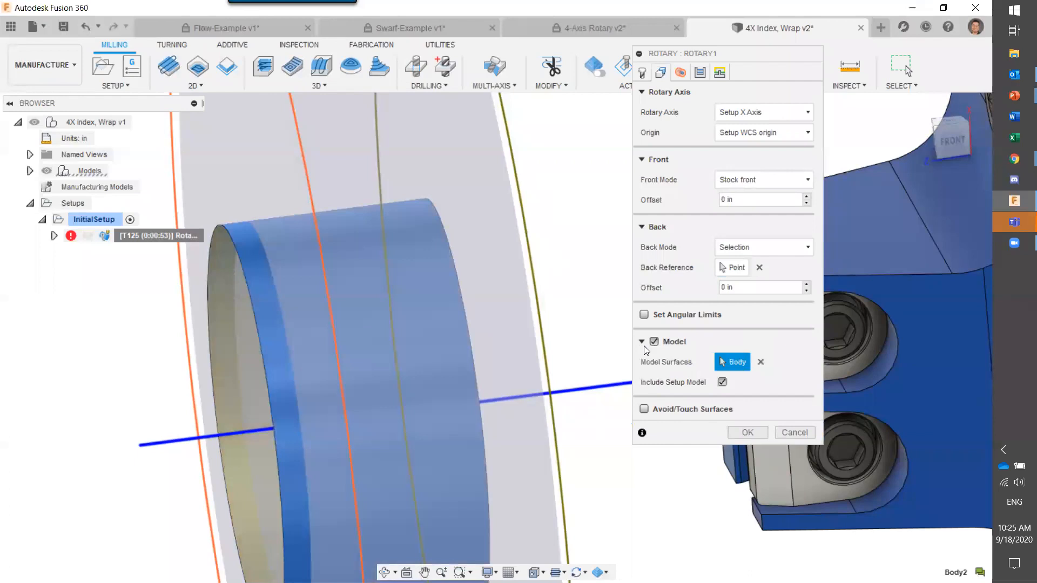
pyautogui.click(722, 382)
pyautogui.moveTo(551, 257)
pyautogui.keyDown('shift'); pyautogui.mouseDown(button='middle')
pyautogui.moveTo(542, 248)
pyautogui.moveTo(544, 260)
pyautogui.mouseUp(button='middle'); pyautogui.keyUp('shift')
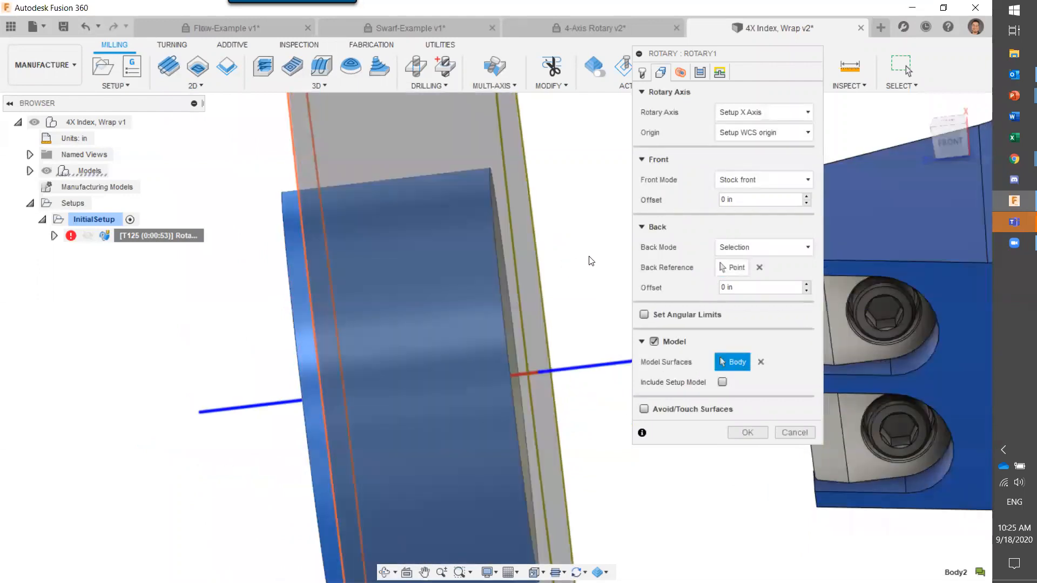
pyautogui.click(723, 384)
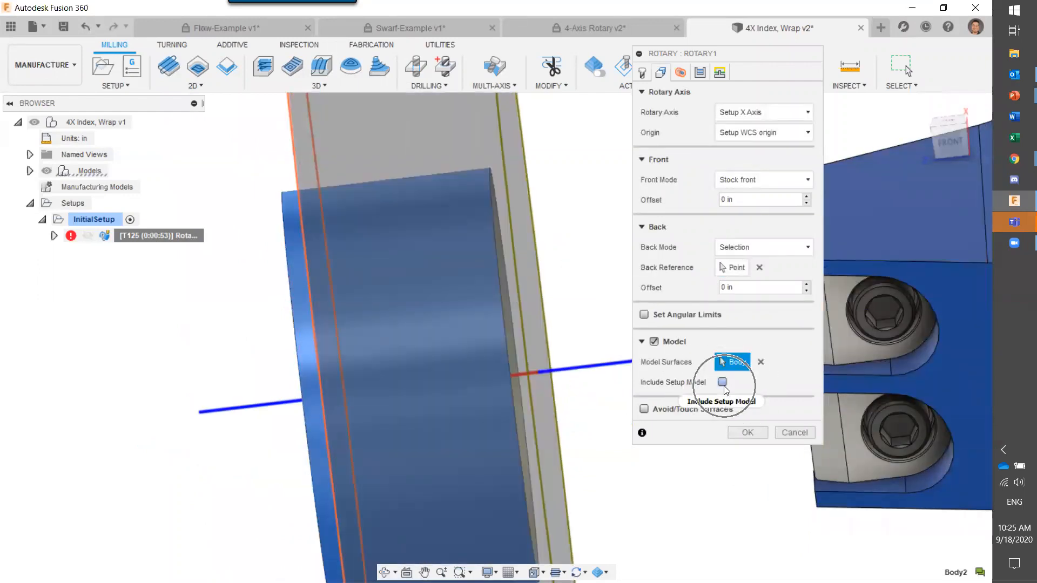
pyautogui.click(739, 432)
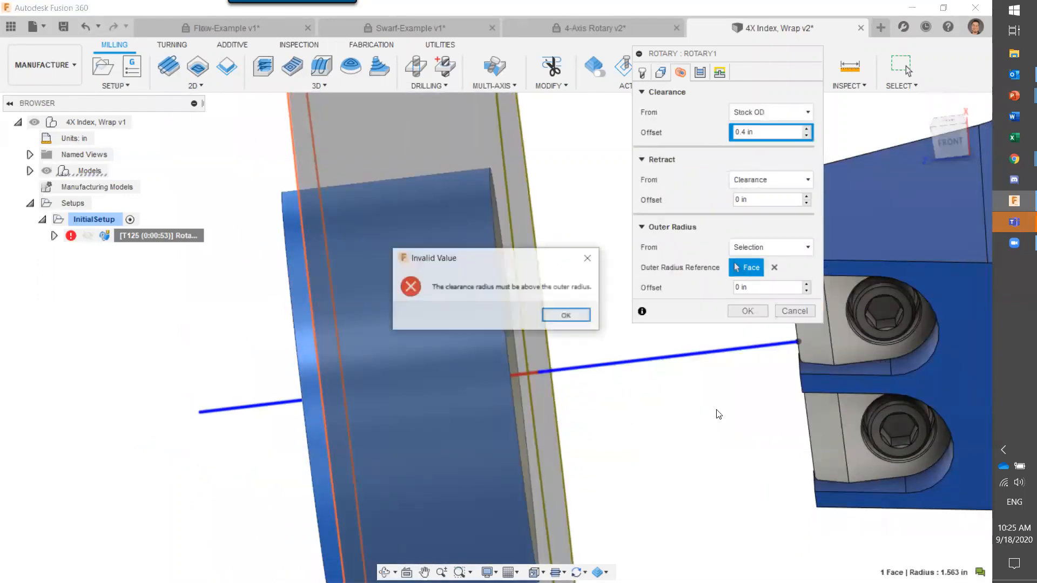
# Step: Change the Rotary1 outer radius reference from Selection to Stock OD and regenerate the operation
pyautogui.click(566, 316)
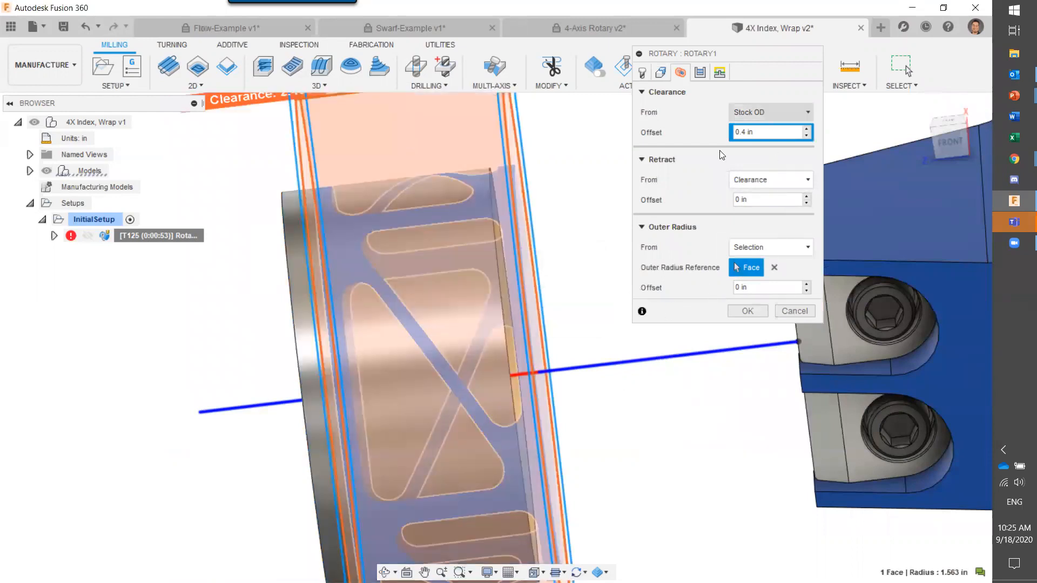
pyautogui.click(771, 248)
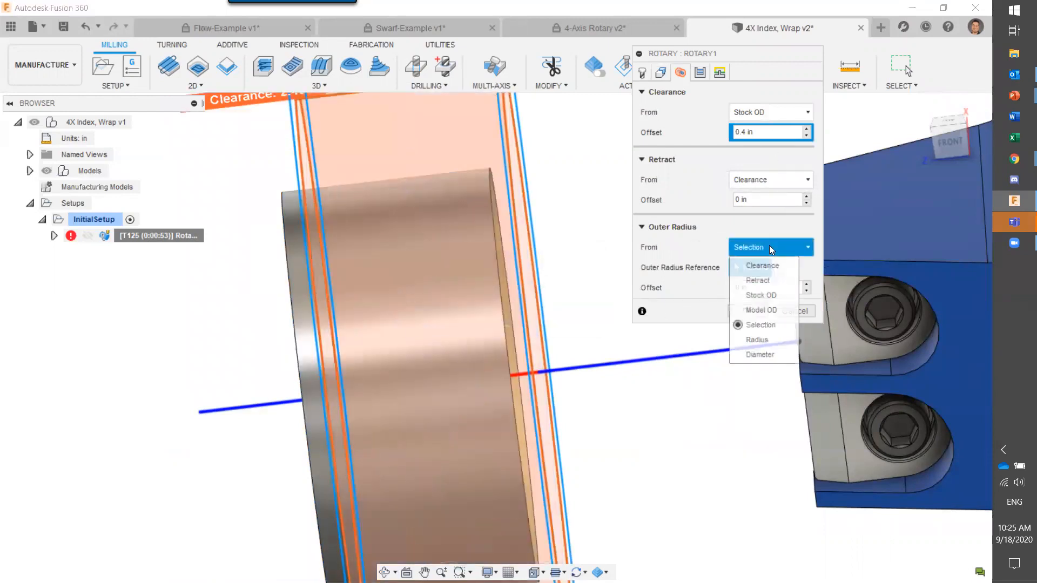
pyautogui.click(774, 297)
pyautogui.keyDown('shift'); pyautogui.moveTo(646, 410); pyautogui.dragTo(732, 373, button='middle'); pyautogui.keyUp('shift')
pyautogui.click(749, 291)
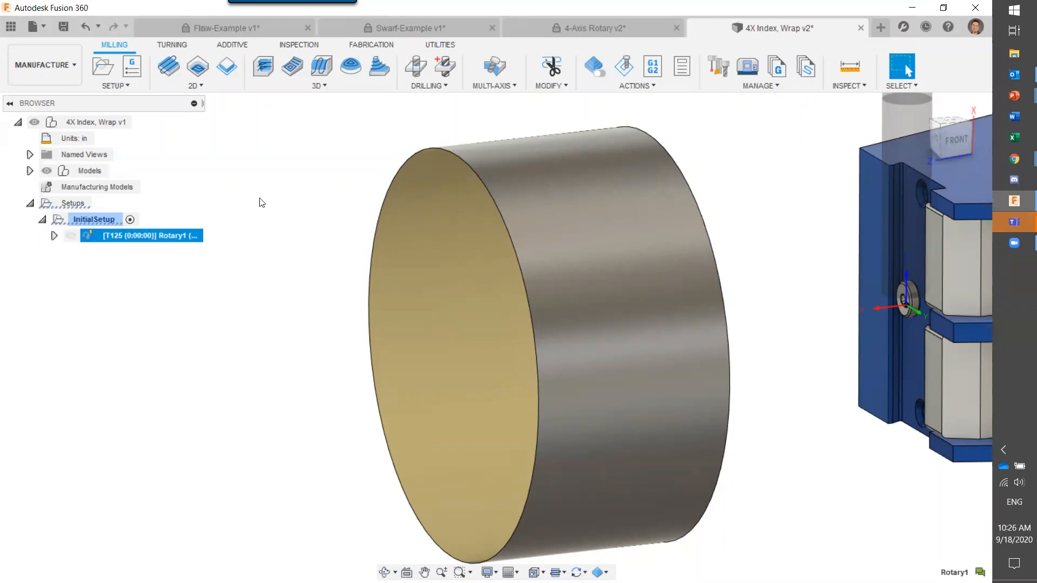
pyautogui.scroll(-6, 289, 195)
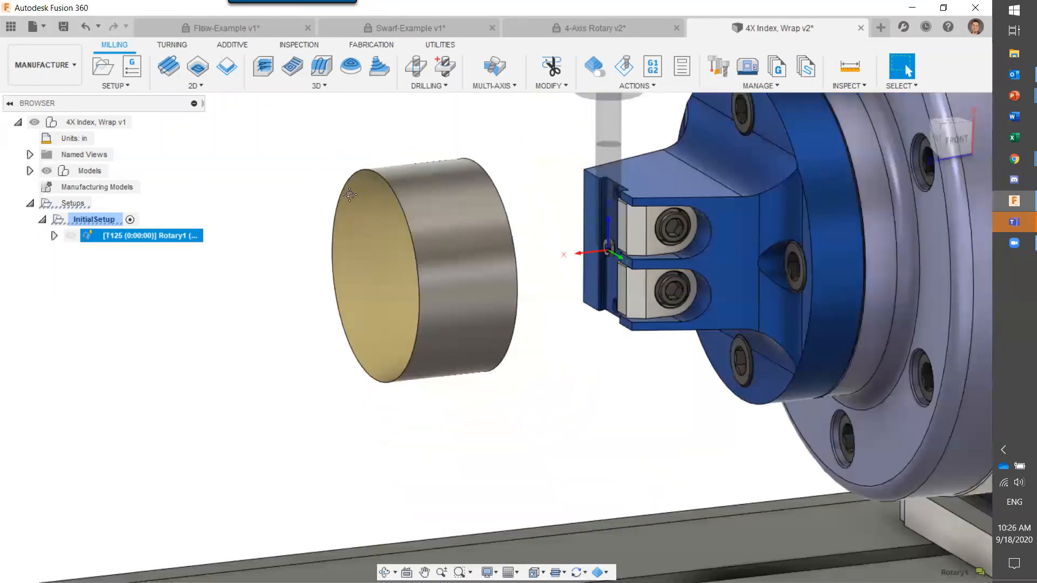
pyautogui.moveTo(347, 190); pyautogui.dragTo(341, 360, button='middle')
pyautogui.keyDown('shift'); pyautogui.moveTo(438, 235); pyautogui.dragTo(424, 263, button='middle'); pyautogui.keyUp('shift')
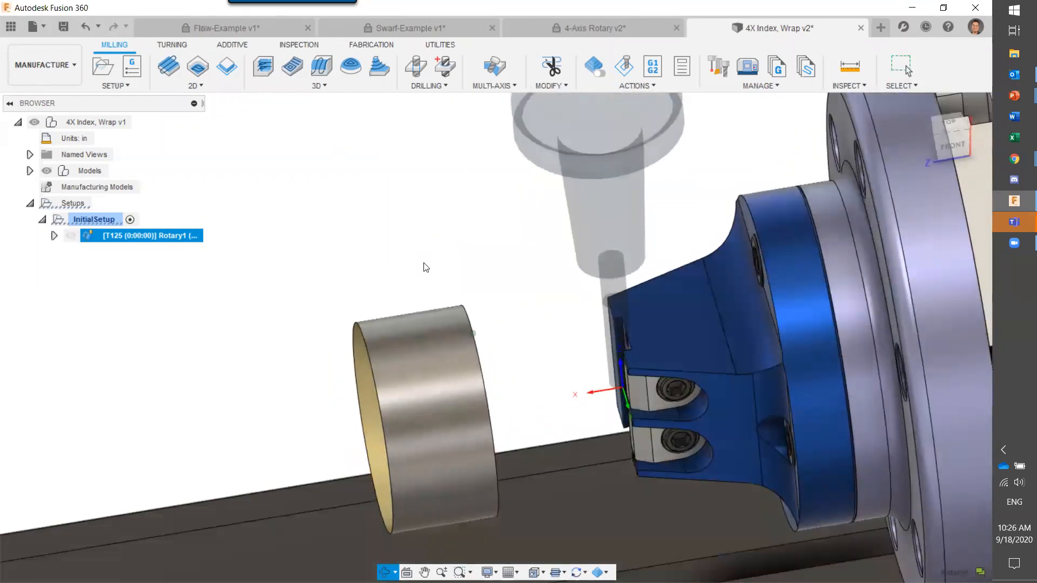
pyautogui.click(415, 244)
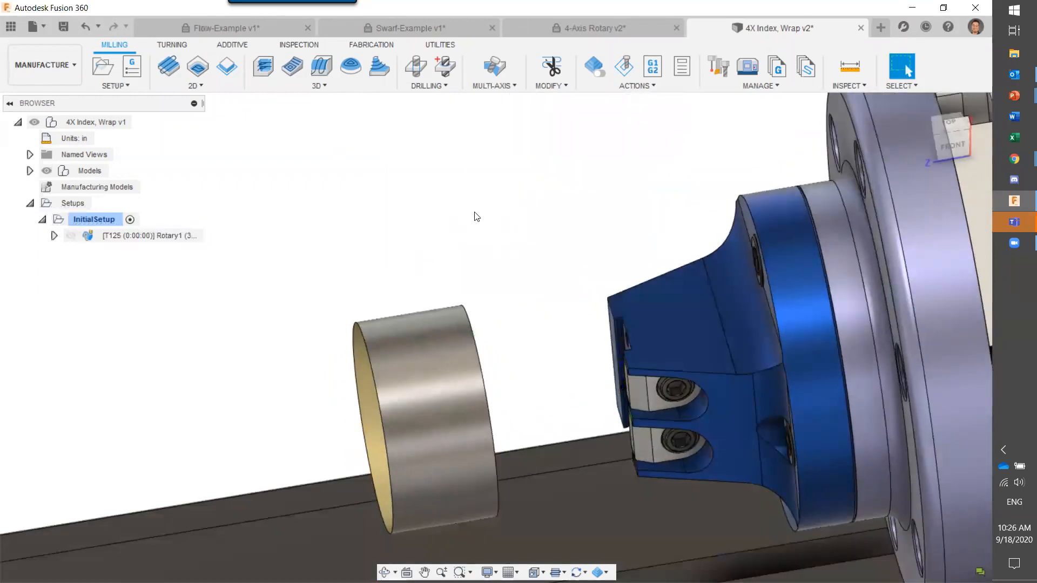
pyautogui.click(172, 237)
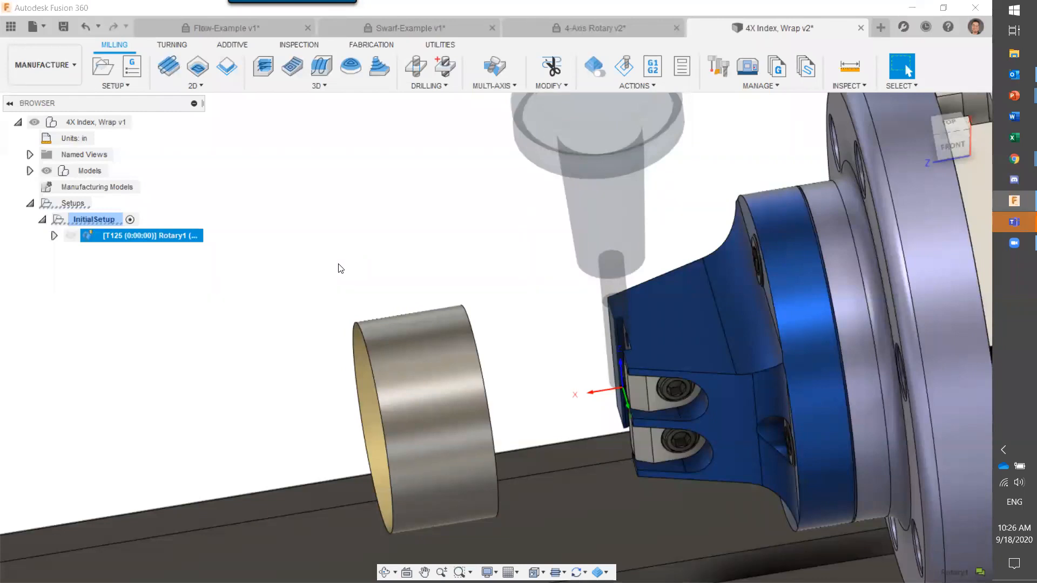
pyautogui.click(337, 167)
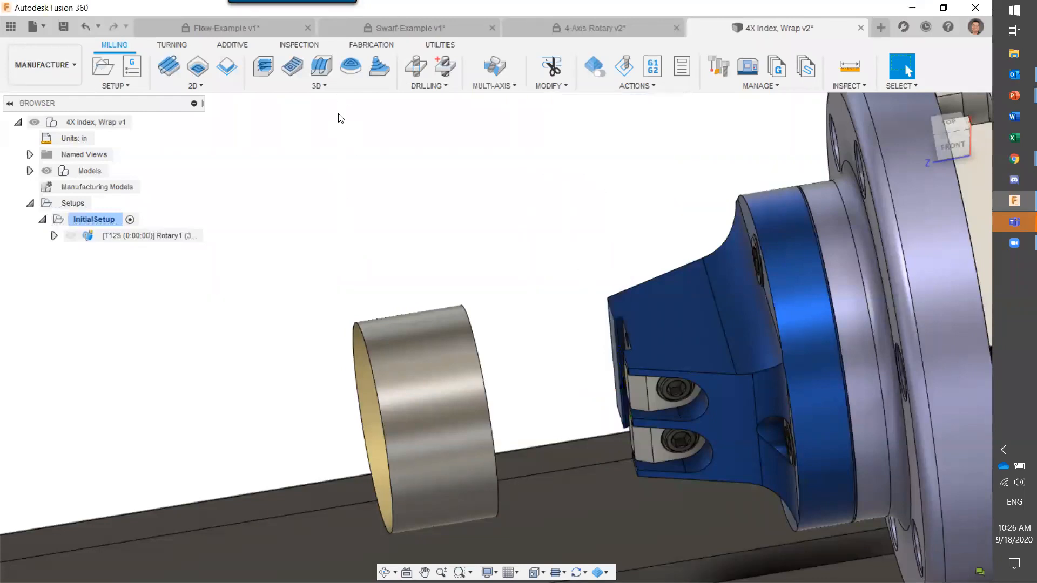
# Step: Create a second Rotary operation about the Setup X Axis and override its model geometry with the cylindrical surface body
pyautogui.click(491, 86)
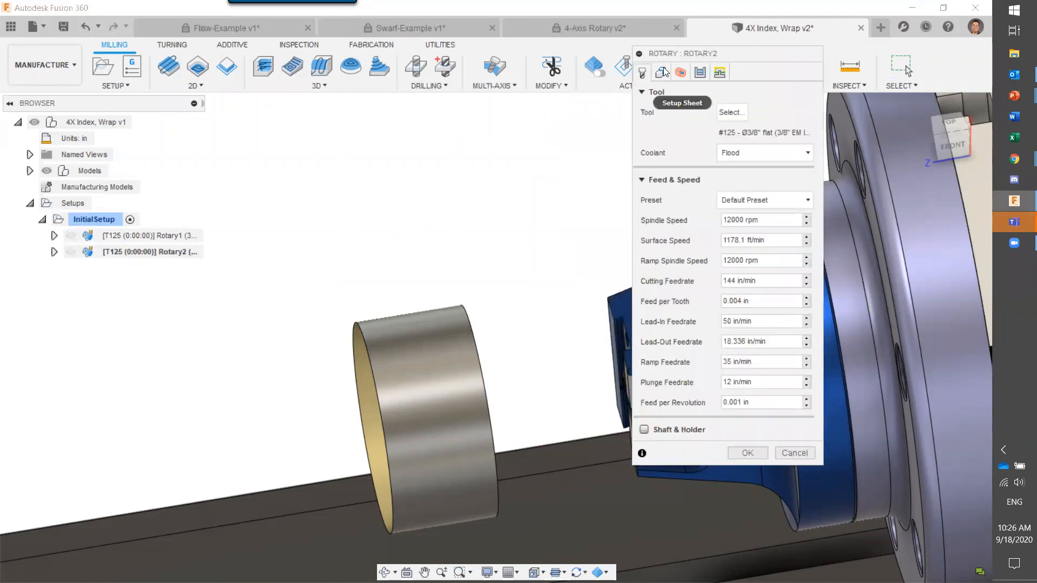
pyautogui.click(660, 72)
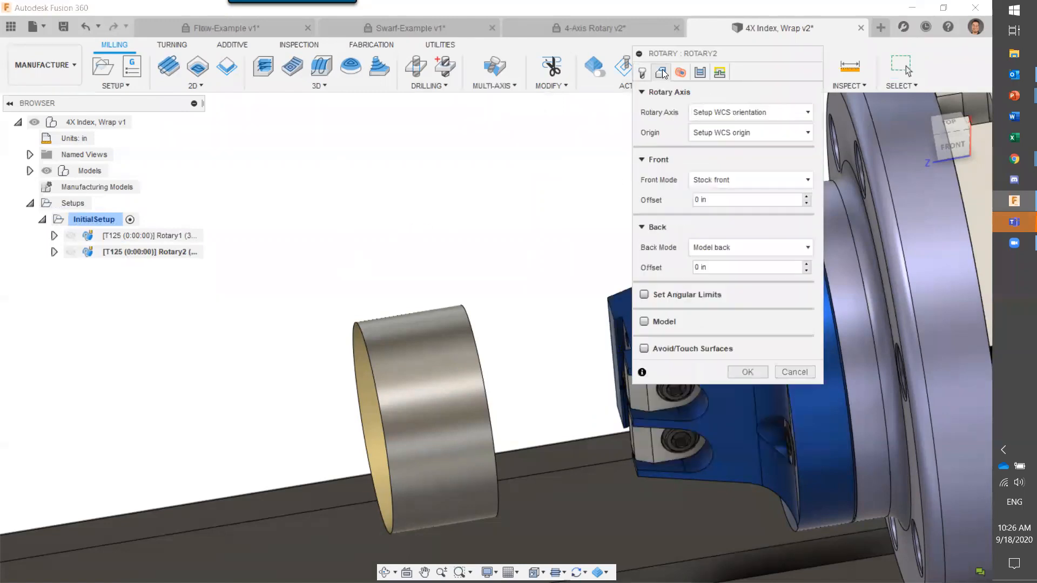
pyautogui.click(731, 112)
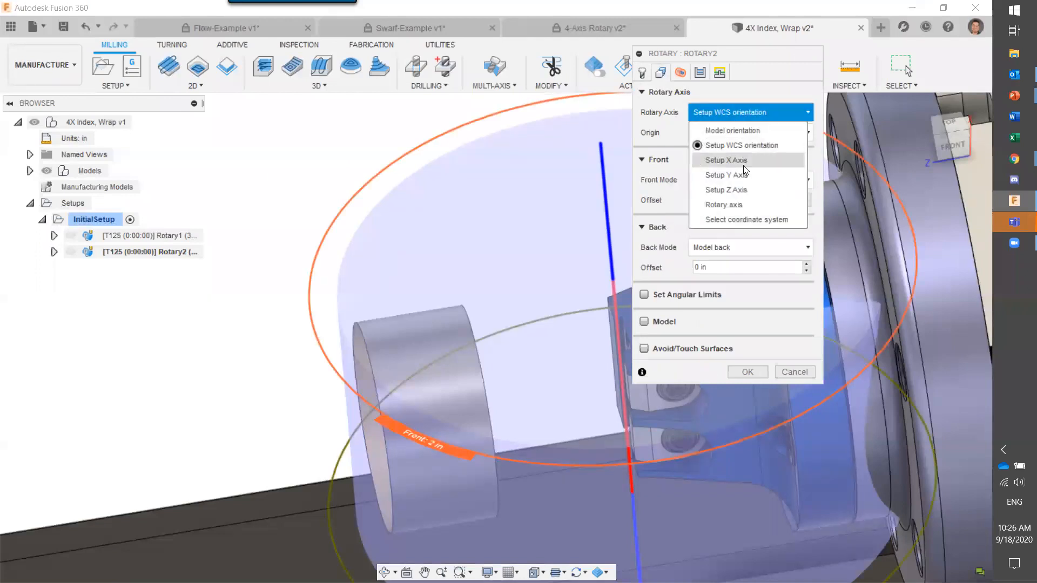
pyautogui.click(726, 160)
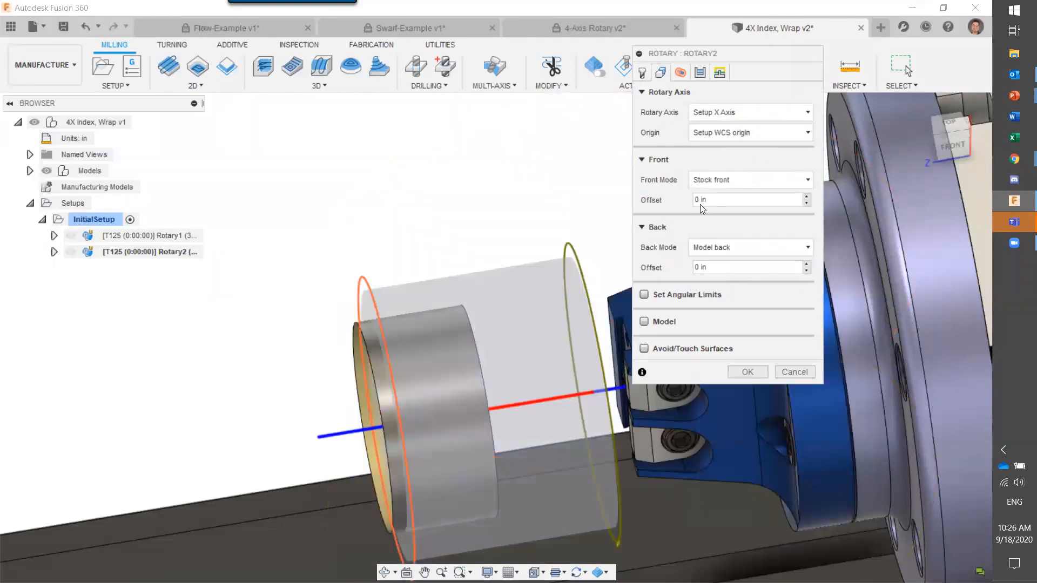
pyautogui.click(645, 321)
pyautogui.click(377, 367)
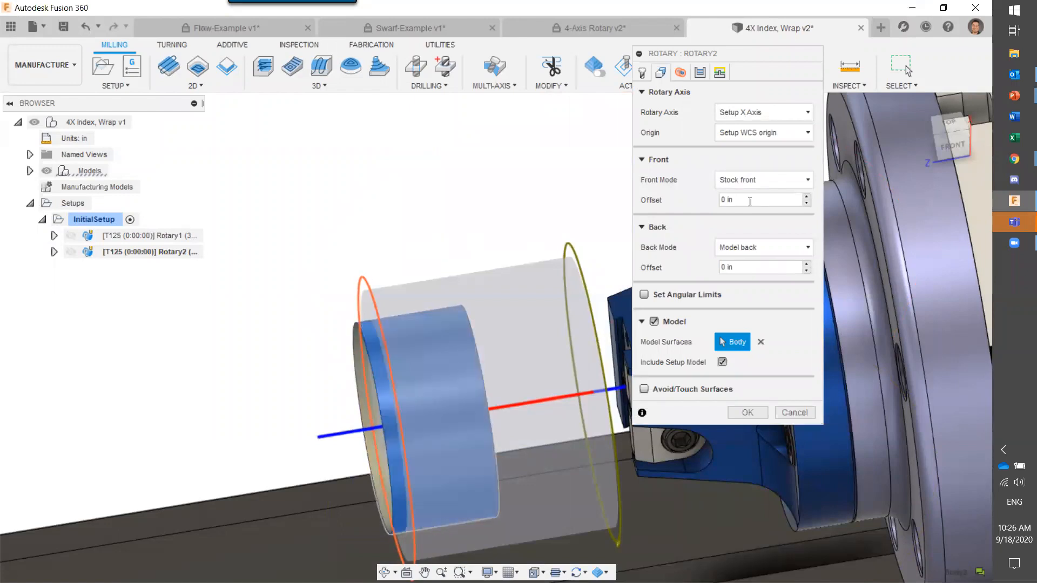
# Step: Limit the back of Rotary2 by Selection to the cylindrical surface's rear circular edge and generate the toolpath
pyautogui.click(755, 247)
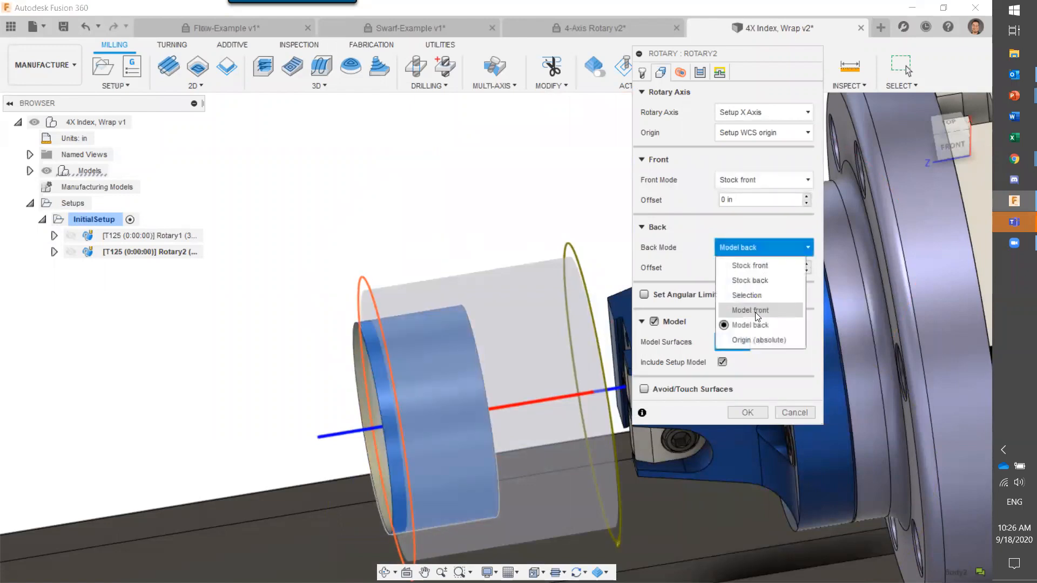
pyautogui.click(750, 295)
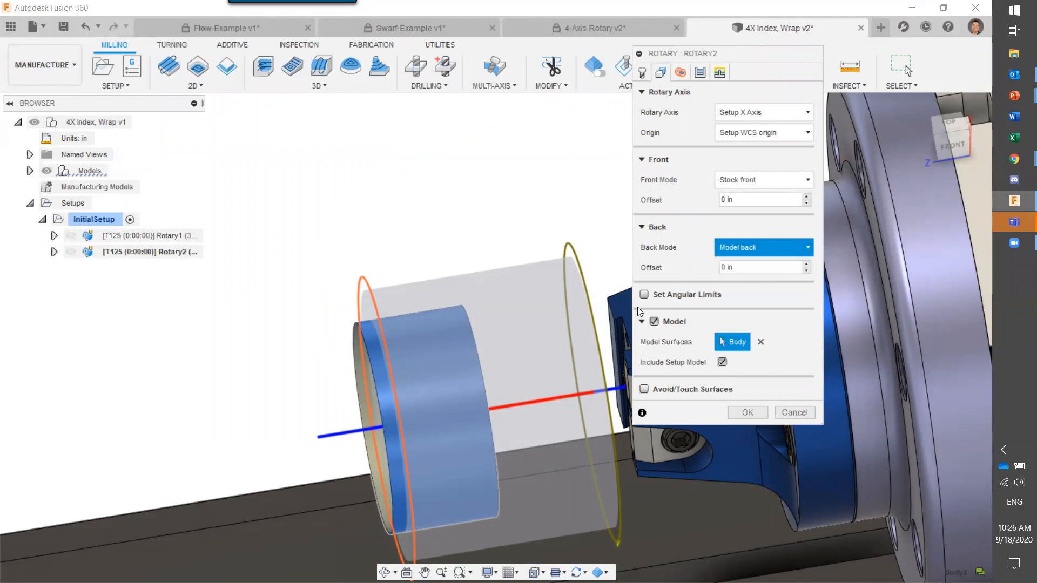
pyautogui.click(478, 349)
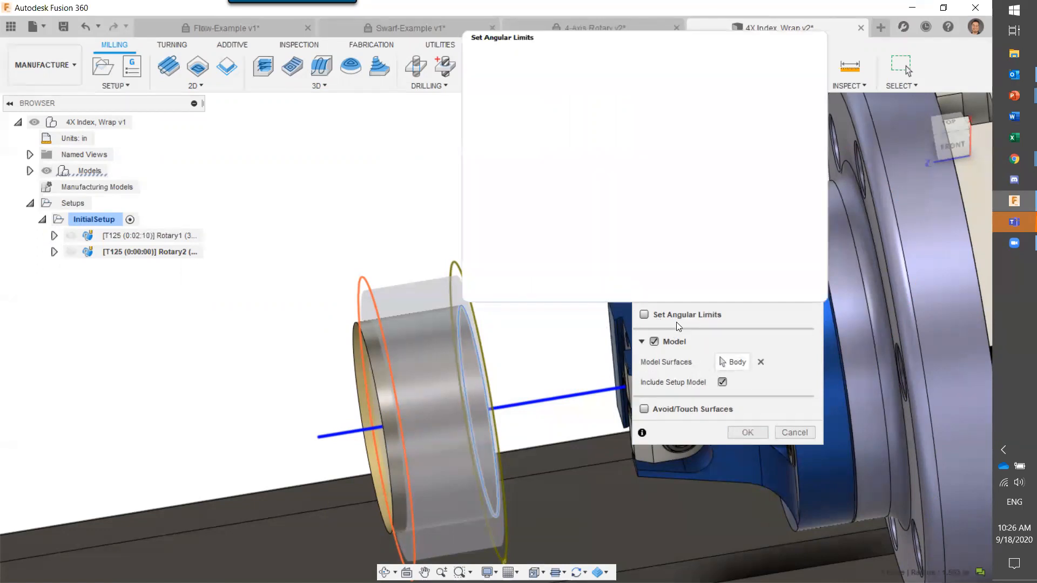
pyautogui.click(747, 433)
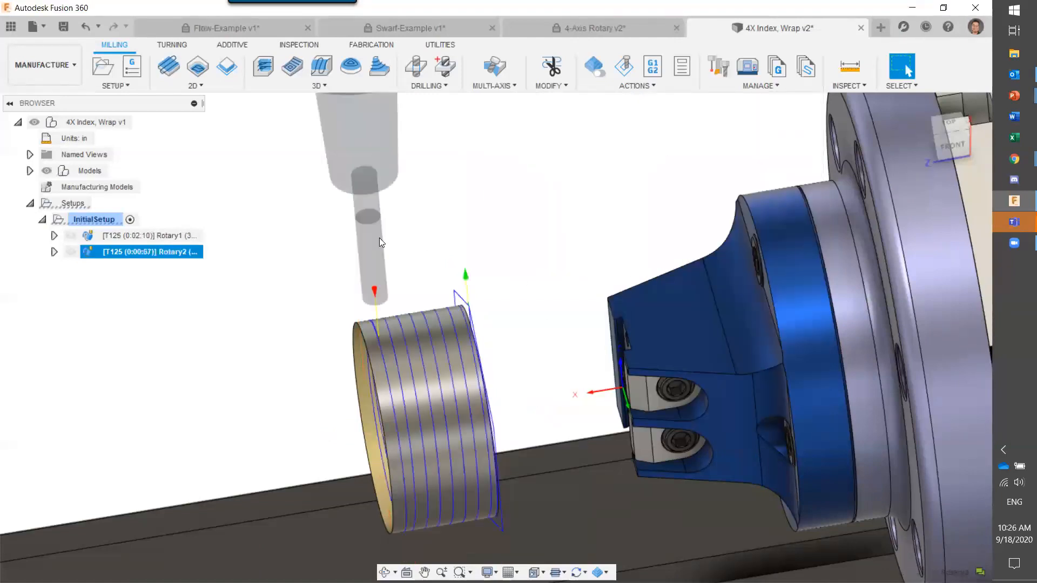
# Step: Edit Rotary2 to exclude the setup model and set its front limit to Model front
pyautogui.keyDown('shift'); pyautogui.moveTo(466, 257); pyautogui.dragTo(435, 208, button='middle'); pyautogui.keyUp('shift')
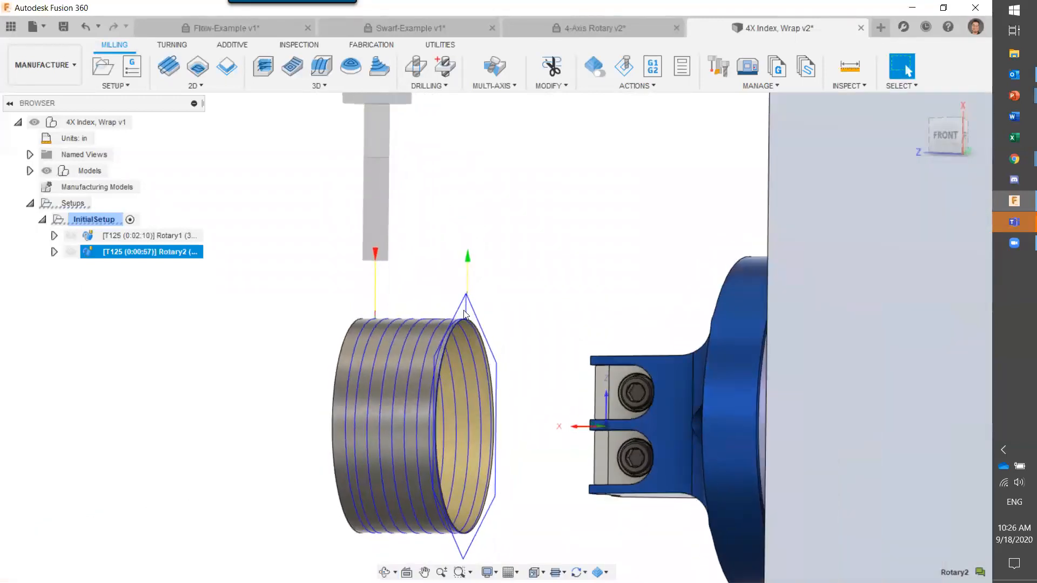
pyautogui.keyDown('shift'); pyautogui.moveTo(472, 261); pyautogui.dragTo(513, 322, button='middle'); pyautogui.keyUp('shift')
pyautogui.keyDown('shift'); pyautogui.moveTo(521, 299); pyautogui.dragTo(493, 287, button='middle'); pyautogui.keyUp('shift')
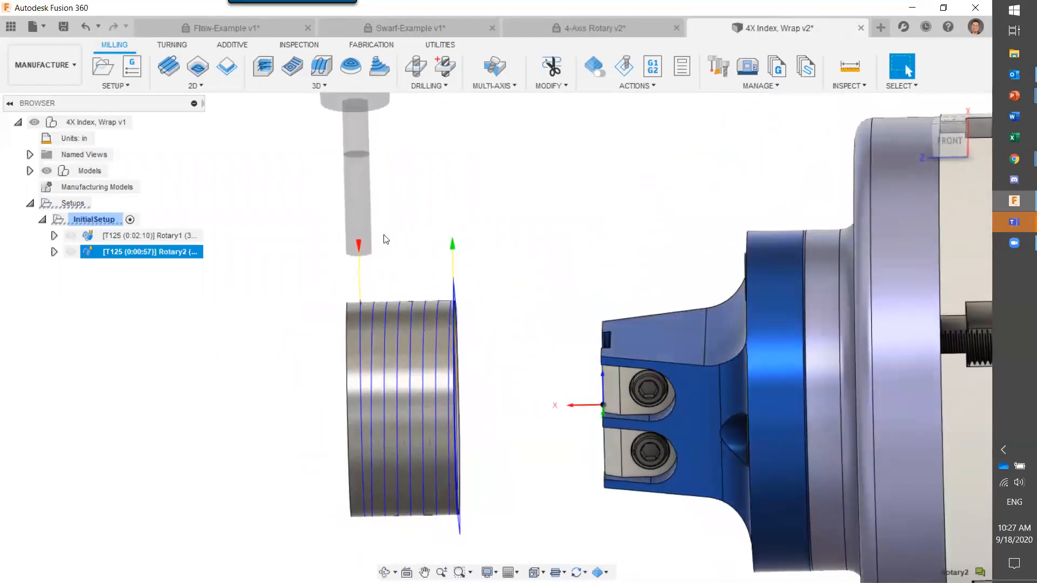
pyautogui.rightClick(185, 254)
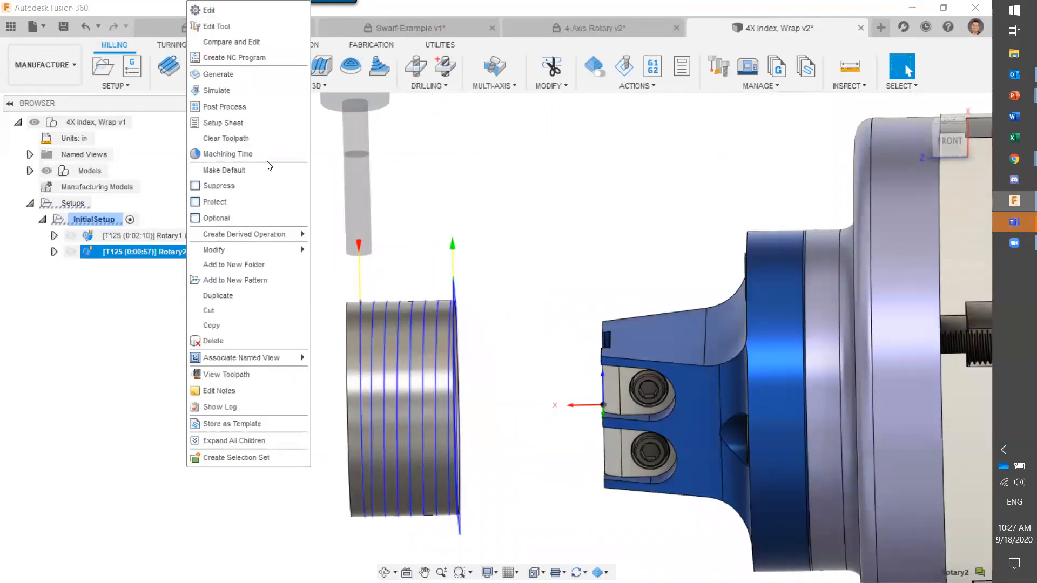
pyautogui.click(260, 14)
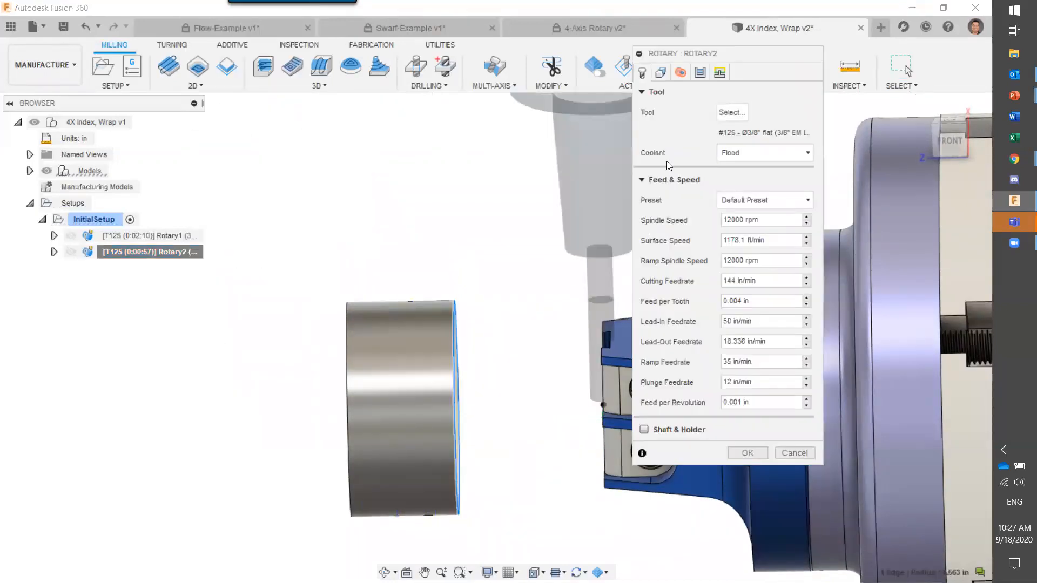
pyautogui.click(659, 72)
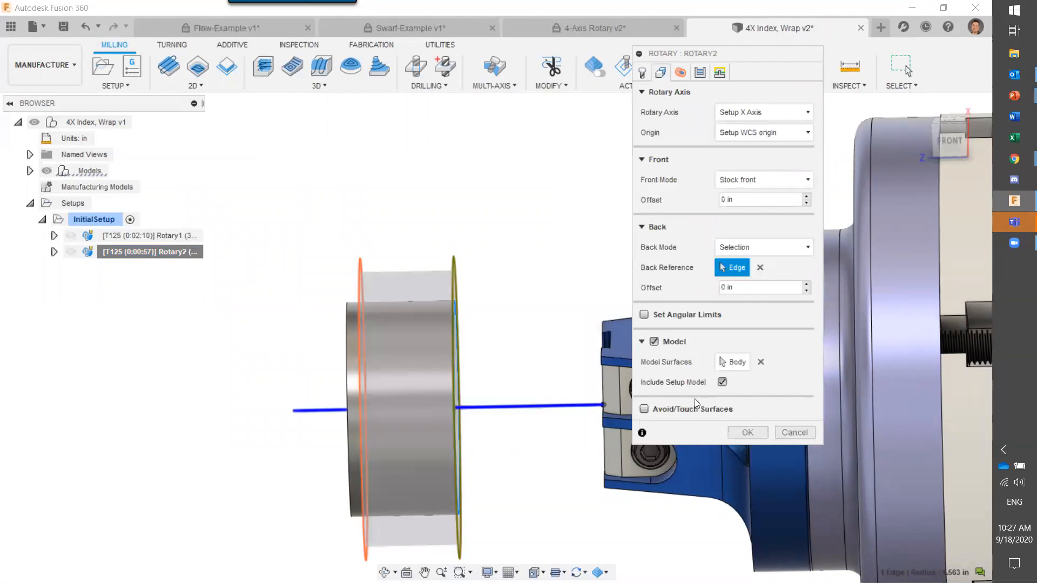
pyautogui.click(722, 383)
pyautogui.click(762, 183)
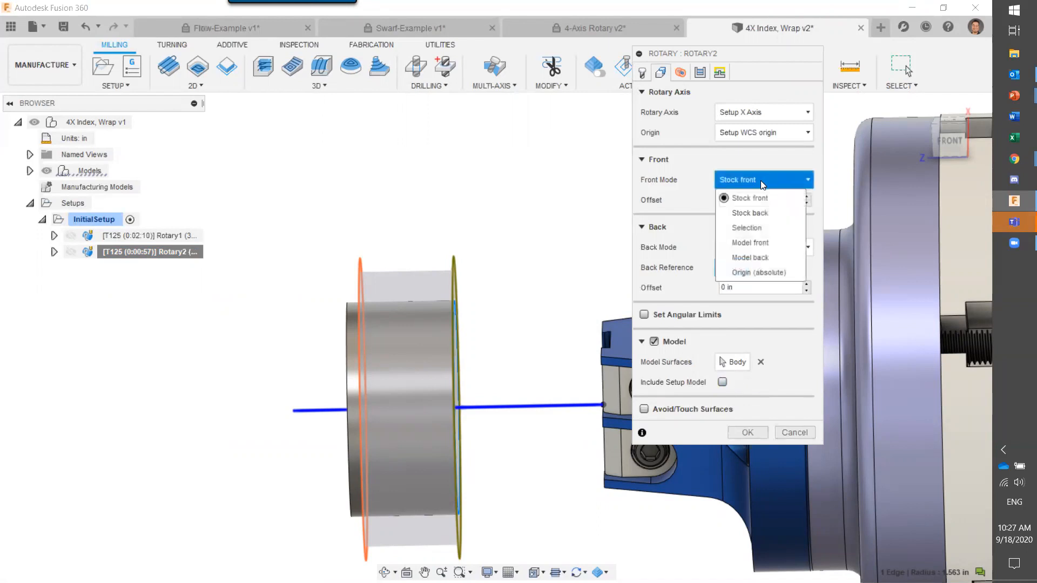
pyautogui.click(762, 243)
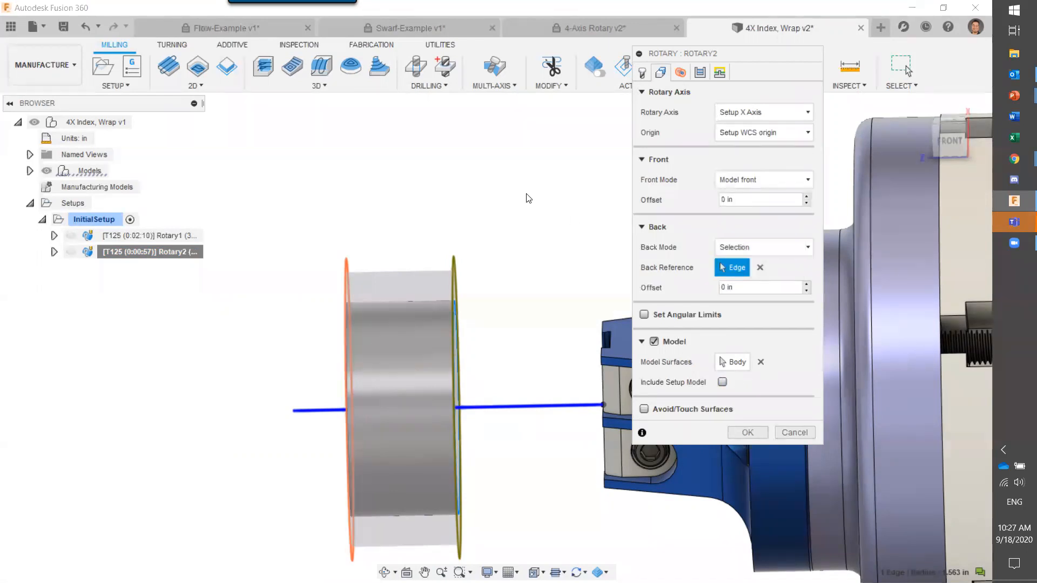
pyautogui.click(742, 289)
# Step: Show Body1 and hide surface Body2 in the 4x Demo component, and accept the Rotary2 changes to regenerate its toolpath
pyautogui.click(30, 171)
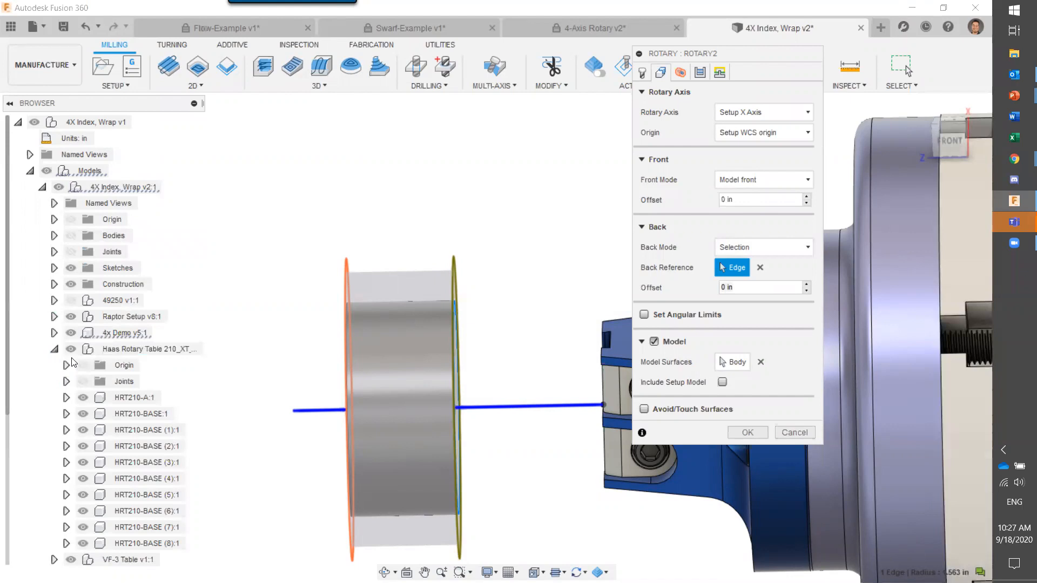
pyautogui.click(54, 333)
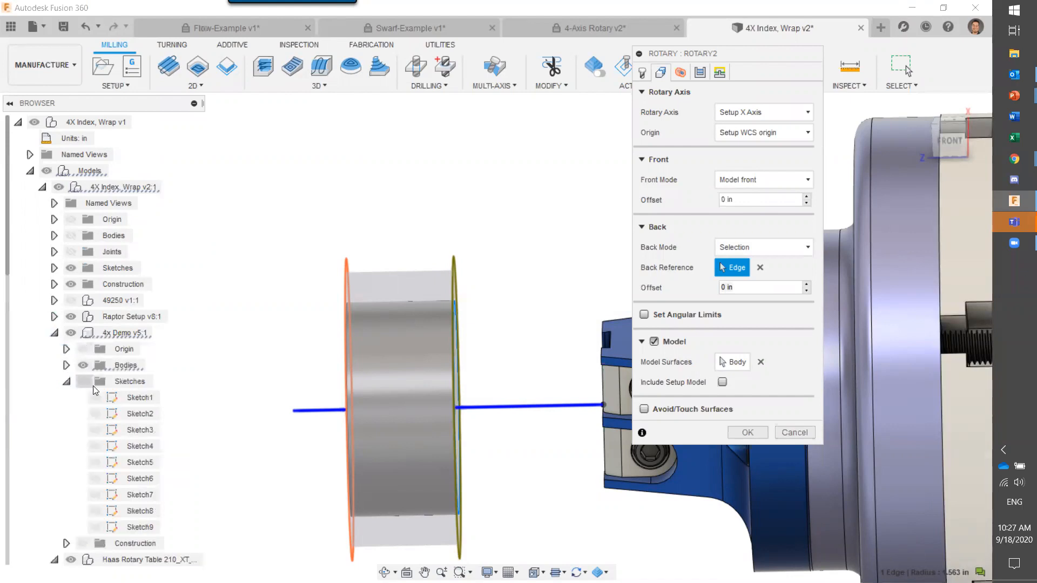
pyautogui.click(67, 382)
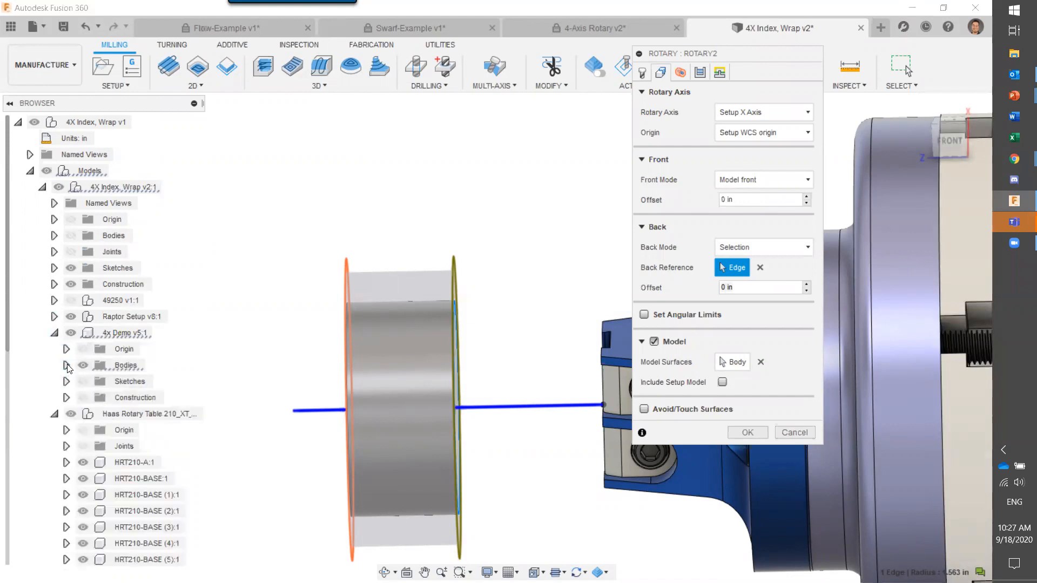
pyautogui.click(67, 365)
pyautogui.click(95, 382)
pyautogui.click(96, 398)
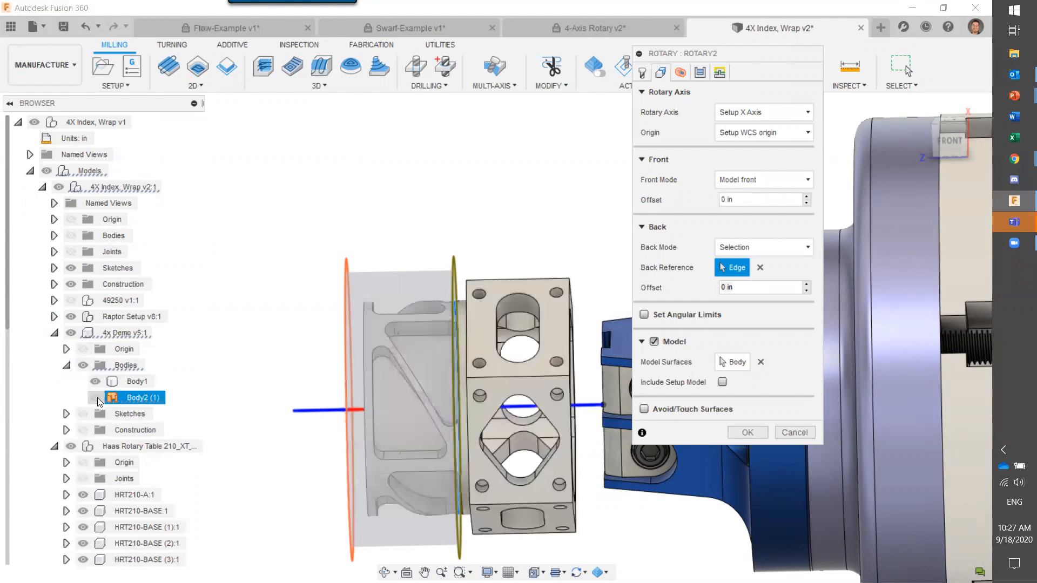
pyautogui.click(745, 434)
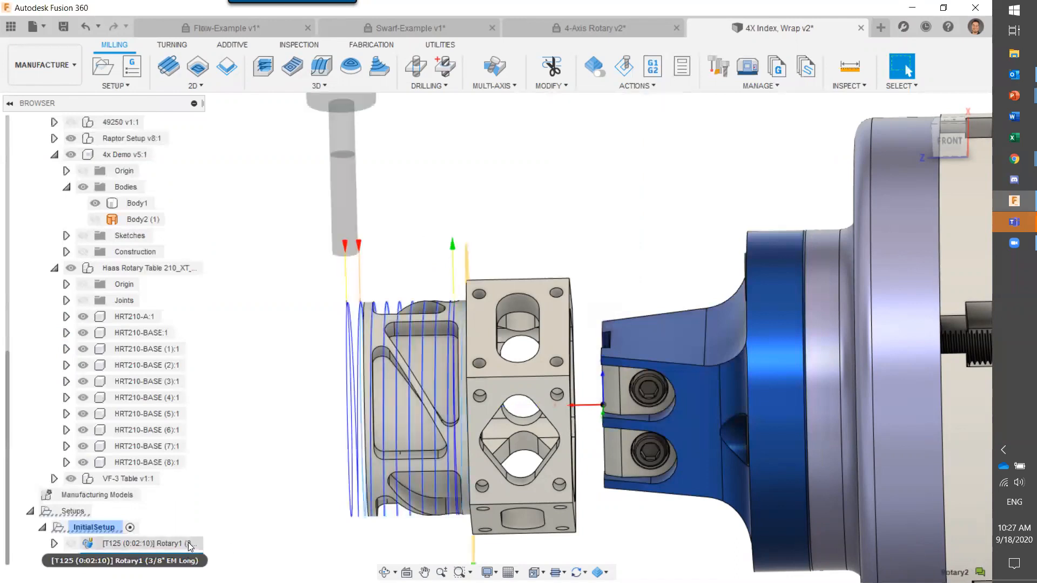
# Step: Examine the Rotary2 toolpath over the part's pocketed round section from the front and at an angle
pyautogui.scroll(1, 292, 466)
pyautogui.moveTo(407, 250)
pyautogui.keyDown('shift'); pyautogui.mouseDown(button='middle')
pyautogui.moveTo(436, 241)
pyautogui.moveTo(461, 259)
pyautogui.moveTo(409, 252)
pyautogui.mouseUp(button='middle'); pyautogui.keyUp('shift')
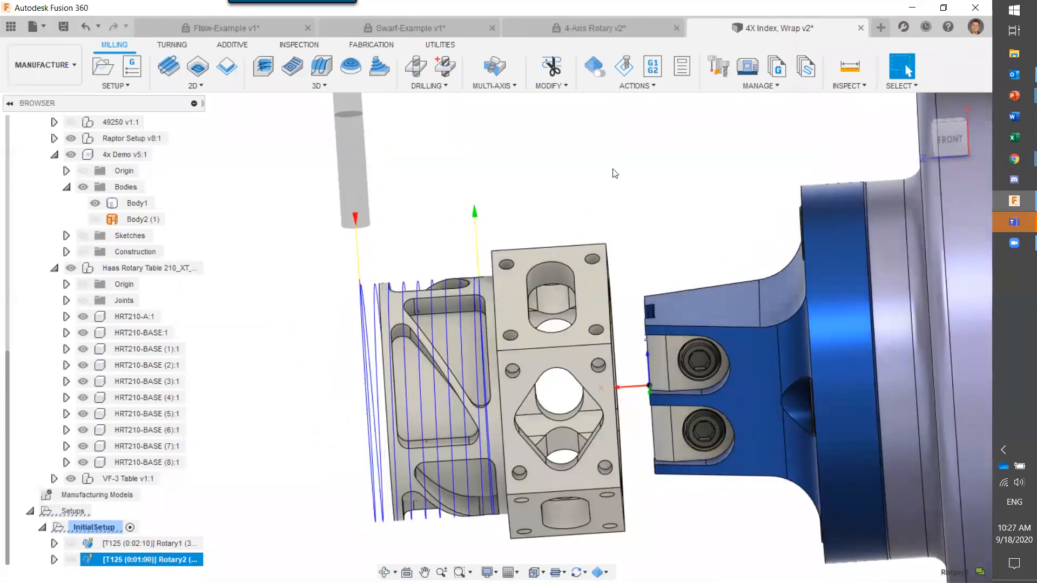
pyautogui.click(949, 135)
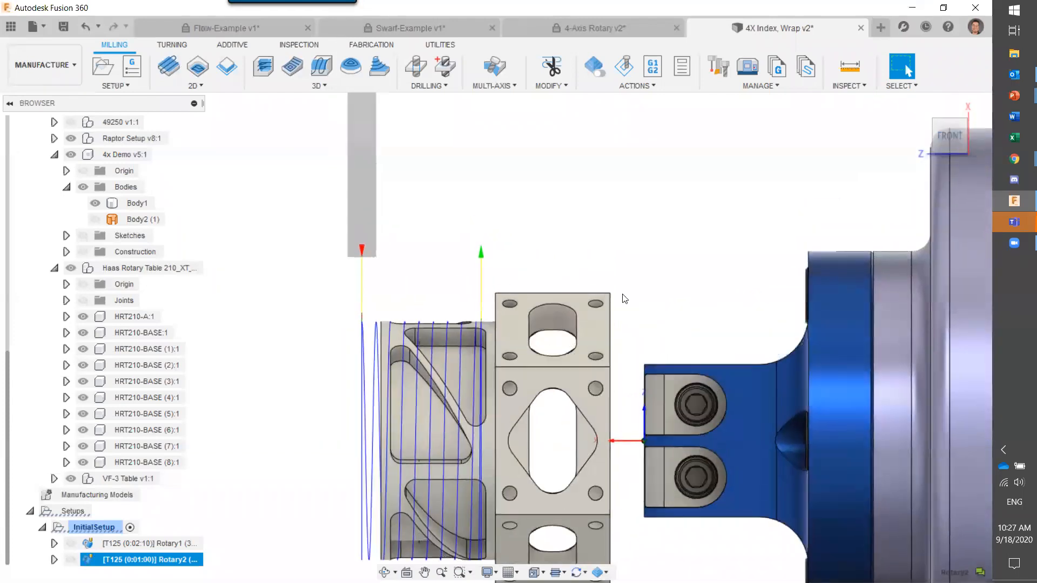
pyautogui.scroll(6, 89, 285)
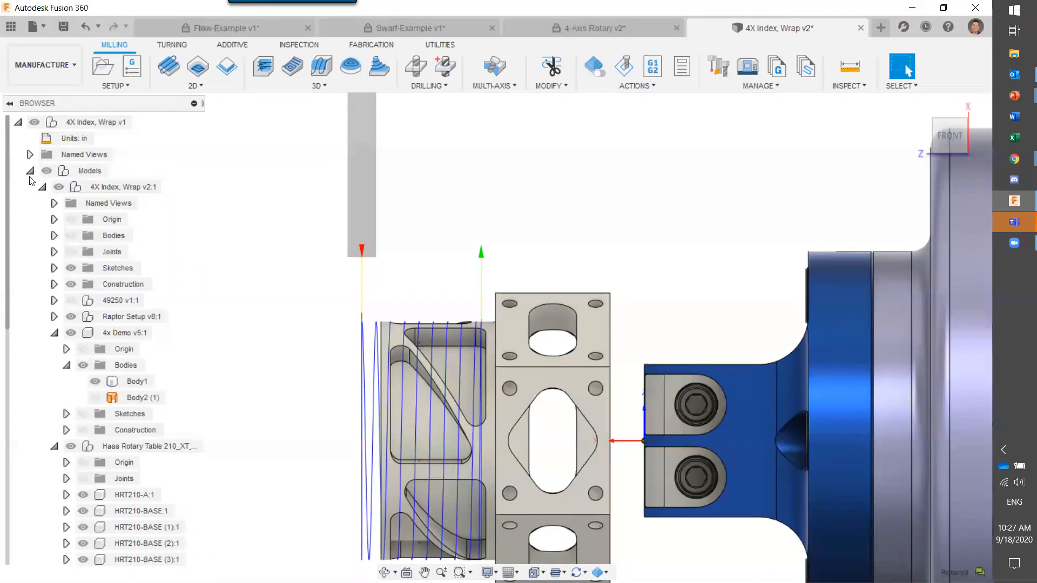
pyautogui.click(30, 170)
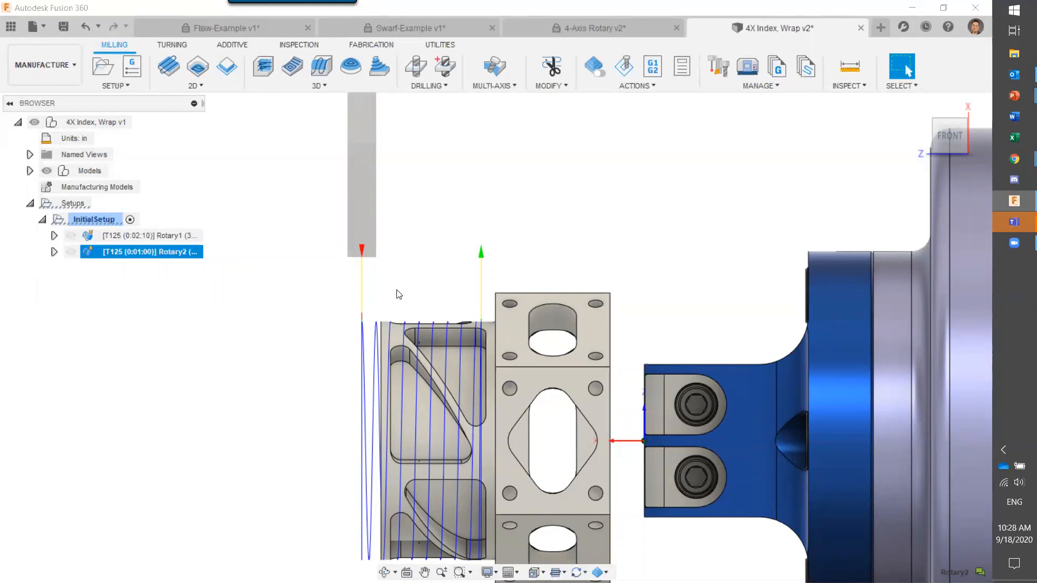
pyautogui.moveTo(345, 319)
pyautogui.keyDown('shift'); pyautogui.mouseDown(button='middle')
pyautogui.moveTo(402, 319)
pyautogui.moveTo(360, 330)
pyautogui.moveTo(326, 317)
pyautogui.mouseUp(button='middle'); pyautogui.keyUp('shift')
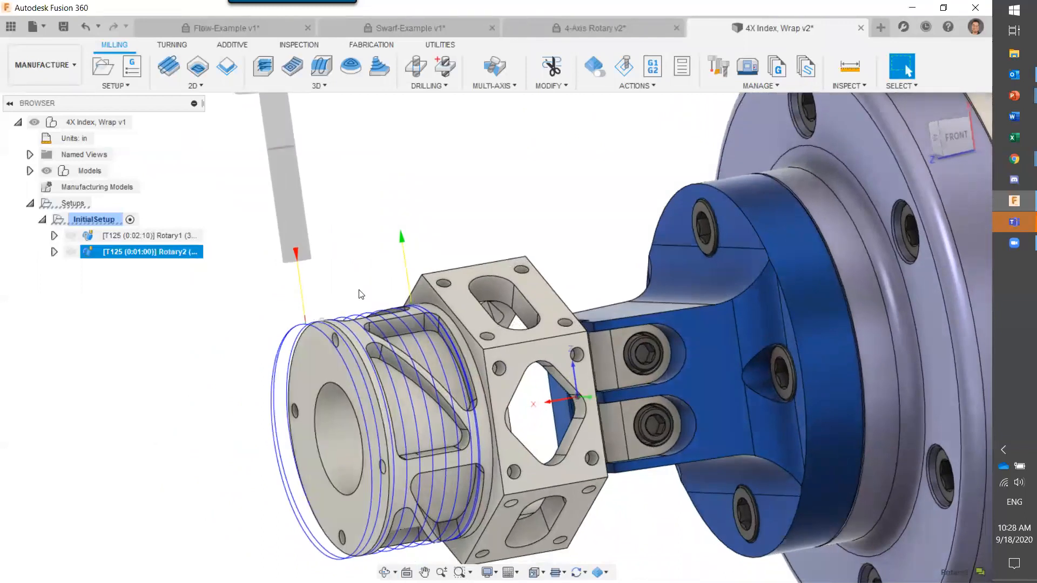
pyautogui.keyDown('shift'); pyautogui.moveTo(424, 208); pyautogui.dragTo(363, 229, button='middle'); pyautogui.keyUp('shift')
# Step: Set the Rotary2 pass stepover to 0.1 in and regenerate the operation
pyautogui.rightClick(175, 248)
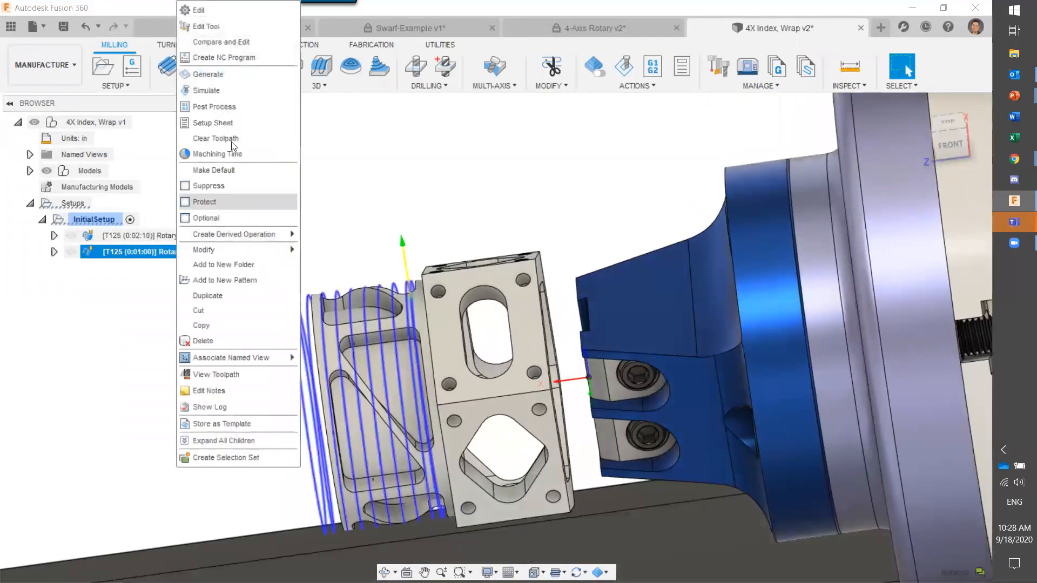
pyautogui.click(239, 7)
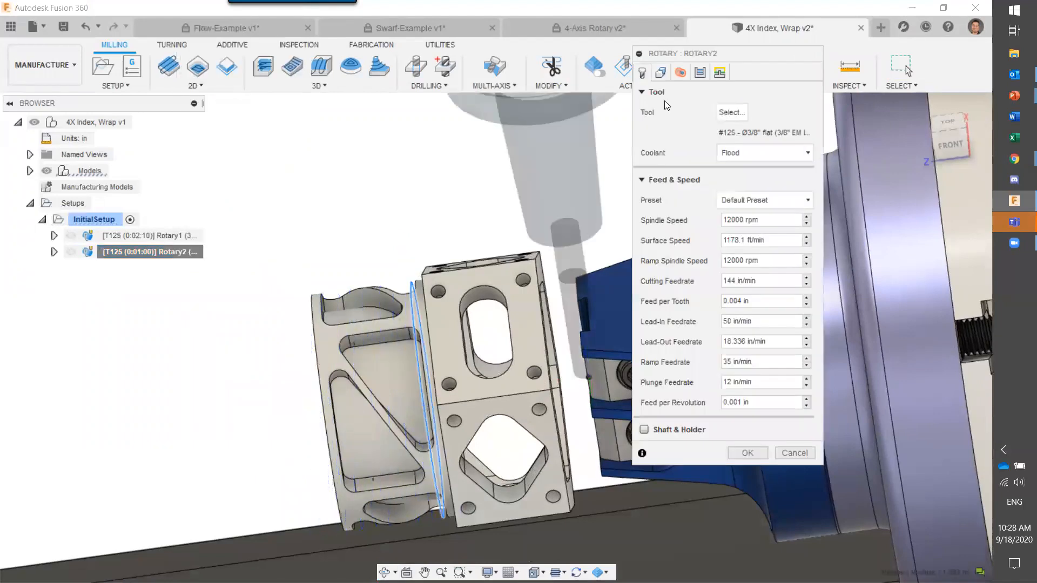
pyautogui.click(700, 75)
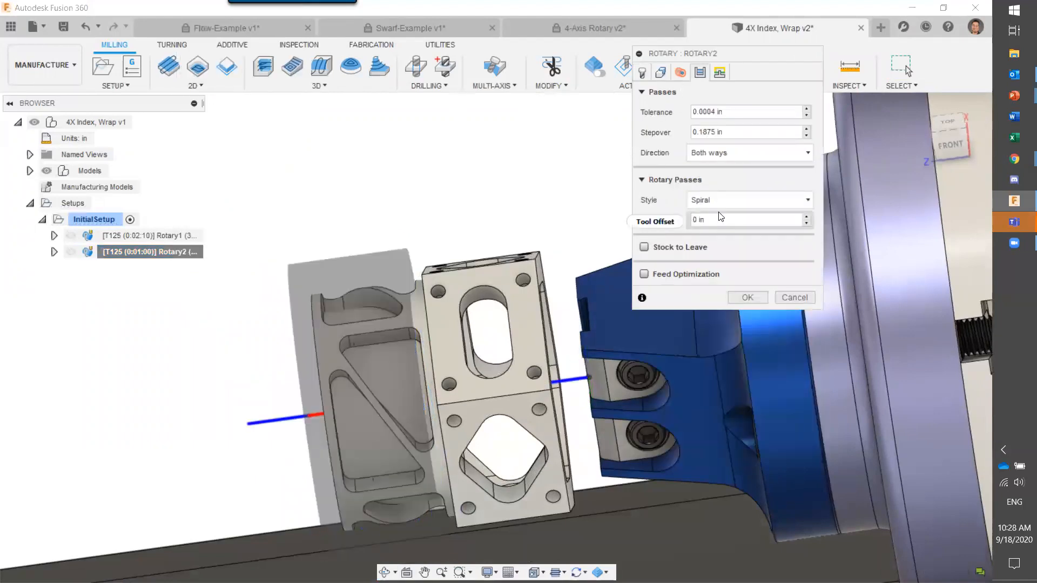
pyautogui.tripleClick(739, 131)
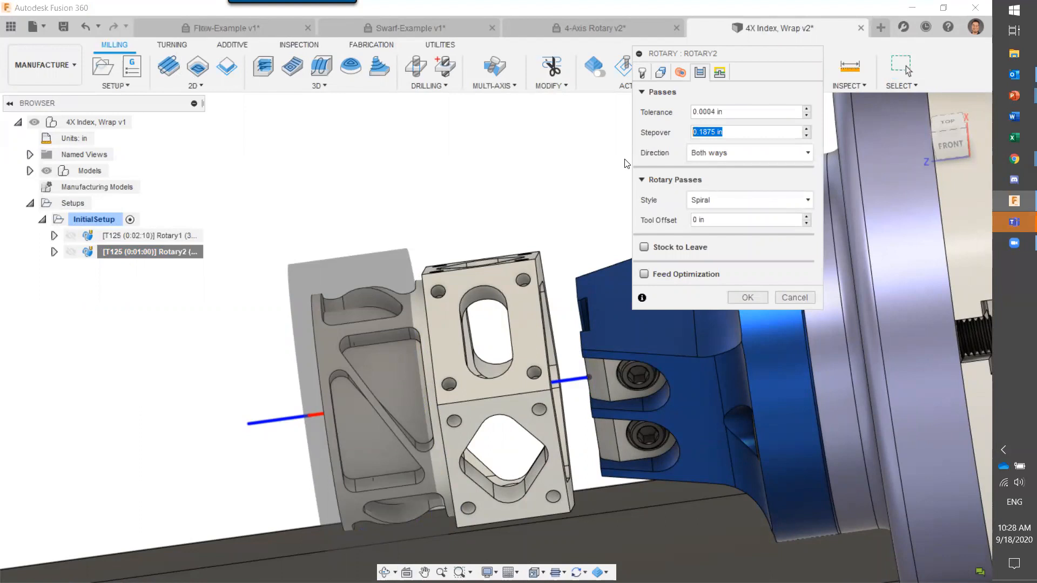
pyautogui.write('.1')
pyautogui.click(660, 75)
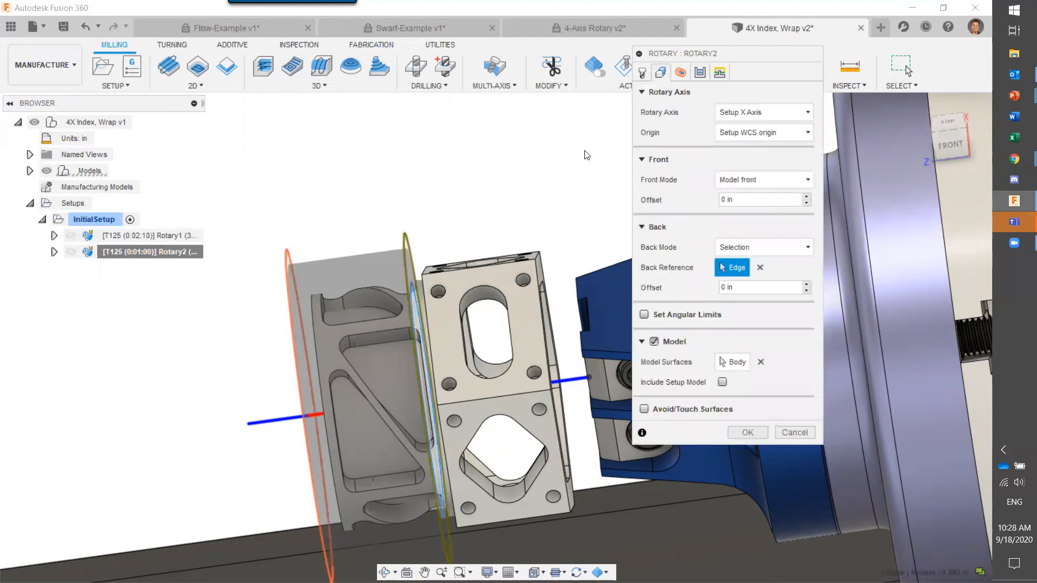
pyautogui.click(749, 435)
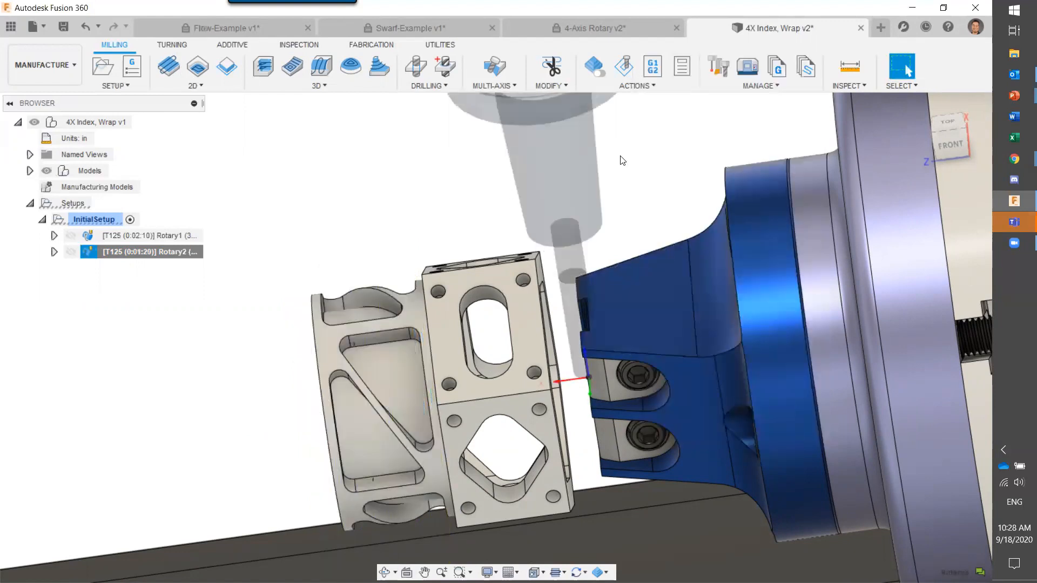
# Step: Compare the Rotary2 and Rotary1 toolpaths around the round section and bring up the available commands for Rotary1
pyautogui.keyDown('shift'); pyautogui.moveTo(423, 174); pyautogui.dragTo(439, 175, button='middle'); pyautogui.keyUp('shift')
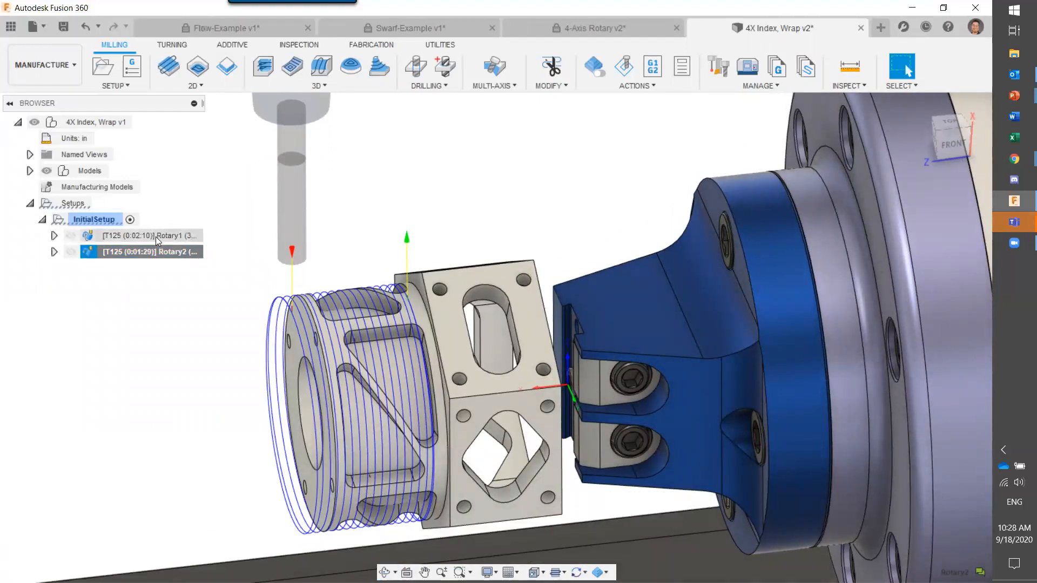
pyautogui.click(178, 251)
pyautogui.click(170, 236)
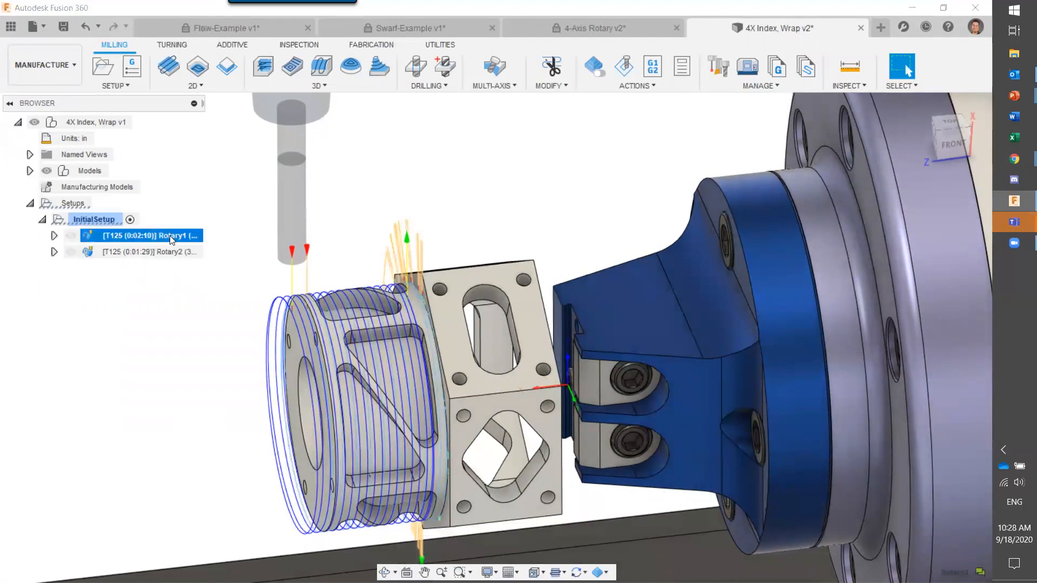
pyautogui.keyDown('shift'); pyautogui.moveTo(351, 227); pyautogui.dragTo(423, 292, button='middle'); pyautogui.keyUp('shift')
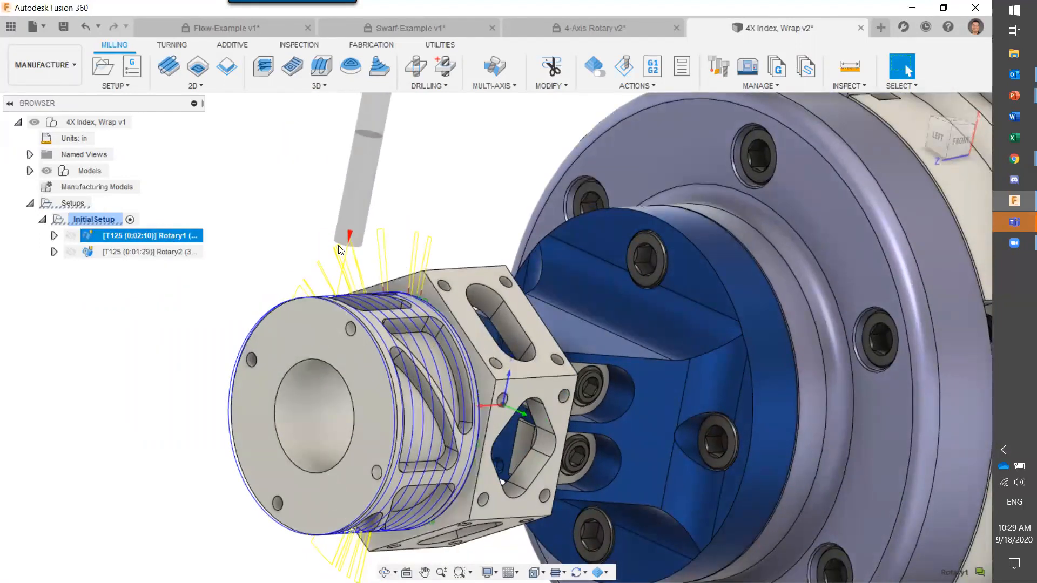
pyautogui.rightClick(177, 236)
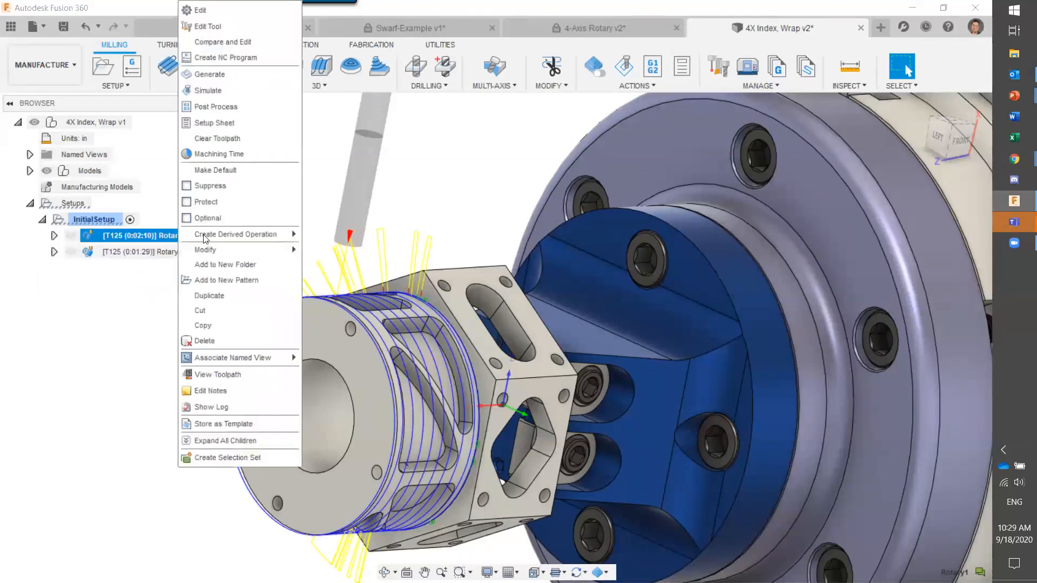
# Step: Delete the first rotary toolpath from InitialSetup and select the remaining Rotary2 operation
pyautogui.click(224, 340)
pyautogui.click(173, 236)
pyautogui.keyDown('shift'); pyautogui.moveTo(378, 230); pyautogui.dragTo(397, 220, button='middle'); pyautogui.keyUp('shift')
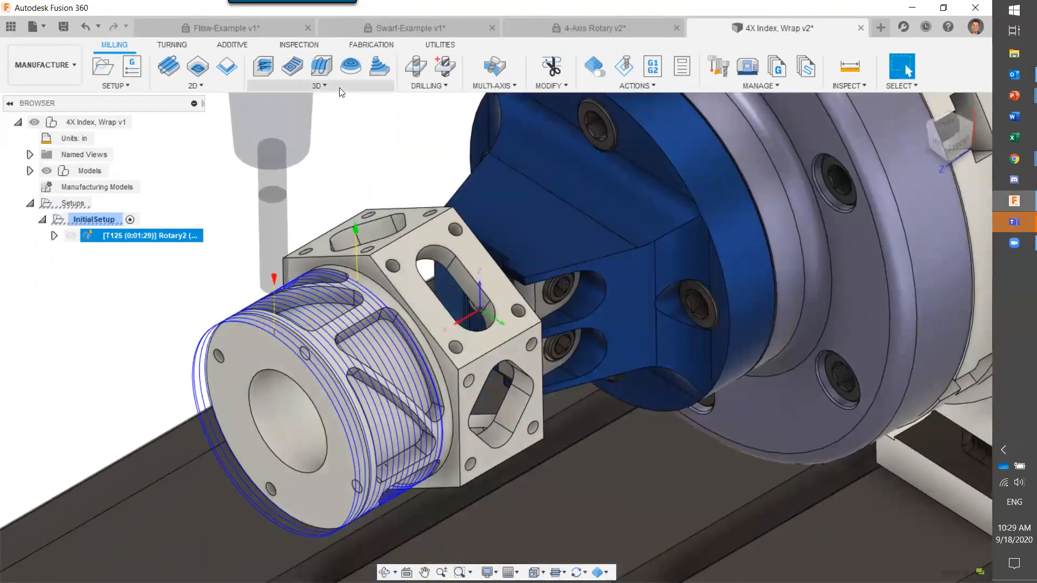
# Step: Create a 2D Face operation that uses tool 171, the 2" face mill
pyautogui.click(226, 89)
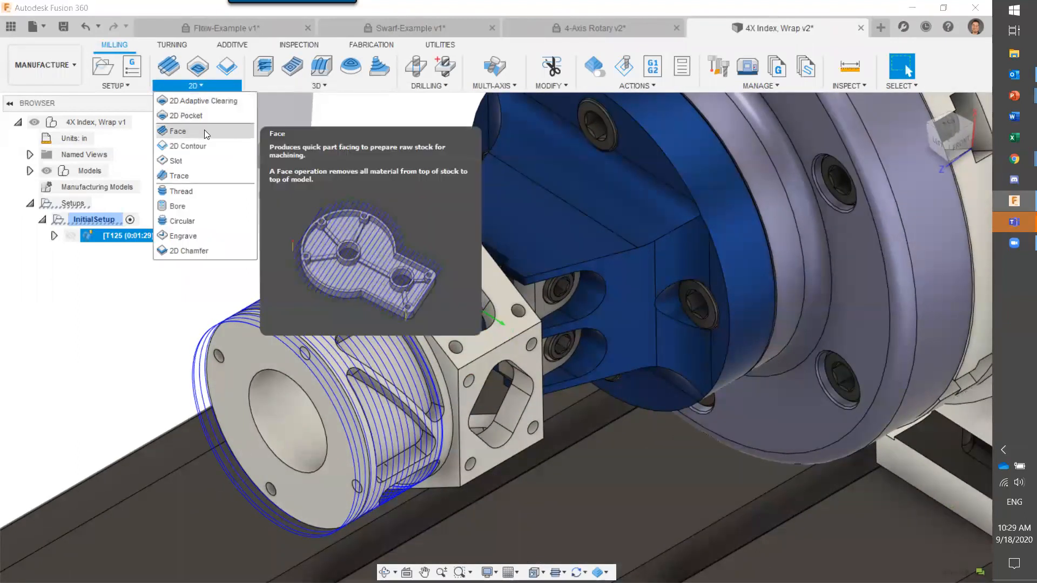
pyautogui.click(204, 129)
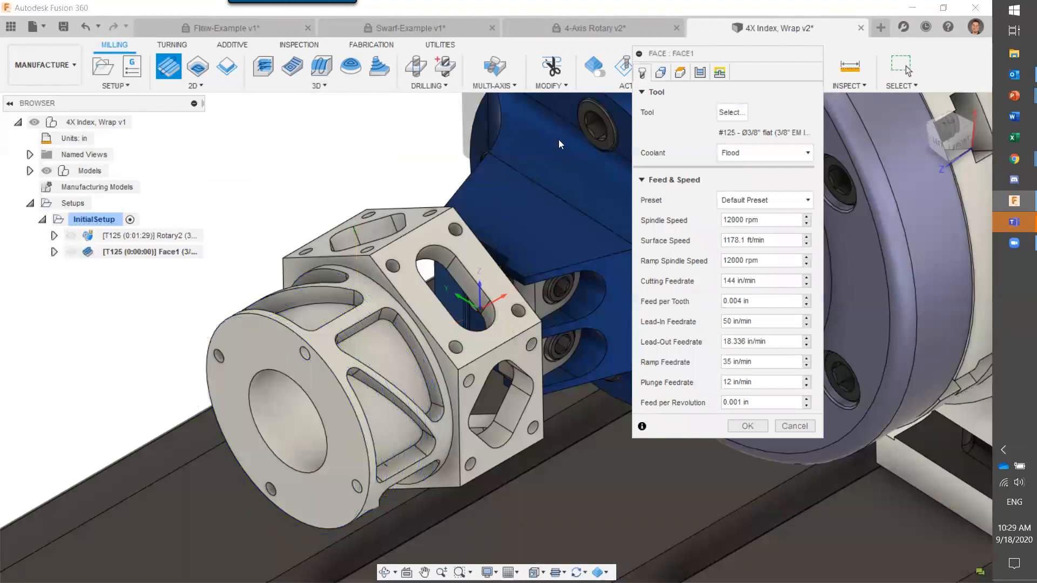
pyautogui.click(732, 113)
pyautogui.scroll(-5, 341, 216)
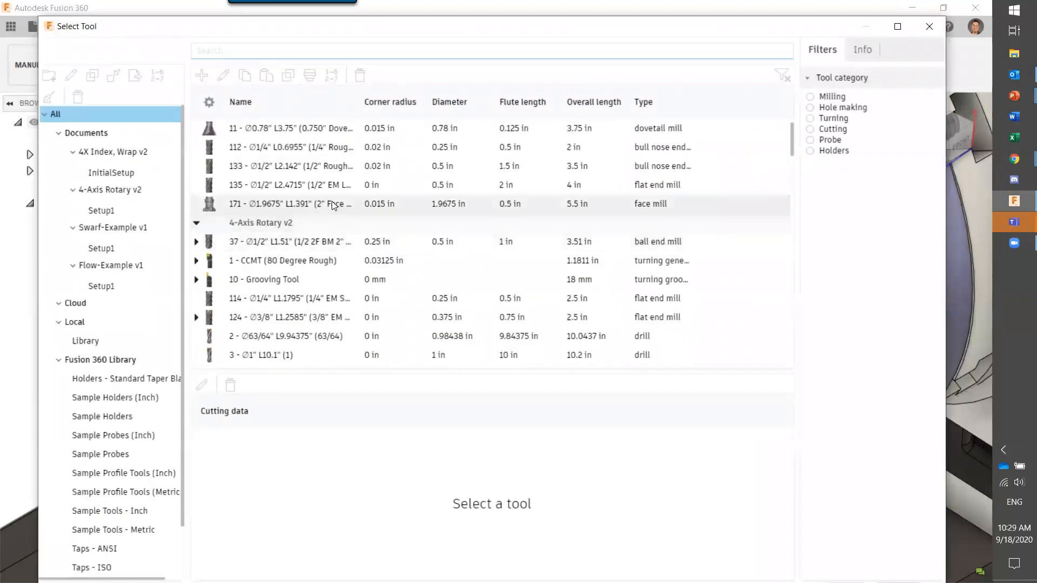
pyautogui.click(333, 205)
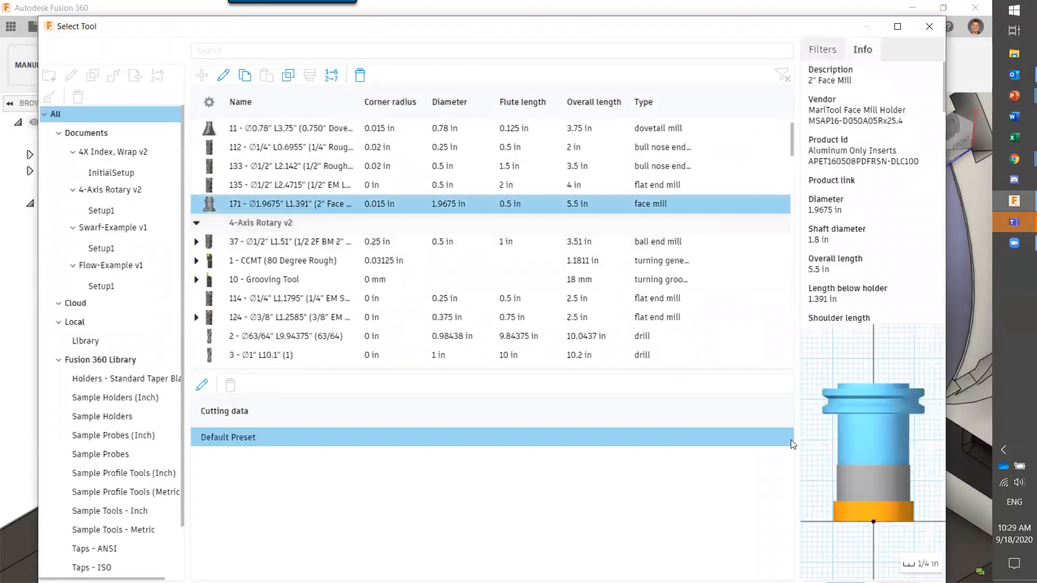
pyautogui.doubleClick(538, 207)
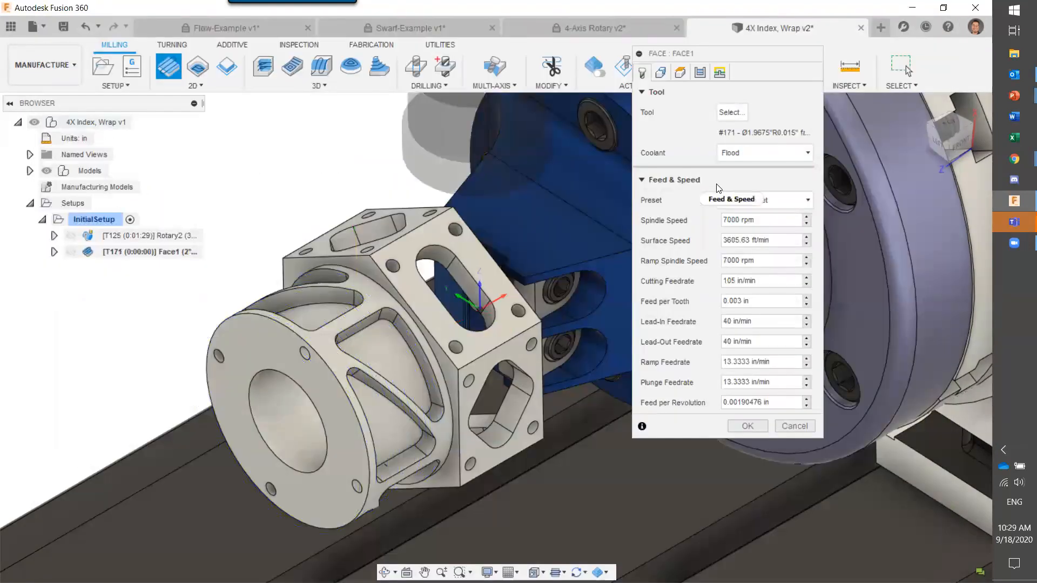
# Step: Enable the Tool Orientation override in the face operation's geometry settings
pyautogui.click(661, 74)
pyautogui.keyDown('shift'); pyautogui.moveTo(495, 281); pyautogui.dragTo(621, 268, button='middle'); pyautogui.keyUp('shift')
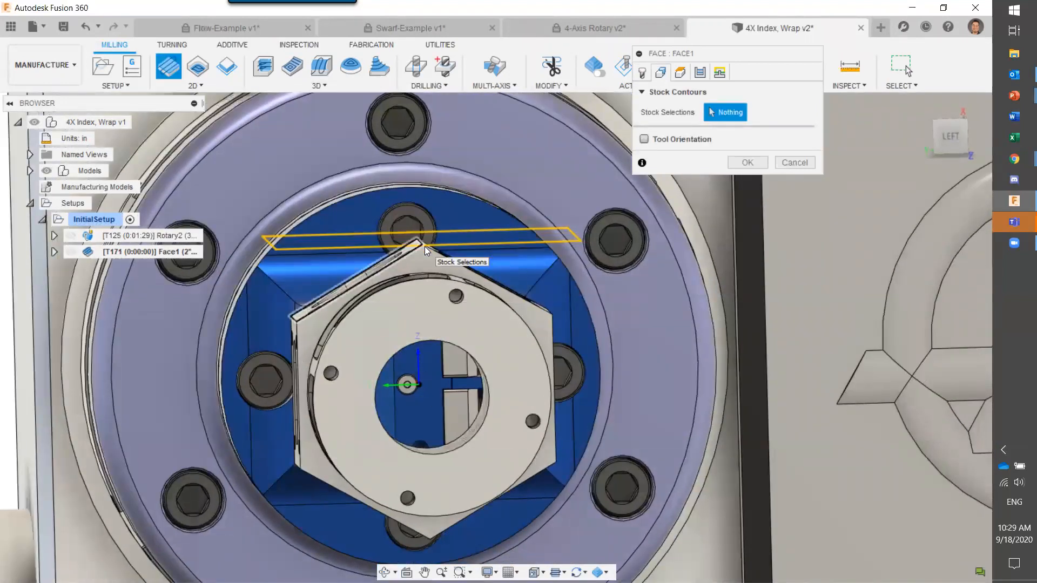
pyautogui.keyDown('shift'); pyautogui.moveTo(489, 298); pyautogui.dragTo(427, 350, button='middle'); pyautogui.keyUp('shift')
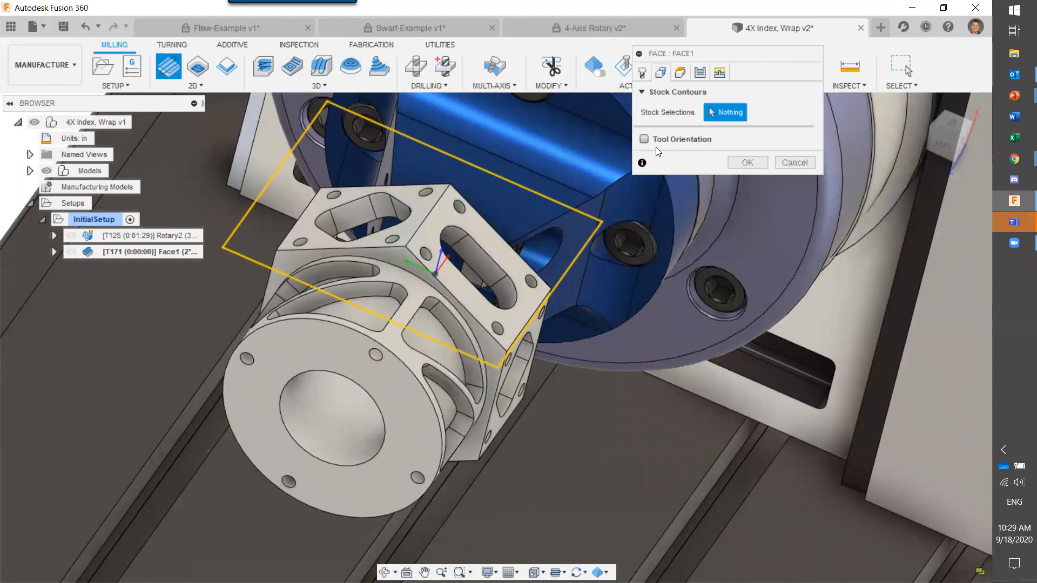
pyautogui.press('ctrl')
pyautogui.moveTo(646, 138)
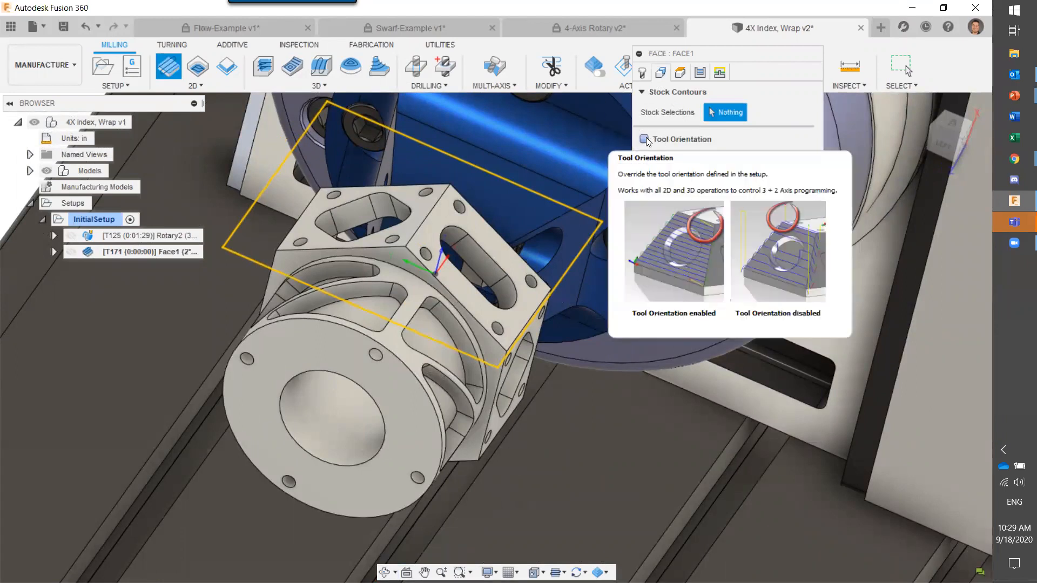
pyautogui.click(697, 142)
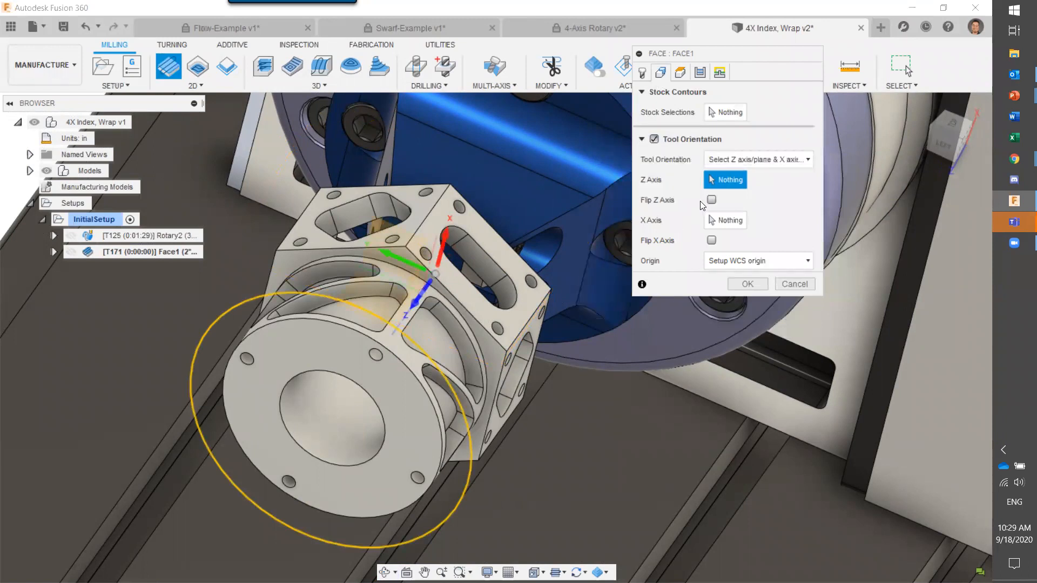
# Step: Orient the tool with the Z axis normal to the angled hexagon flat and the X axis along the part's central bore
pyautogui.keyDown('shift'); pyautogui.moveTo(529, 321); pyautogui.dragTo(479, 233, button='middle'); pyautogui.keyUp('shift')
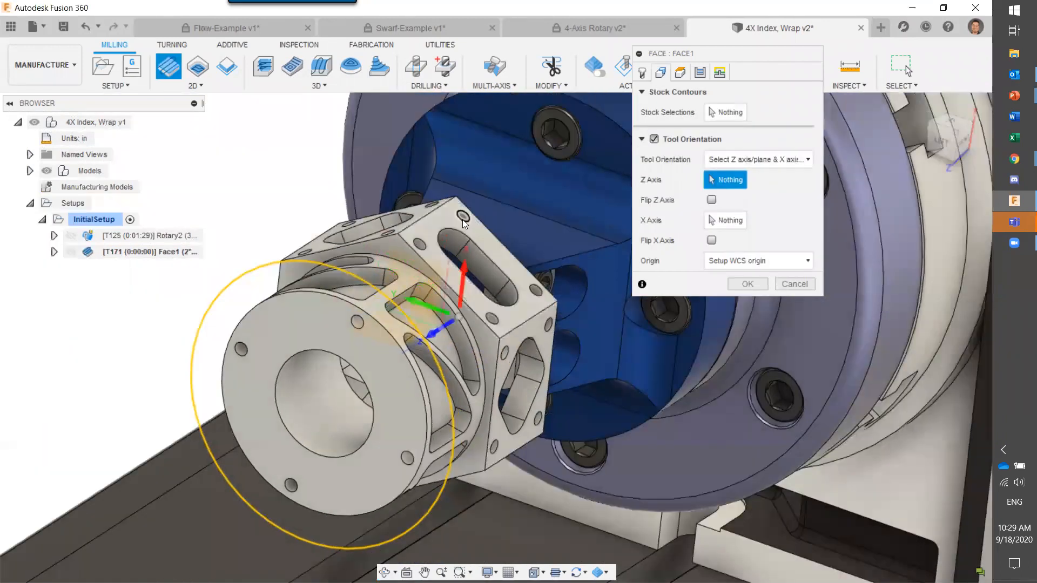
pyautogui.click(497, 243)
pyautogui.keyDown('shift'); pyautogui.moveTo(516, 373); pyautogui.dragTo(410, 348, button='middle'); pyautogui.keyUp('shift')
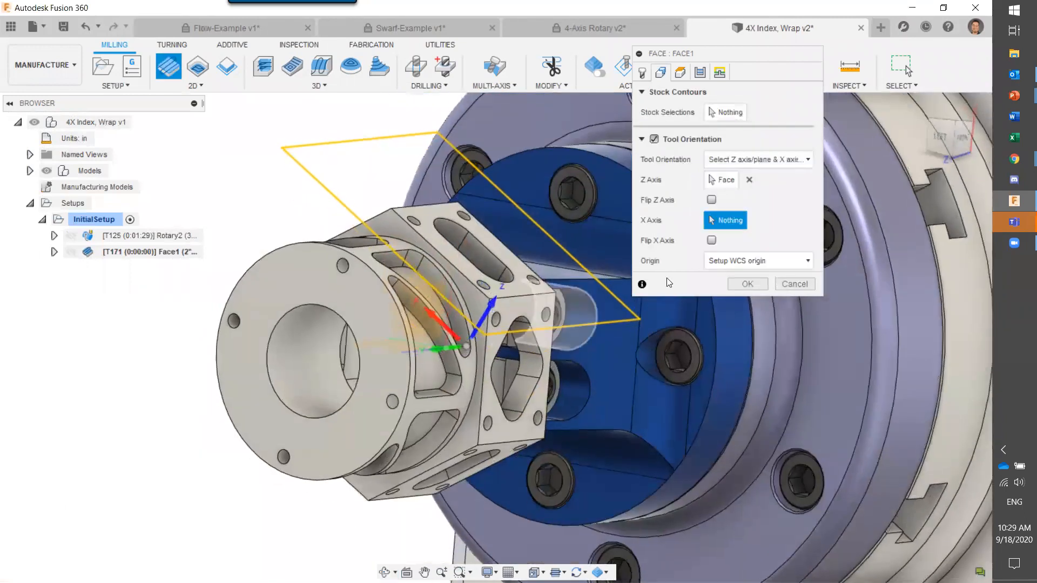
pyautogui.click(313, 349)
pyautogui.keyDown('shift'); pyautogui.moveTo(349, 370); pyautogui.dragTo(342, 385, button='middle'); pyautogui.keyUp('shift')
pyautogui.keyDown('shift'); pyautogui.moveTo(425, 341); pyautogui.dragTo(389, 303, button='middle'); pyautogui.keyUp('shift')
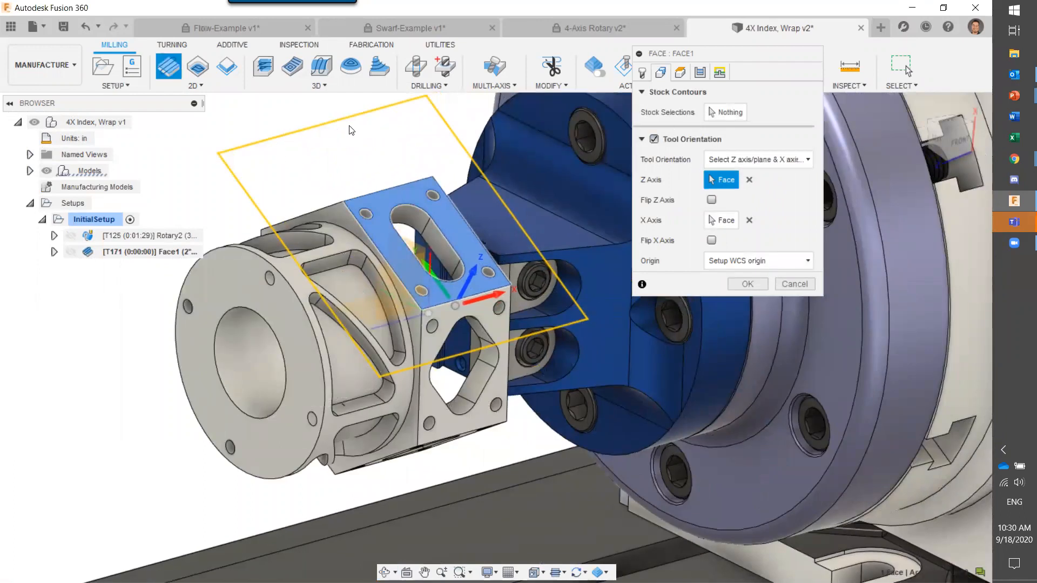
# Step: Select the outline of the same angled hexagon flat as the face operation's stock contour
pyautogui.click(726, 111)
pyautogui.click(397, 185)
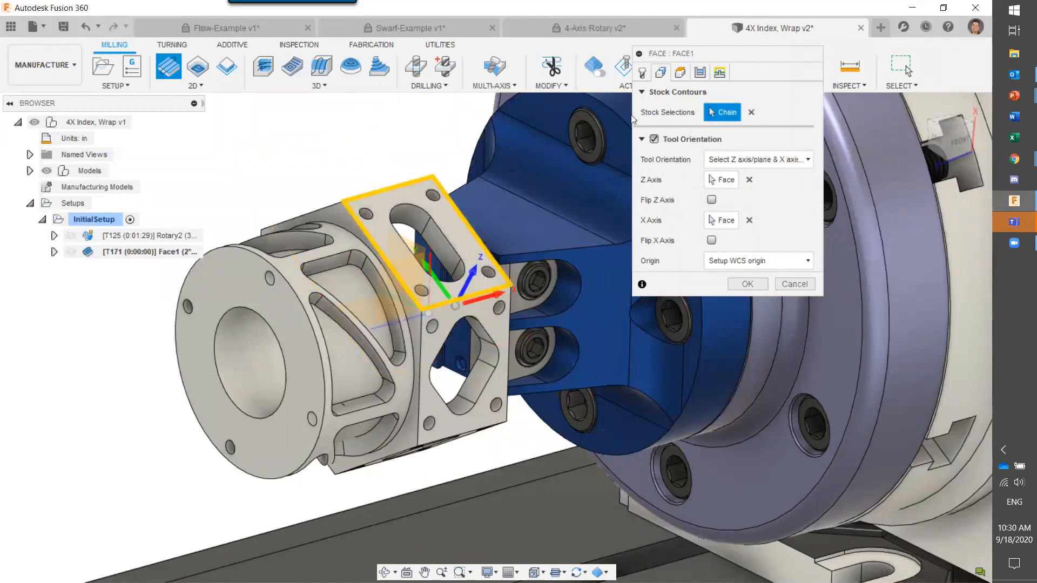
pyautogui.keyDown('shift'); pyautogui.moveTo(465, 160); pyautogui.dragTo(370, 227, button='middle'); pyautogui.keyUp('shift')
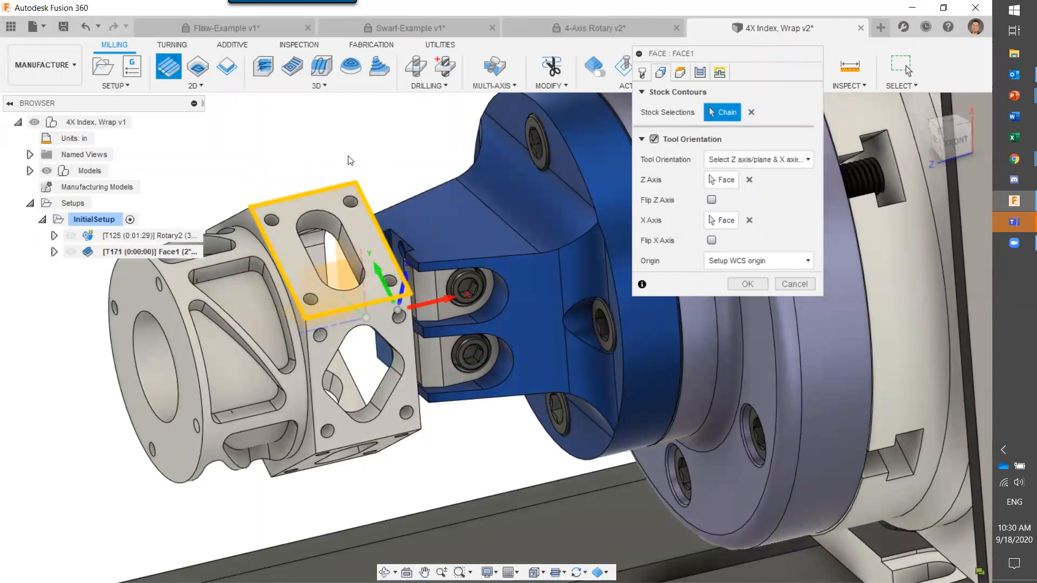
# Step: Set the pass direction to 90 degrees, enable Multiple Depths with a .150 in maximum stepdown, and generate the facing toolpath
pyautogui.click(700, 72)
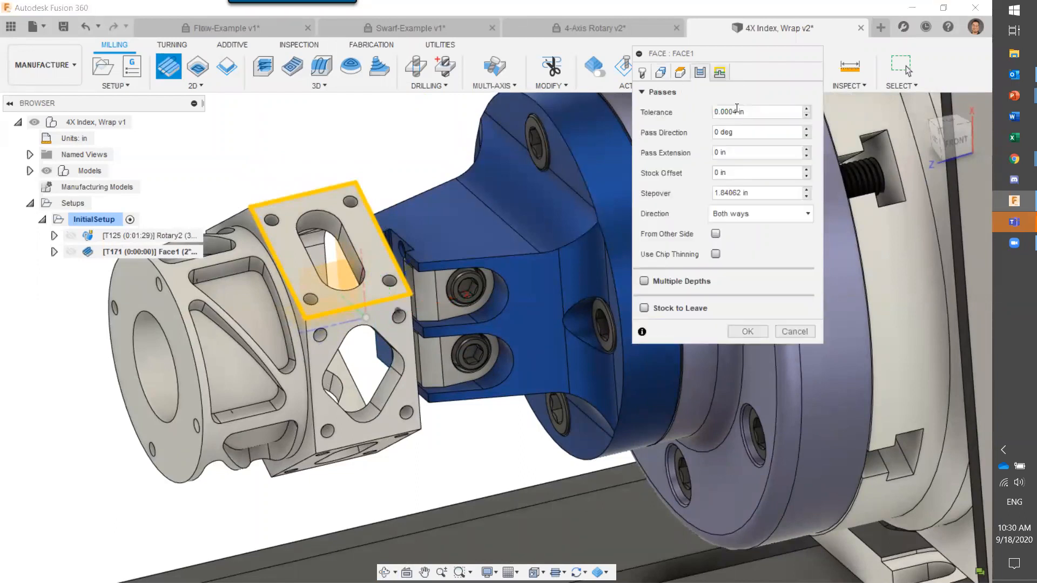
pyautogui.click(749, 132)
pyautogui.write('90')
pyautogui.click(645, 280)
pyautogui.click(669, 305)
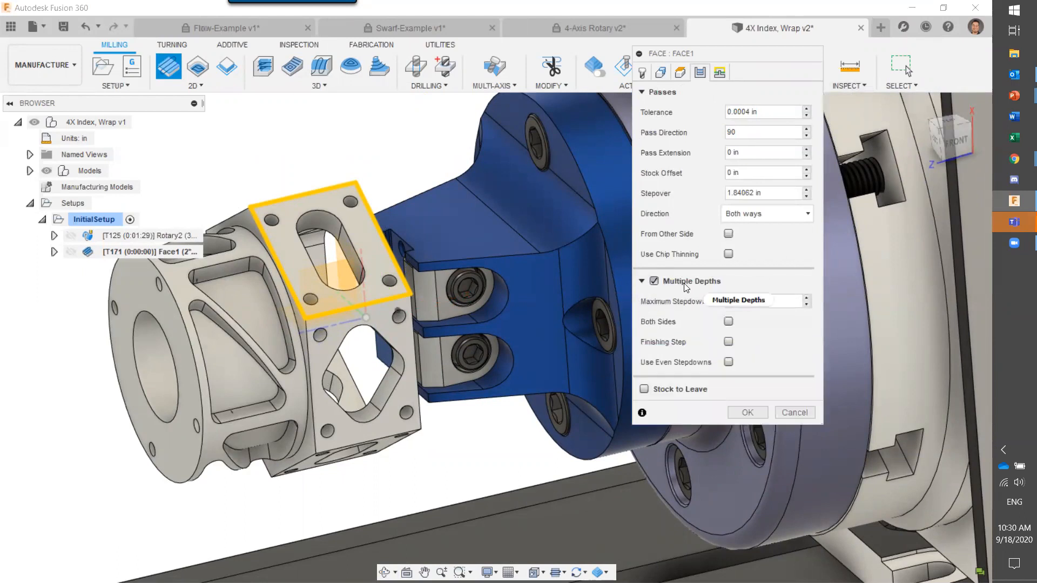
pyautogui.moveTo(686, 286)
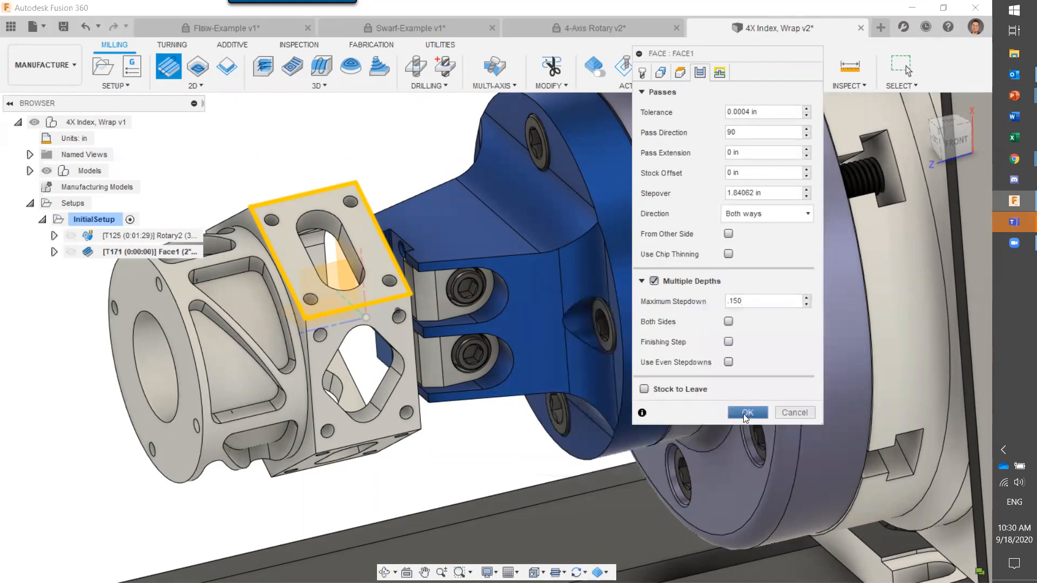
pyautogui.click(744, 414)
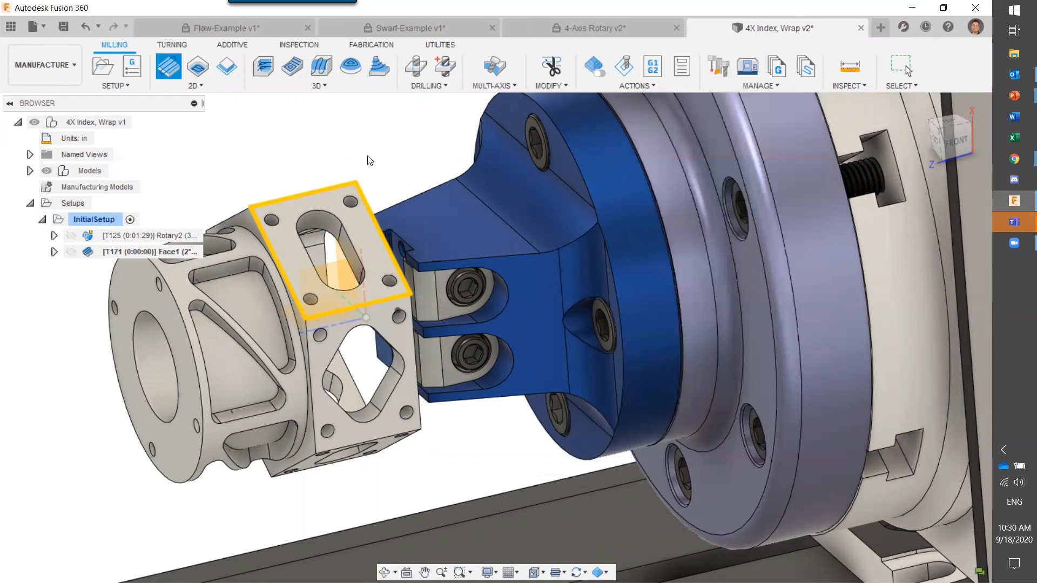
pyautogui.keyDown('shift'); pyautogui.moveTo(402, 157); pyautogui.dragTo(477, 245, button='middle'); pyautogui.keyUp('shift')
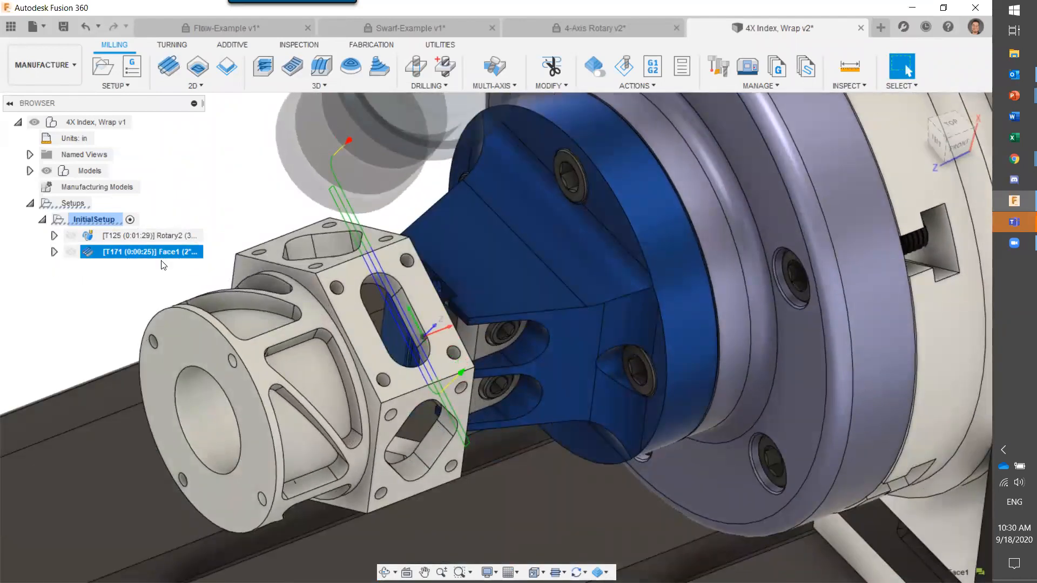
# Step: Duplicate the Face1 operation and clear the stock contour selection in the copy
pyautogui.hotkey('ctrl', 'c')
pyautogui.hotkey('ctrl', 'v')
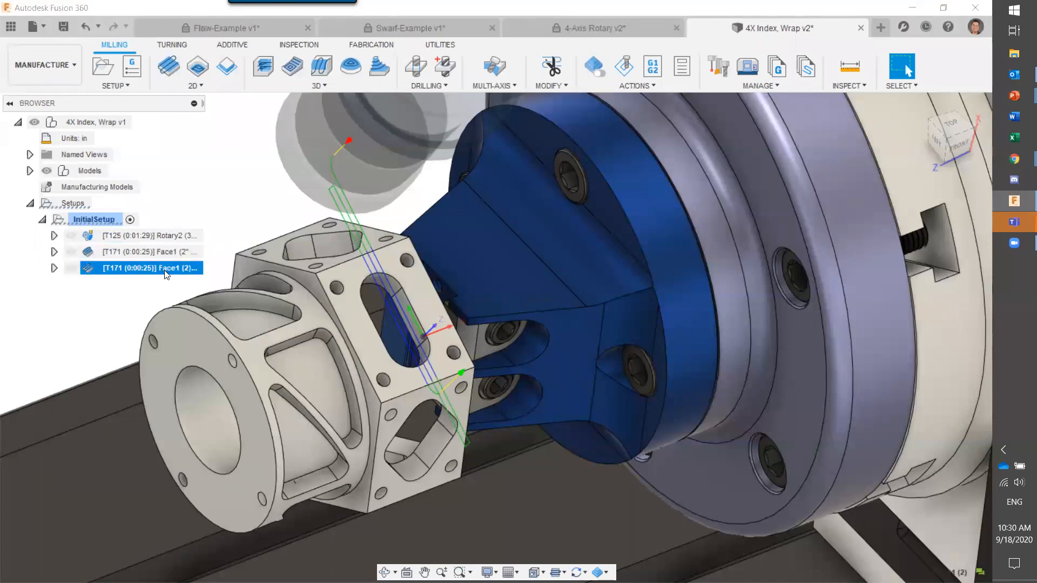
pyautogui.rightClick(168, 275)
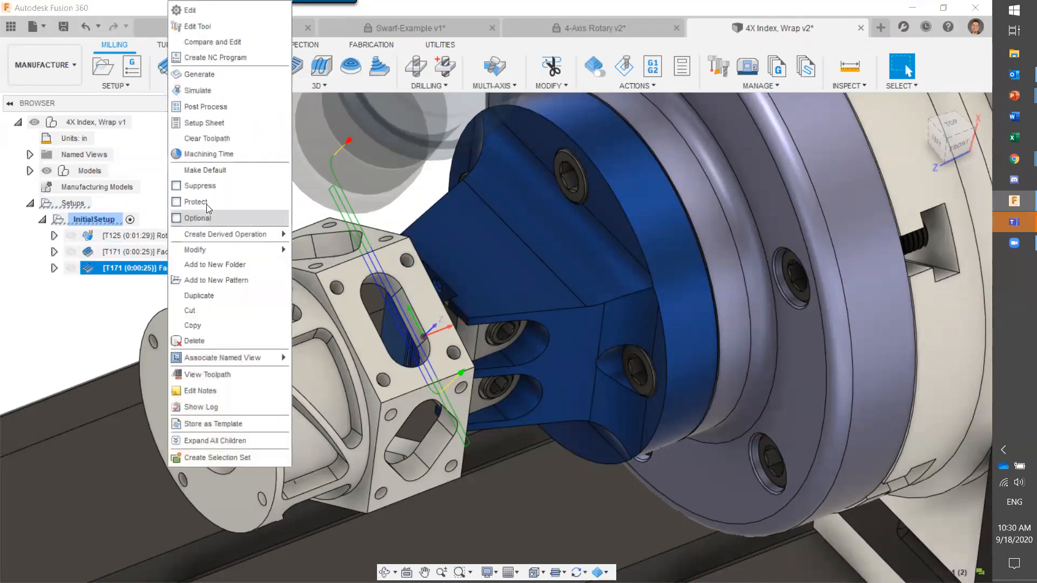
pyautogui.click(228, 17)
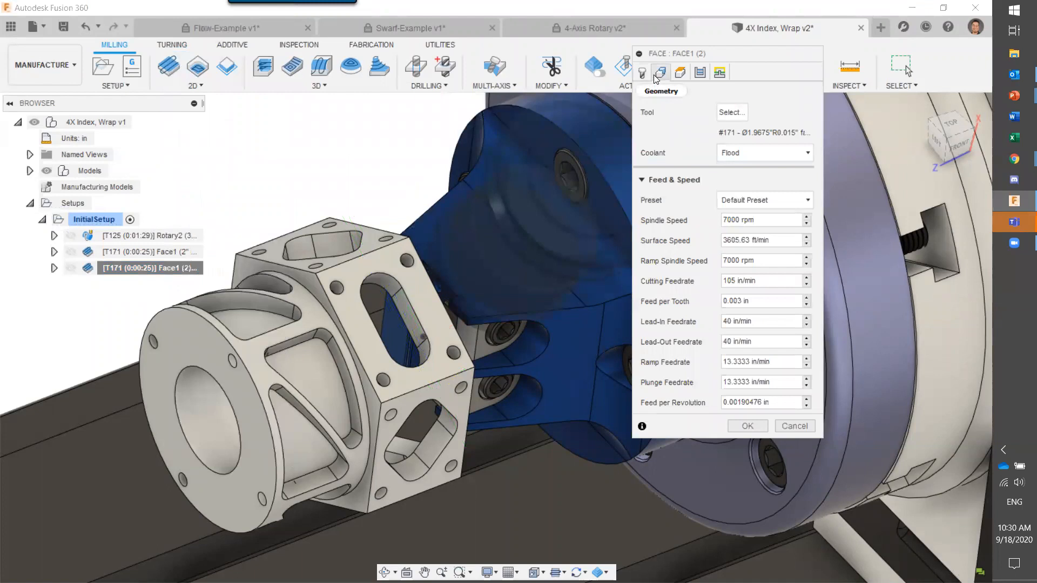
pyautogui.click(660, 72)
pyautogui.click(745, 113)
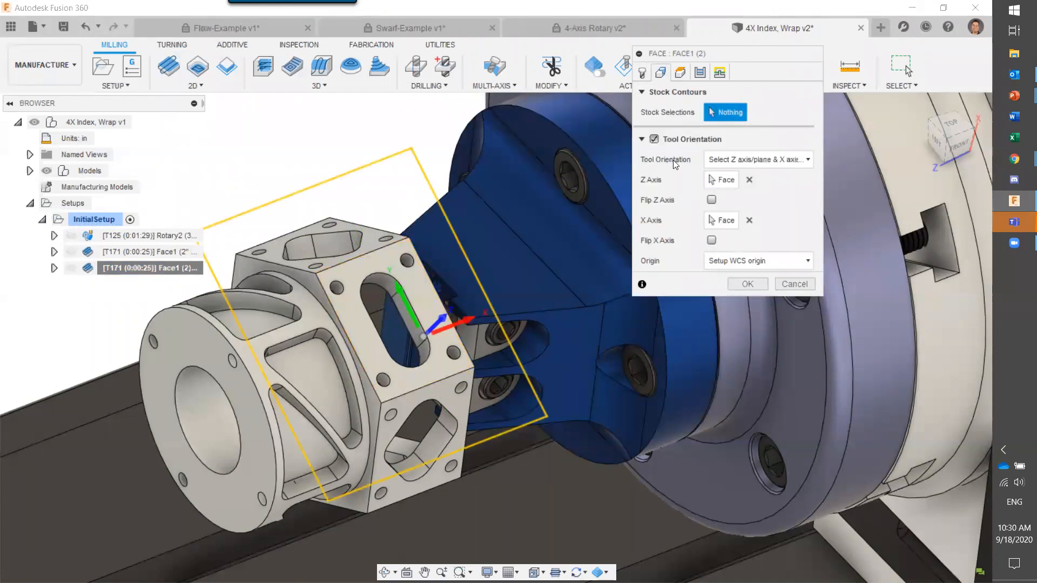
# Step: Reorient the copied operation's Z axis to the uppermost hexagon flat, select that flat's outline as stock contour, and generate the toolpath
pyautogui.click(749, 180)
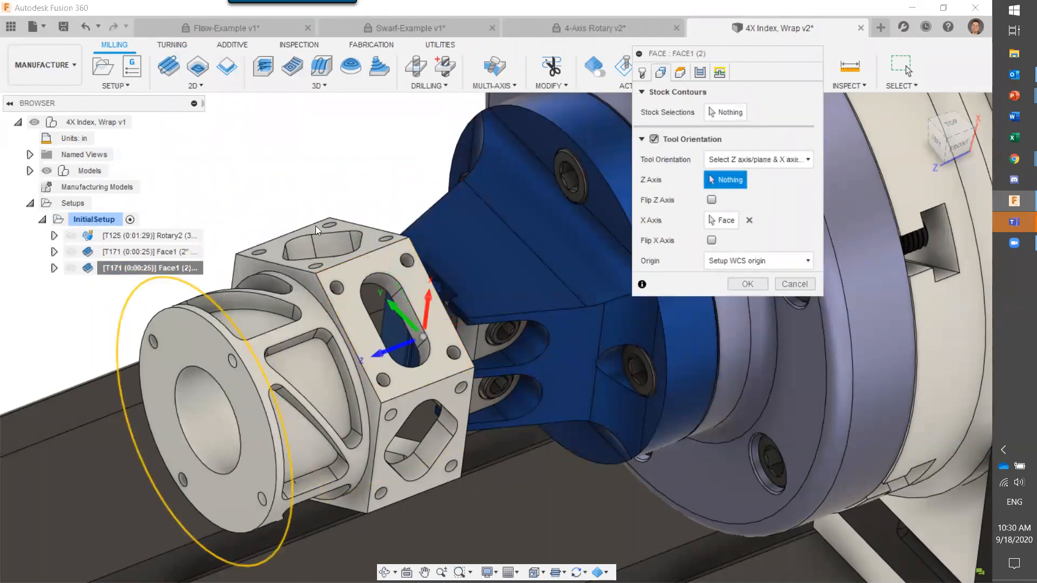
pyautogui.click(374, 240)
pyautogui.keyDown('shift'); pyautogui.moveTo(390, 177); pyautogui.dragTo(378, 201, button='middle'); pyautogui.keyUp('shift')
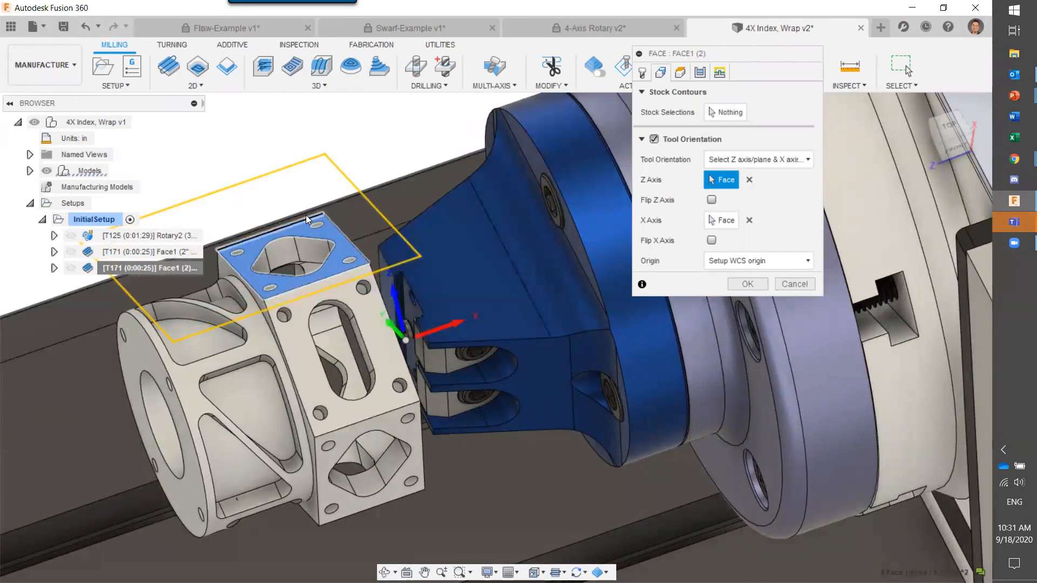
pyautogui.click(711, 115)
pyautogui.click(333, 222)
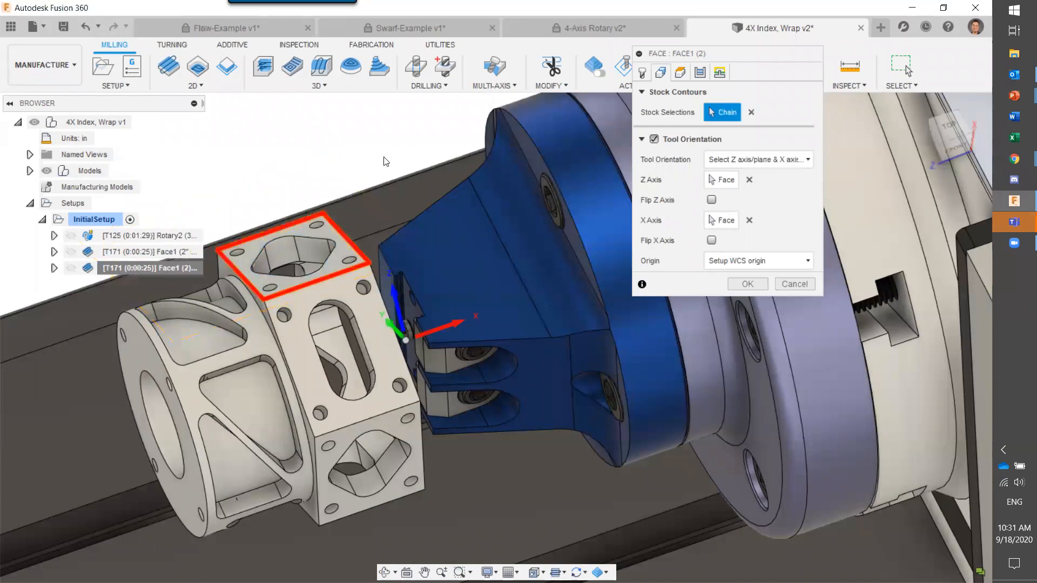
pyautogui.click(748, 284)
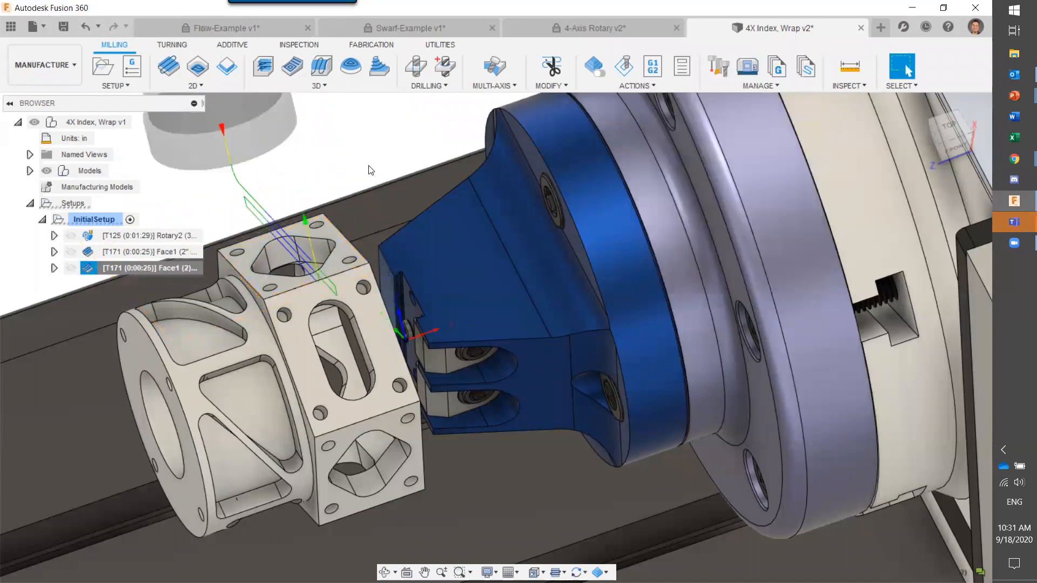
pyautogui.moveTo(417, 171); pyautogui.dragTo(346, 161, button='middle')
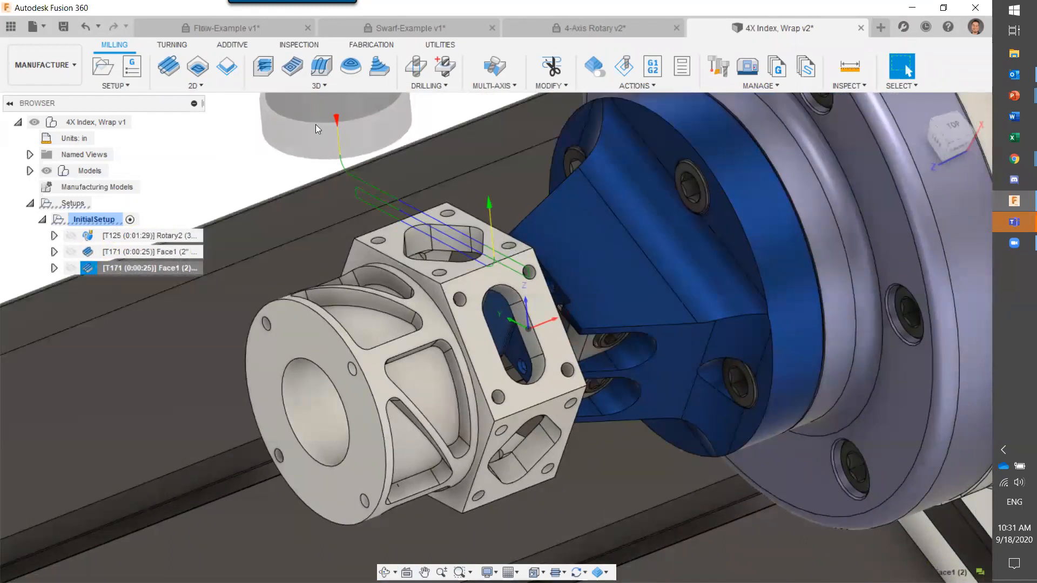
pyautogui.click(198, 86)
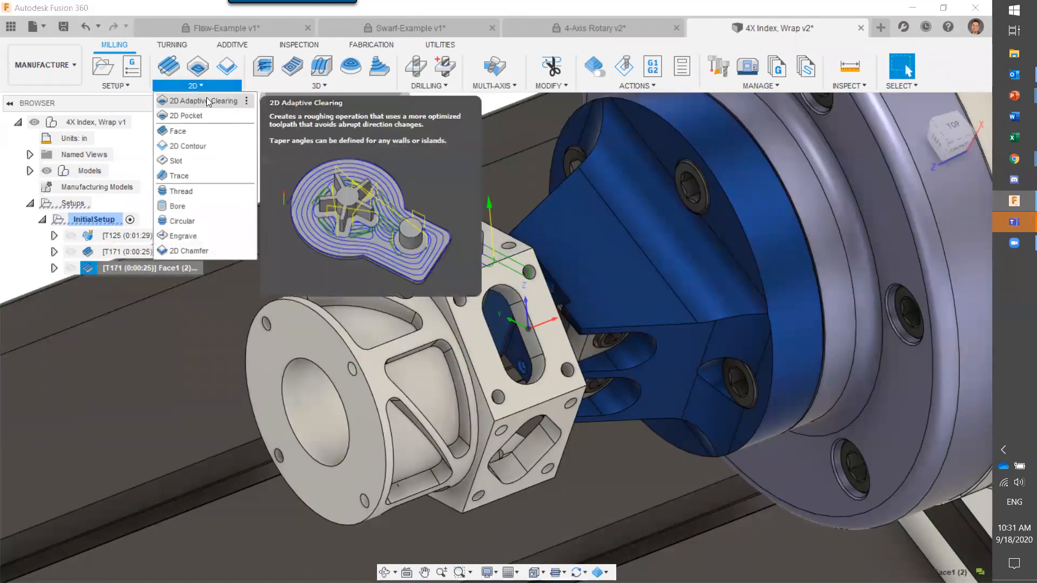
pyautogui.click(208, 103)
pyautogui.press('Escape')
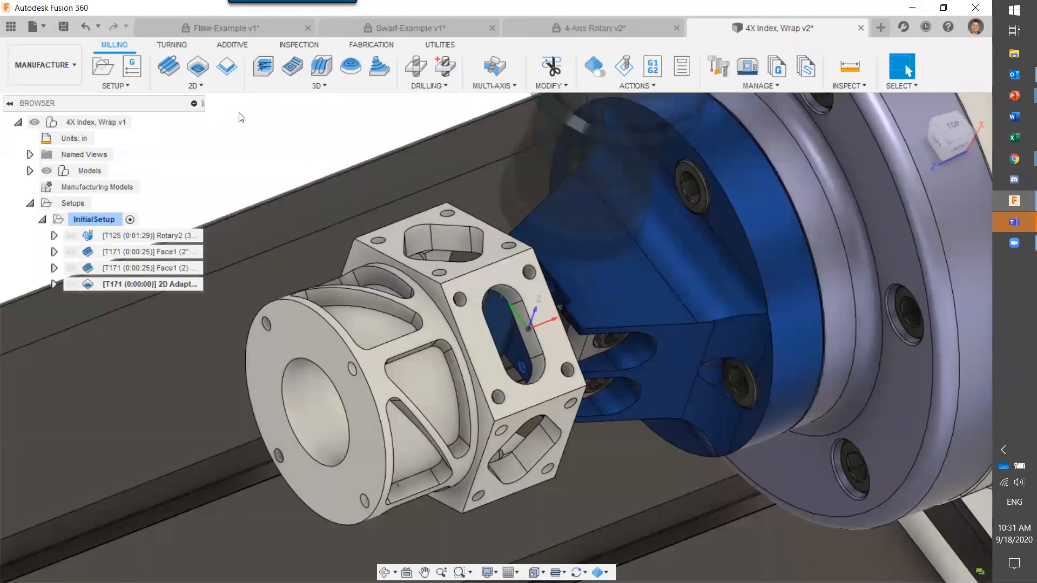
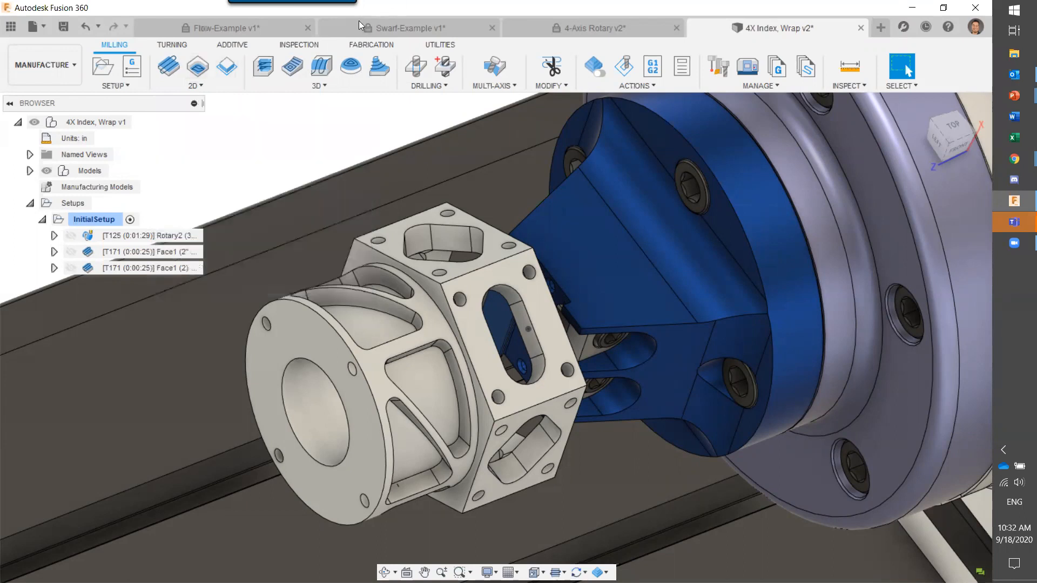
# Step: Start a 2D Adaptive operation and choose tool 125, the 3/8" long flat end mill
pyautogui.click(198, 67)
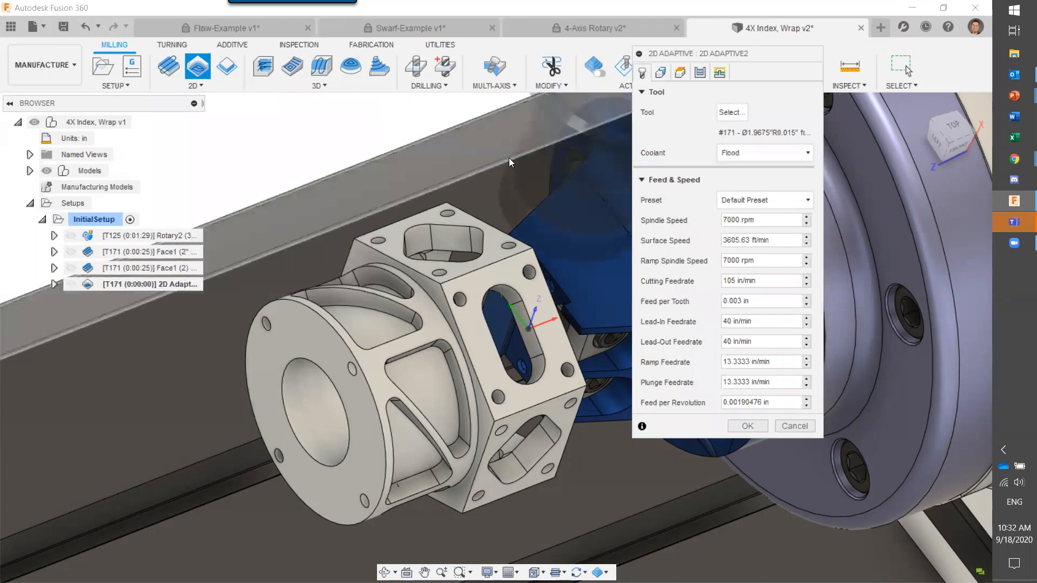
pyautogui.click(720, 118)
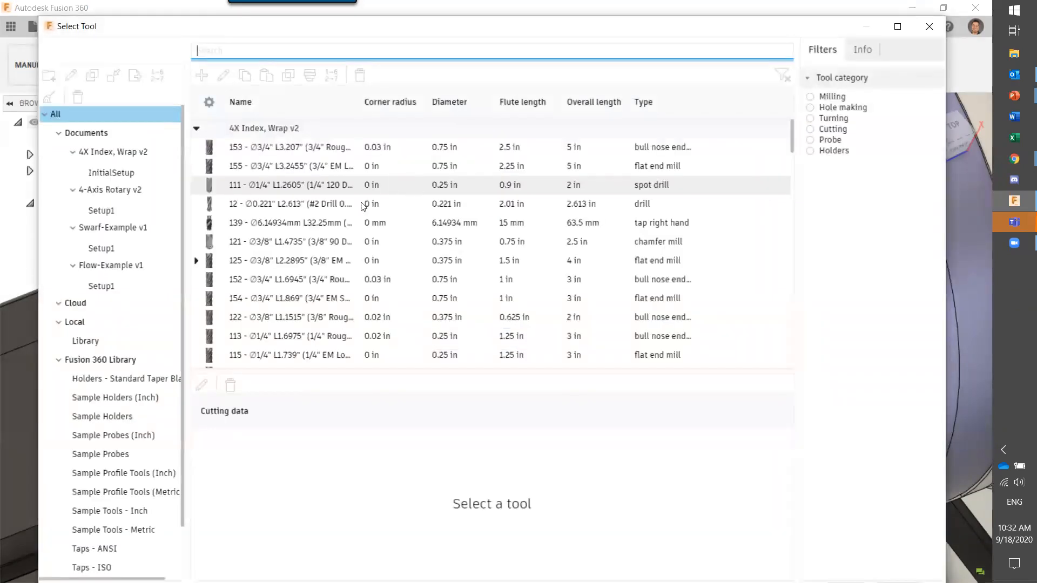
pyautogui.click(351, 264)
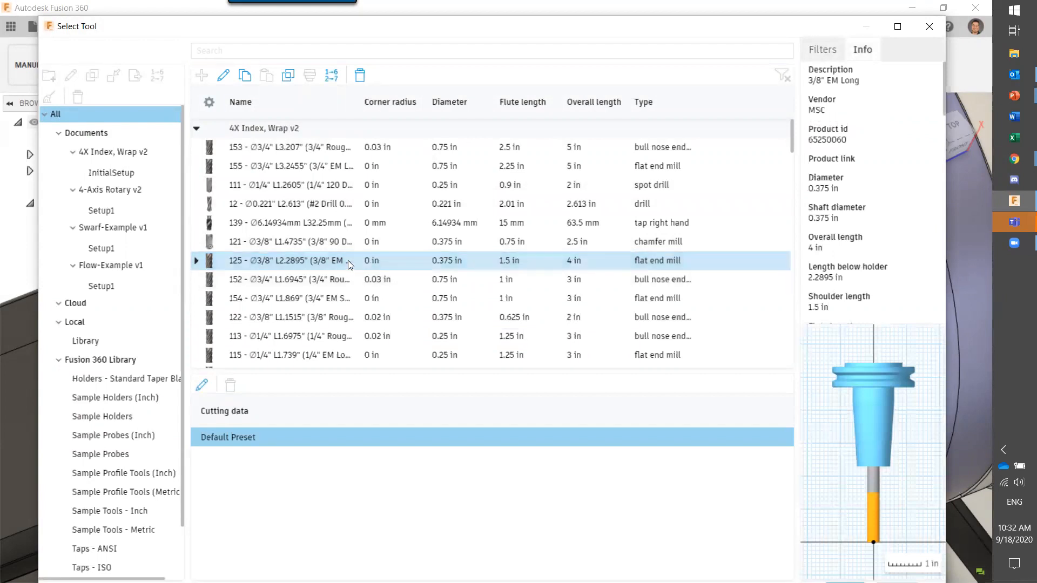
pyautogui.doubleClick(348, 260)
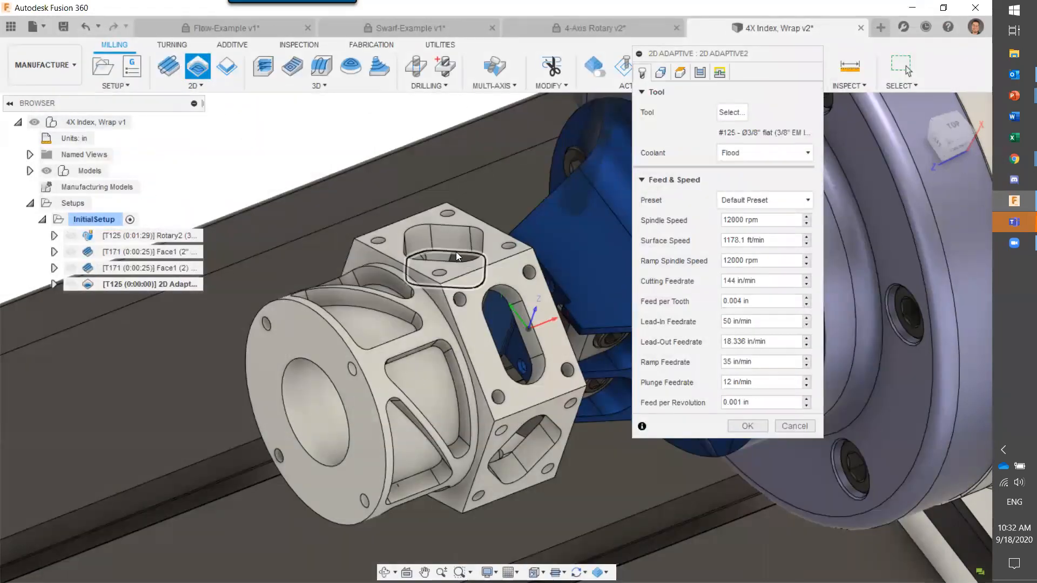
# Step: Select the lower edge loop of the window in the uppermost hexagon flat as the pocket chain
pyautogui.keyDown('shift'); pyautogui.moveTo(393, 134); pyautogui.dragTo(411, 302, button='middle'); pyautogui.keyUp('shift')
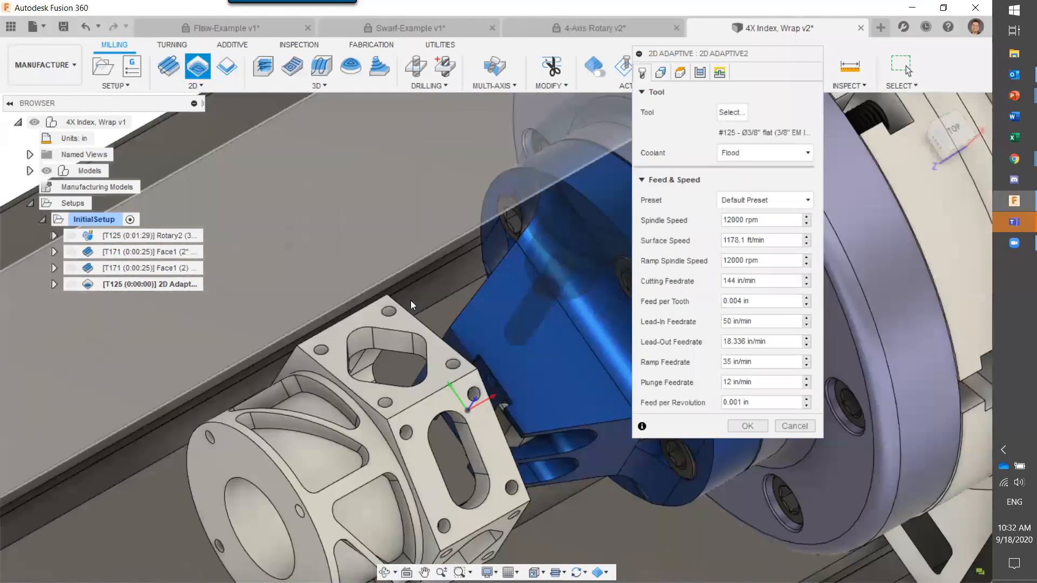
pyautogui.click(394, 350)
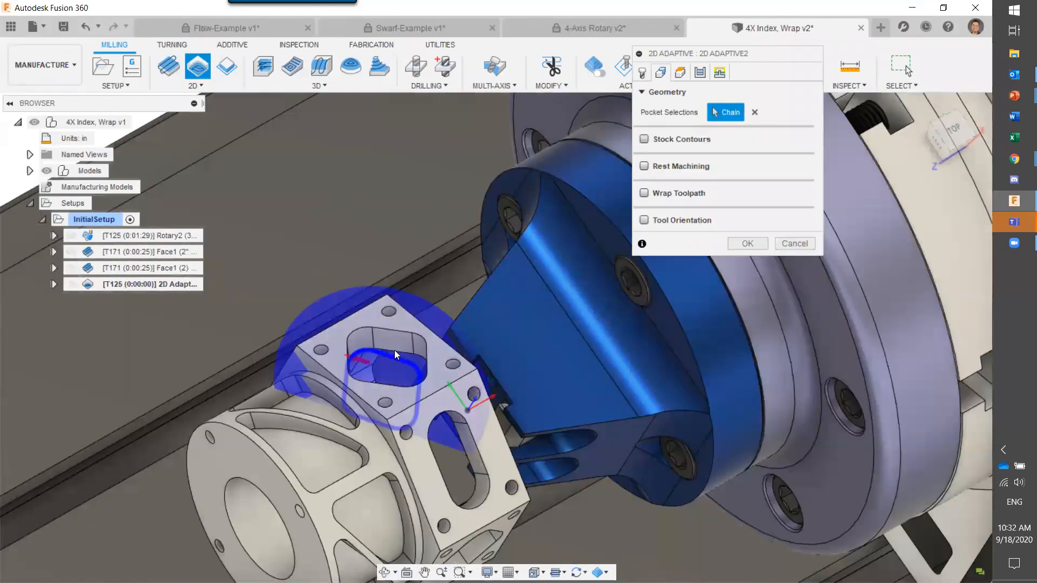
pyautogui.keyDown('shift'); pyautogui.moveTo(431, 235); pyautogui.dragTo(380, 292, button='middle'); pyautogui.keyUp('shift')
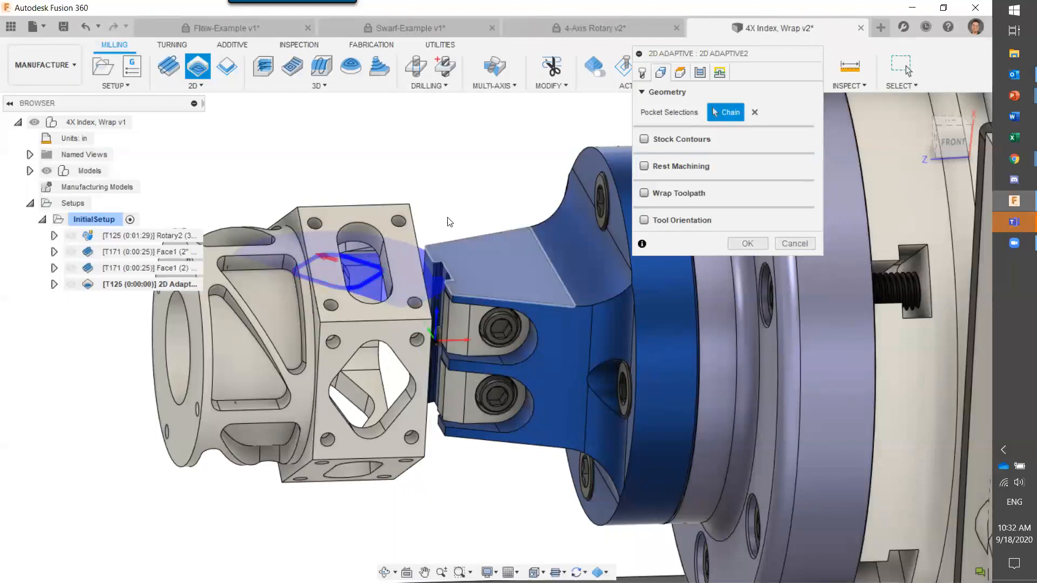
pyautogui.keyDown('shift'); pyautogui.moveTo(447, 222); pyautogui.dragTo(528, 192, button='middle'); pyautogui.keyUp('shift')
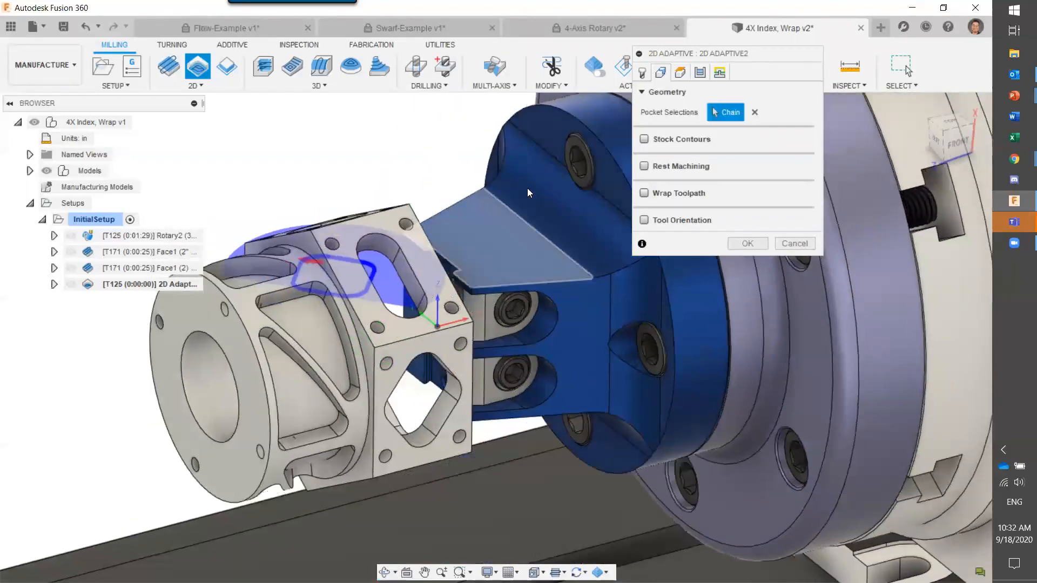
# Step: Enable Tool Orientation and pick the uppermost hexagon flat as the Z axis
pyautogui.click(644, 220)
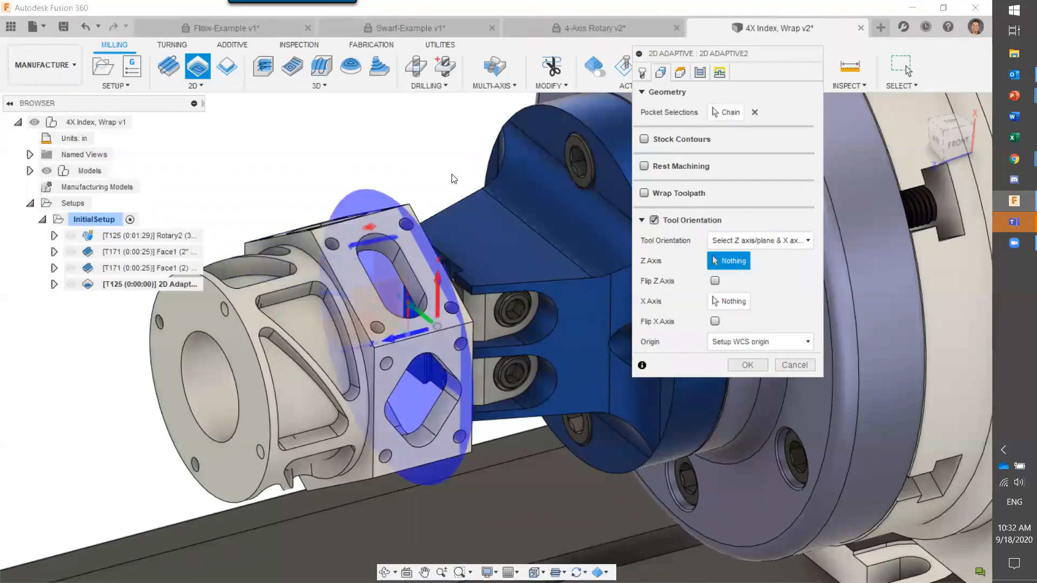
pyautogui.moveTo(416, 194)
pyautogui.keyDown('shift'); pyautogui.mouseDown(button='middle')
pyautogui.moveTo(427, 207)
pyautogui.moveTo(402, 206)
pyautogui.mouseUp(button='middle'); pyautogui.keyUp('shift')
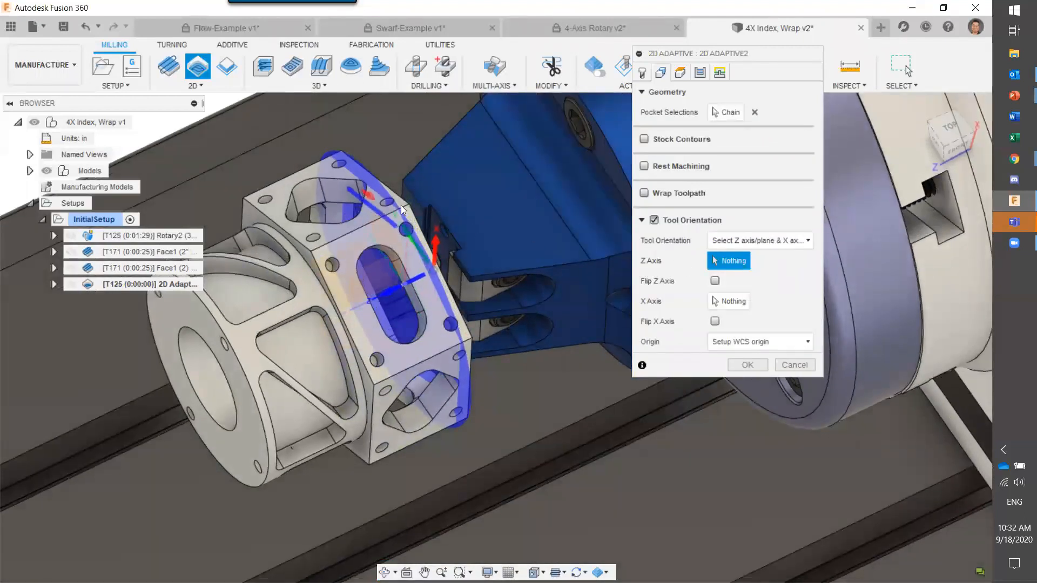
pyautogui.click(318, 170)
pyautogui.keyDown('shift'); pyautogui.moveTo(288, 156); pyautogui.dragTo(377, 230, button='middle'); pyautogui.keyUp('shift')
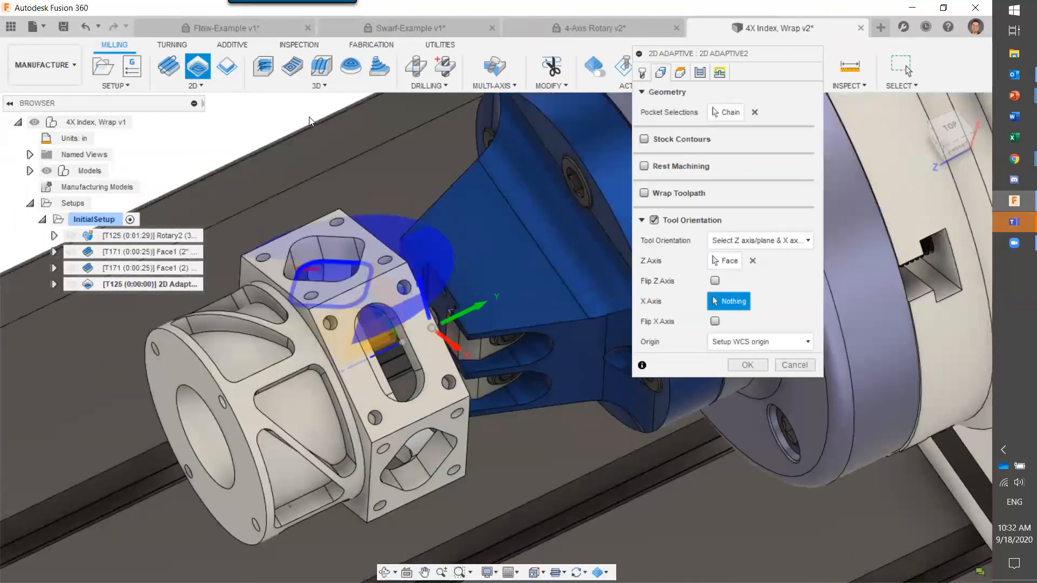
# Step: Enable Multiple Depths, clear the Maximum Roughing Stepdown value and open its expression editor
pyautogui.click(700, 72)
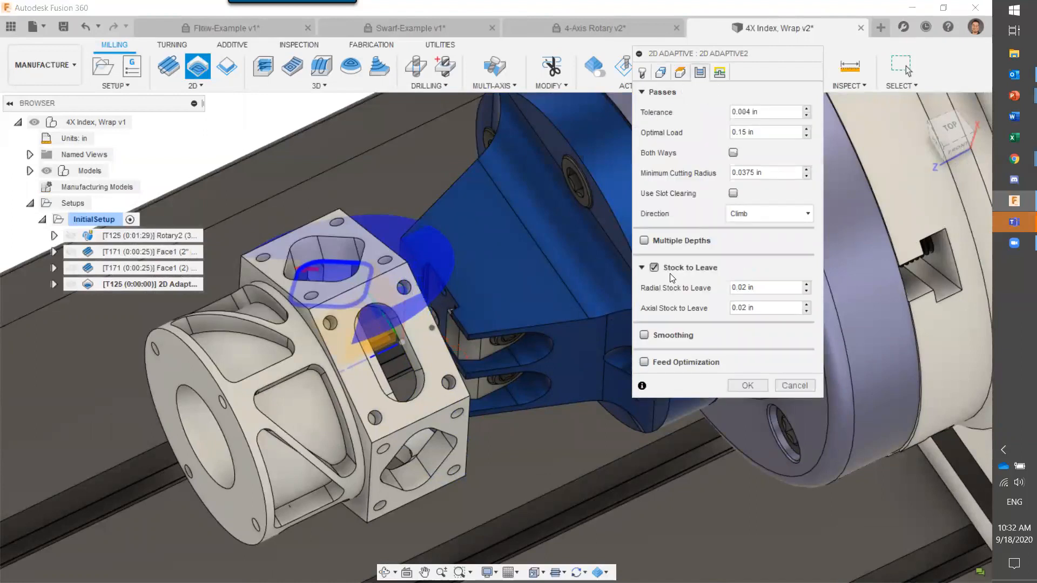
pyautogui.click(645, 241)
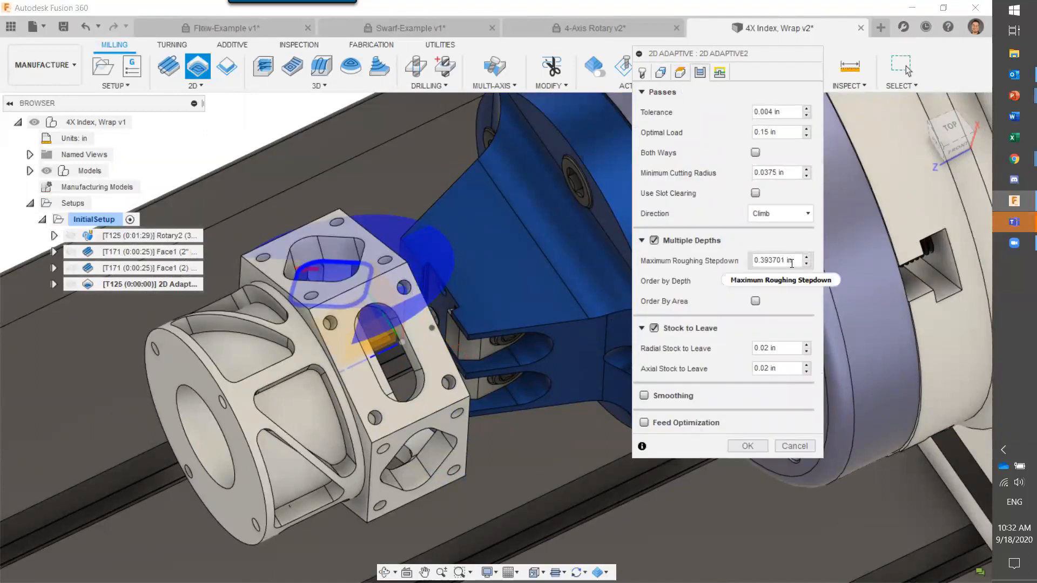
pyautogui.moveTo(794, 261); pyautogui.dragTo(746, 258)
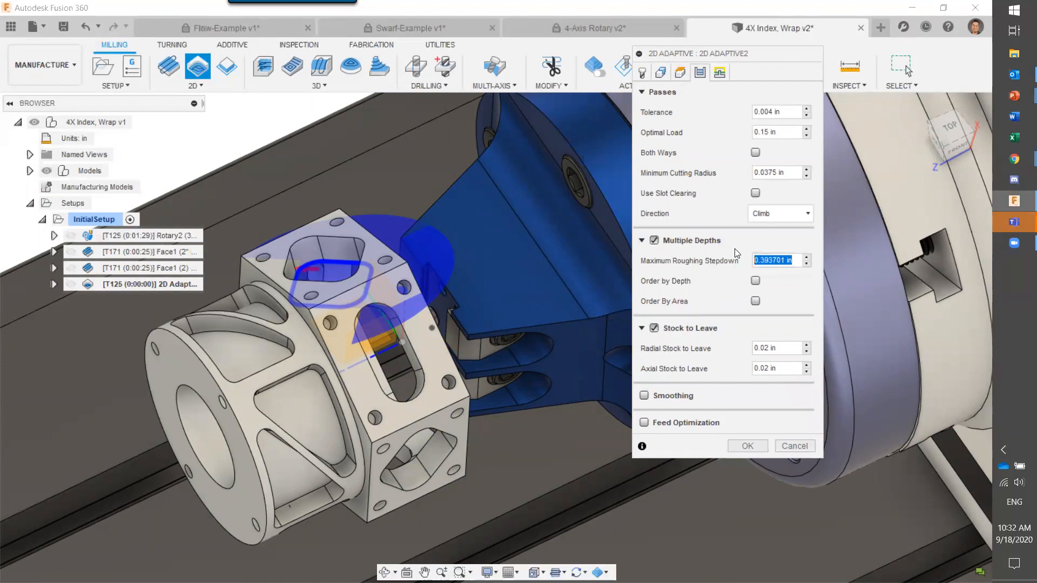
pyautogui.press('BackSpace')
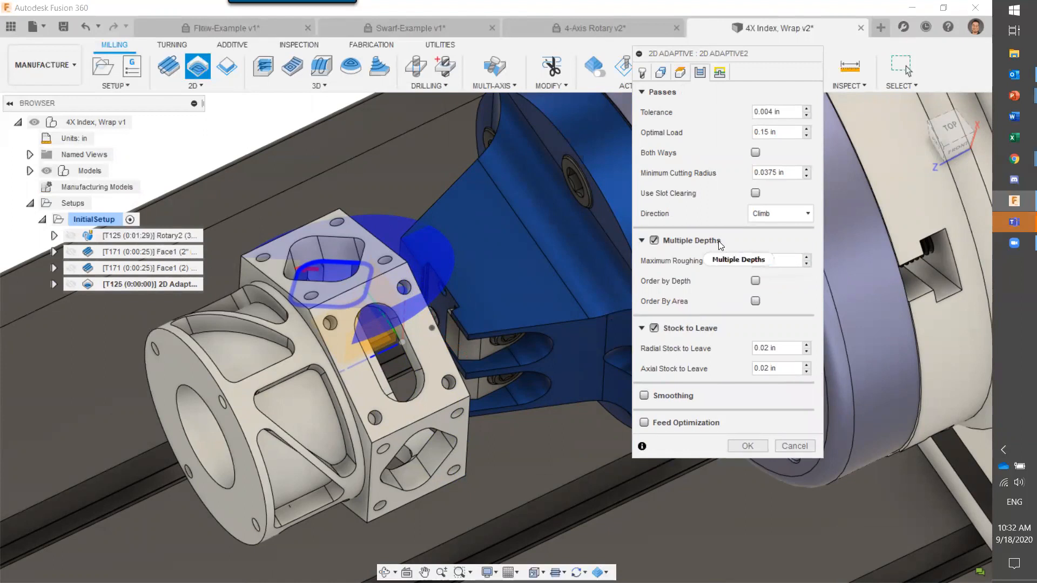
pyautogui.rightClick(777, 260)
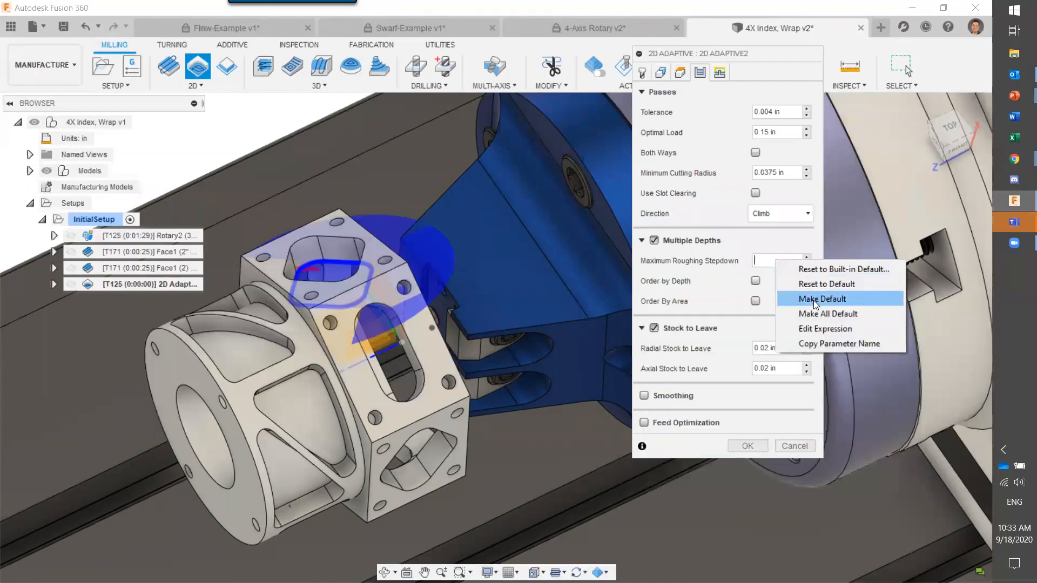
pyautogui.click(816, 329)
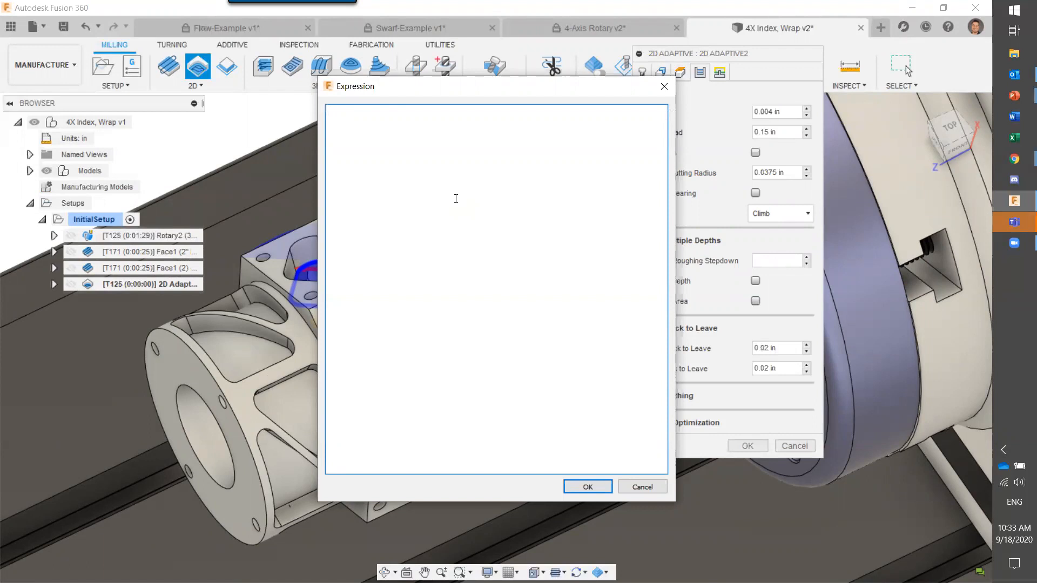
# Step: Try tool_lengthOffset divided by 2 as the stepdown expression and remove that parameter again
pyautogui.write('t')
pyautogui.write('oo')
pyautogui.click(456, 198)
pyautogui.press('BackSpace')
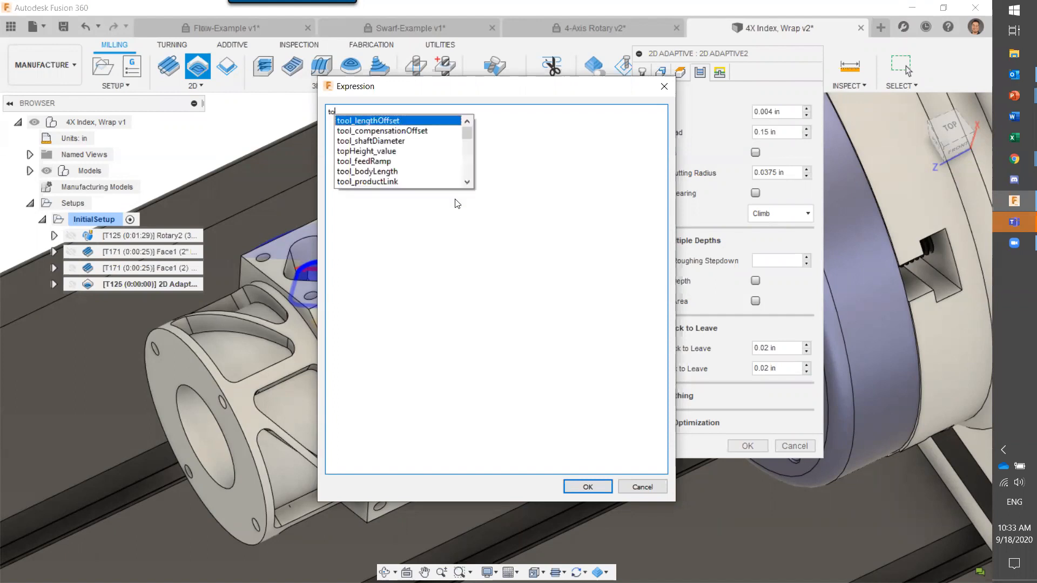
pyautogui.press('Down')
pyautogui.press('Down')
pyautogui.press('Down')
pyautogui.press('Down')
pyautogui.press('Down')
pyautogui.press('Down')
pyautogui.press('Down')
pyautogui.press('Down')
pyautogui.press('Down')
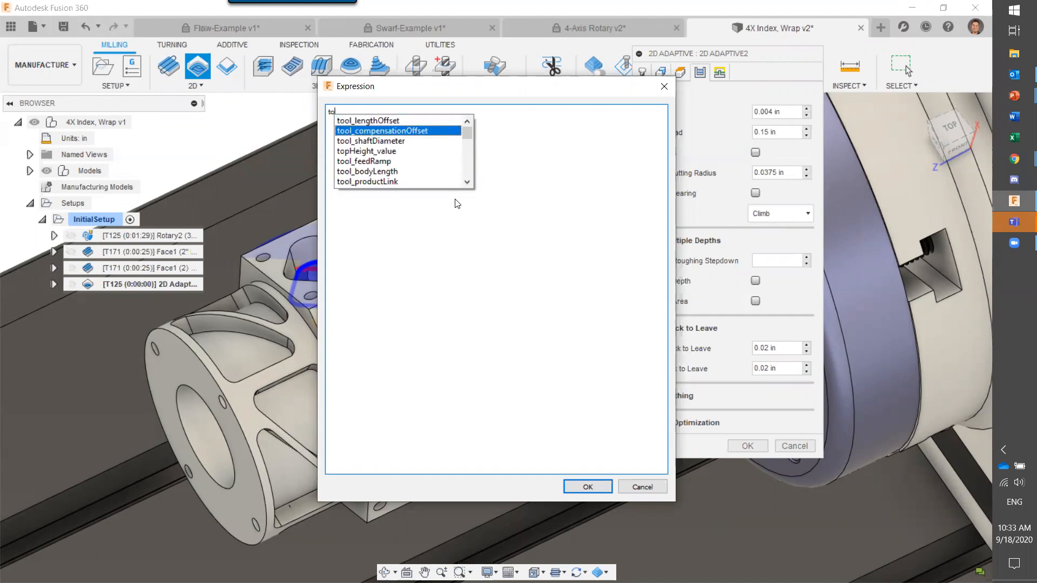
pyautogui.press('Down')
pyautogui.press('Down')
pyautogui.press('Down')
pyautogui.press('Down')
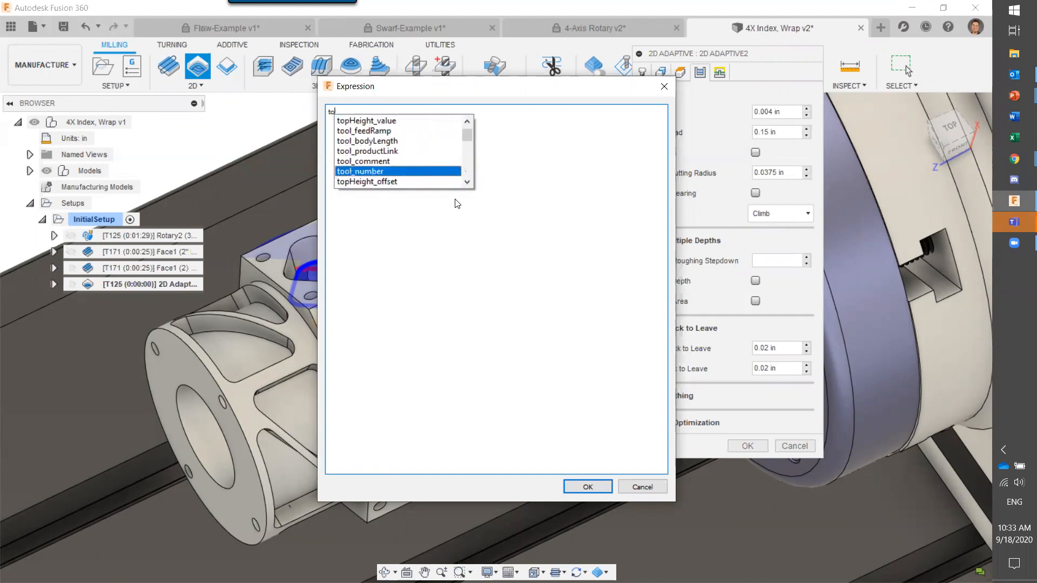
pyautogui.press('Down')
pyautogui.press('Down')
pyautogui.press('Down')
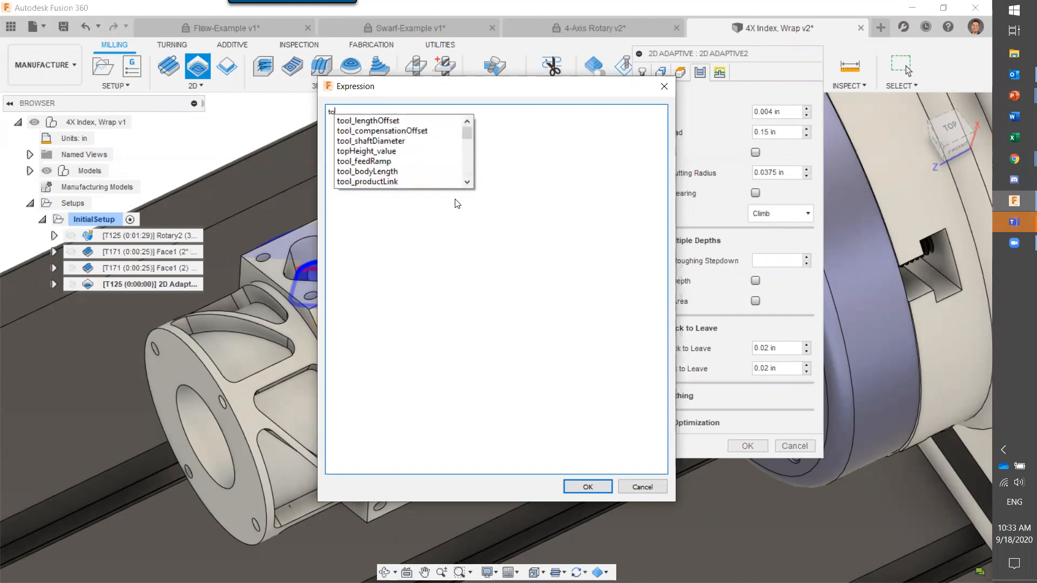
pyautogui.press('Down')
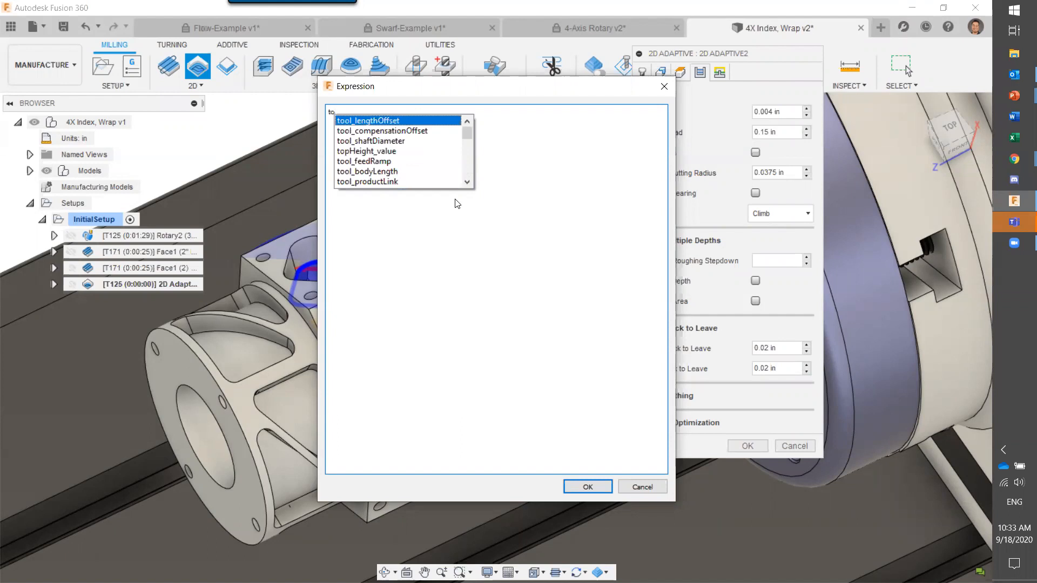
pyautogui.press('Return')
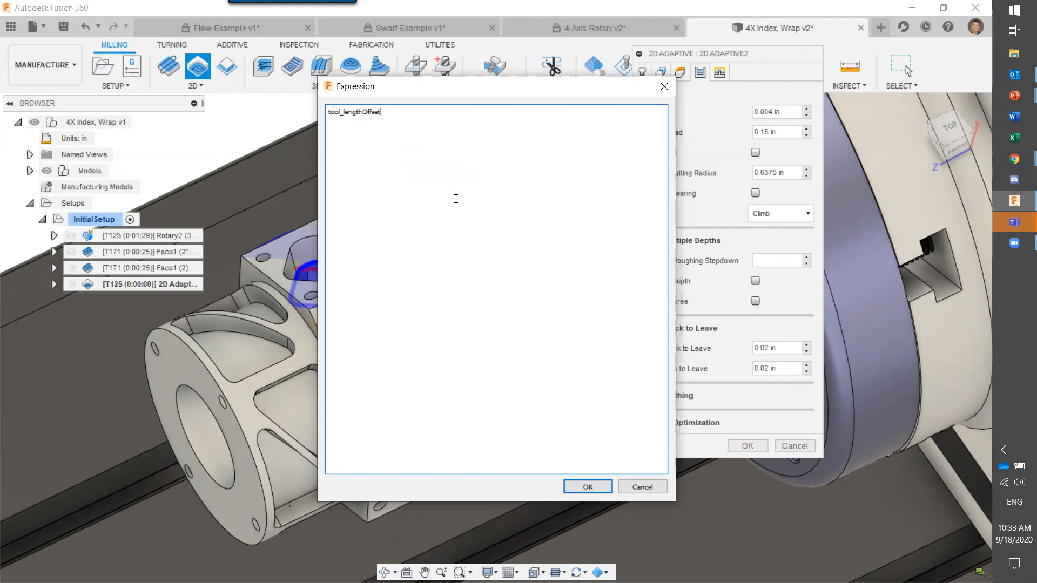
pyautogui.write('/2')
pyautogui.press('BackSpace')
pyautogui.press('BackSpace')
pyautogui.press('BackSpace')
pyautogui.press('BackSpace')
pyautogui.press('BackSpace')
pyautogui.press('BackSpace')
pyautogui.press('BackSpace')
pyautogui.press('BackSpace')
pyautogui.press('BackSpace')
pyautogui.press('BackSpace')
# Step: Complete the stepdown expression as half the tool's flute length, giving a 0.75 in maximum roughing stepdown
pyautogui.write('f')
pyautogui.press('Return')
pyautogui.click(571, 487)
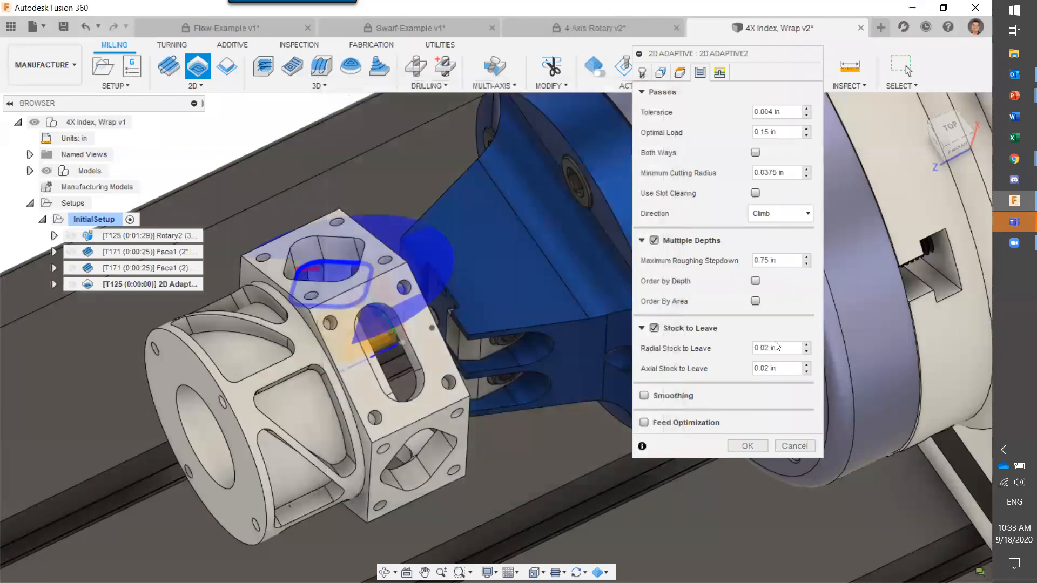
# Step: Set the Axial Stock to Leave to 0 and generate the adaptive toolpath
pyautogui.moveTo(782, 260); pyautogui.dragTo(719, 254)
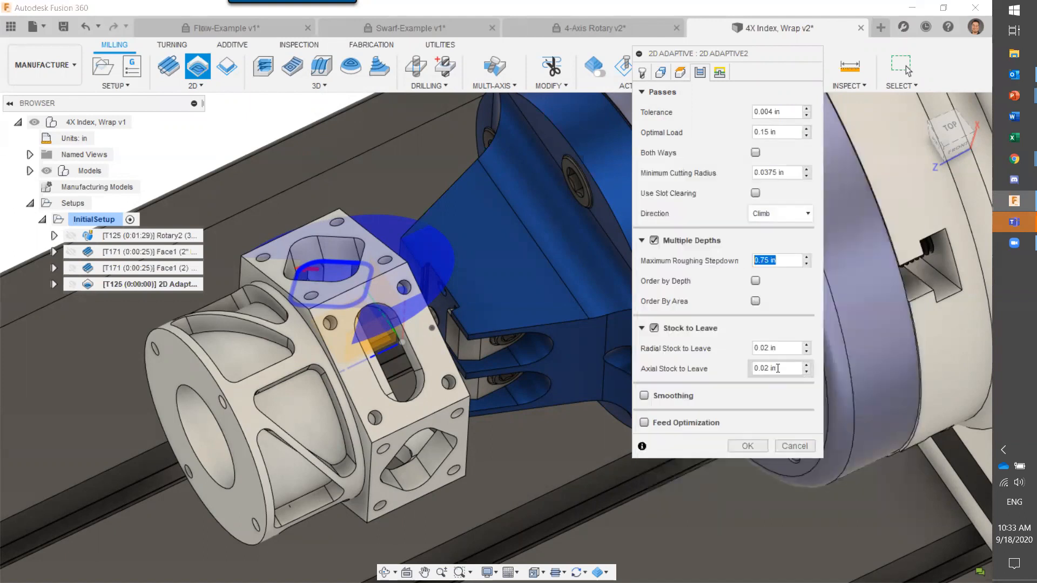
pyautogui.moveTo(776, 368); pyautogui.dragTo(670, 367)
pyautogui.write('0')
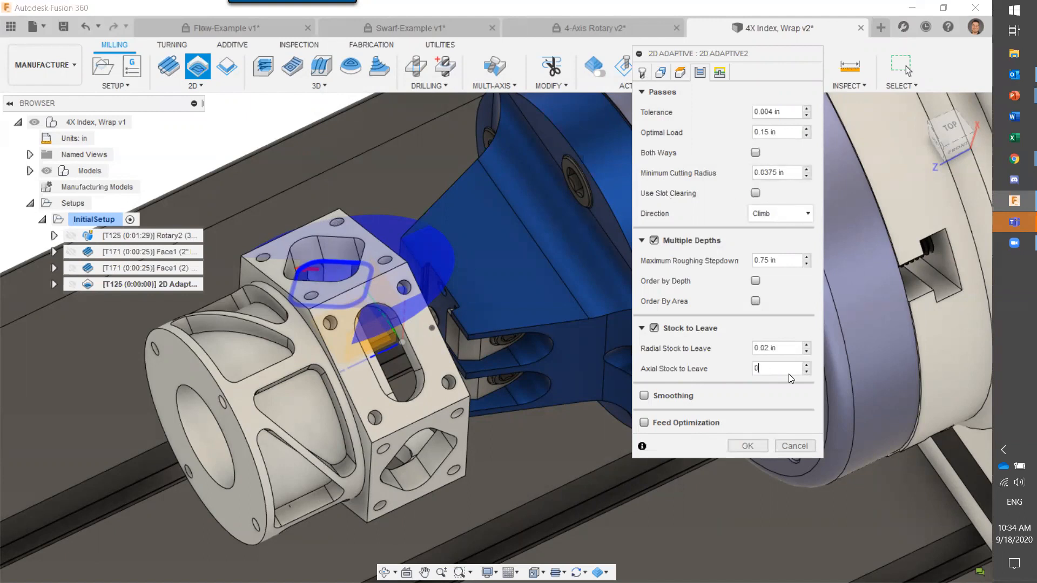
pyautogui.click(748, 446)
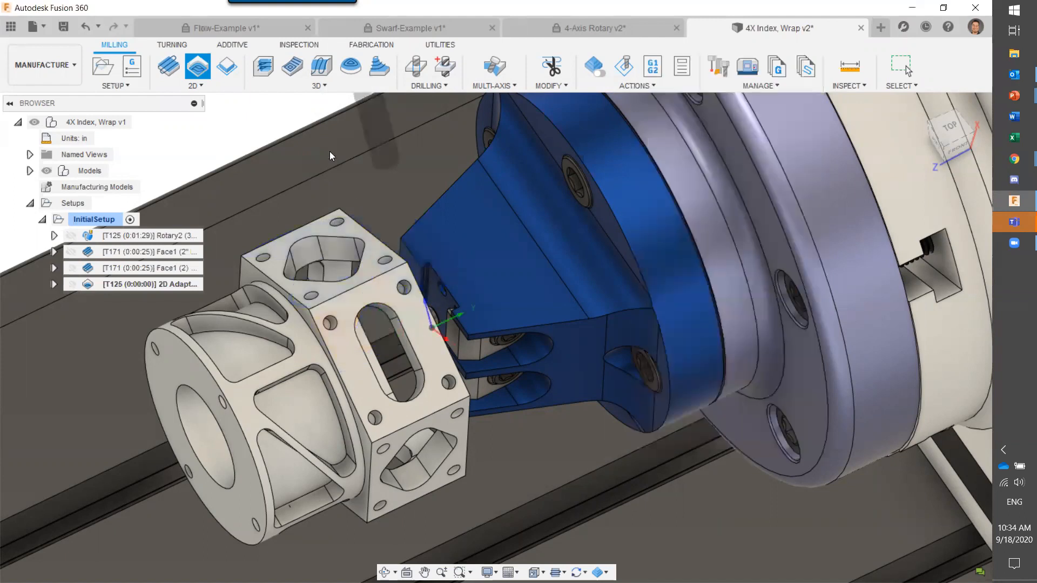
# Step: Edit the 2D Adaptive operation, offset its Bottom Height by -.1 in from the selected contours and regenerate it
pyautogui.keyDown('shift'); pyautogui.moveTo(345, 197); pyautogui.dragTo(431, 271, button='middle'); pyautogui.keyUp('shift')
pyautogui.moveTo(363, 165); pyautogui.dragTo(357, 162, button='middle')
pyautogui.scroll(-2, 390, 276)
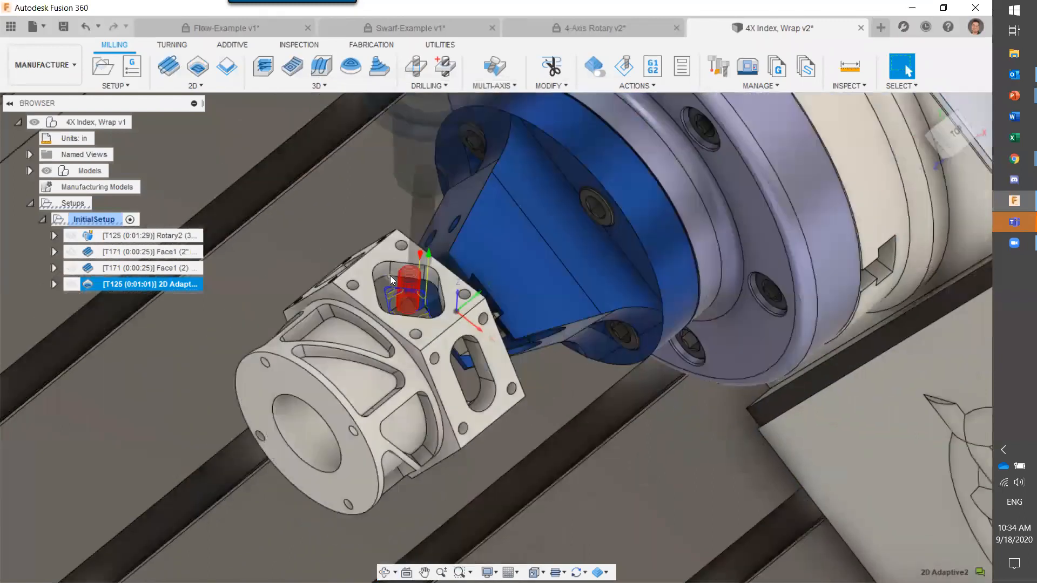
pyautogui.scroll(7, 390, 275)
pyautogui.keyDown('shift'); pyautogui.moveTo(428, 332); pyautogui.dragTo(545, 371, button='middle'); pyautogui.keyUp('shift')
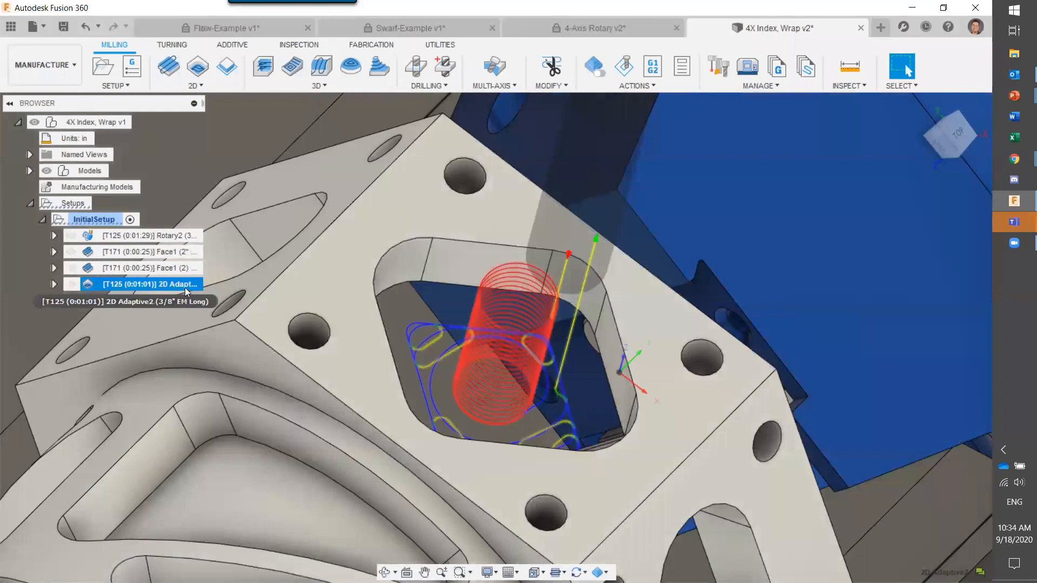
pyautogui.rightClick(186, 284)
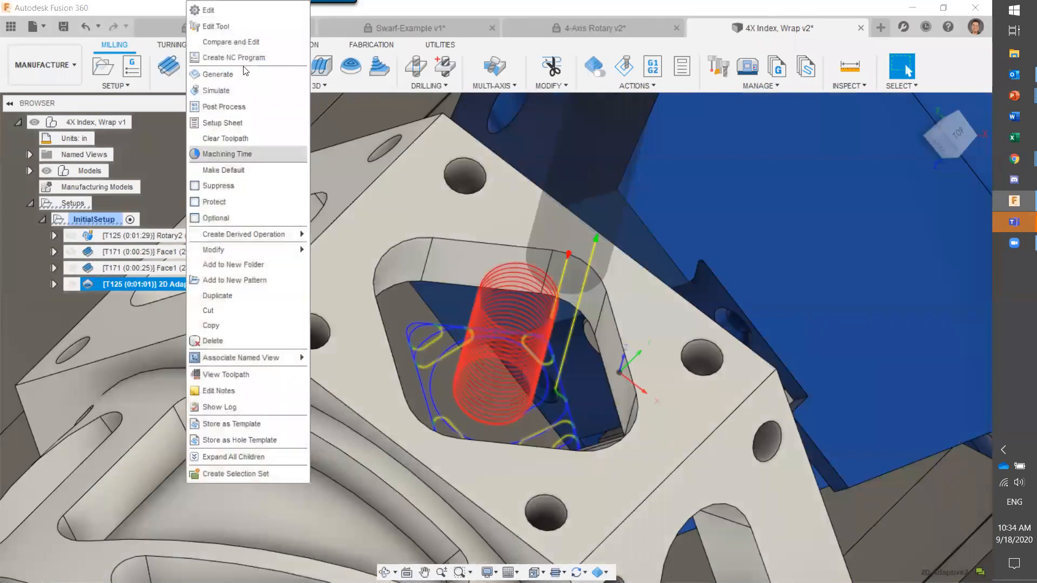
pyautogui.click(242, 10)
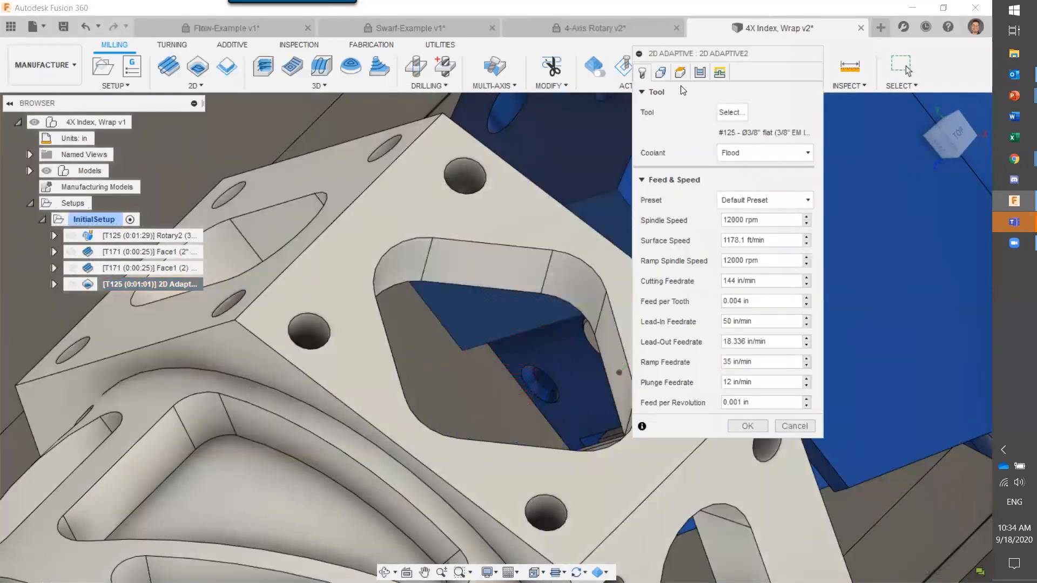
pyautogui.click(680, 72)
pyautogui.click(714, 335)
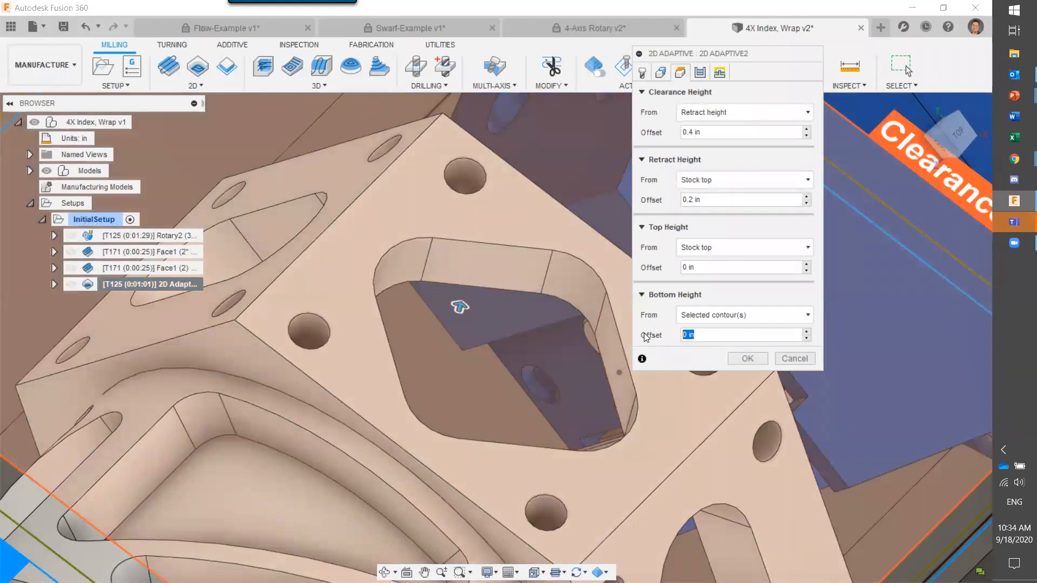
pyautogui.write('-.1')
pyautogui.press('Return')
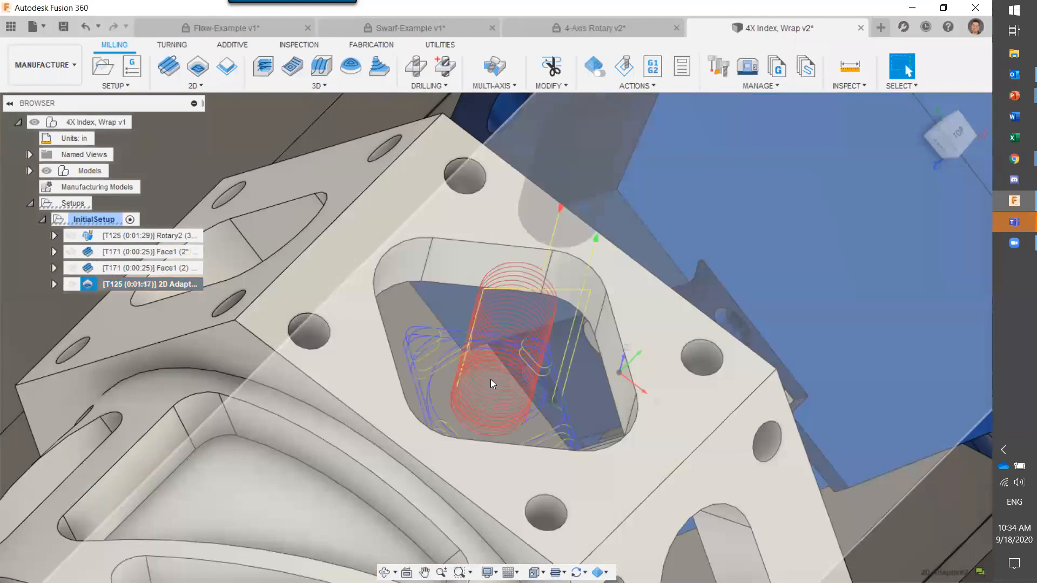
pyautogui.scroll(-2, 466, 347)
pyautogui.scroll(-4, 467, 346)
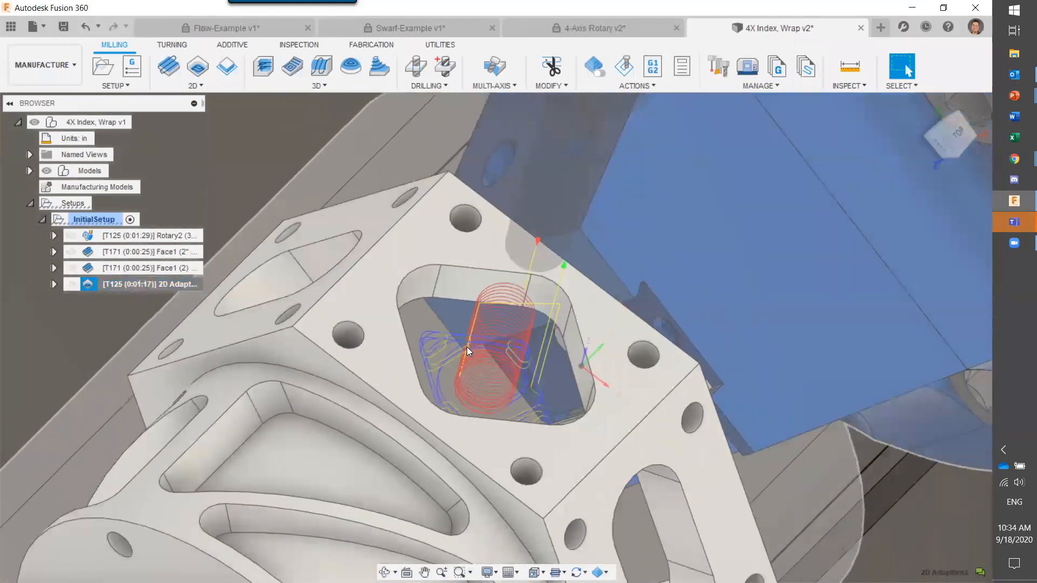
pyautogui.keyDown('shift'); pyautogui.moveTo(467, 347); pyautogui.dragTo(434, 349, button='middle'); pyautogui.keyUp('shift')
pyautogui.scroll(-2, 432, 338)
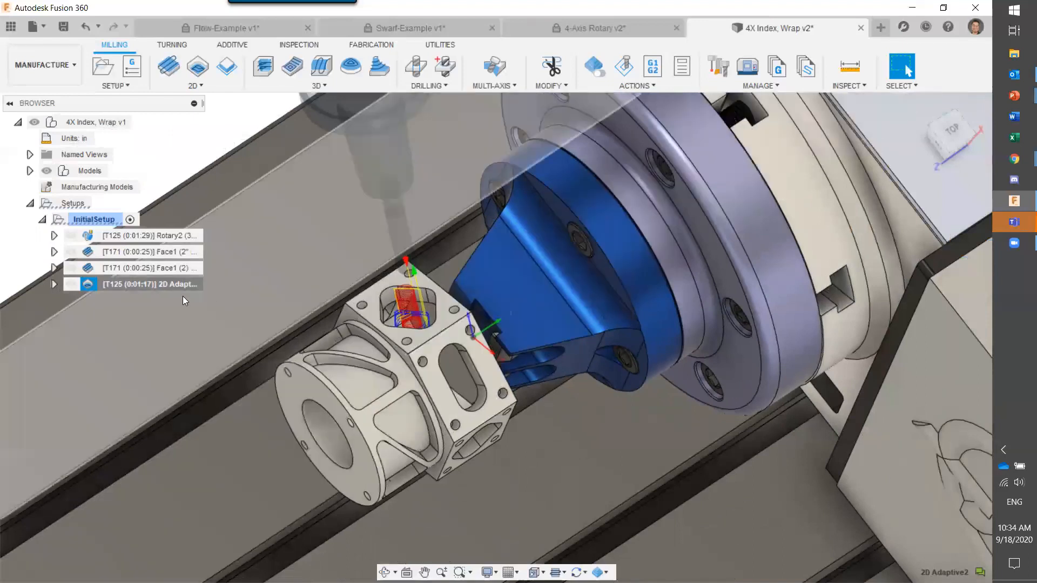
# Step: Edit the duplicated 2D Adaptive operation and replace its tool with #112, the 1/4" Rough EM Short bull nose end mill
pyautogui.rightClick(170, 301)
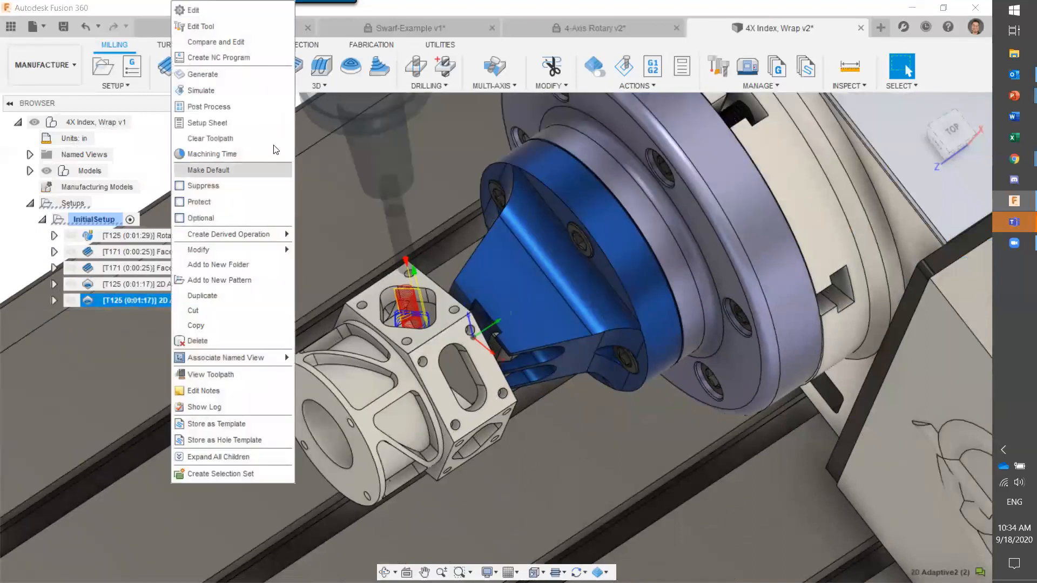
pyautogui.click(251, 13)
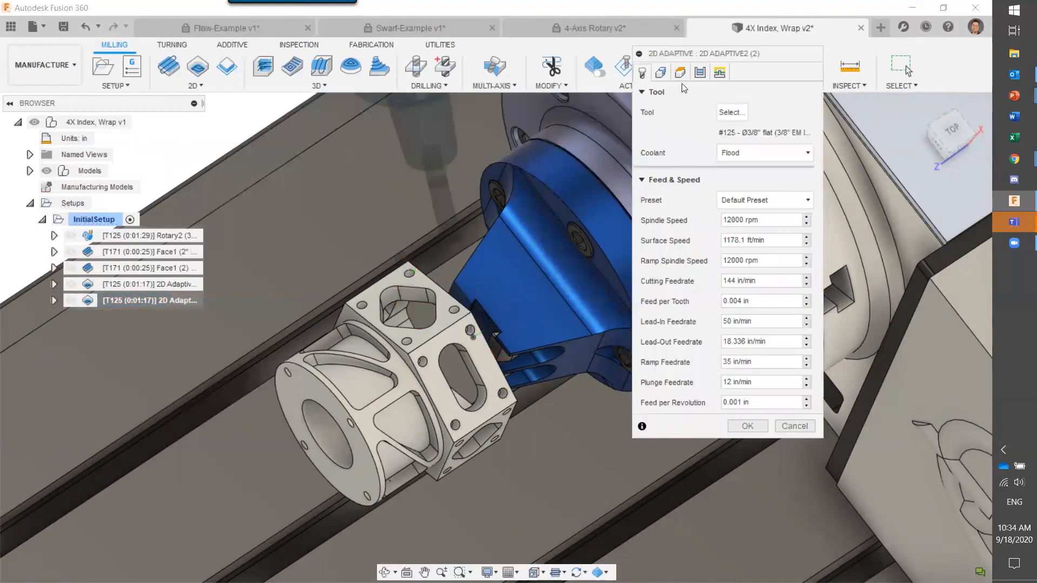
pyautogui.click(730, 113)
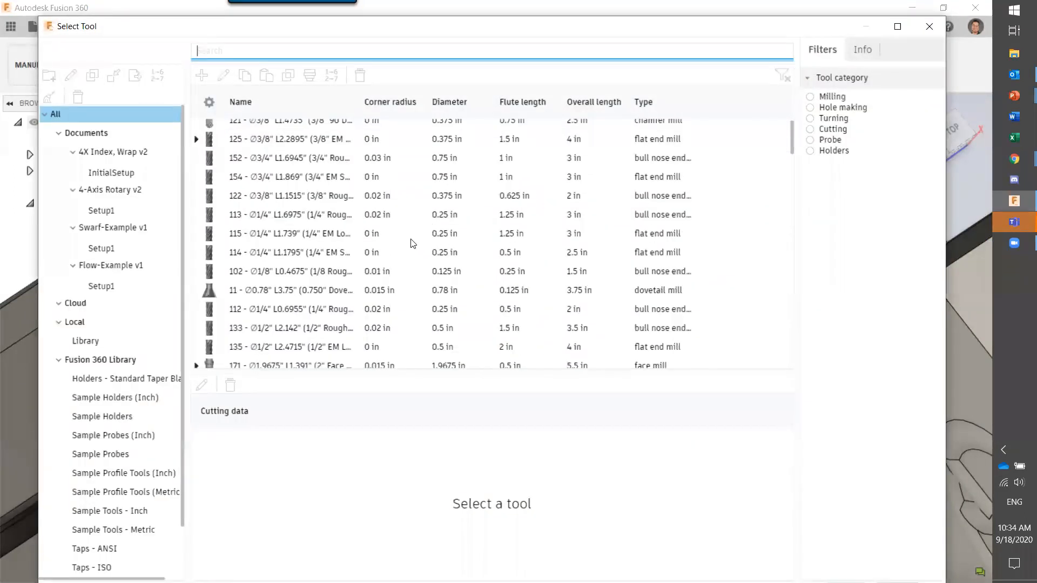
pyautogui.click(378, 308)
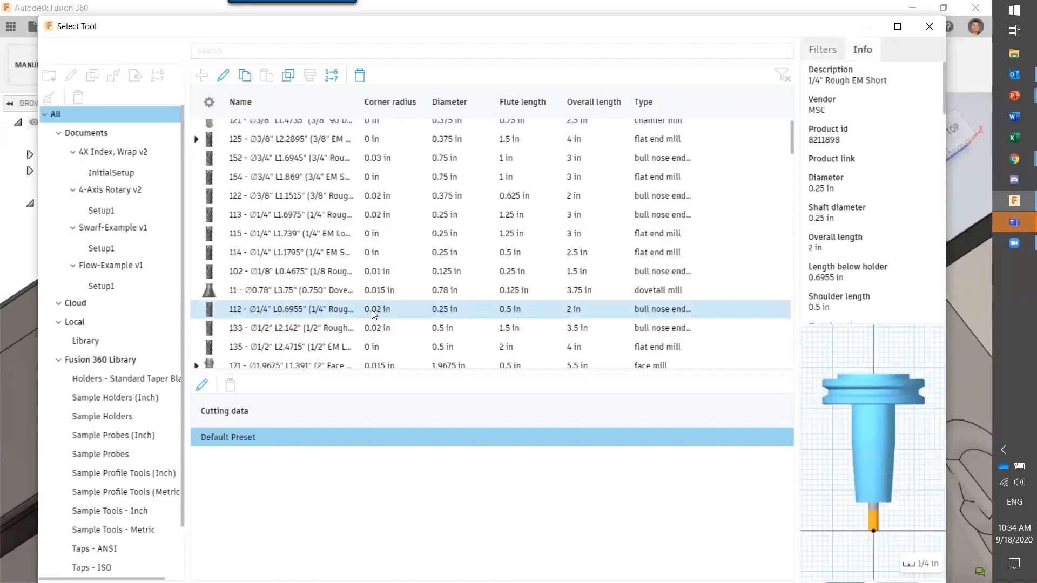
pyautogui.doubleClick(374, 314)
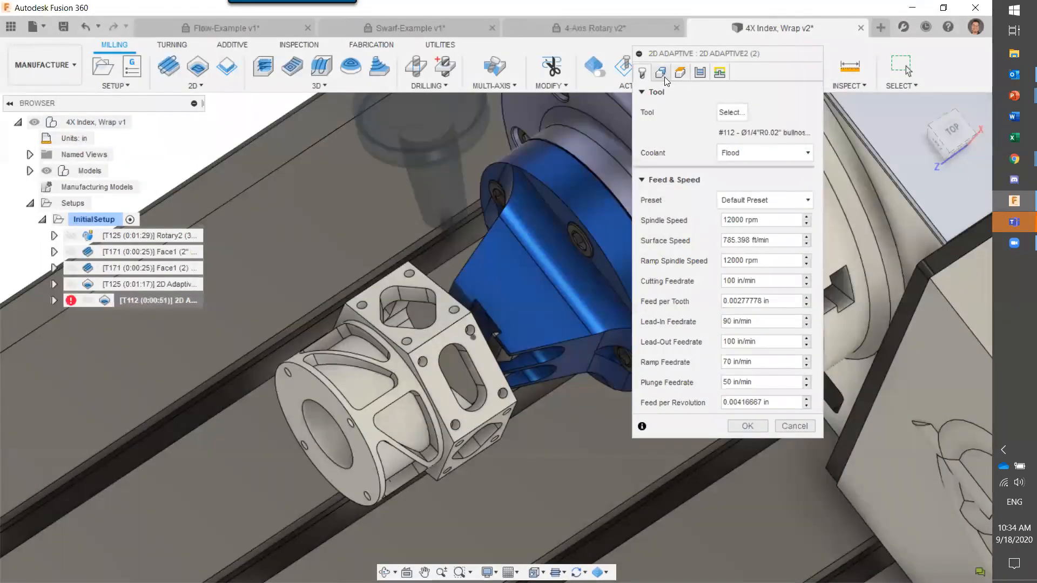
# Step: Replace the copied operation's pocket selection with the elongated slot's contour on the adjacent flat, and reselect its Z axis face
pyautogui.click(665, 79)
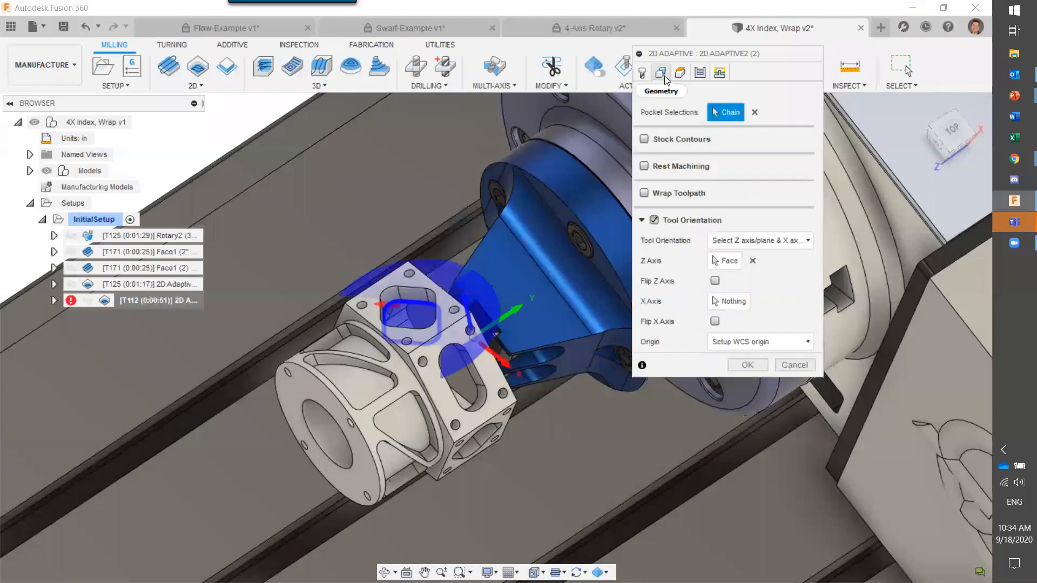
pyautogui.click(755, 112)
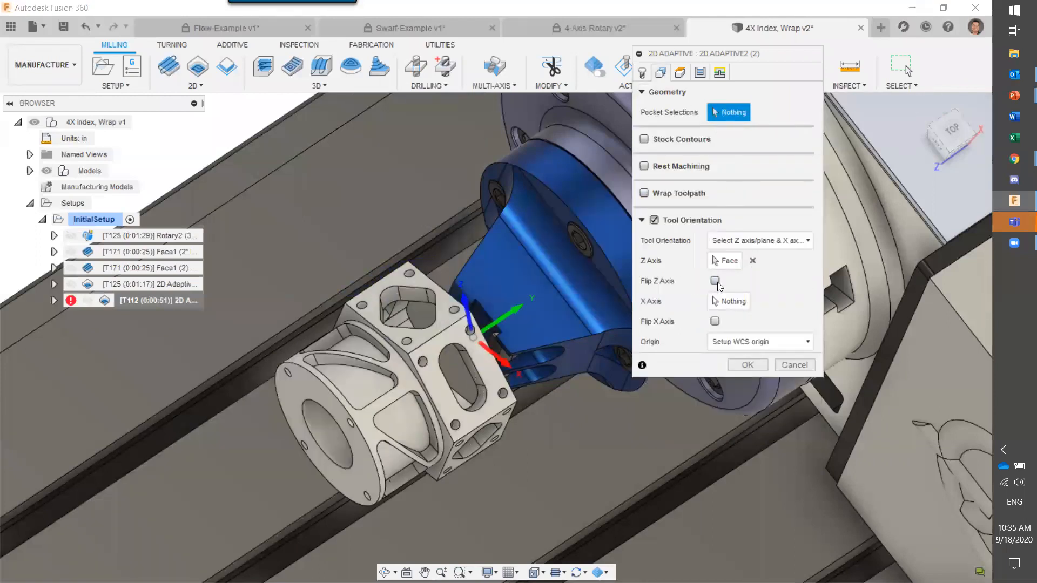
pyautogui.click(752, 261)
pyautogui.click(480, 356)
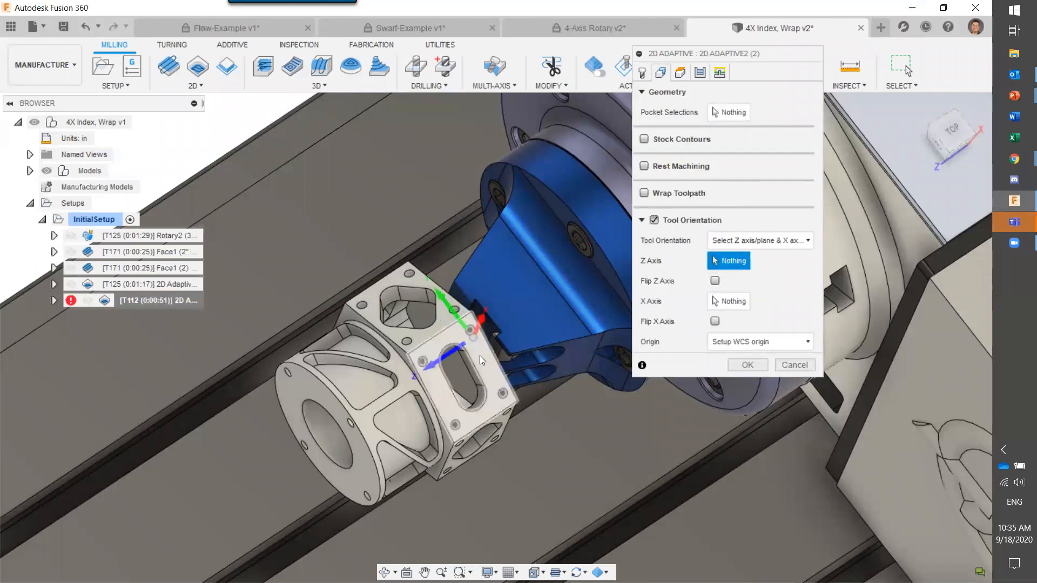
pyautogui.click(734, 112)
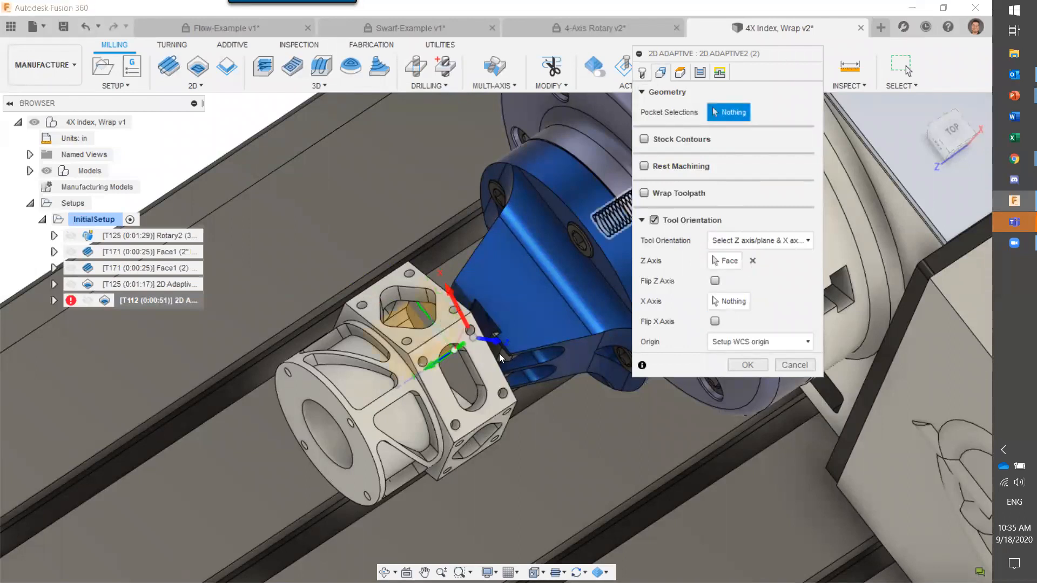
pyautogui.click(468, 369)
pyautogui.keyDown('shift'); pyautogui.moveTo(469, 397); pyautogui.dragTo(426, 273, button='middle'); pyautogui.keyUp('shift')
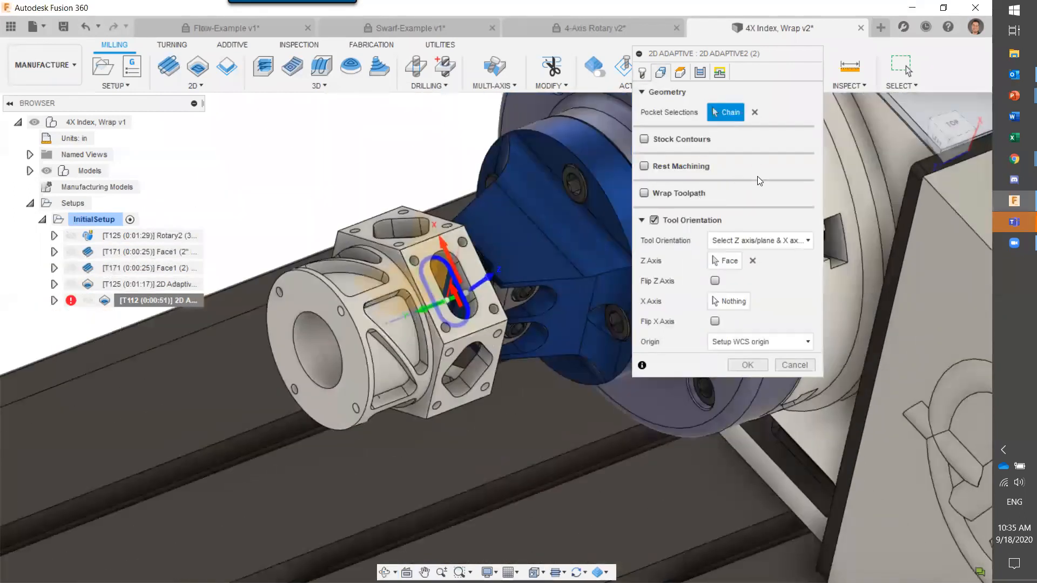
# Step: Orient the tool with the round end face as X axis and the slotted flat as Z axis, and generate the toolpath
pyautogui.click(729, 301)
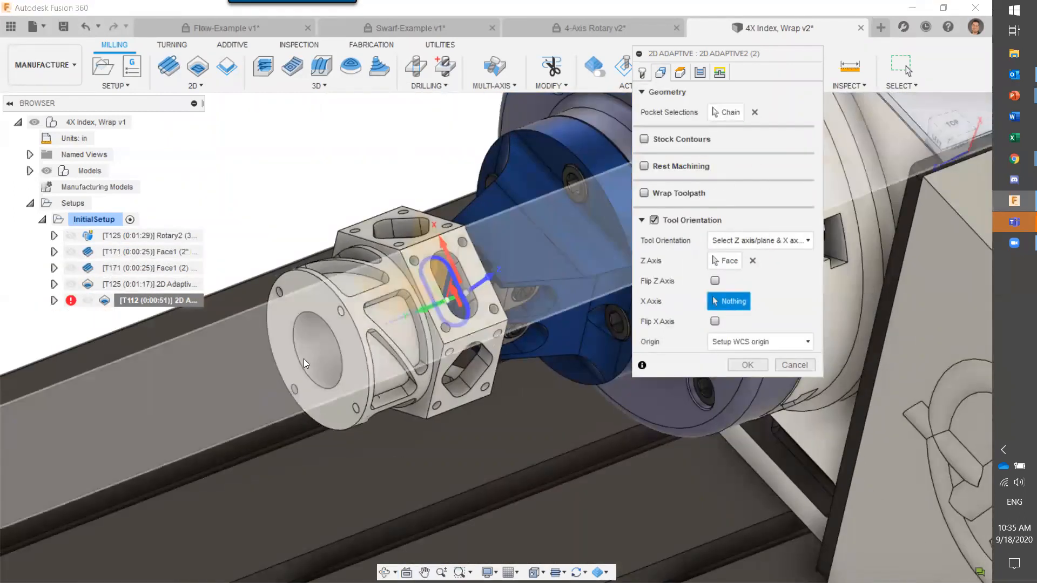
pyautogui.click(321, 352)
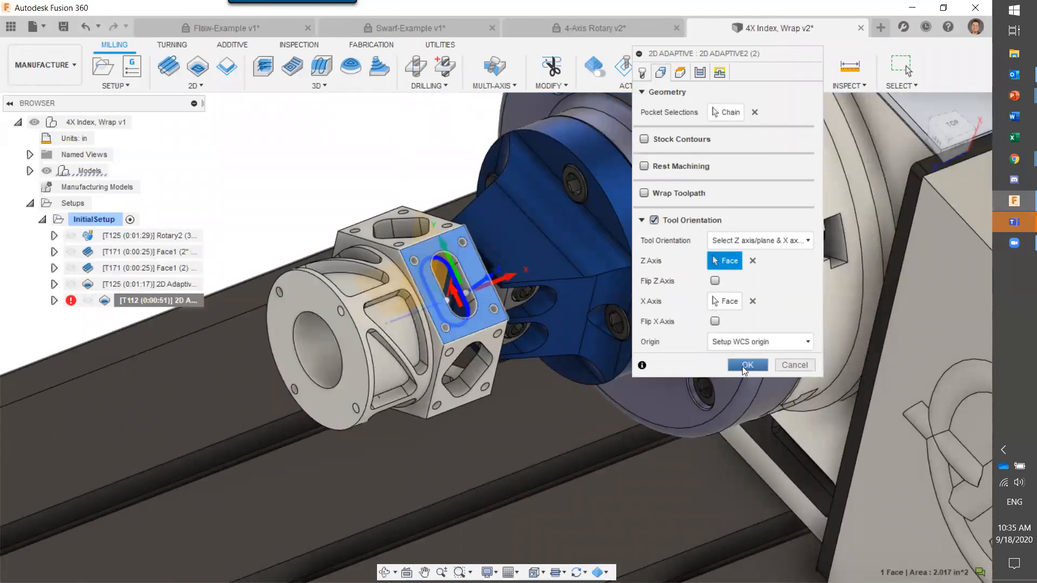
pyautogui.click(748, 366)
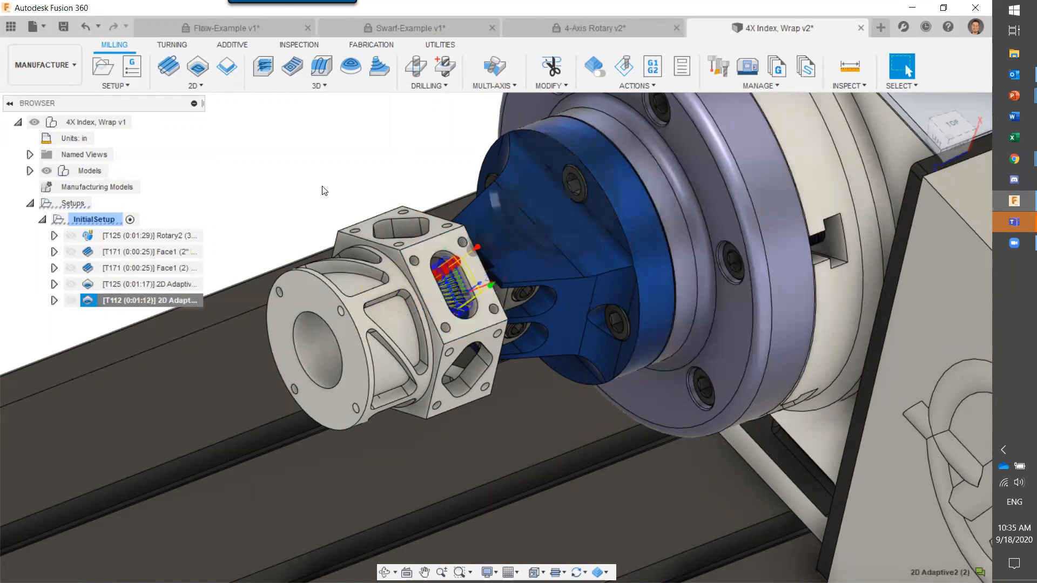
# Step: Set the slot's 2D Adaptive Top Height to Model top and regenerate the toolpath
pyautogui.keyDown('shift'); pyautogui.moveTo(365, 184); pyautogui.dragTo(336, 145, button='middle'); pyautogui.keyUp('shift')
pyautogui.scroll(5, 418, 229)
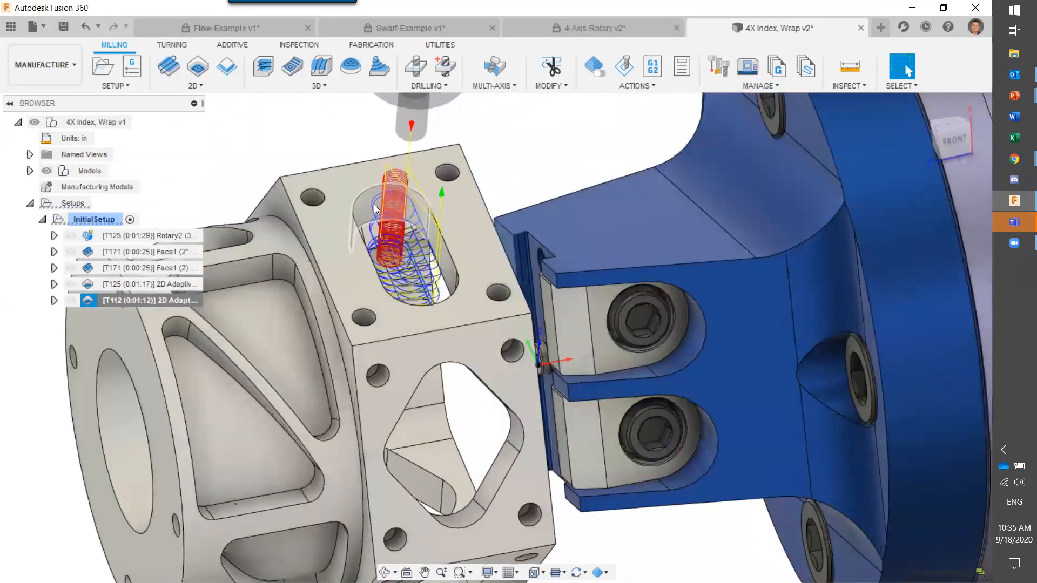
pyautogui.keyDown('shift'); pyautogui.moveTo(420, 229); pyautogui.dragTo(401, 195, button='middle'); pyautogui.keyUp('shift')
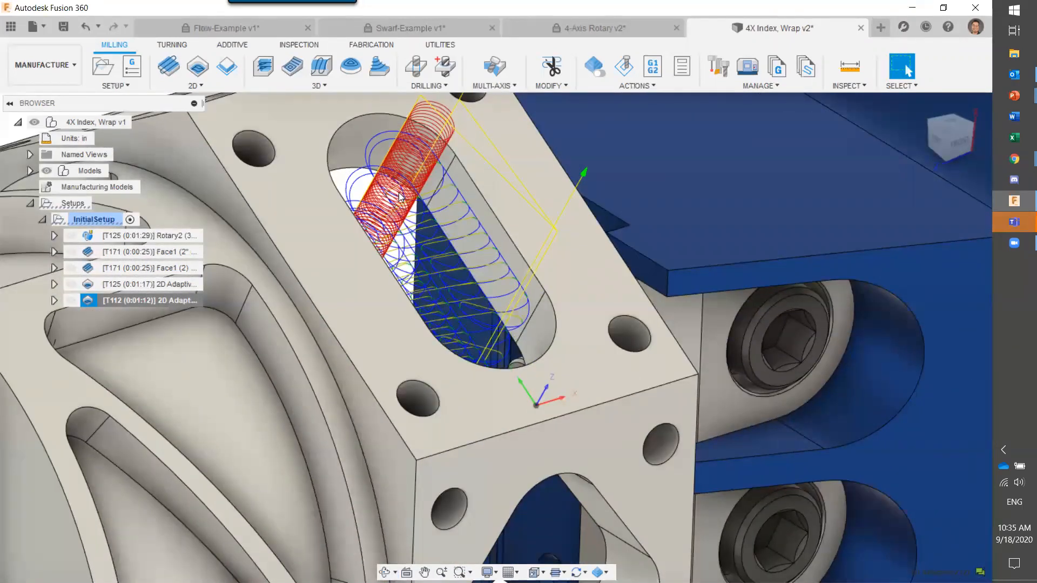
pyautogui.scroll(-3, 401, 196)
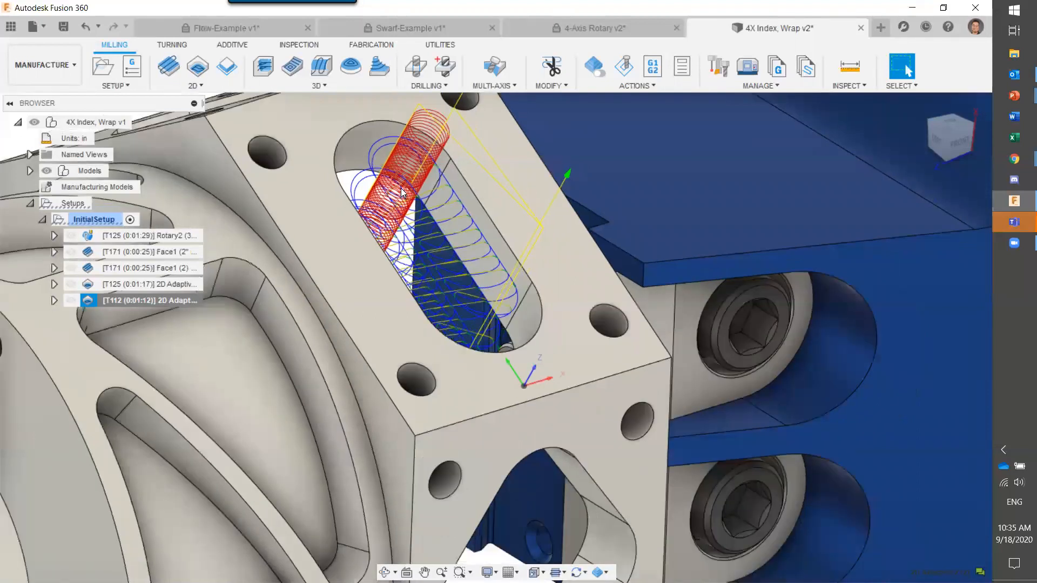
pyautogui.rightClick(149, 300)
pyautogui.click(215, 11)
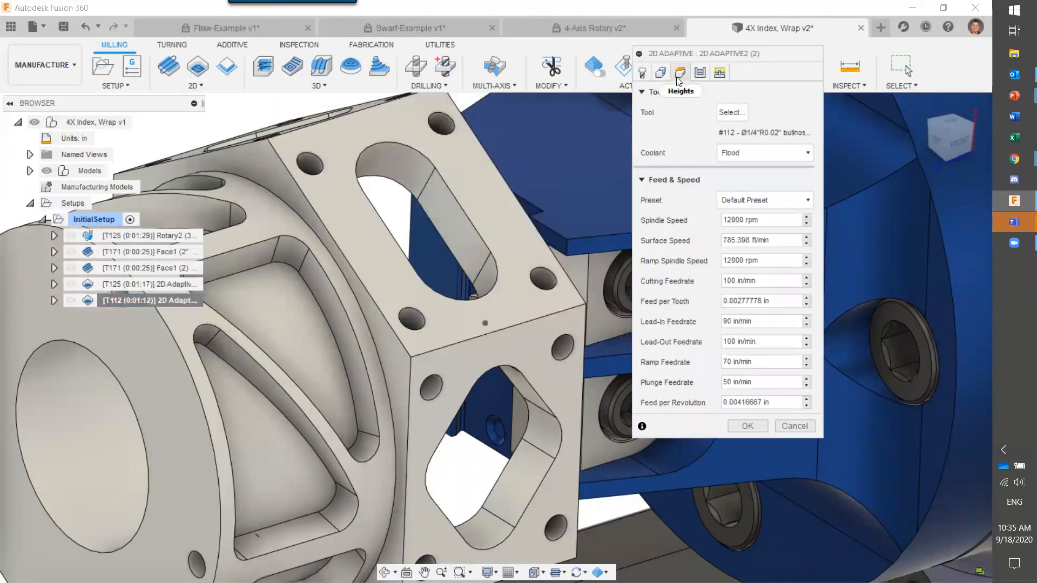
pyautogui.click(679, 74)
pyautogui.click(719, 246)
pyautogui.click(718, 312)
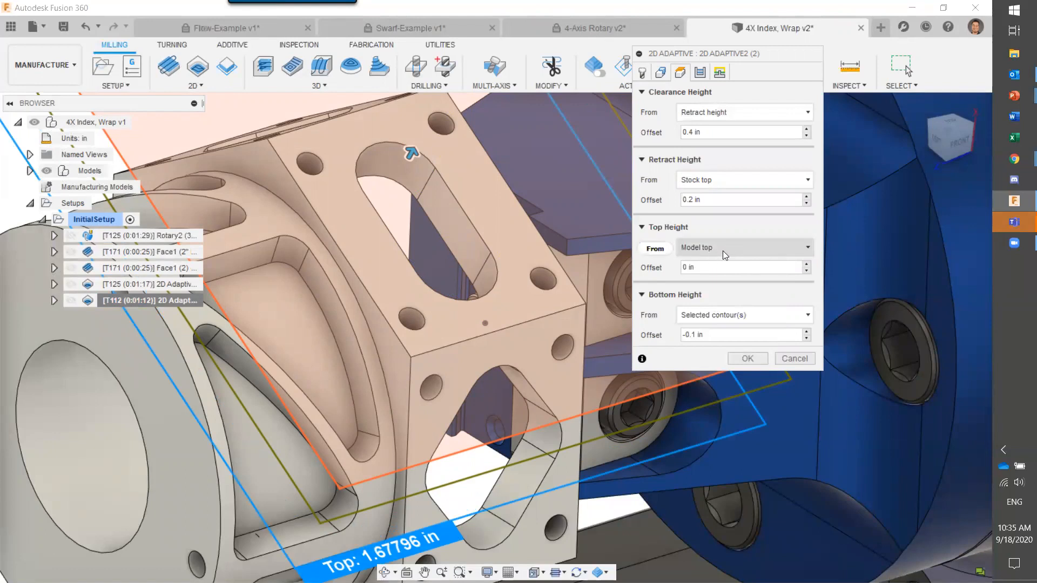
pyautogui.click(738, 252)
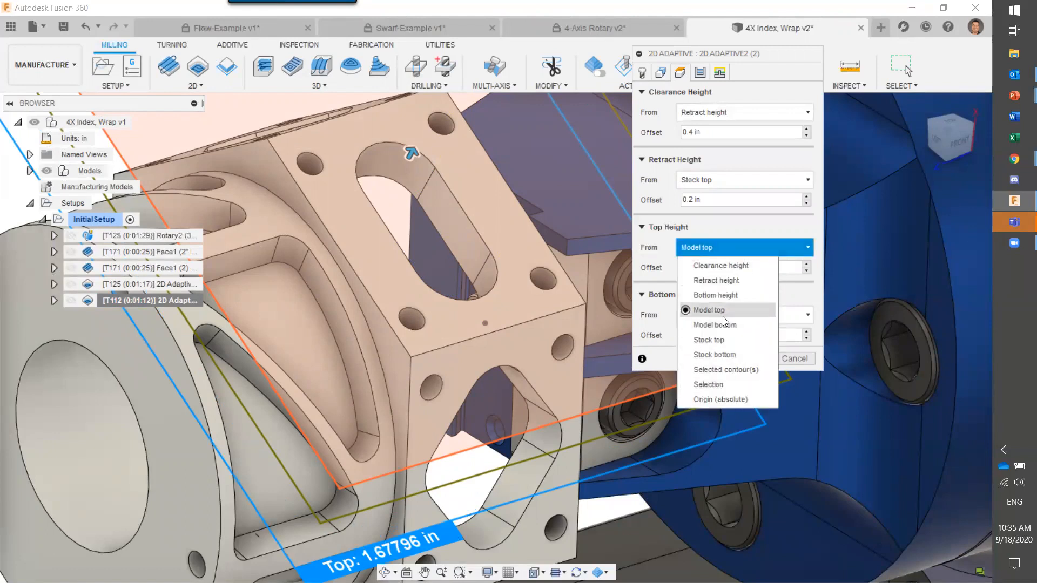
pyautogui.click(723, 311)
pyautogui.click(759, 358)
# Step: Edit the original 3/8" 2D Adaptive operation, set its Top Height to Model top and regenerate it
pyautogui.keyDown('shift'); pyautogui.moveTo(457, 206); pyautogui.dragTo(543, 329, button='middle'); pyautogui.keyUp('shift')
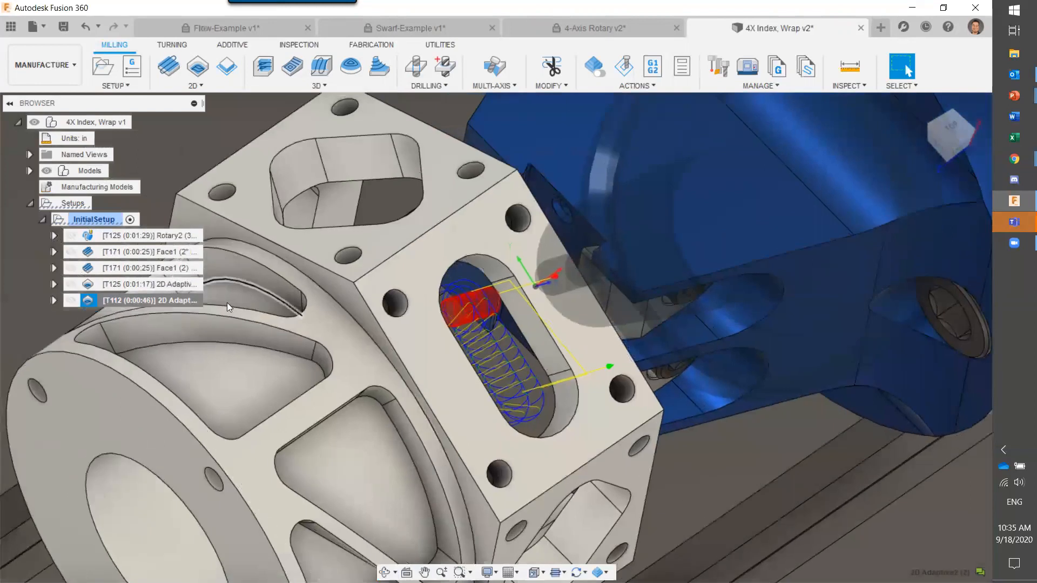
pyautogui.click(190, 285)
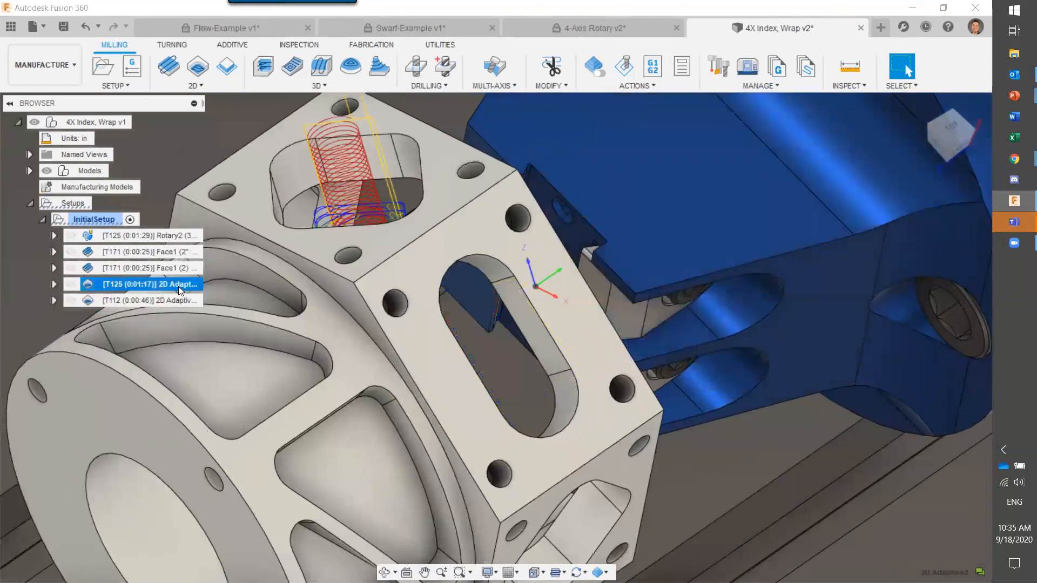
pyautogui.rightClick(178, 286)
pyautogui.click(260, 11)
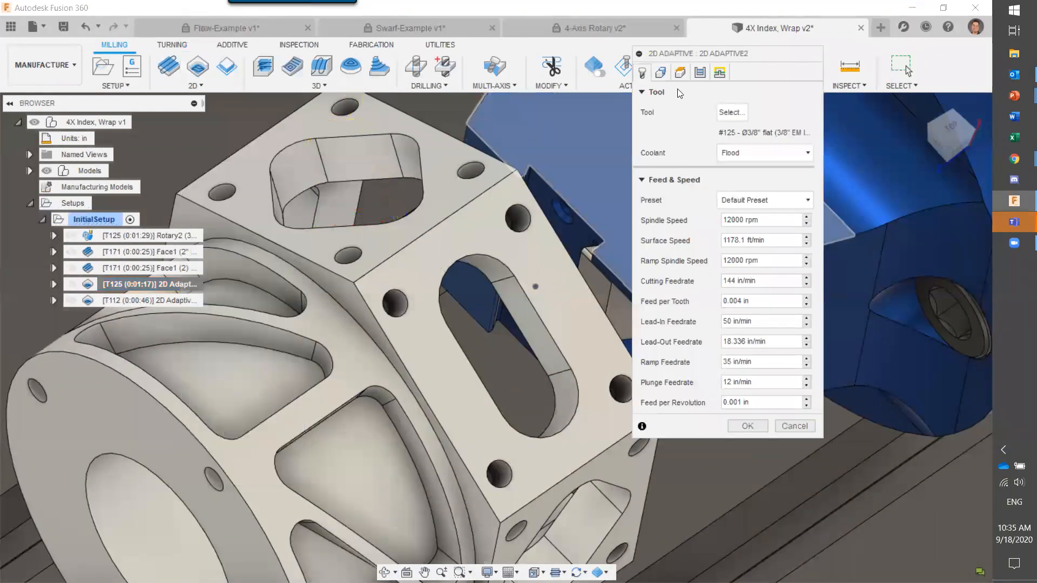
pyautogui.click(681, 73)
pyautogui.click(796, 248)
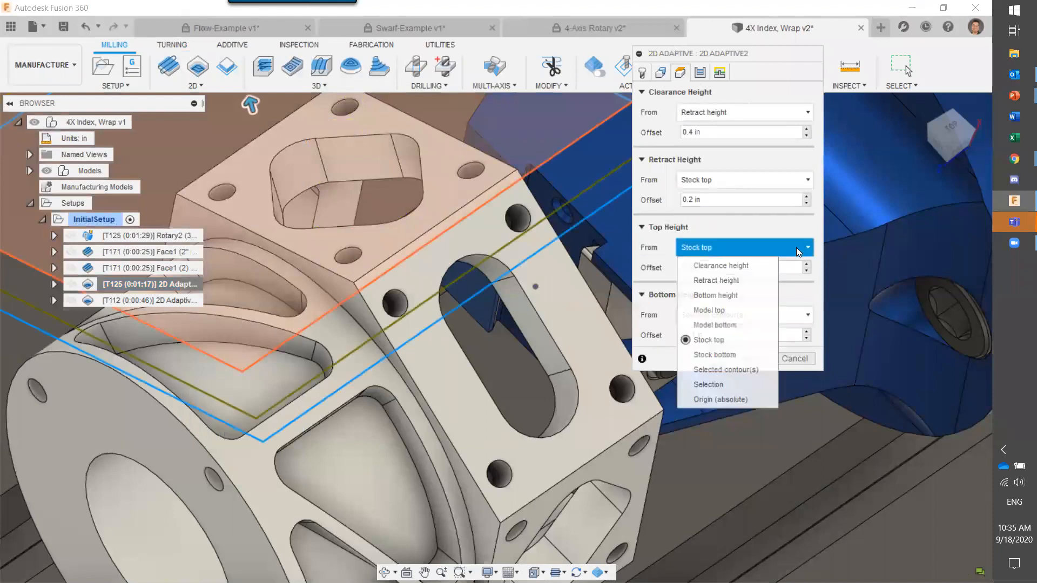
pyautogui.click(730, 303)
pyautogui.click(749, 357)
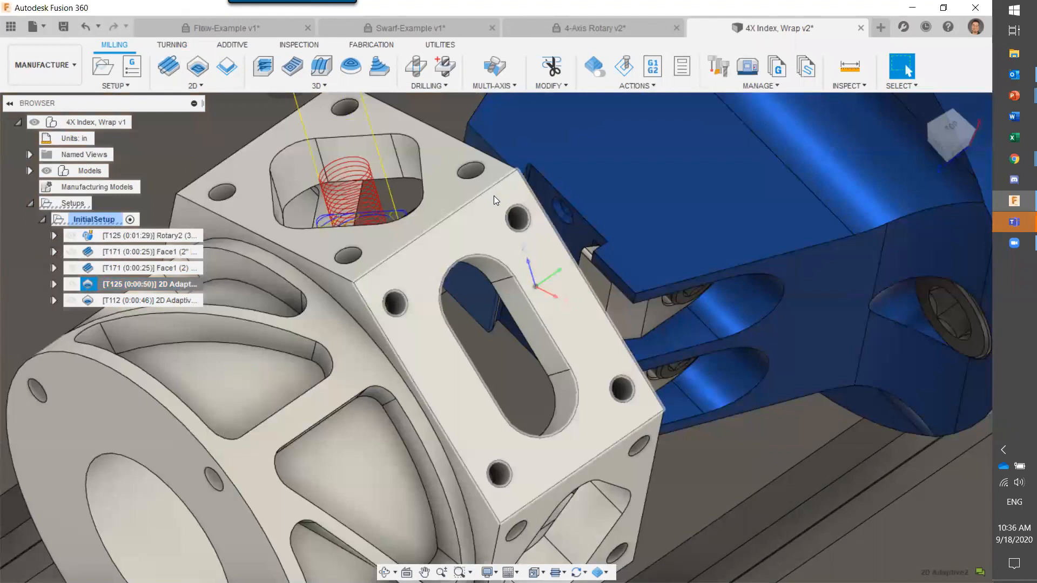
# Step: Create a derived 2D Contour operation from the 3/8" 2D Adaptive and generate it with the inherited settings
pyautogui.scroll(-5, 503, 205)
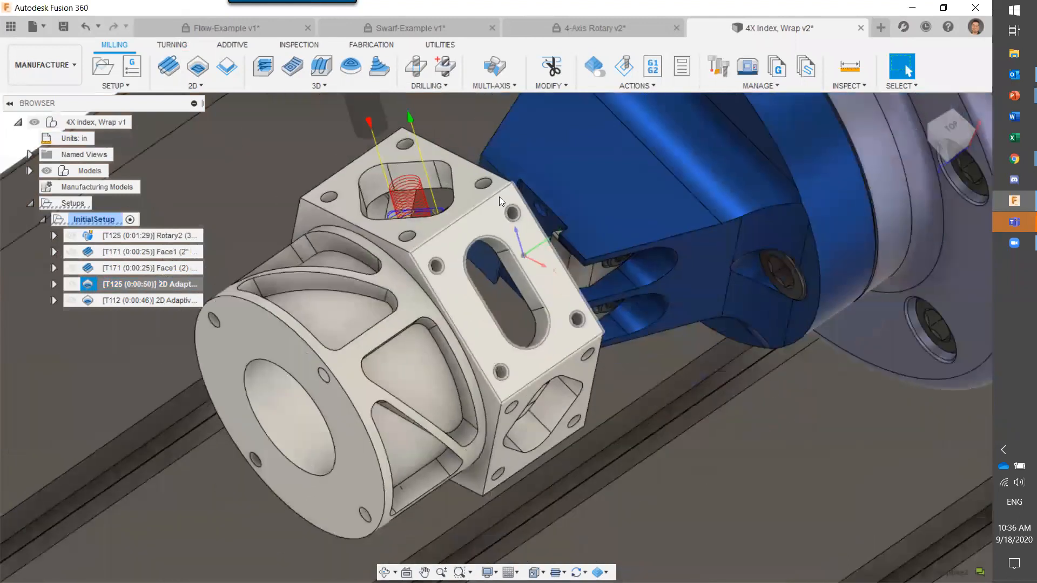
pyautogui.keyDown('shift'); pyautogui.moveTo(507, 249); pyautogui.dragTo(486, 206, button='middle'); pyautogui.keyUp('shift')
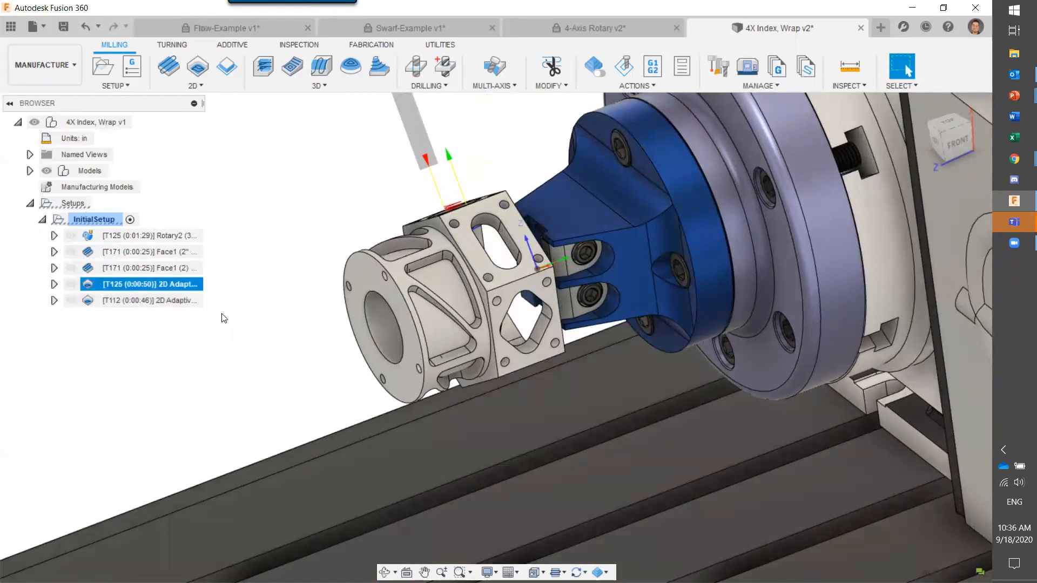
pyautogui.keyDown('shift'); pyautogui.moveTo(319, 233); pyautogui.dragTo(340, 267, button='middle'); pyautogui.keyUp('shift')
pyautogui.keyDown('shift'); pyautogui.moveTo(270, 182); pyautogui.dragTo(251, 253, button='middle'); pyautogui.keyUp('shift')
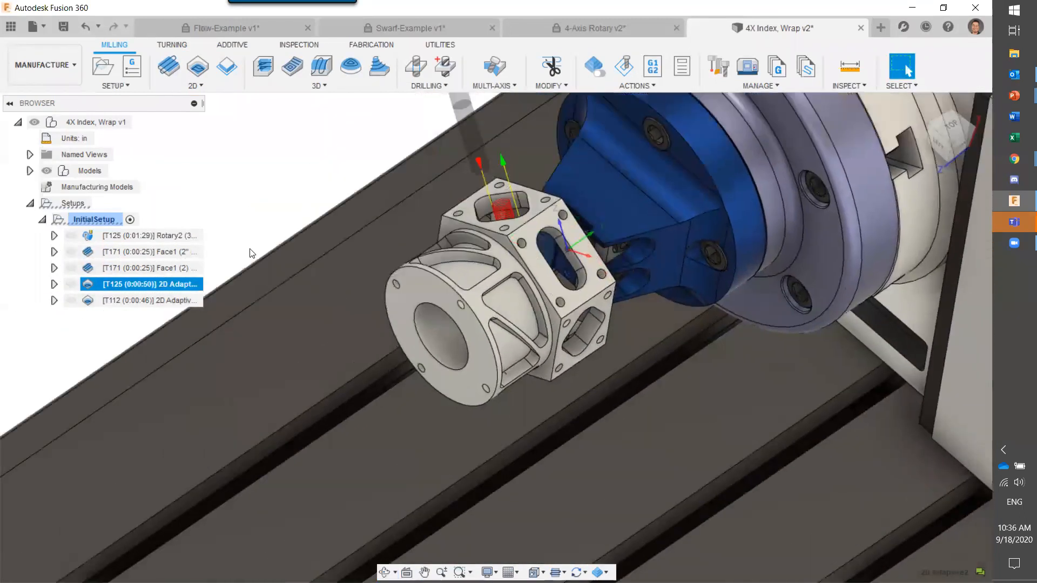
pyautogui.rightClick(173, 285)
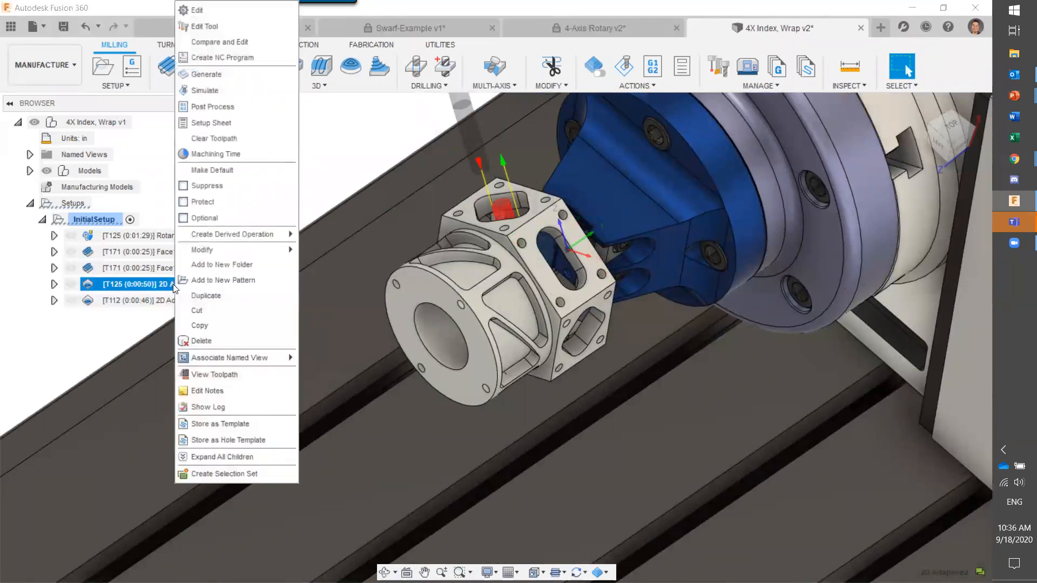
pyautogui.moveTo(288, 233)
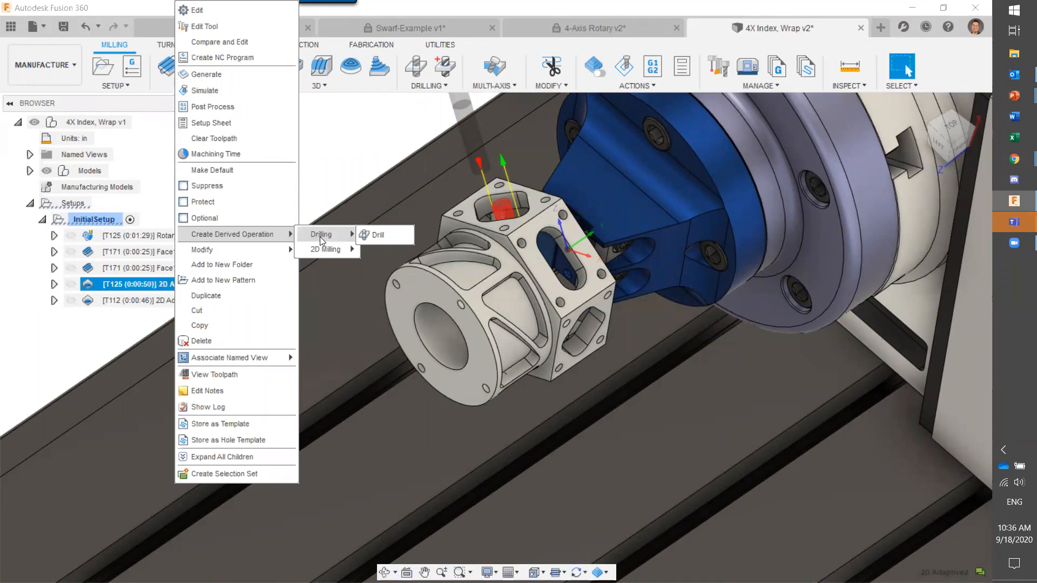
pyautogui.moveTo(323, 251)
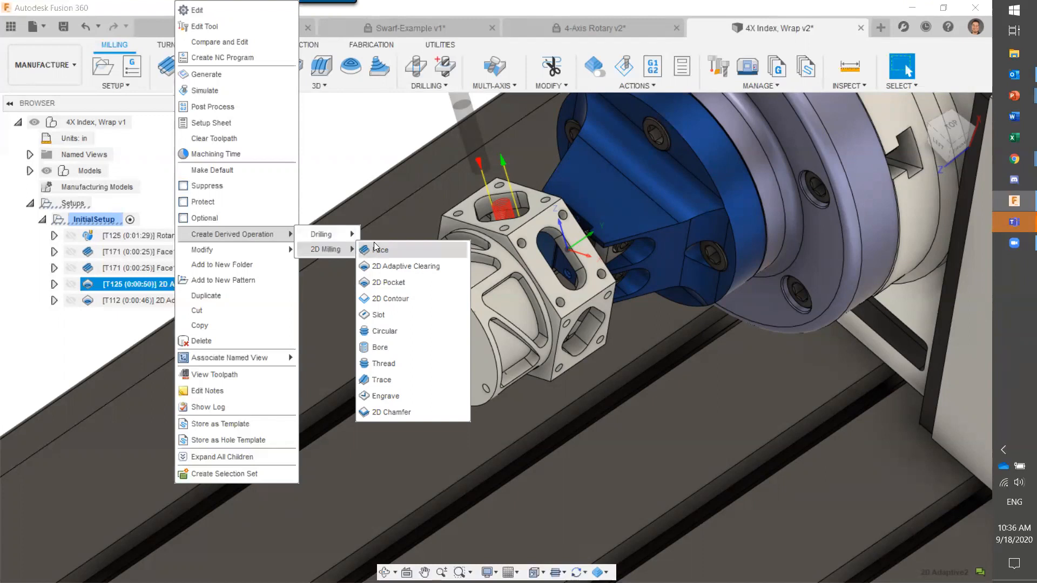
pyautogui.click(385, 303)
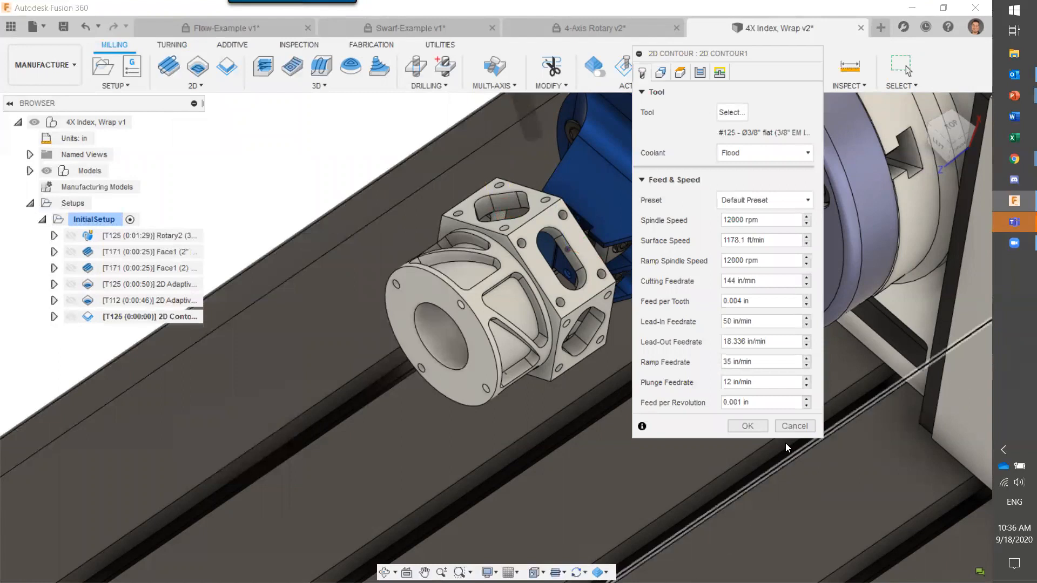
pyautogui.click(753, 427)
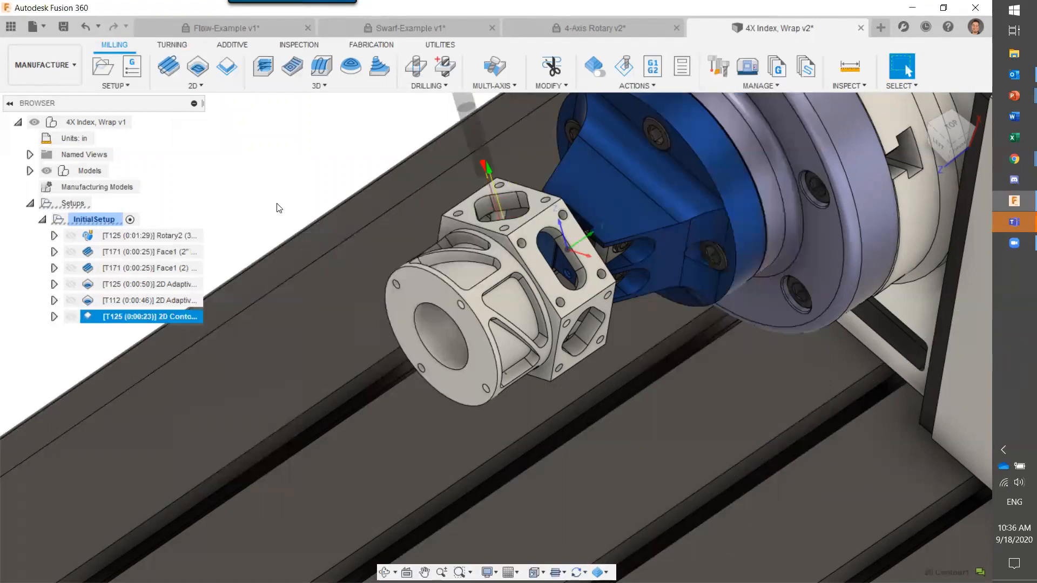
# Step: Create a derived 2D Contour operation from the T112 2D Adaptive in the slot and generate it with the inherited settings
pyautogui.keyDown('shift'); pyautogui.moveTo(312, 169); pyautogui.dragTo(270, 142, button='middle'); pyautogui.keyUp('shift')
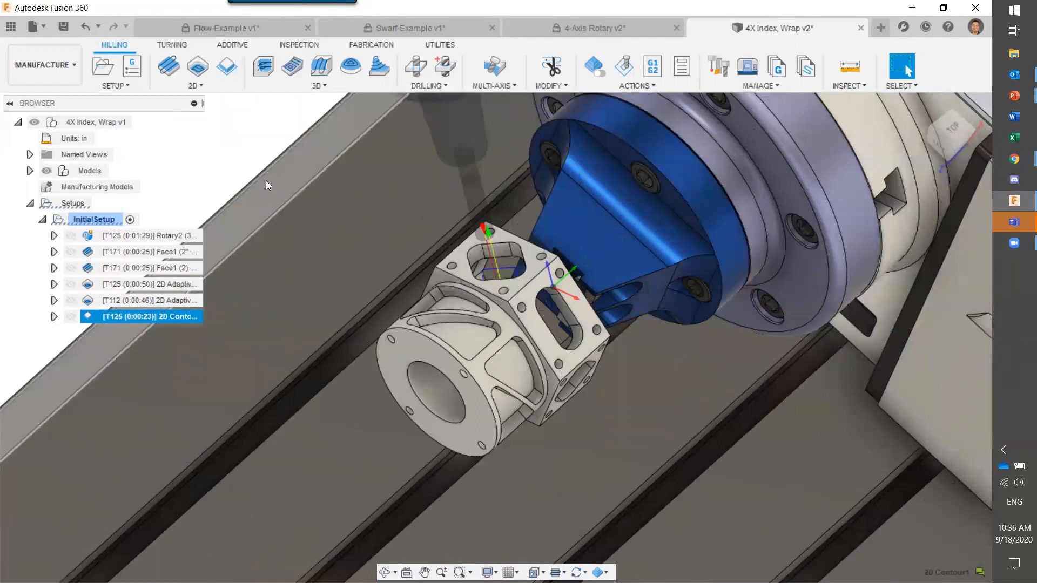
pyautogui.click(174, 305)
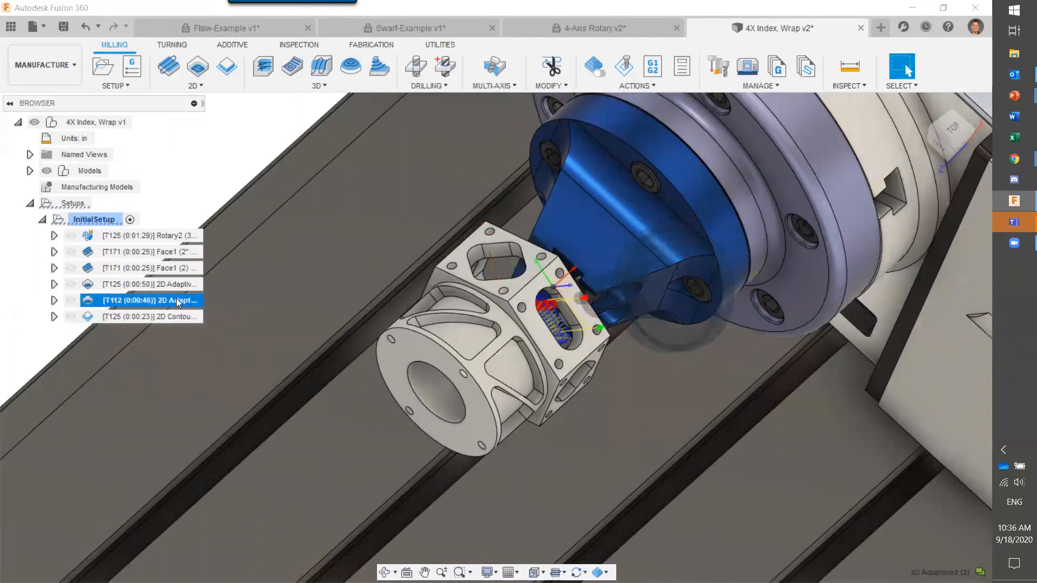
pyautogui.rightClick(177, 300)
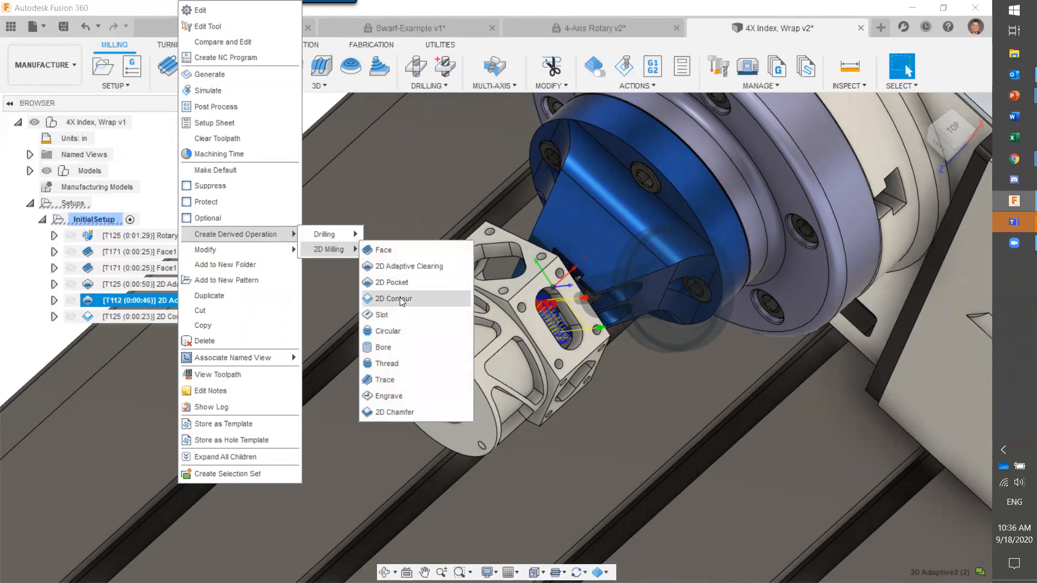
pyautogui.click(400, 299)
pyautogui.click(746, 425)
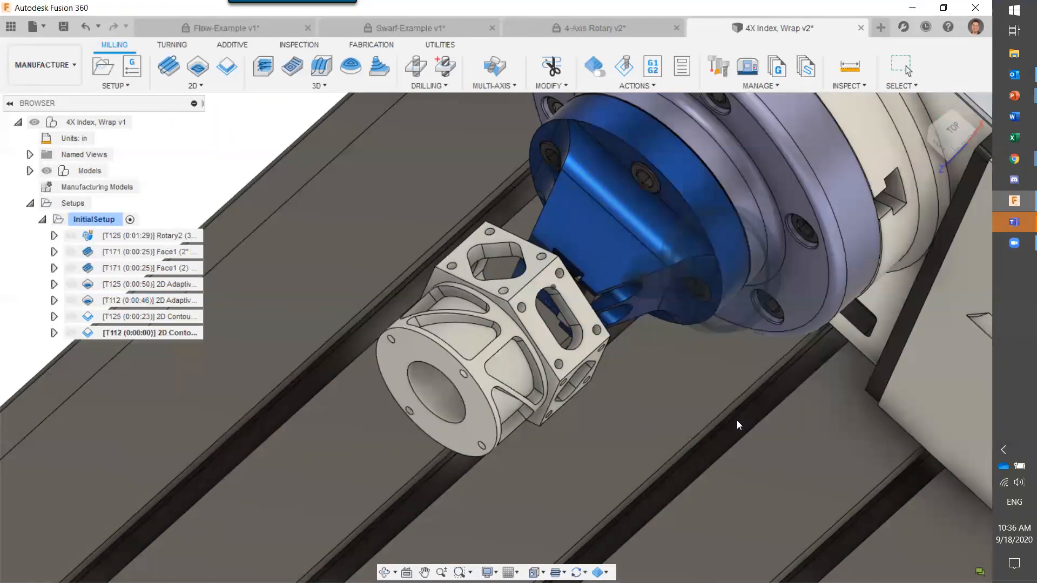
pyautogui.keyDown('shift'); pyautogui.moveTo(435, 289); pyautogui.dragTo(395, 239, button='middle'); pyautogui.keyUp('shift')
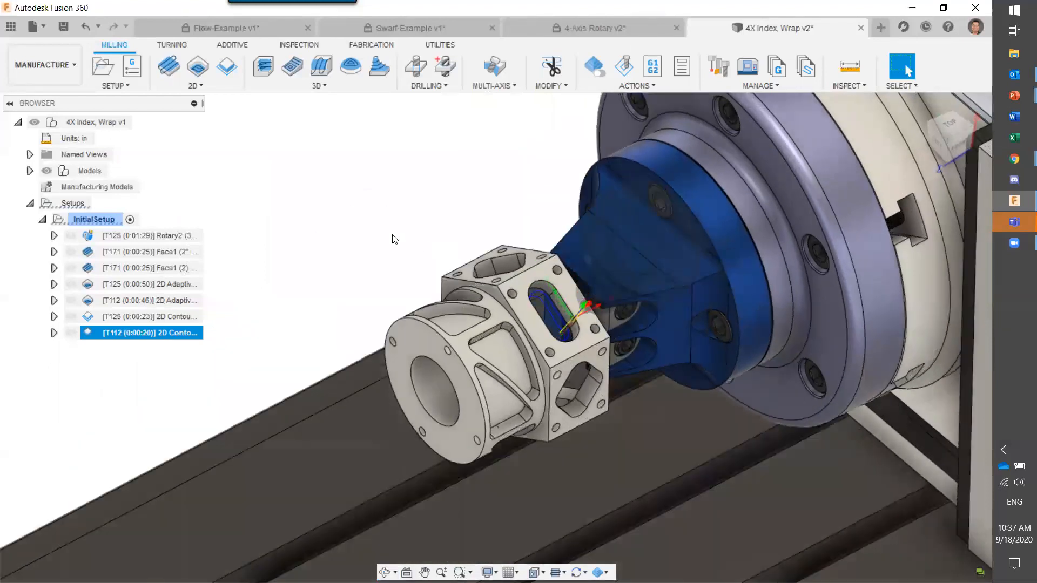
pyautogui.click(350, 230)
pyautogui.click(279, 254)
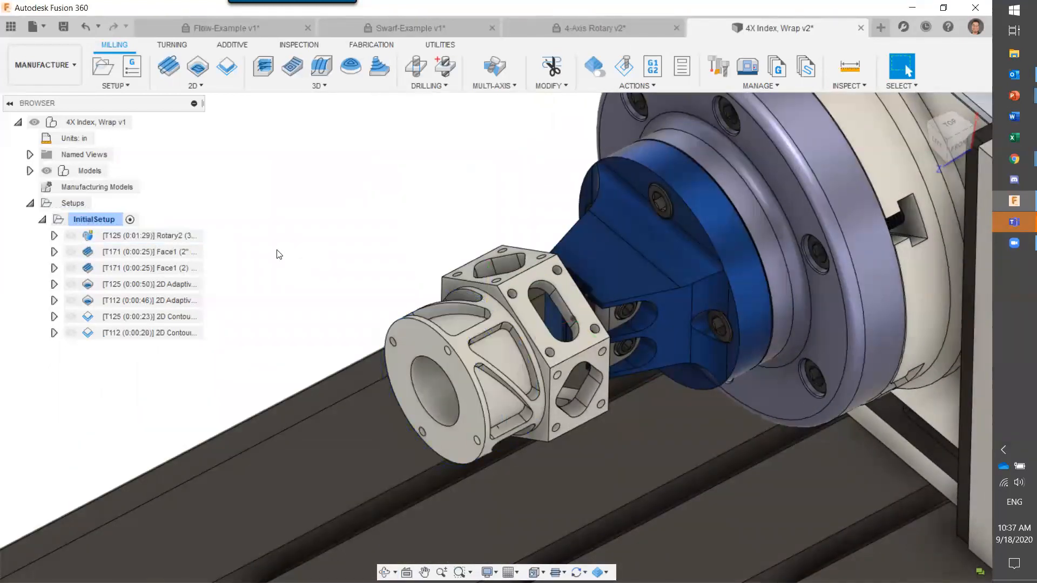
# Step: Group the two Face, two 2D Adaptive and two 2D Contour operations into a new pattern of type Circular pattern
pyautogui.click(185, 252)
pyautogui.keyDown('shift'); pyautogui.click(184, 334); pyautogui.keyUp('shift')
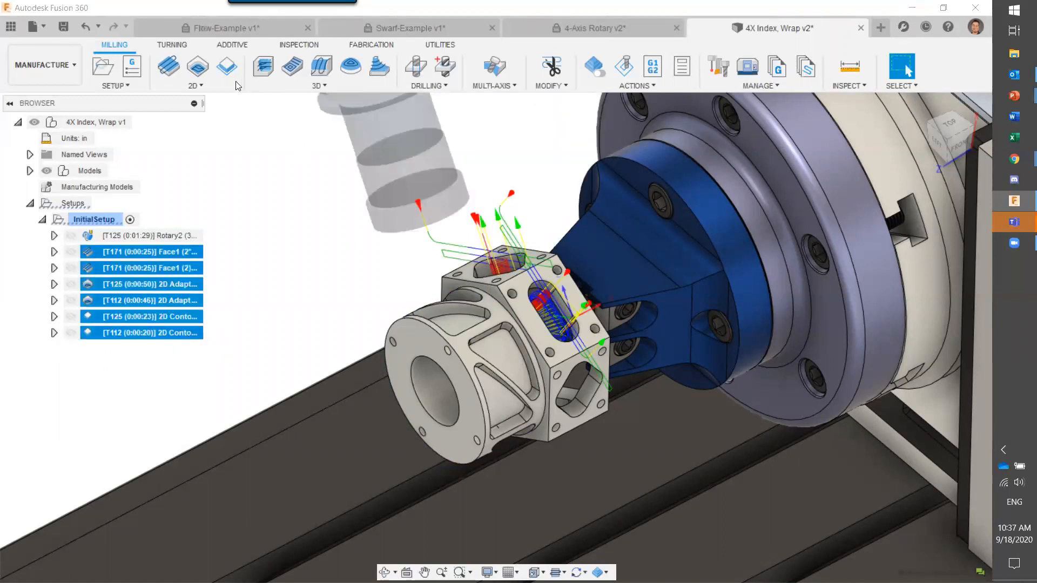
pyautogui.click(96, 88)
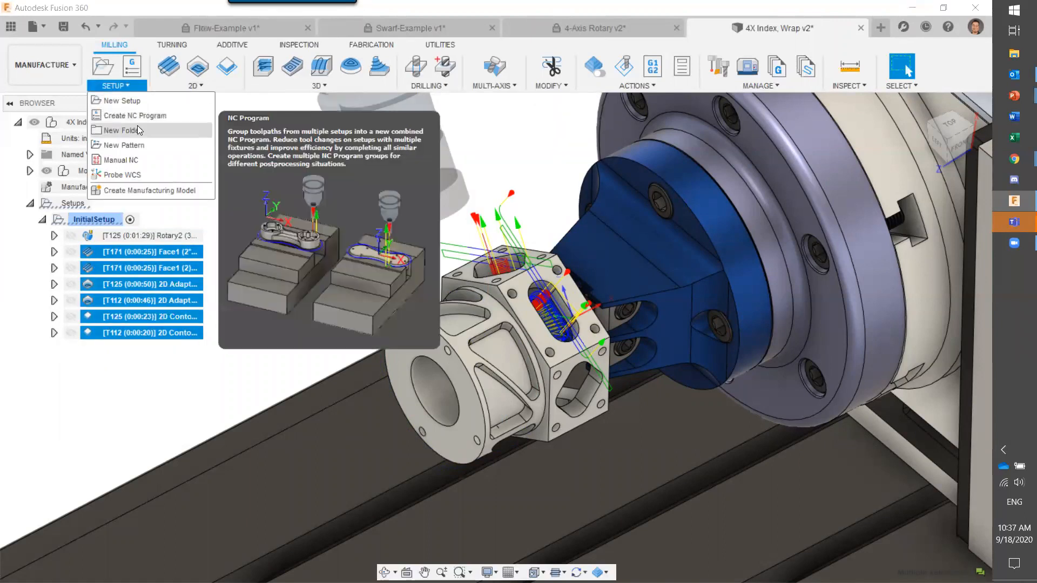
pyautogui.click(132, 146)
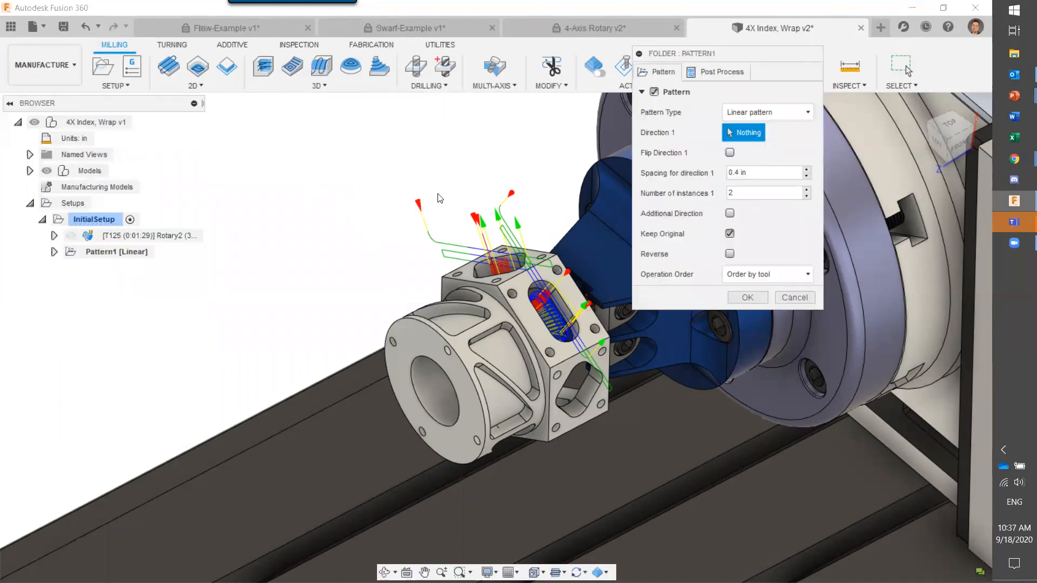
pyautogui.click(754, 113)
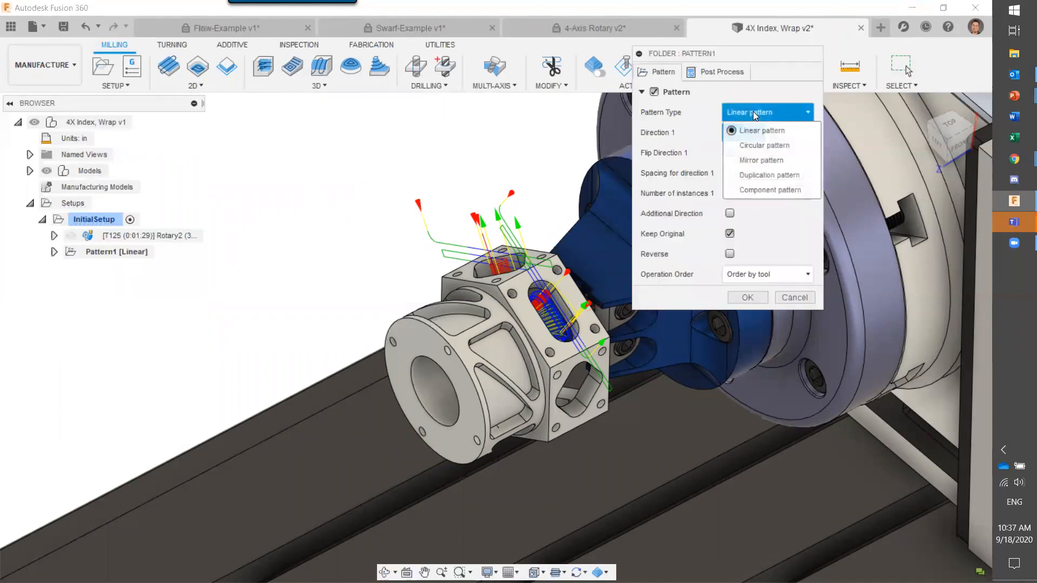
pyautogui.click(760, 145)
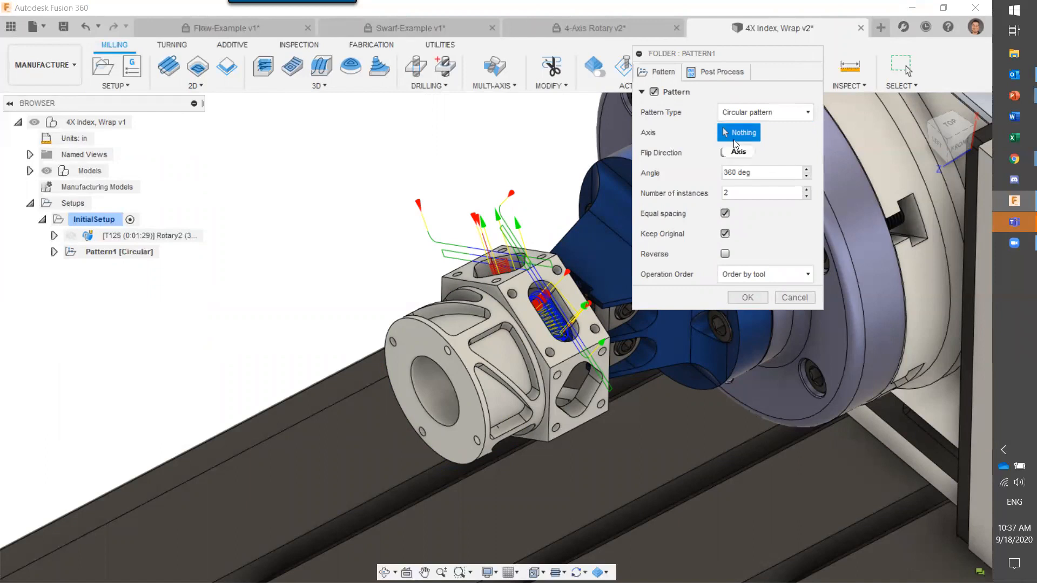
# Step: Set the cylindrical bore face as the pattern axis, use 3 equally spaced instances over 360 deg ordered by tool, and accept
pyautogui.click(425, 396)
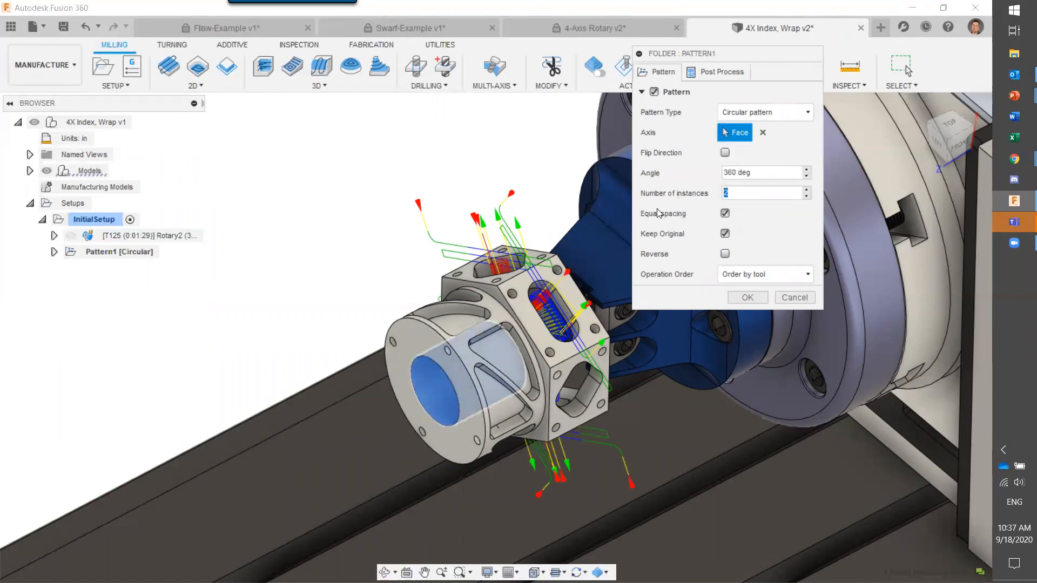
pyautogui.keyDown('shift'); pyautogui.moveTo(425, 240); pyautogui.dragTo(758, 255, button='middle'); pyautogui.keyUp('shift')
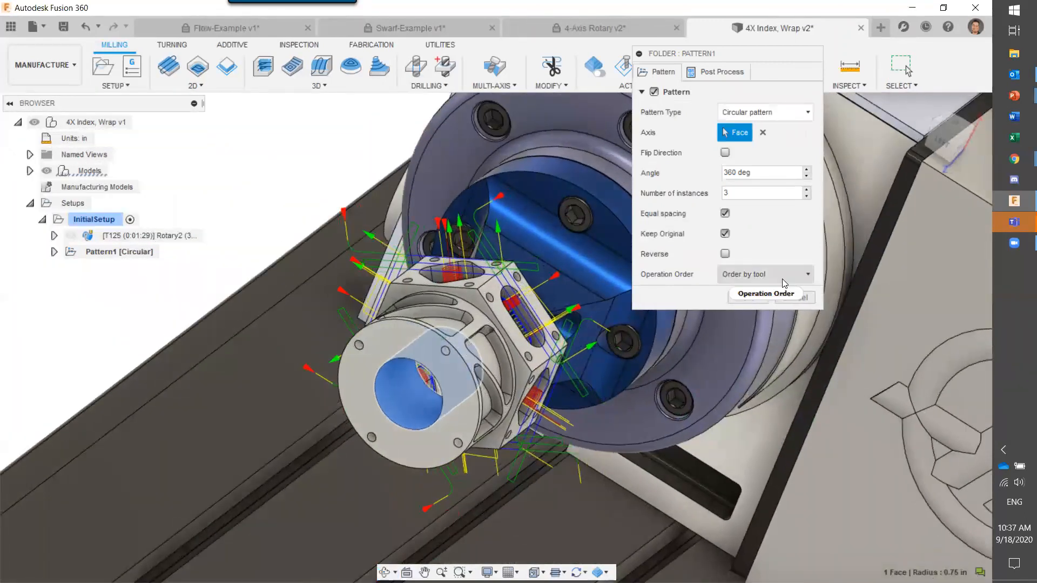
pyautogui.moveTo(789, 280)
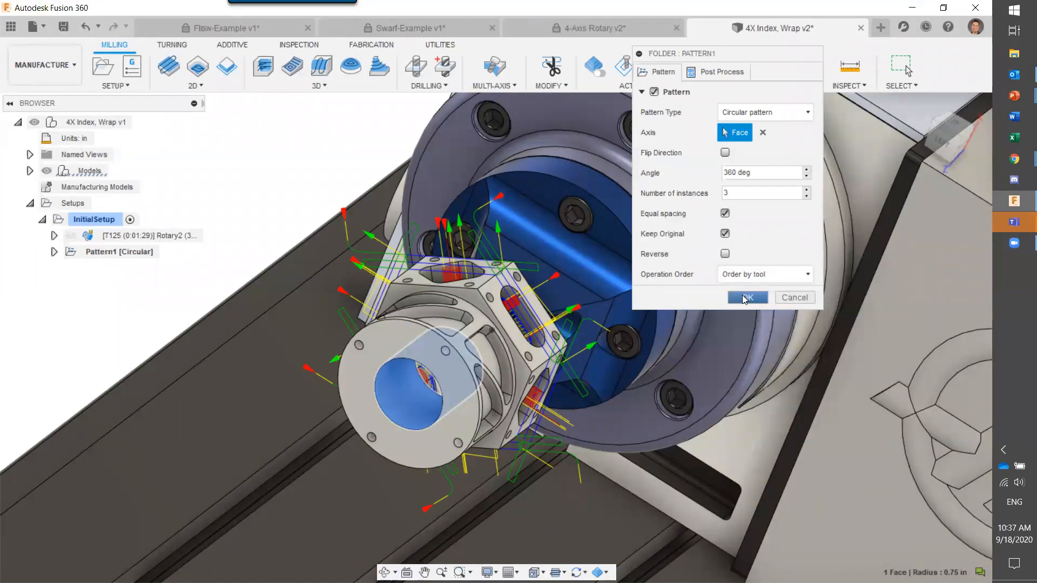
pyautogui.click(746, 298)
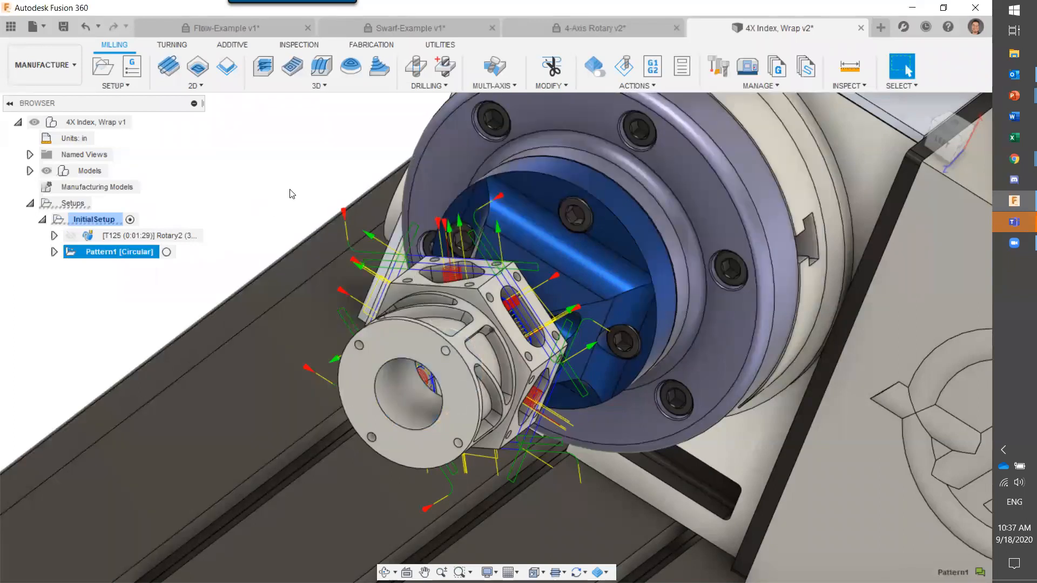
pyautogui.keyDown('shift'); pyautogui.moveTo(299, 181); pyautogui.dragTo(495, 165, button='middle'); pyautogui.keyUp('shift')
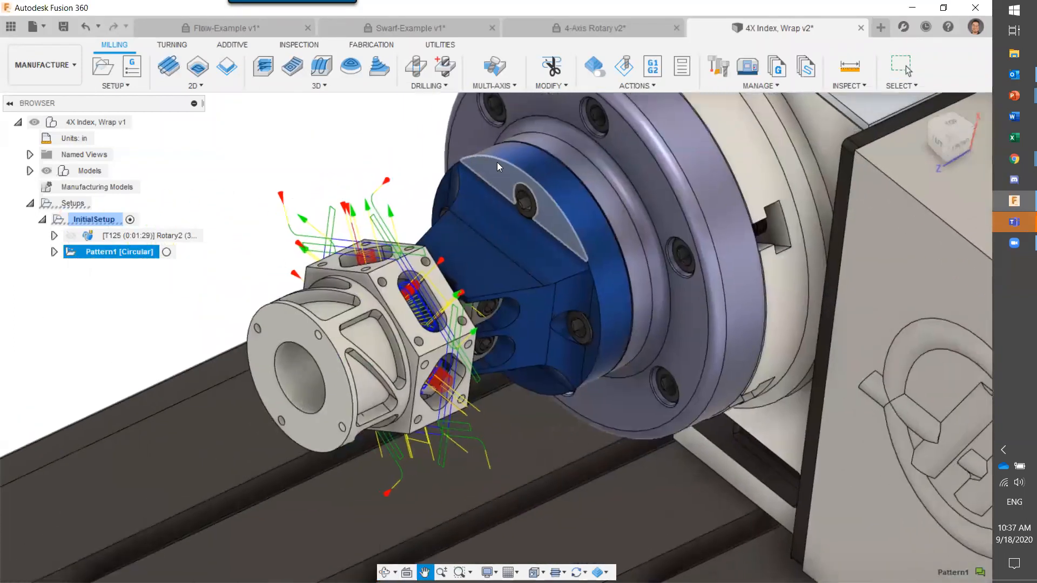
pyautogui.click(232, 176)
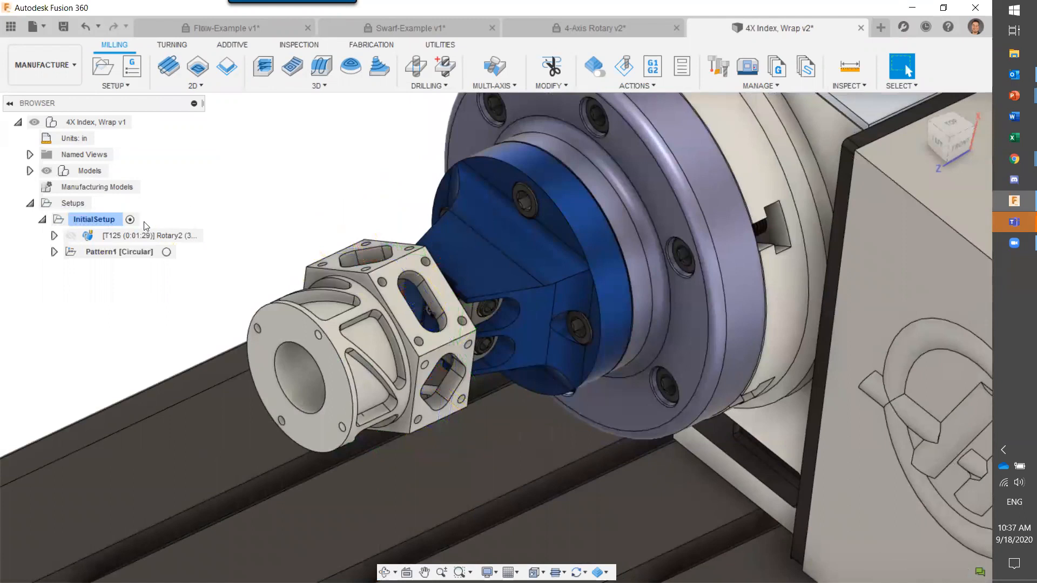
# Step: Simulate the whole InitialSetup with stock, skipping ahead between operations to check the machining of the hexagon's flats and window pockets
pyautogui.click(104, 220)
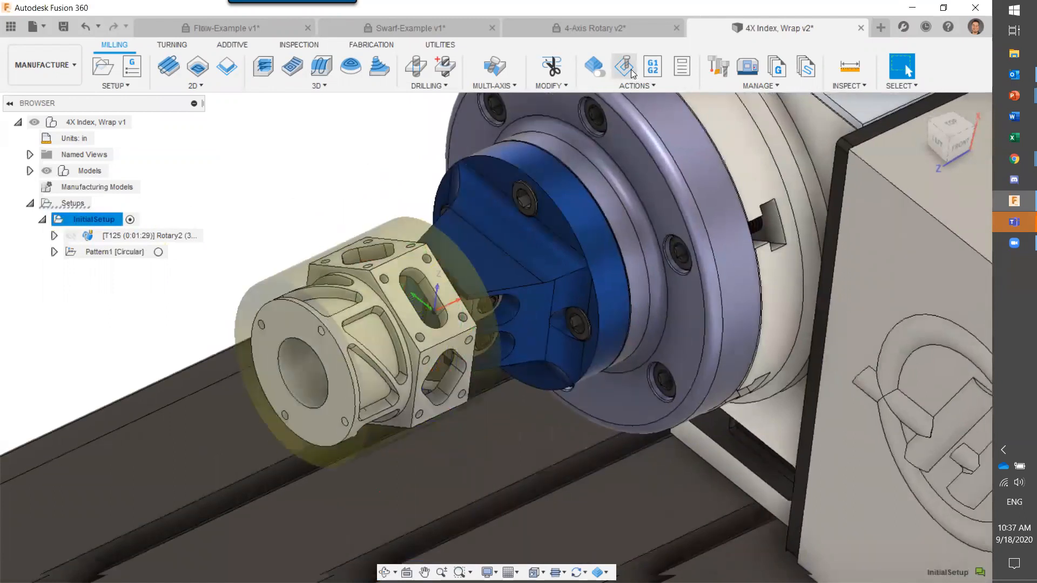
pyautogui.click(631, 70)
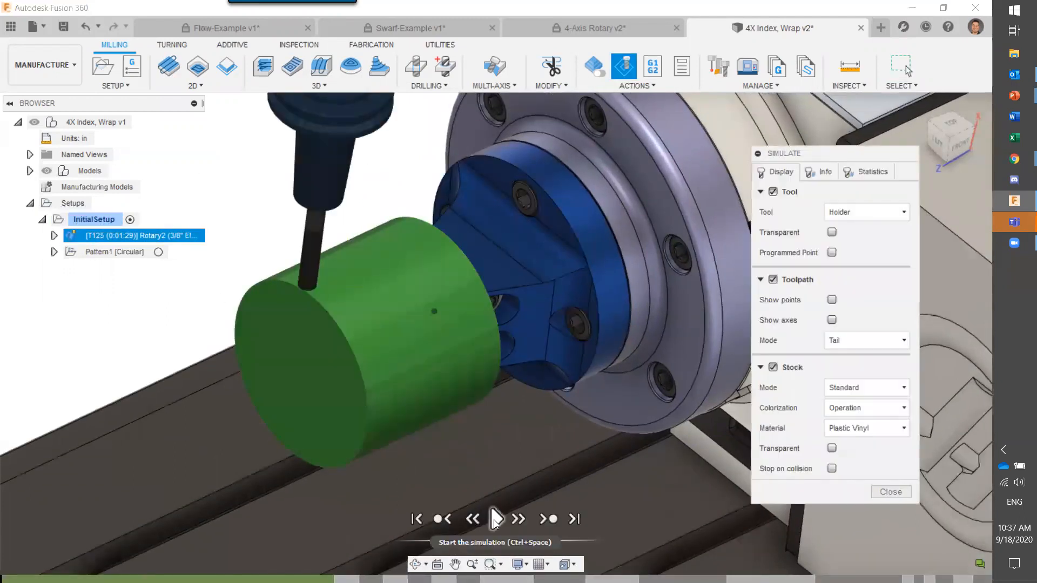
pyautogui.click(494, 519)
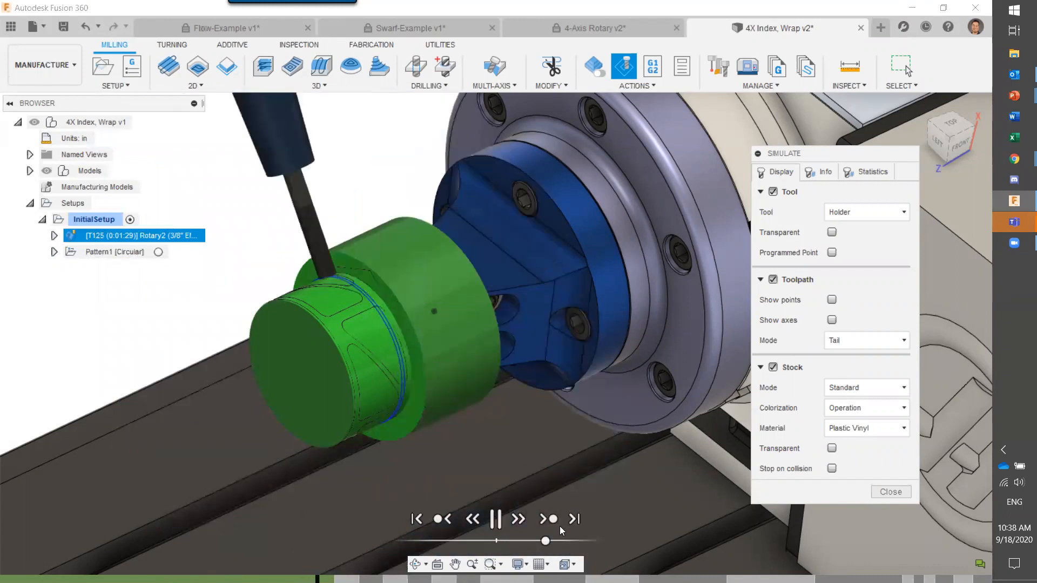
pyautogui.click(544, 522)
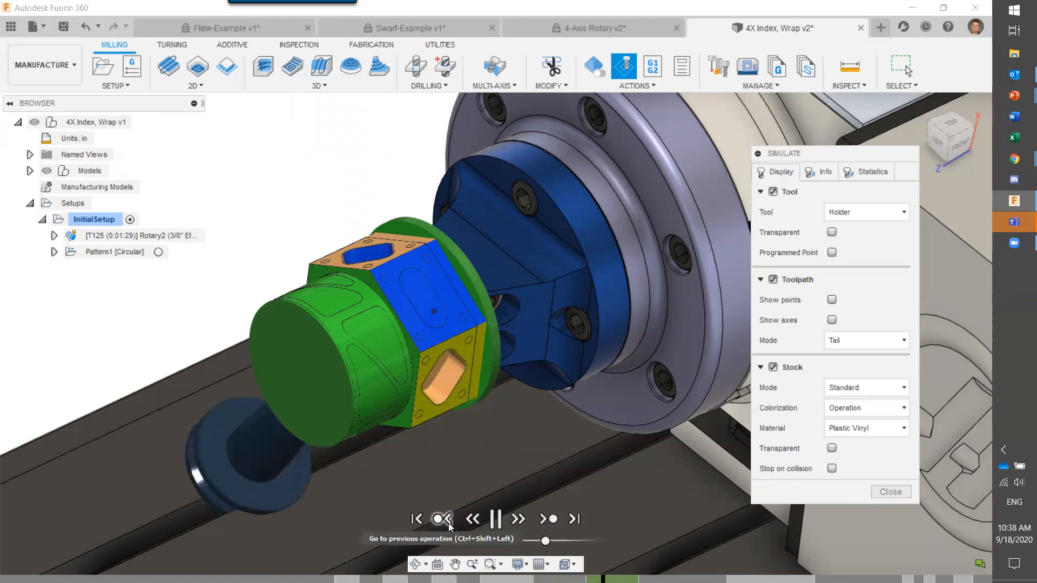
pyautogui.click(494, 519)
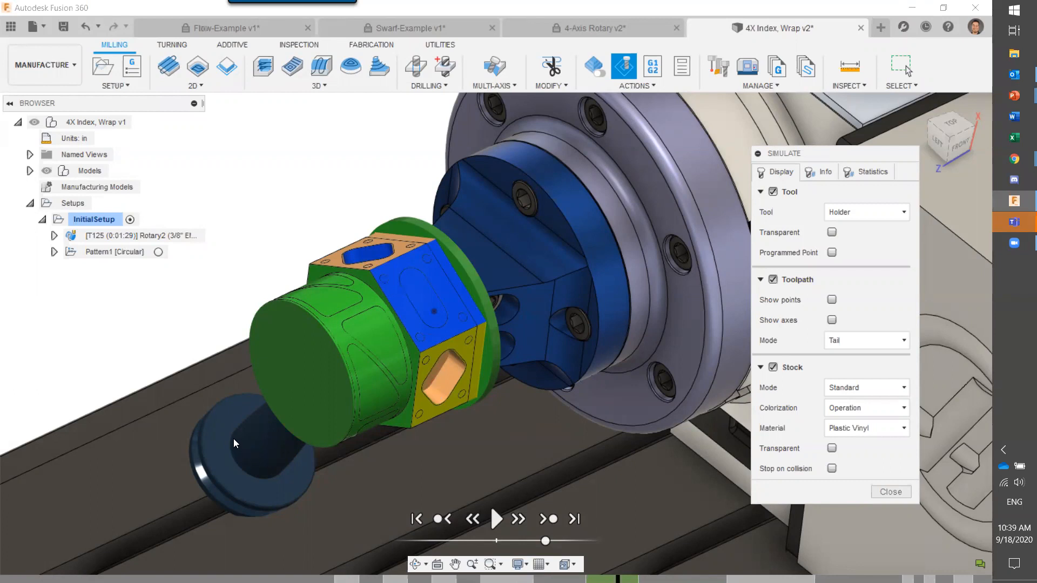
pyautogui.click(498, 519)
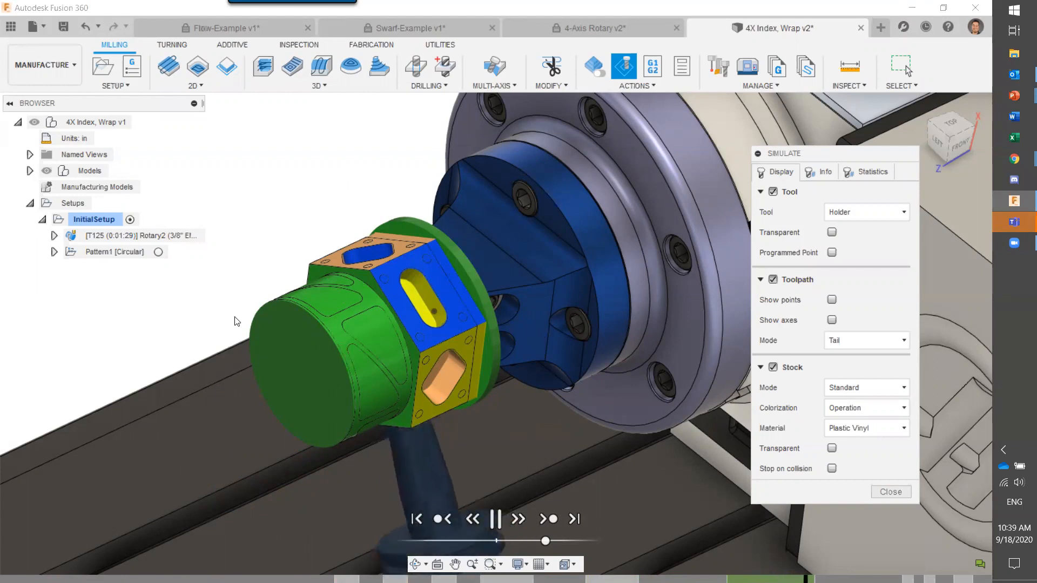
pyautogui.click(551, 520)
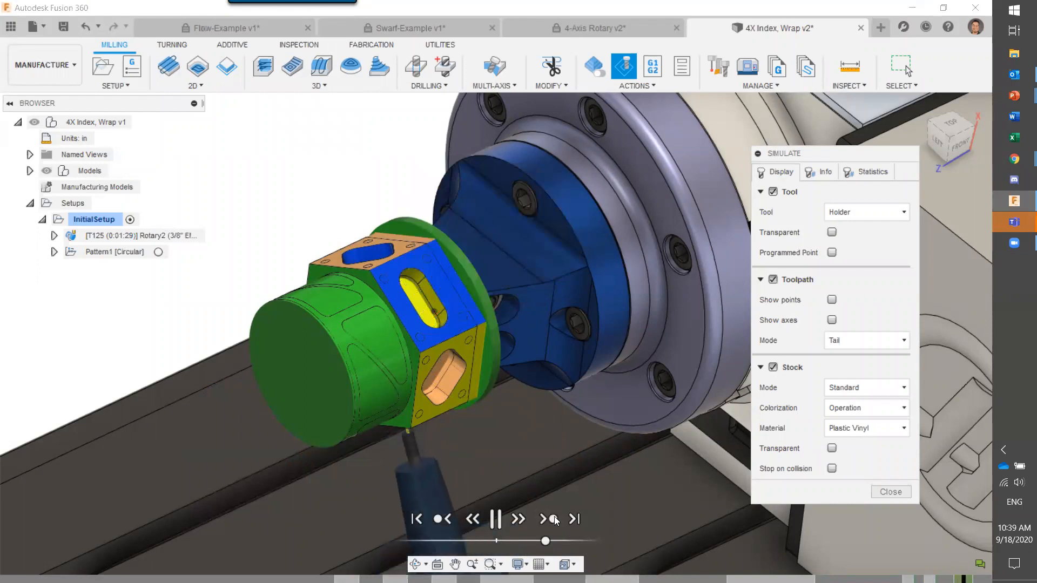
pyautogui.click(891, 492)
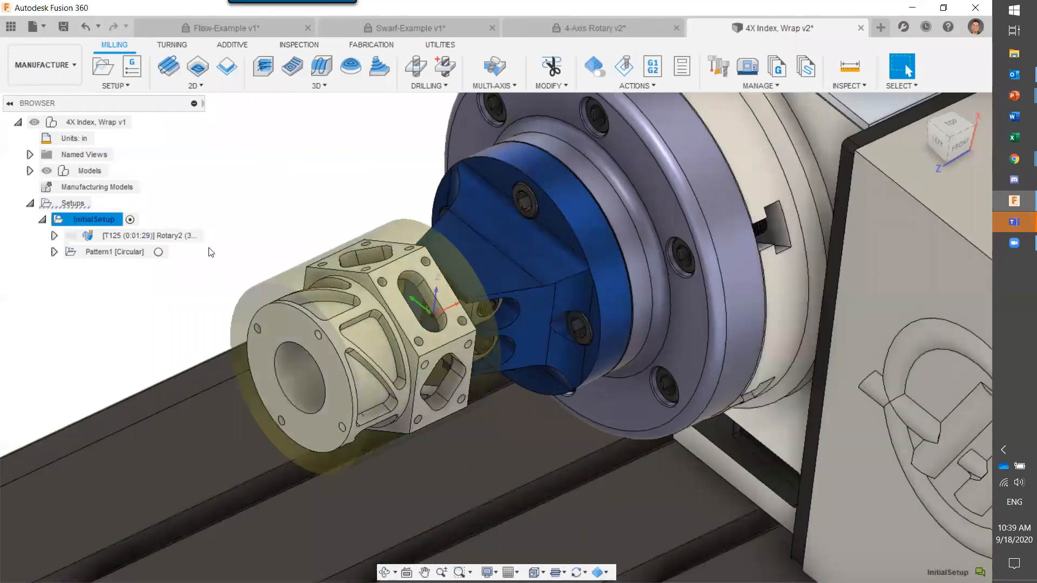
# Step: Move the T125 2D Contour directly after the T125 2D Adaptive within the circular pattern and check the operation order
pyautogui.click(54, 252)
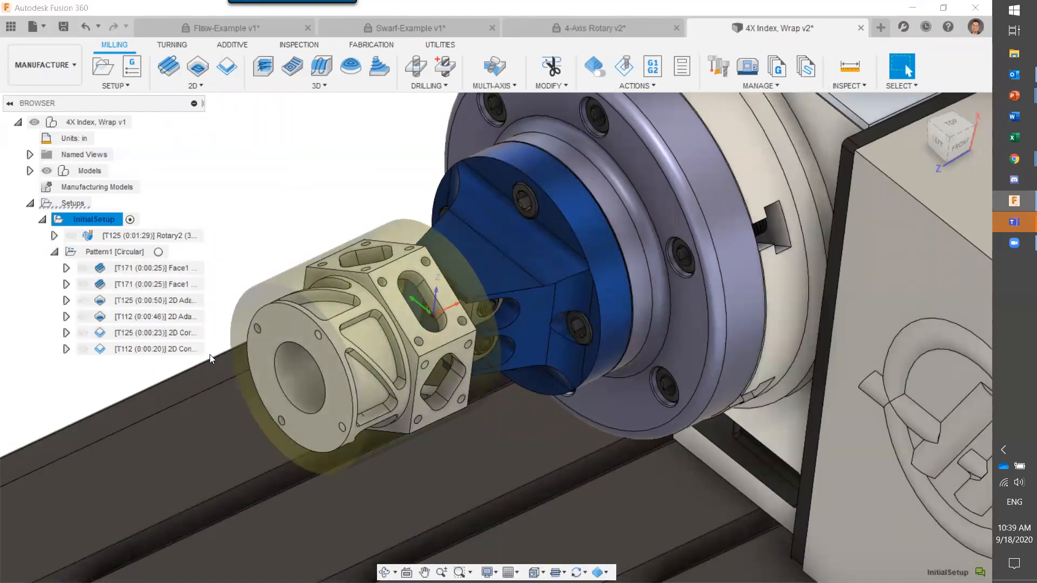
pyautogui.click(167, 338)
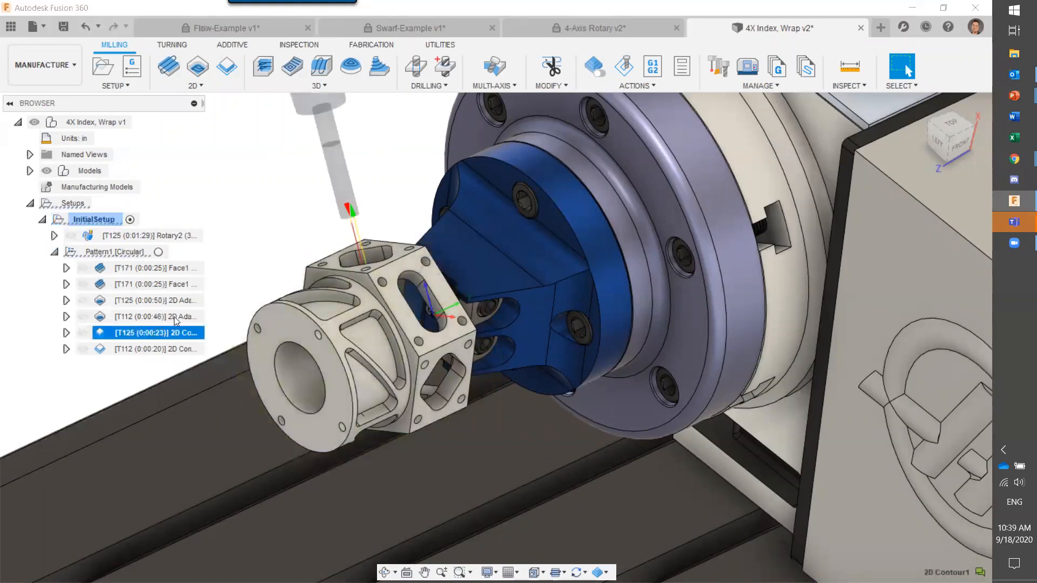
pyautogui.click(270, 290)
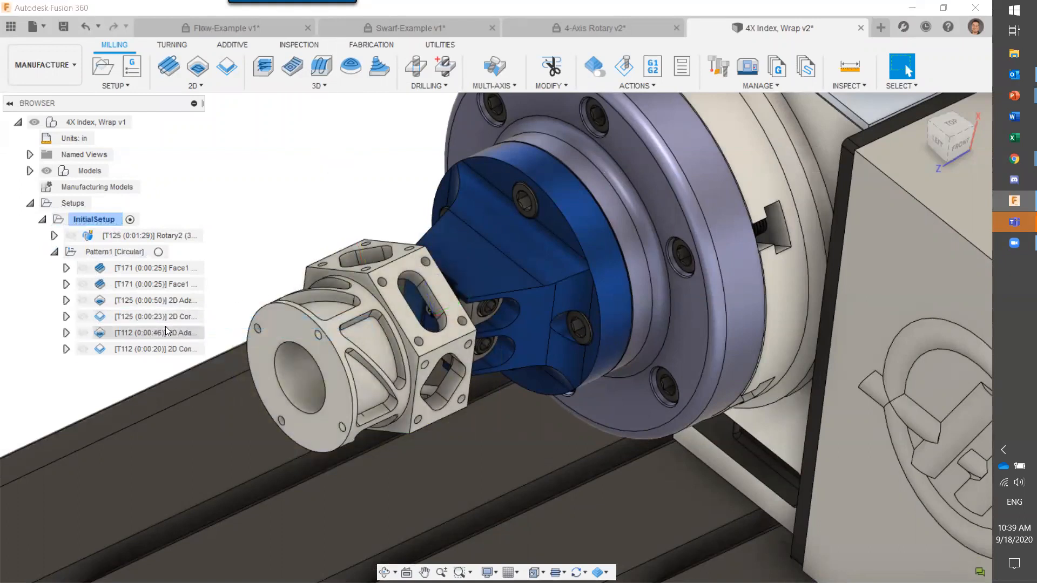
pyautogui.click(166, 301)
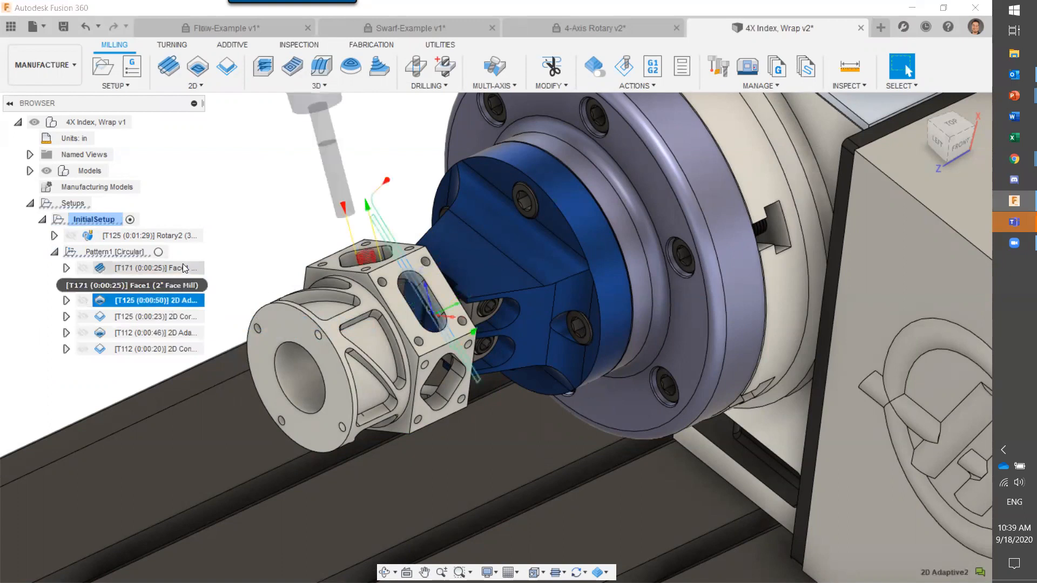
pyautogui.click(182, 282)
pyautogui.click(175, 302)
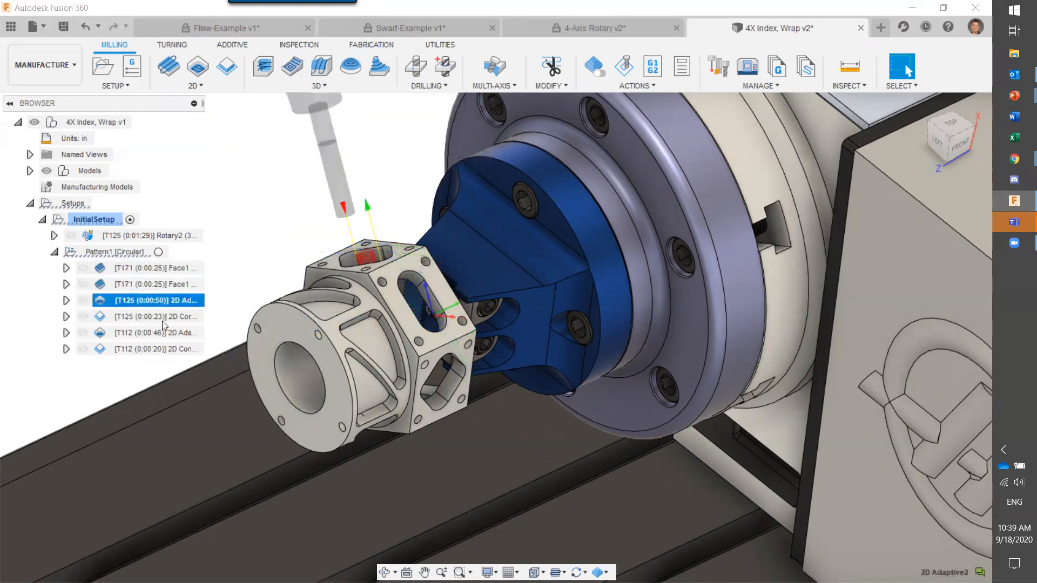
pyautogui.click(159, 316)
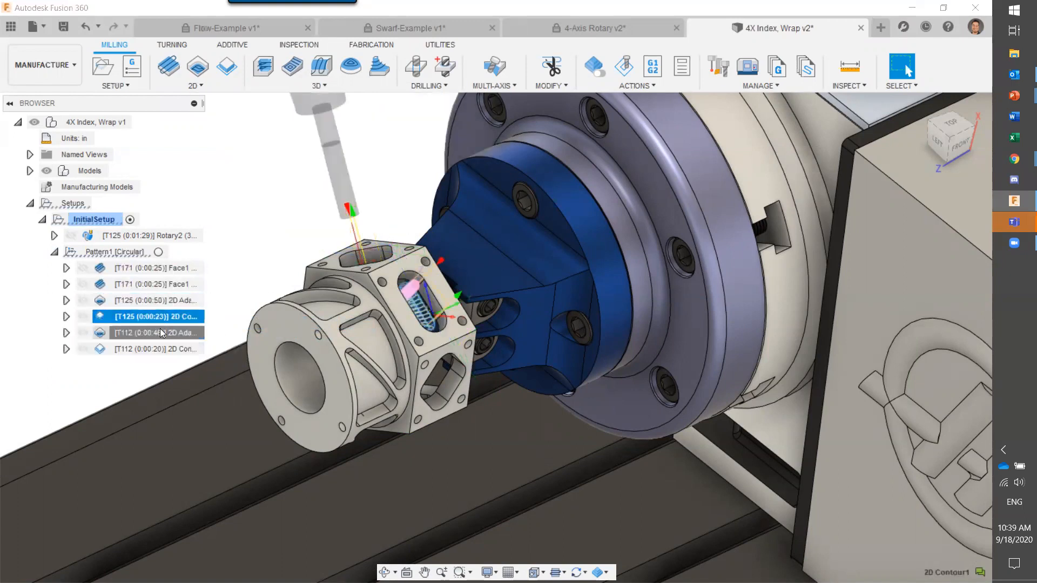
pyautogui.click(162, 348)
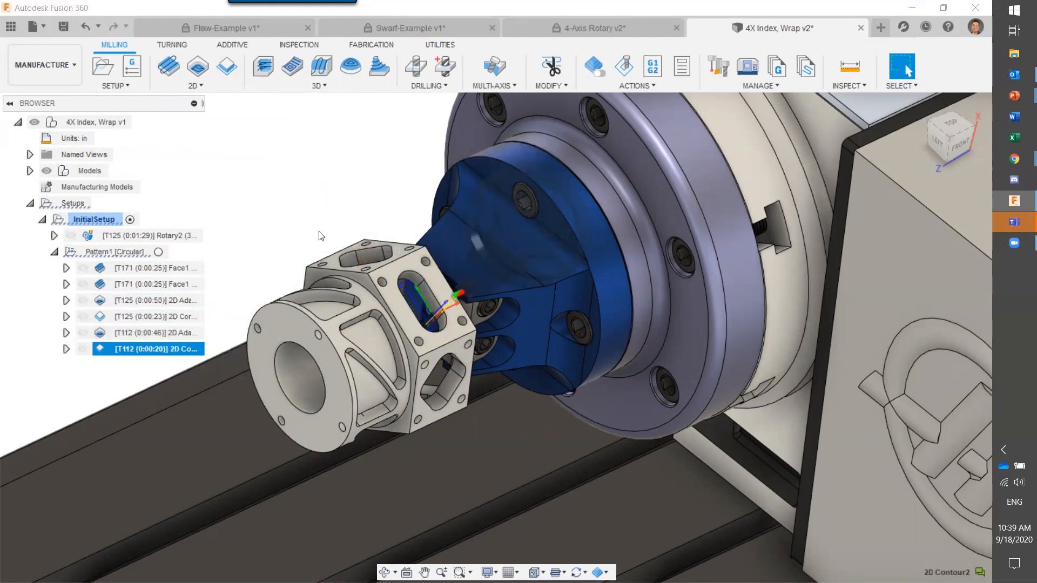
# Step: Display the circular pattern's toolpaths around the hexagonal part and examine them
pyautogui.click(133, 253)
pyautogui.keyDown('shift'); pyautogui.moveTo(315, 237); pyautogui.dragTo(282, 246, button='middle'); pyautogui.keyUp('shift')
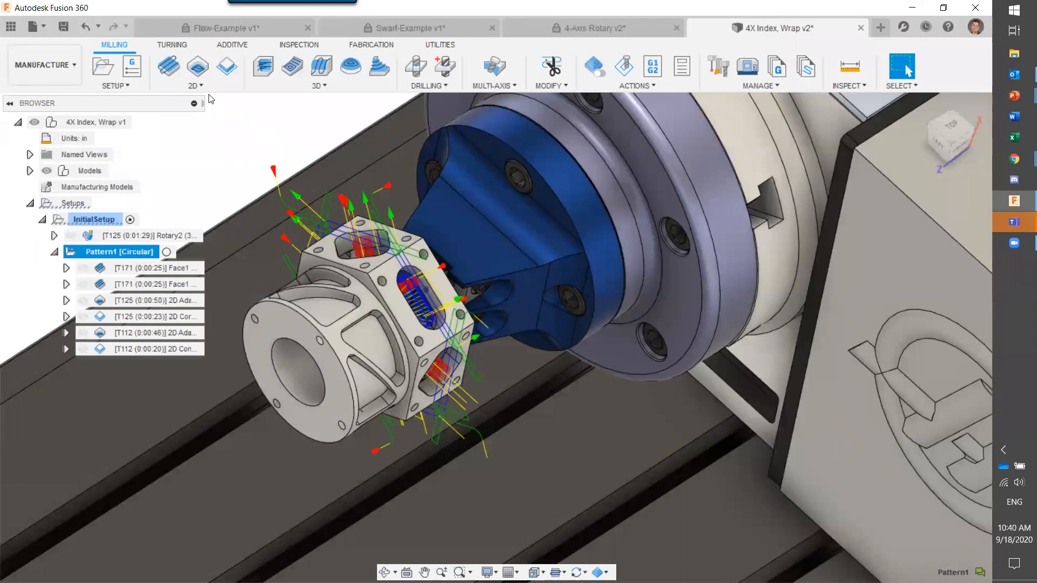
pyautogui.click(54, 252)
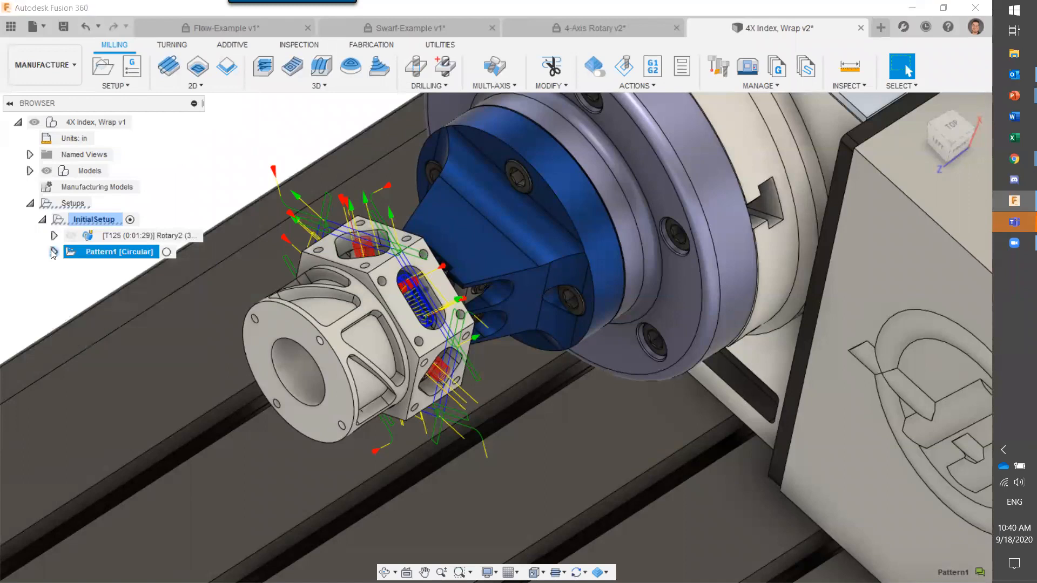
pyautogui.click(126, 87)
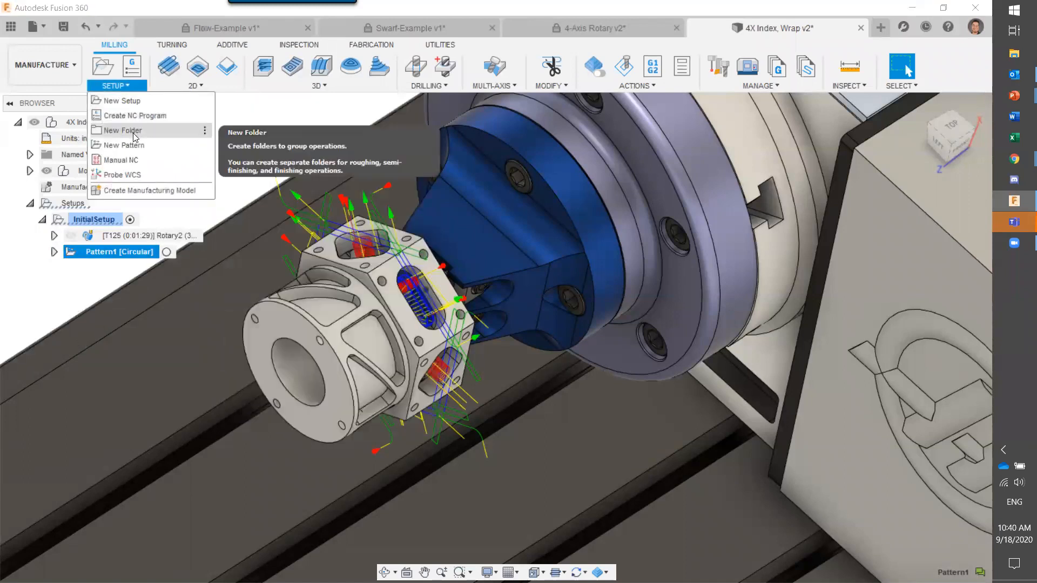
pyautogui.click(123, 131)
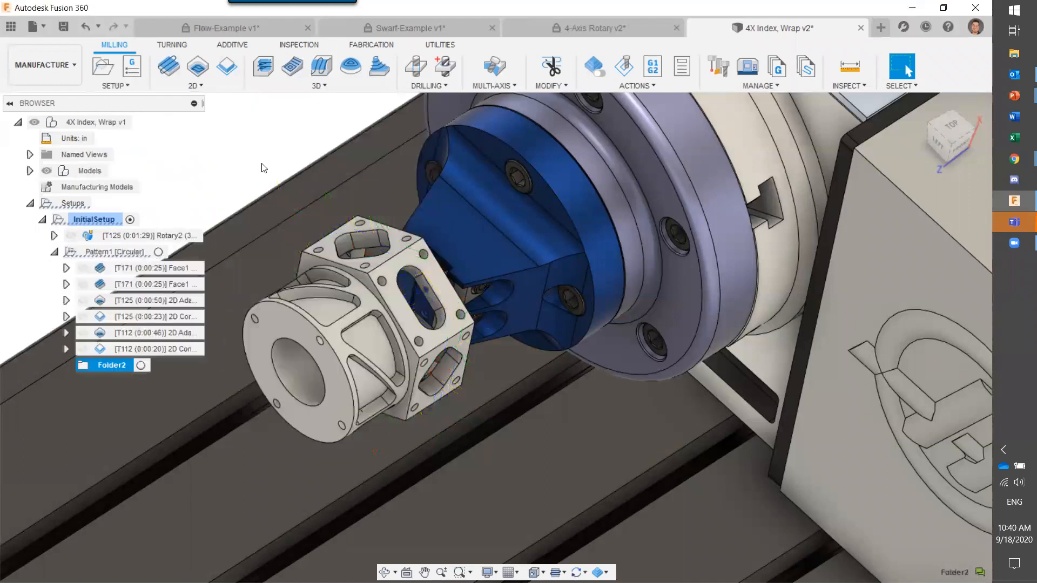
pyautogui.rightClick(110, 369)
pyautogui.click(128, 394)
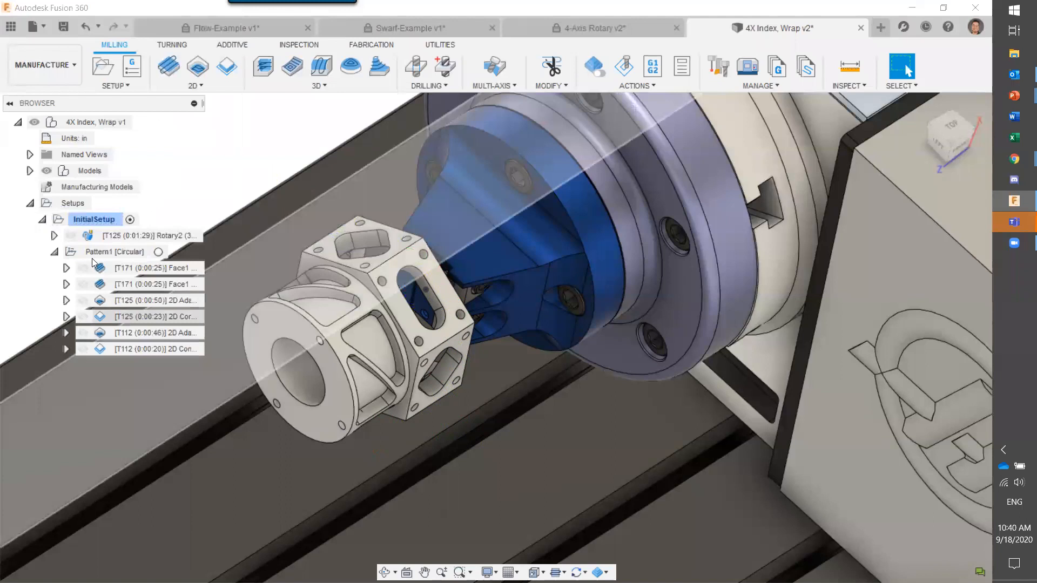
# Step: Create a new folder at the end of InitialSetup, outside the circular pattern, and name it WrappedTP
pyautogui.click(55, 252)
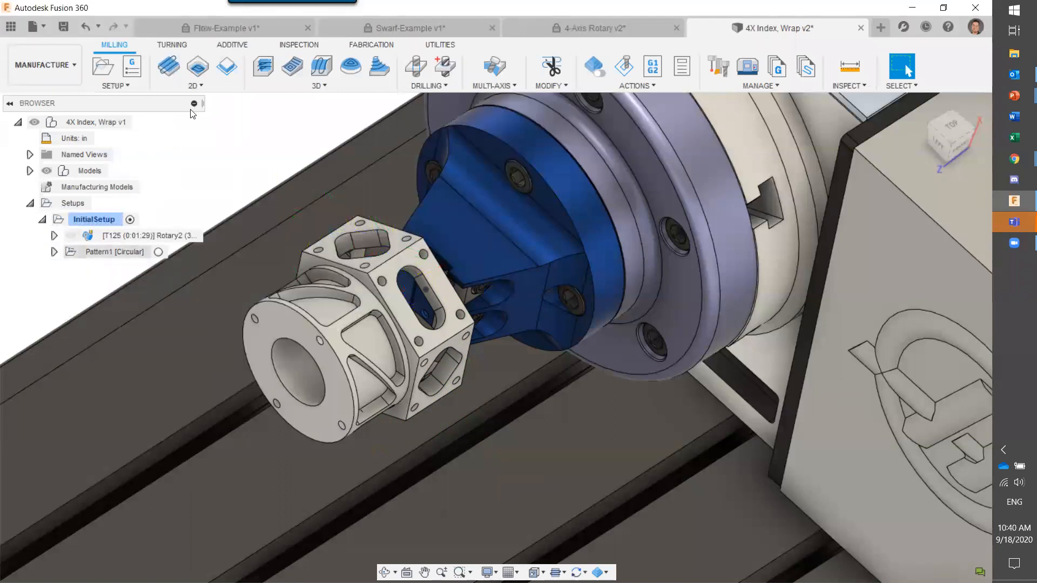
pyautogui.click(127, 87)
pyautogui.click(128, 128)
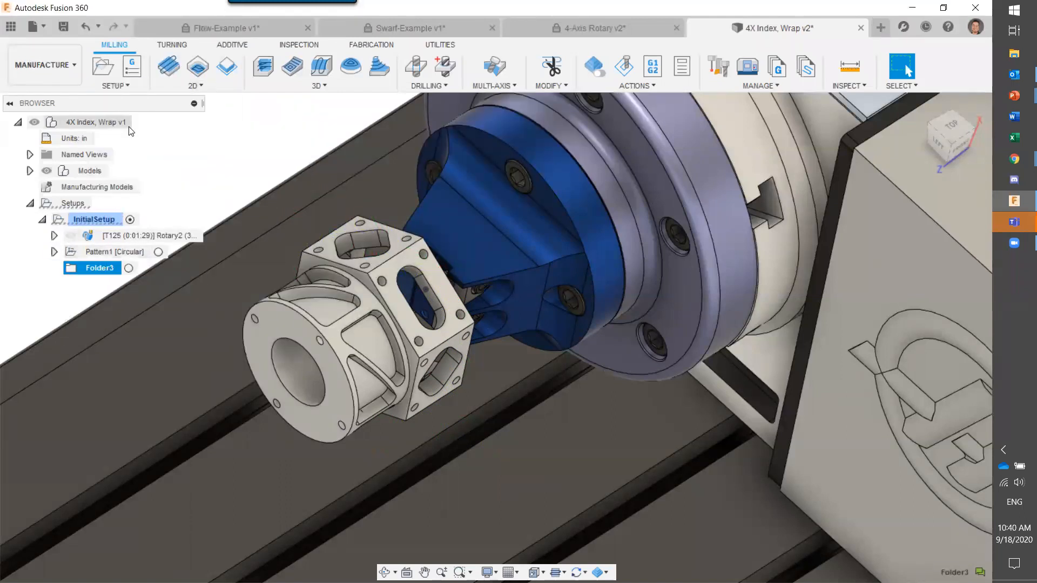
pyautogui.write('WrappedT')
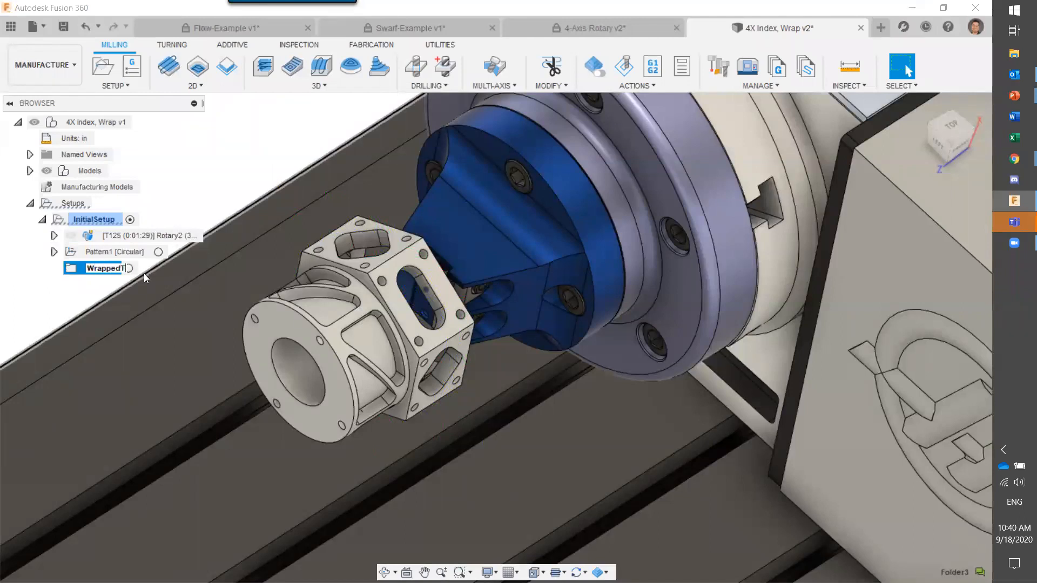
pyautogui.write('P')
pyautogui.press('Return')
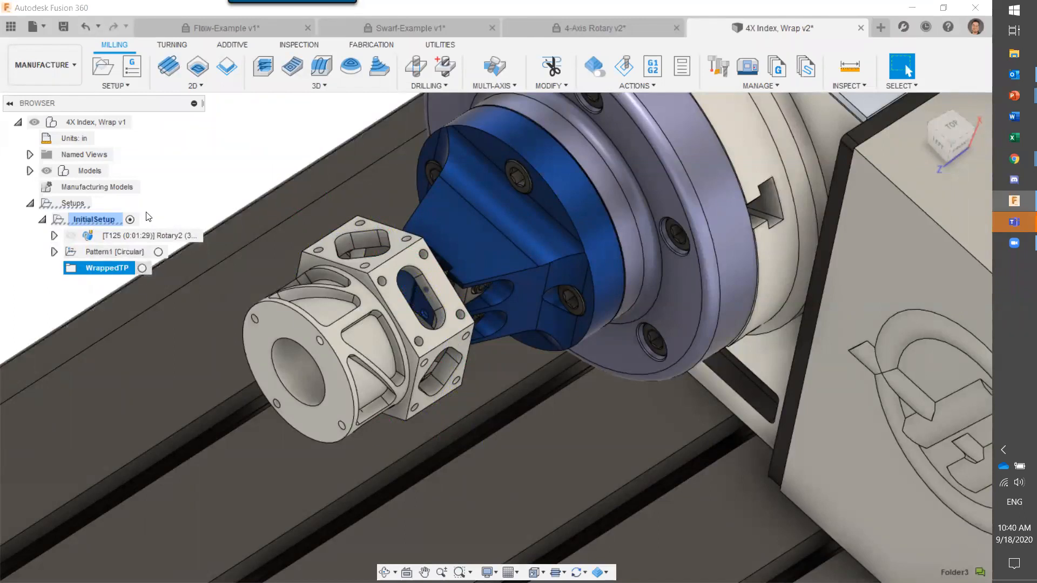
# Step: Add a 2D Adaptive Clearing operation to WrappedTP and wrap its toolpath on the curved triangular pocket's cylindrical floor face
pyautogui.click(211, 86)
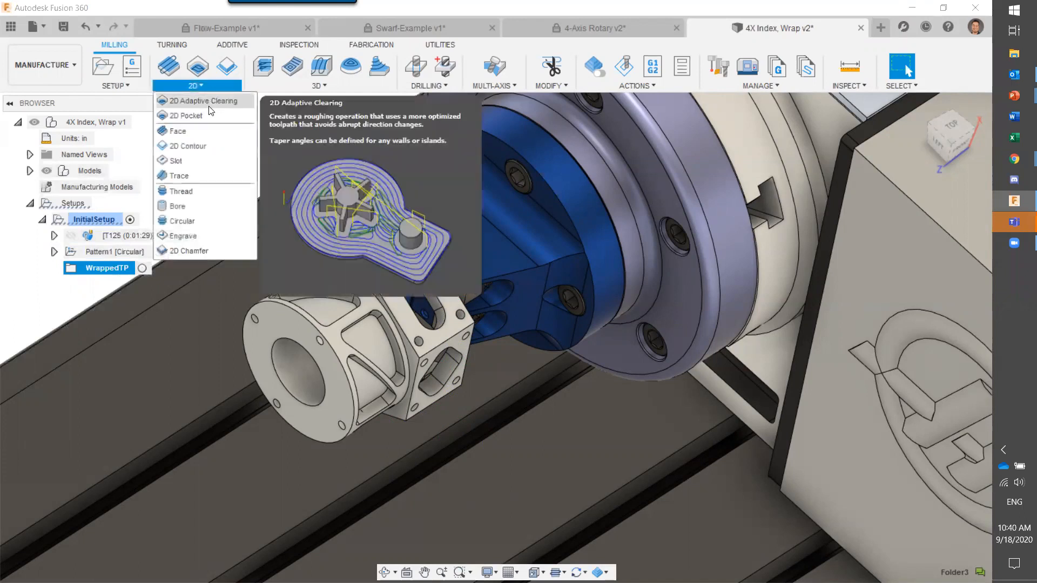
pyautogui.click(210, 103)
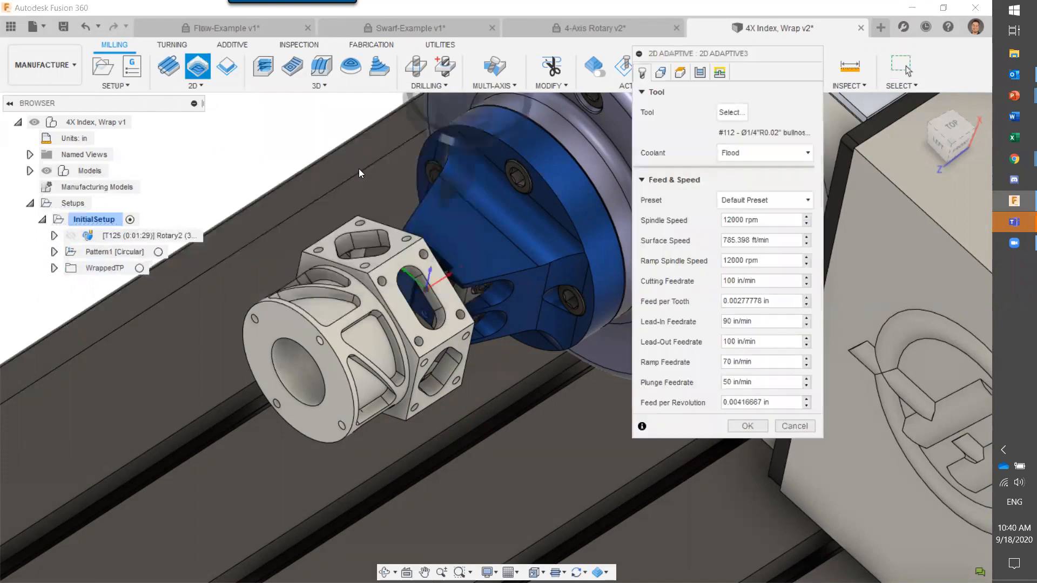
pyautogui.click(661, 73)
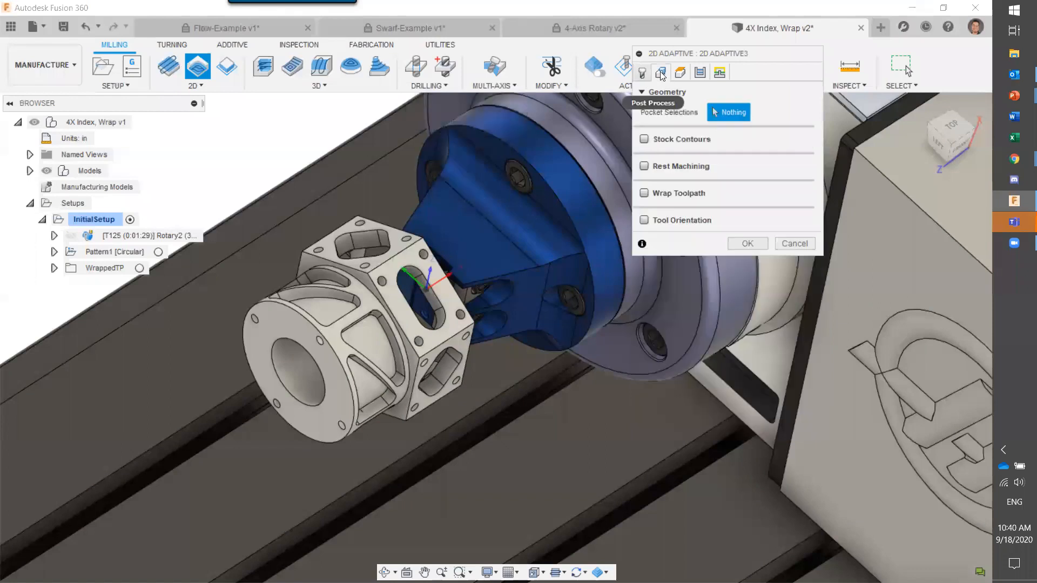
pyautogui.click(644, 193)
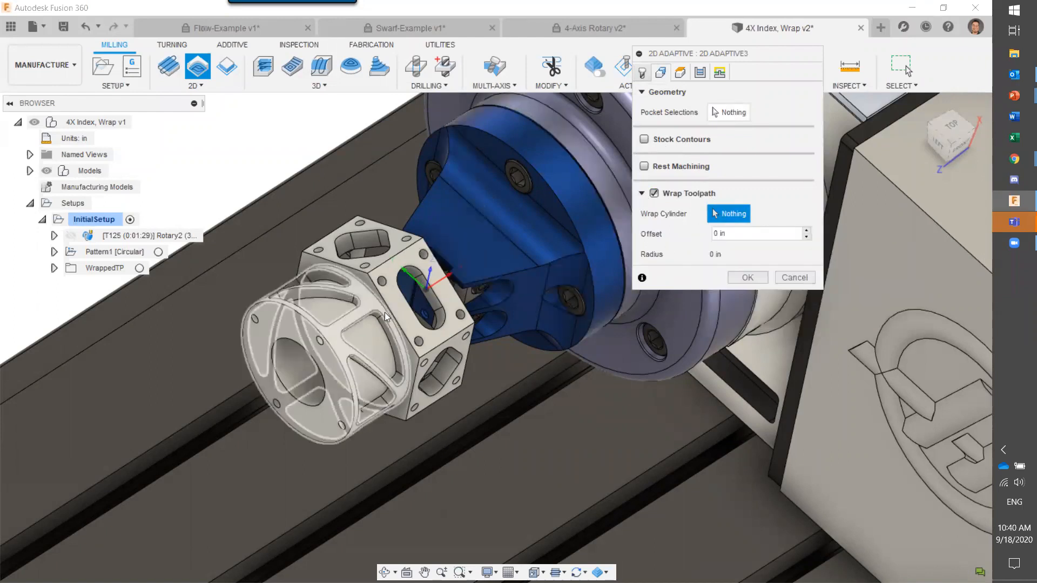
pyautogui.click(335, 308)
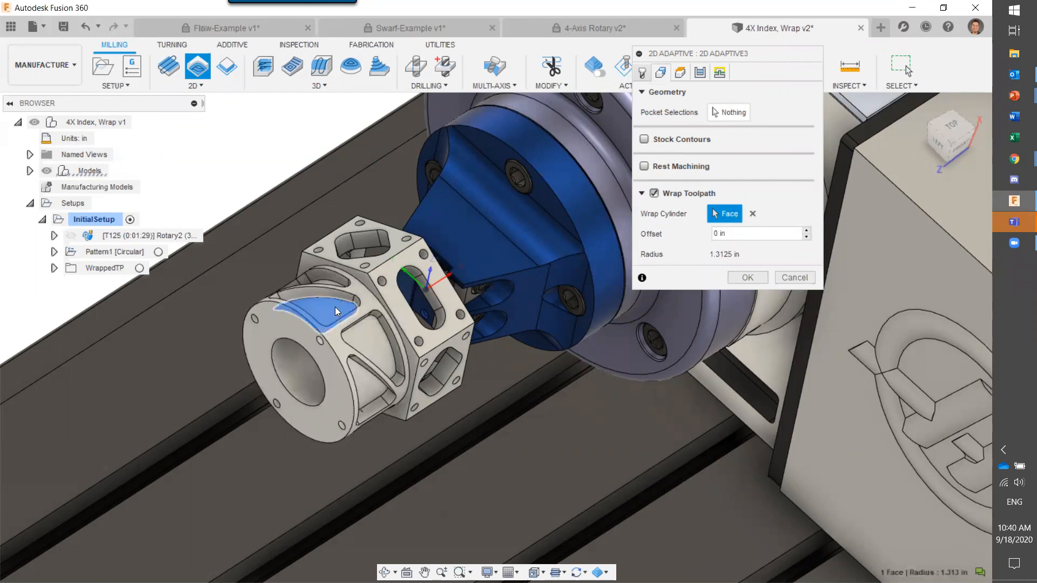
# Step: Set the triangular pocket's floor contour as the pocket selection, accept the wrapped 2D Adaptive and check its toolpath
pyautogui.click(714, 111)
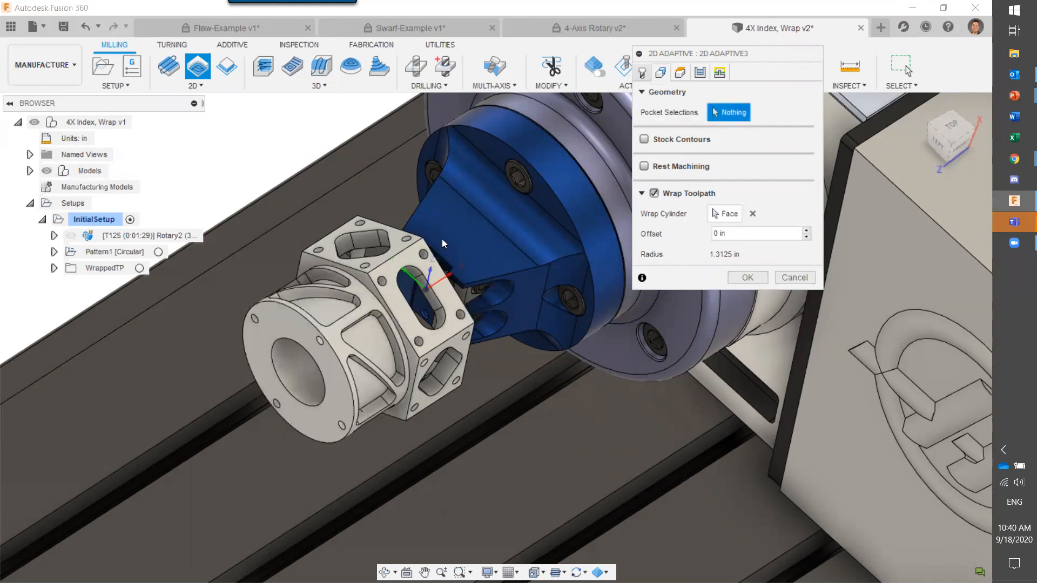
pyautogui.click(326, 302)
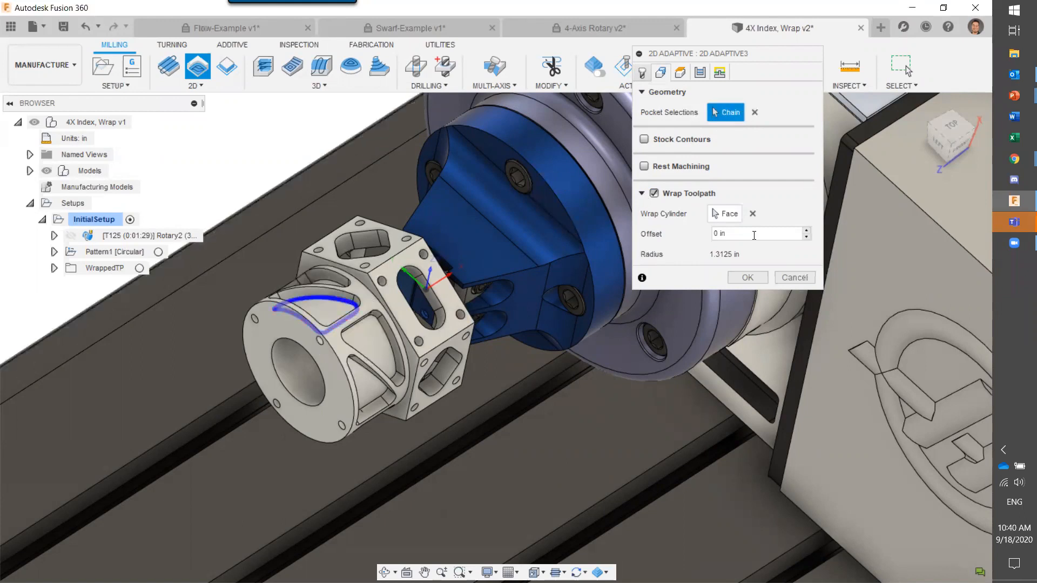
pyautogui.click(720, 215)
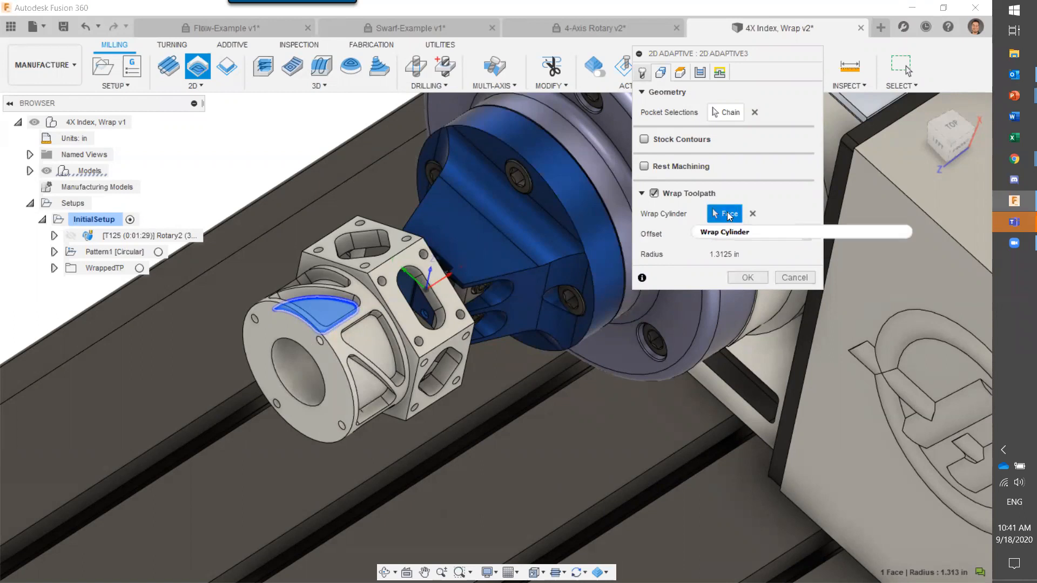
pyautogui.keyDown('shift'); pyautogui.moveTo(310, 164); pyautogui.dragTo(299, 120, button='middle'); pyautogui.keyUp('shift')
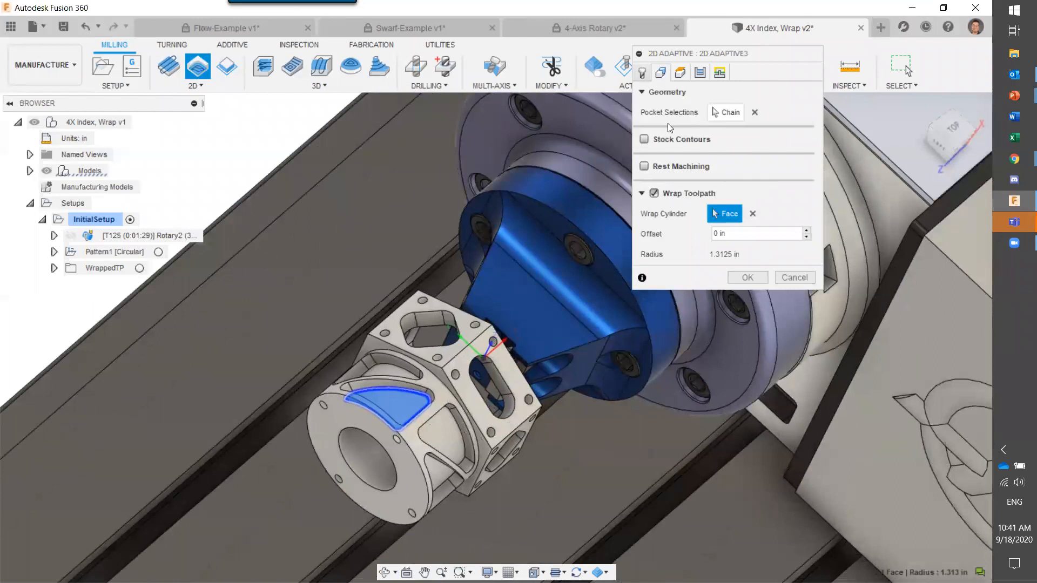
pyautogui.click(748, 278)
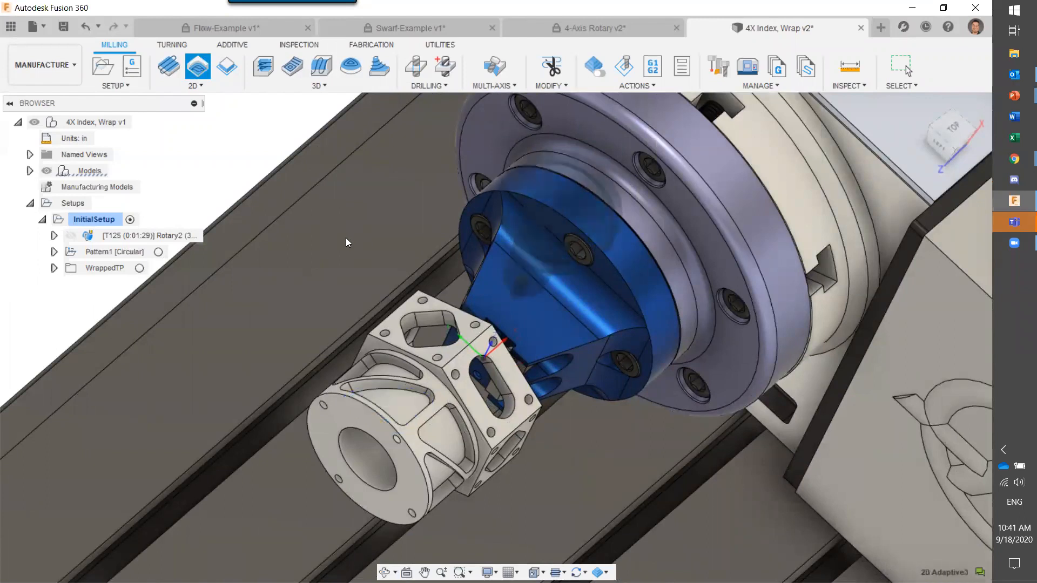
pyautogui.keyDown('shift'); pyautogui.moveTo(408, 321); pyautogui.dragTo(373, 275, button='middle'); pyautogui.keyUp('shift')
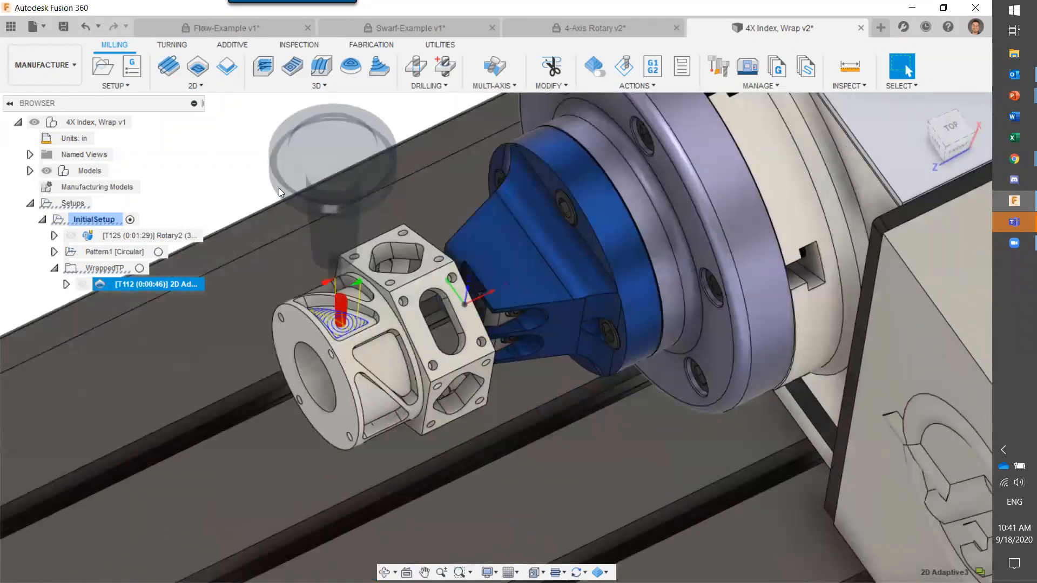
pyautogui.keyDown('shift'); pyautogui.moveTo(279, 188); pyautogui.dragTo(282, 174, button='middle'); pyautogui.keyUp('shift')
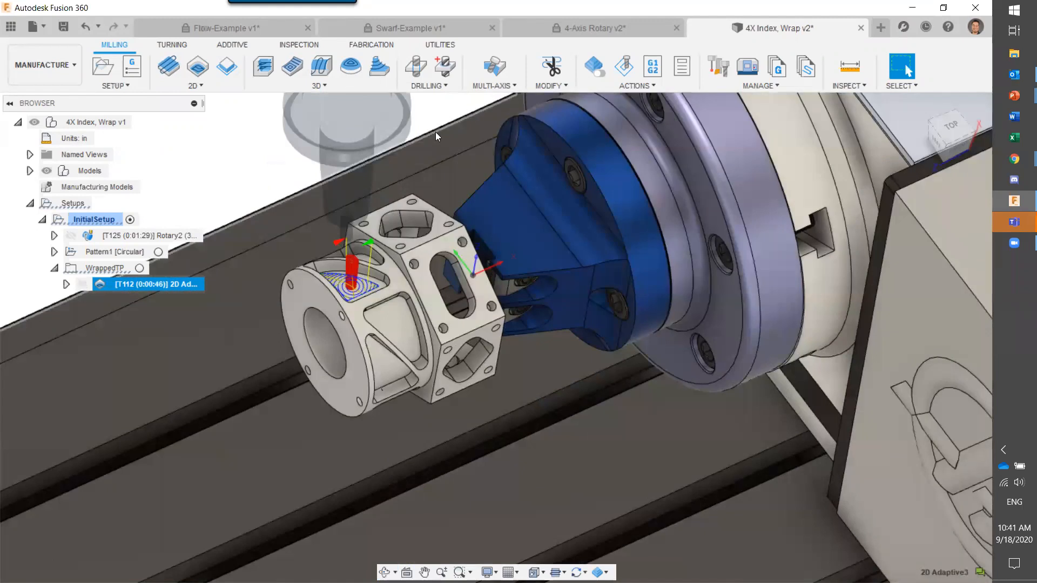
pyautogui.moveTo(433, 132); pyautogui.dragTo(492, 205, button='middle')
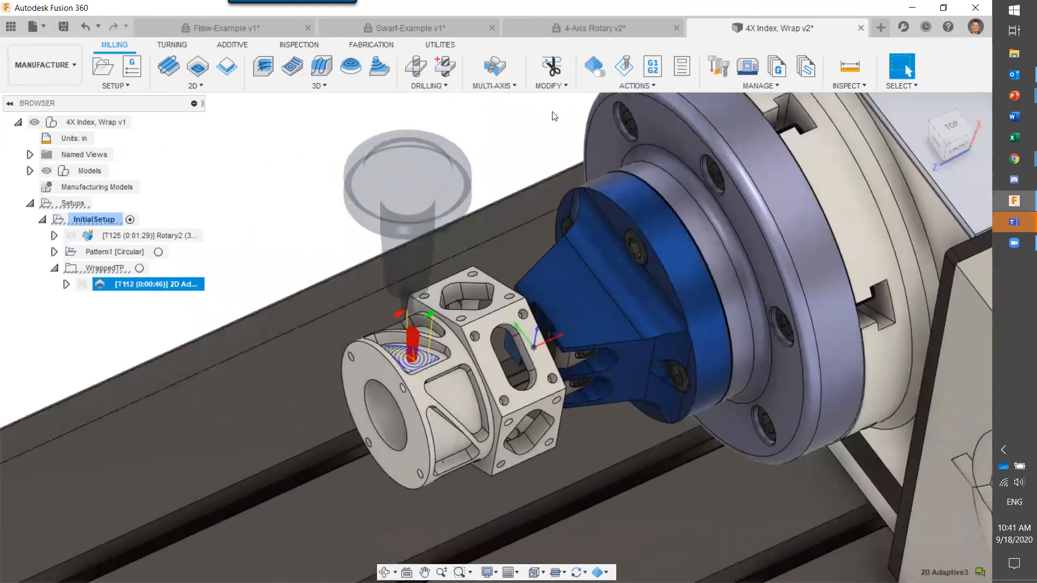
# Step: Run a Minimum Radius Analysis on the hexagonal part body with the minimum radius at about 0.081 in
pyautogui.click(856, 84)
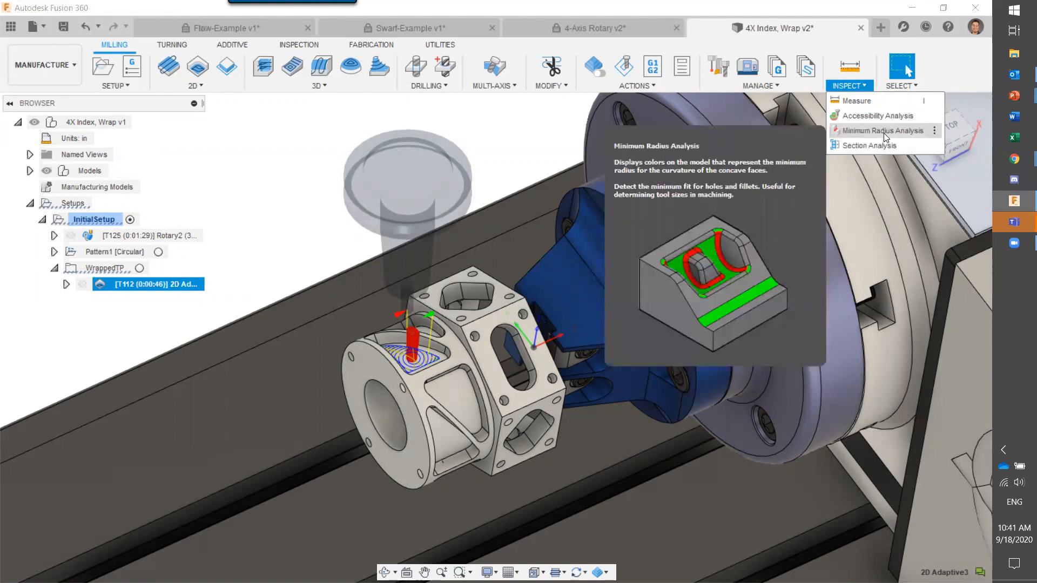
pyautogui.click(883, 133)
pyautogui.moveTo(448, 172); pyautogui.dragTo(433, 148, button='middle')
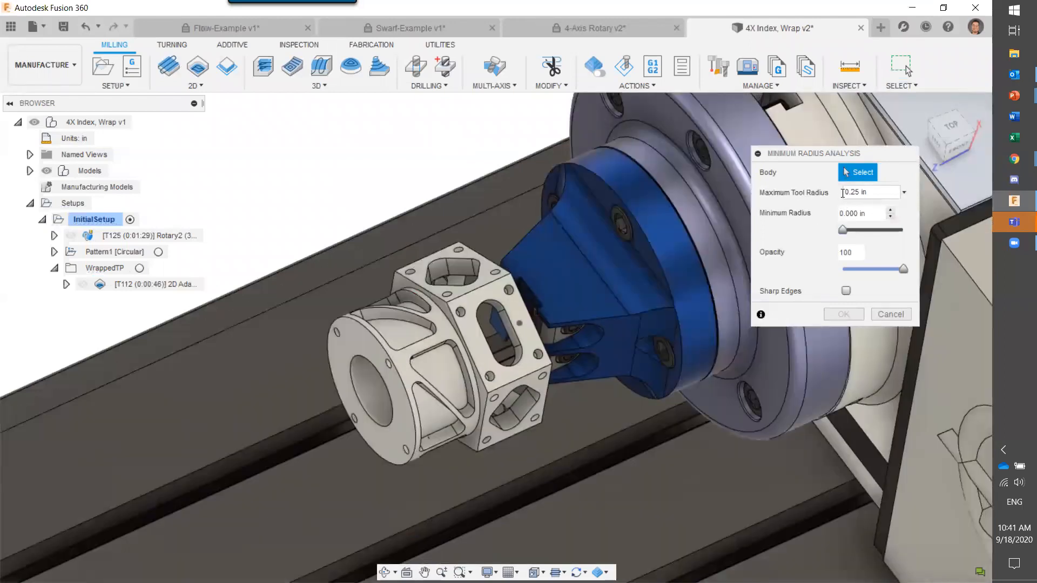
pyautogui.moveTo(868, 214); pyautogui.dragTo(834, 222)
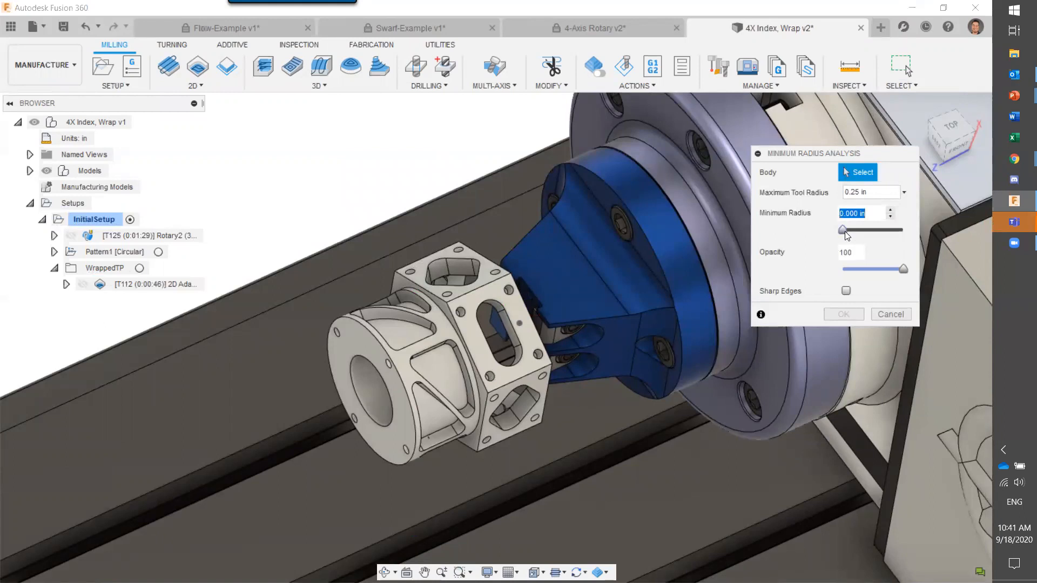
pyautogui.moveTo(846, 232); pyautogui.dragTo(862, 232)
pyautogui.click(514, 334)
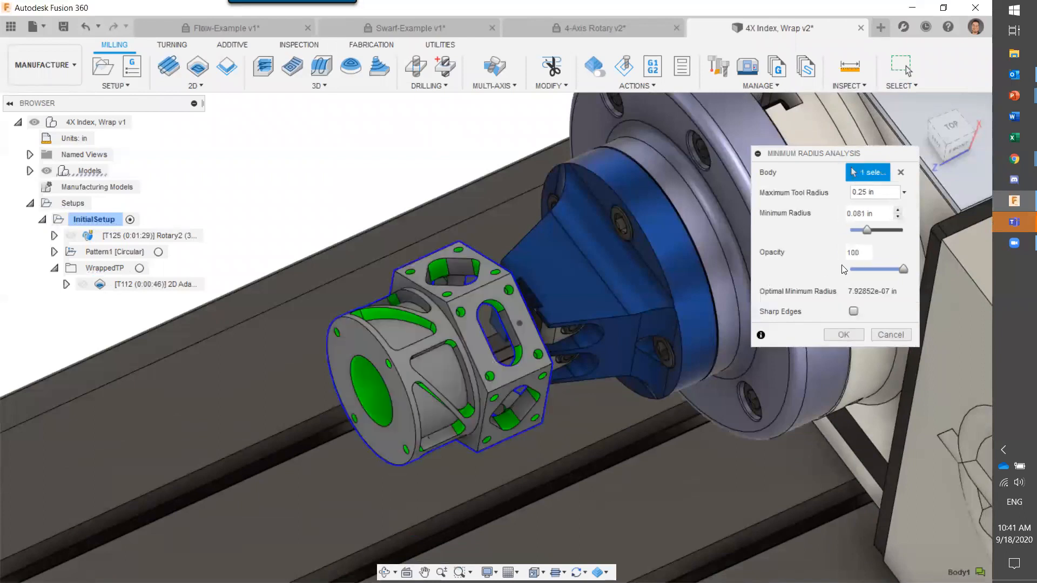
# Step: Vary the minimum radius between about 0.149 in and 0.123 in to compare the highlighted holes and corners
pyautogui.moveTo(864, 231); pyautogui.dragTo(820, 215)
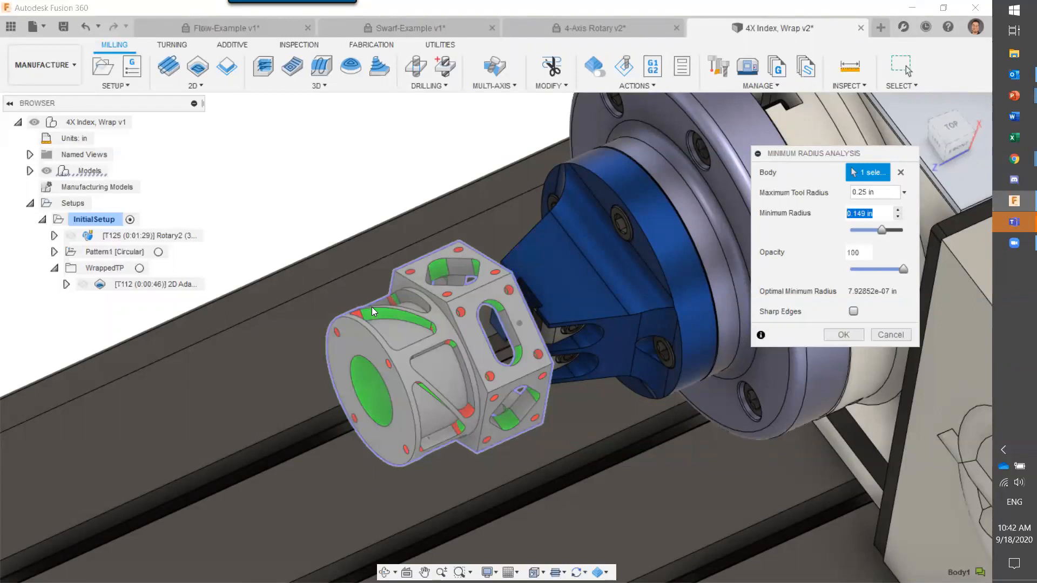
pyautogui.click(883, 229)
pyautogui.moveTo(882, 229); pyautogui.dragTo(874, 232)
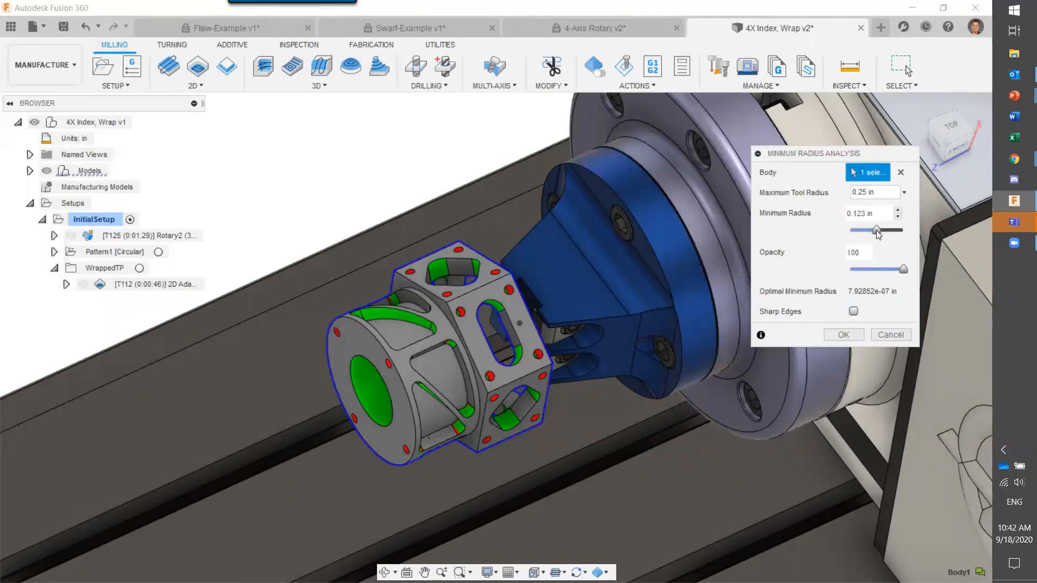
pyautogui.moveTo(878, 231); pyautogui.dragTo(883, 232)
# Step: Set the minimum radius to .125 and examine the corner radii of the wrapped pockets and windows for tool size
pyautogui.moveTo(873, 214); pyautogui.dragTo(774, 210)
pyautogui.press('BackSpace')
pyautogui.write('.125')
pyautogui.keyDown('shift'); pyautogui.moveTo(325, 225); pyautogui.dragTo(327, 243, button='middle'); pyautogui.keyUp('shift')
pyautogui.scroll(5, 331, 359)
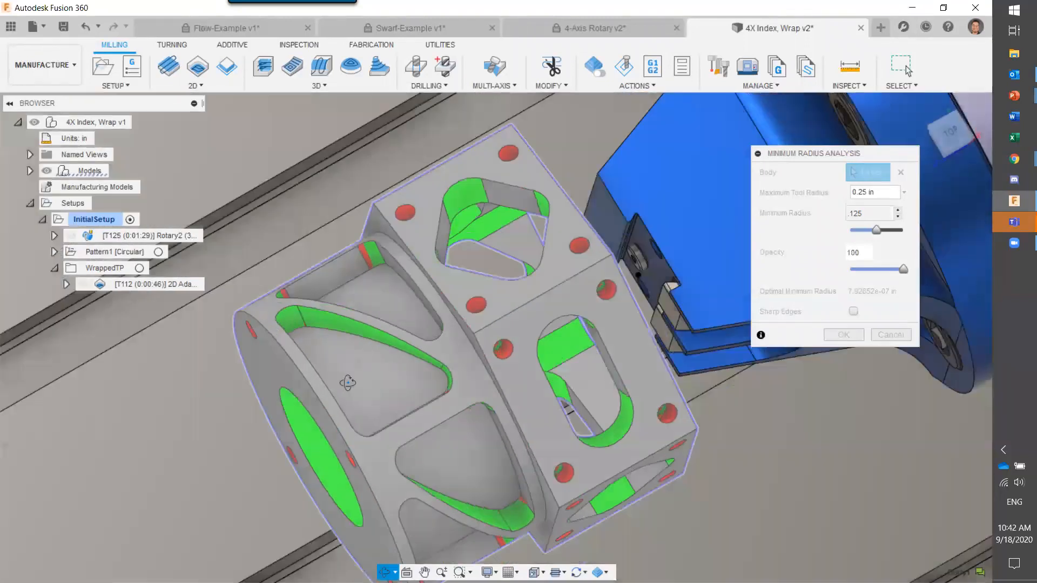
pyautogui.keyDown('shift'); pyautogui.moveTo(348, 383); pyautogui.dragTo(384, 378, button='middle'); pyautogui.keyUp('shift')
pyautogui.scroll(1, 357, 271)
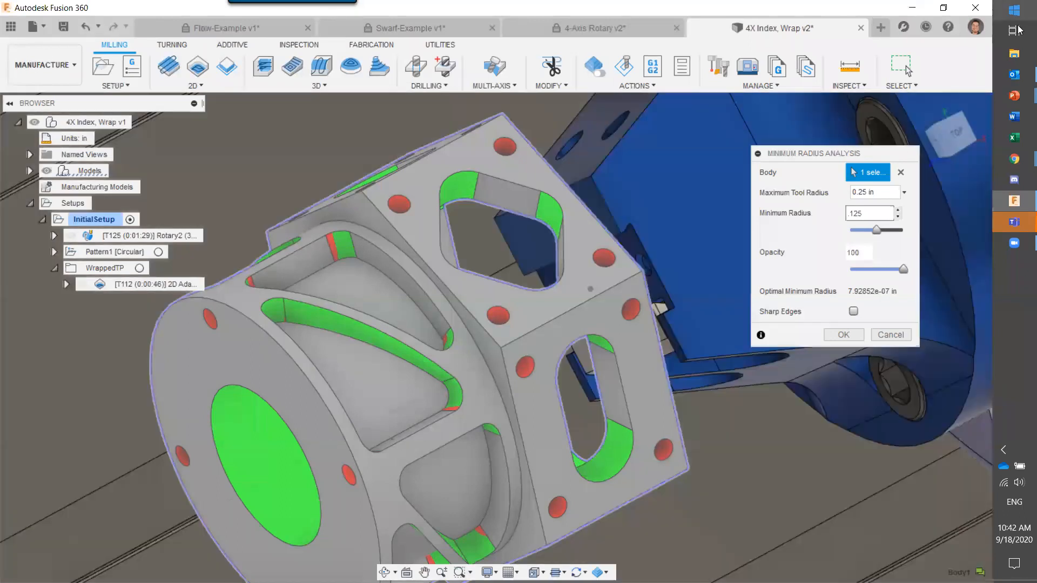
pyautogui.scroll(-4, 314, 200)
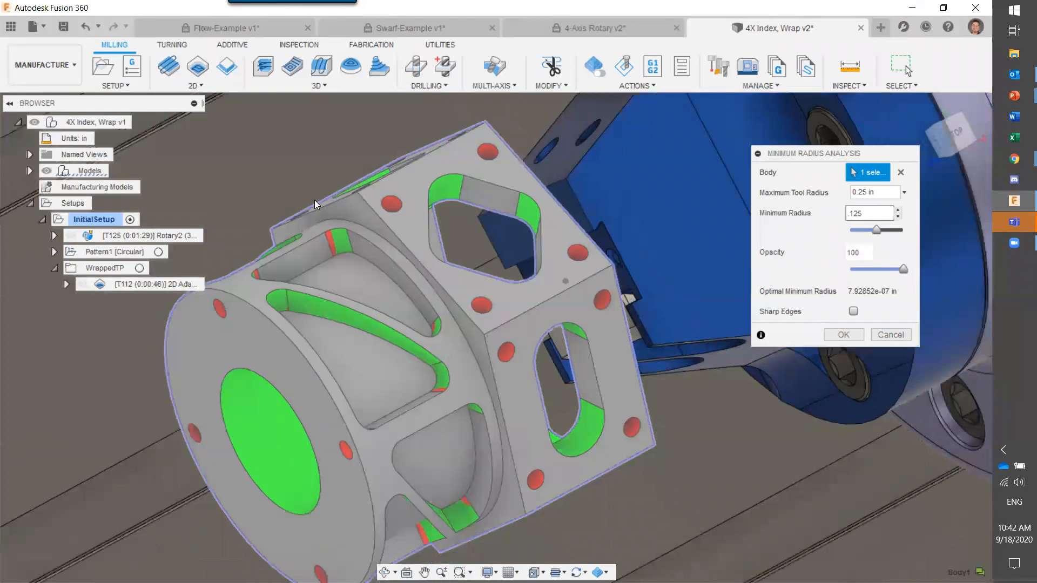
pyautogui.moveTo(314, 200); pyautogui.dragTo(344, 197, button='middle')
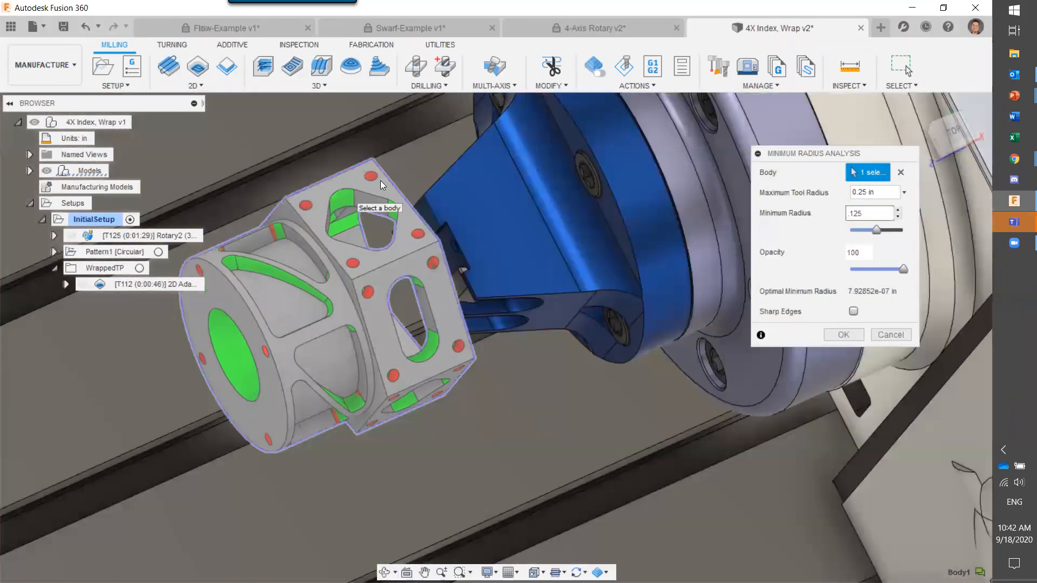
pyautogui.doubleClick(856, 213)
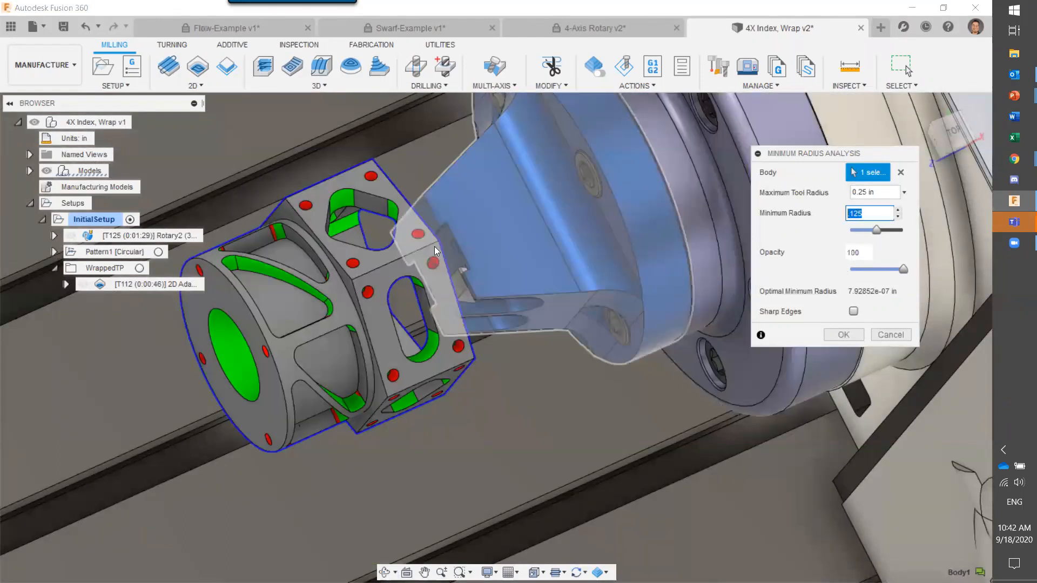
pyautogui.moveTo(277, 239); pyautogui.dragTo(349, 296, button='middle')
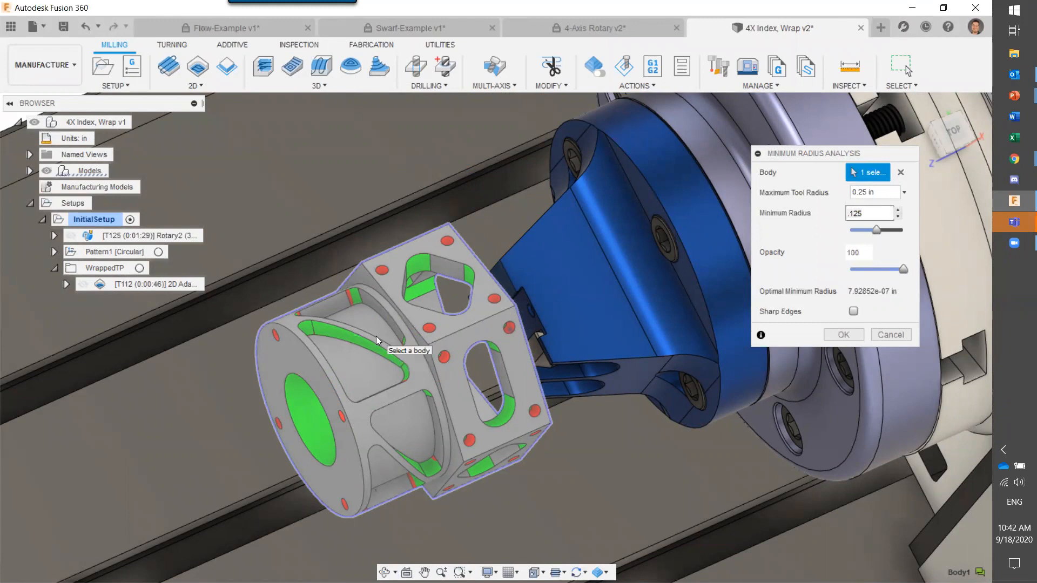
pyautogui.scroll(1, 376, 336)
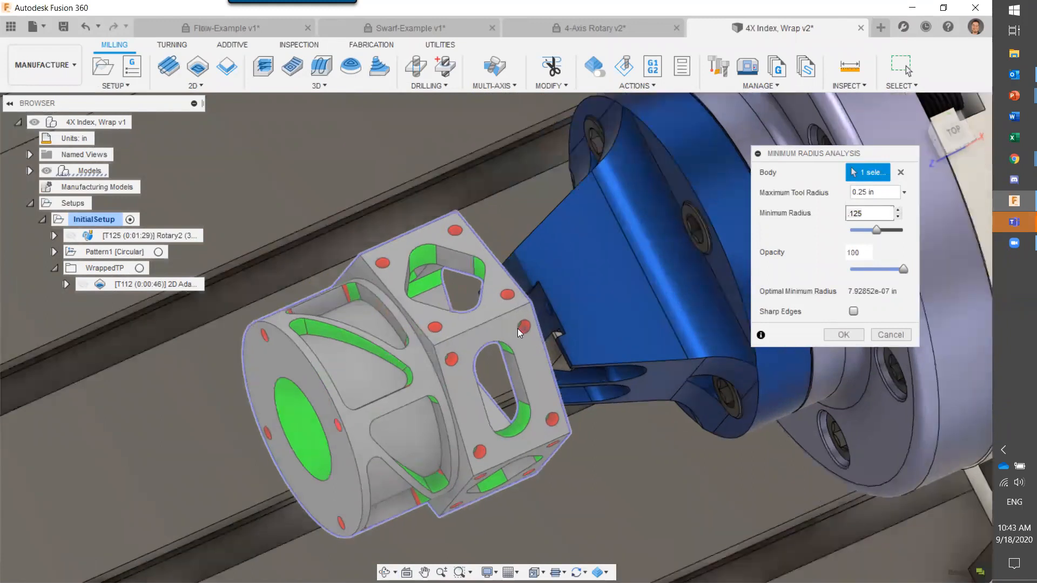
# Step: Close the radius analysis and add the adjacent triangular pocket's contour as a second pocket selection in the wrapped 2D Adaptive
pyautogui.press('Escape')
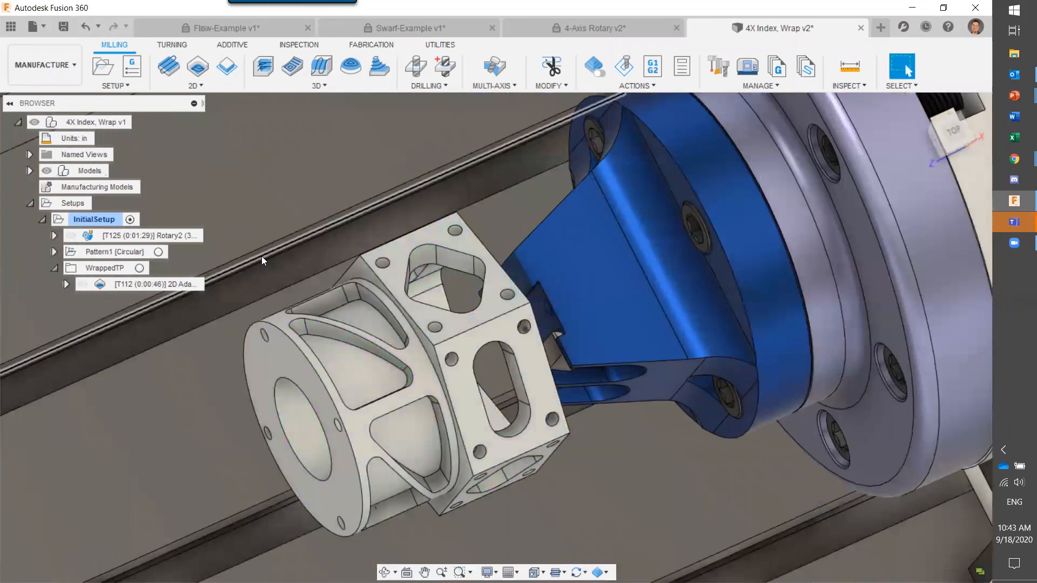
pyautogui.scroll(-1, 265, 256)
pyautogui.scroll(-3, 265, 256)
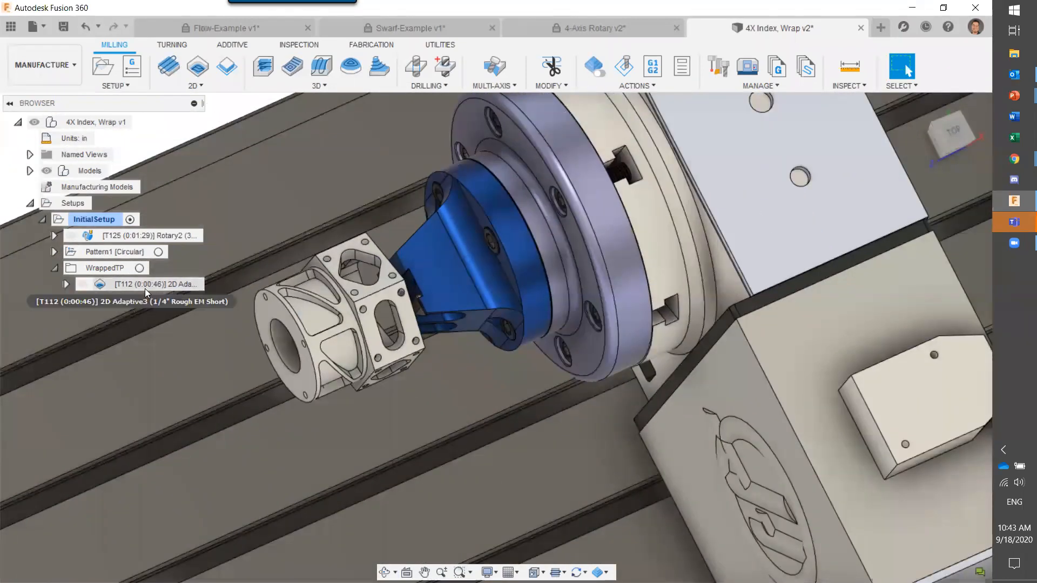
pyautogui.click(144, 285)
pyautogui.rightClick(144, 282)
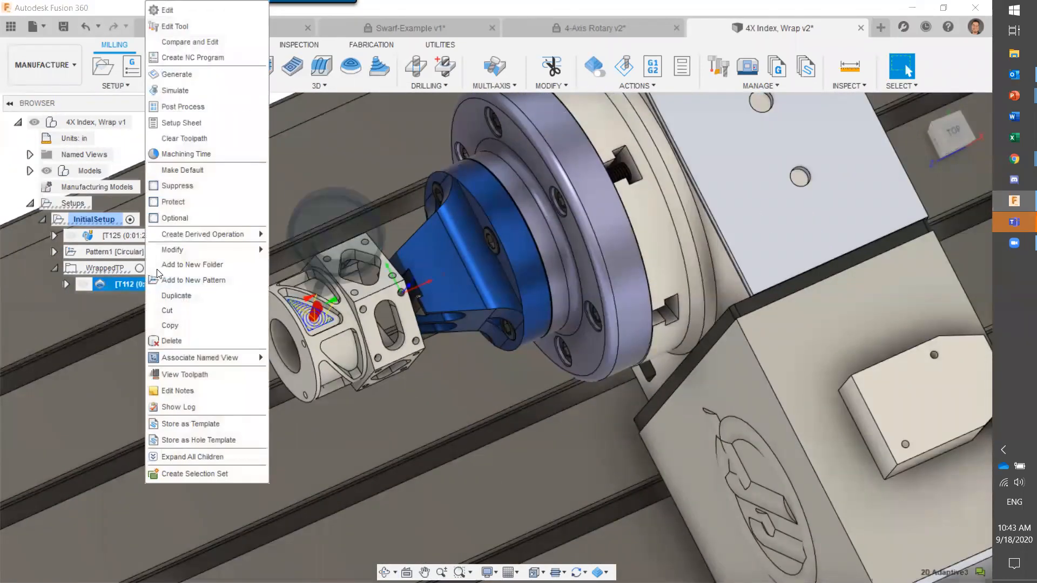
pyautogui.click(200, 8)
pyautogui.click(660, 72)
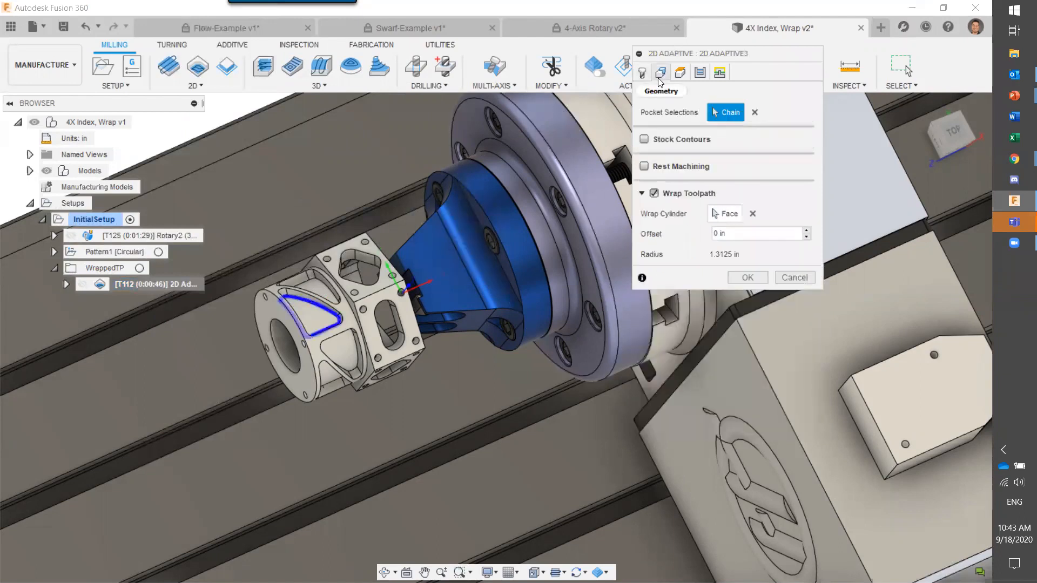
pyautogui.click(310, 280)
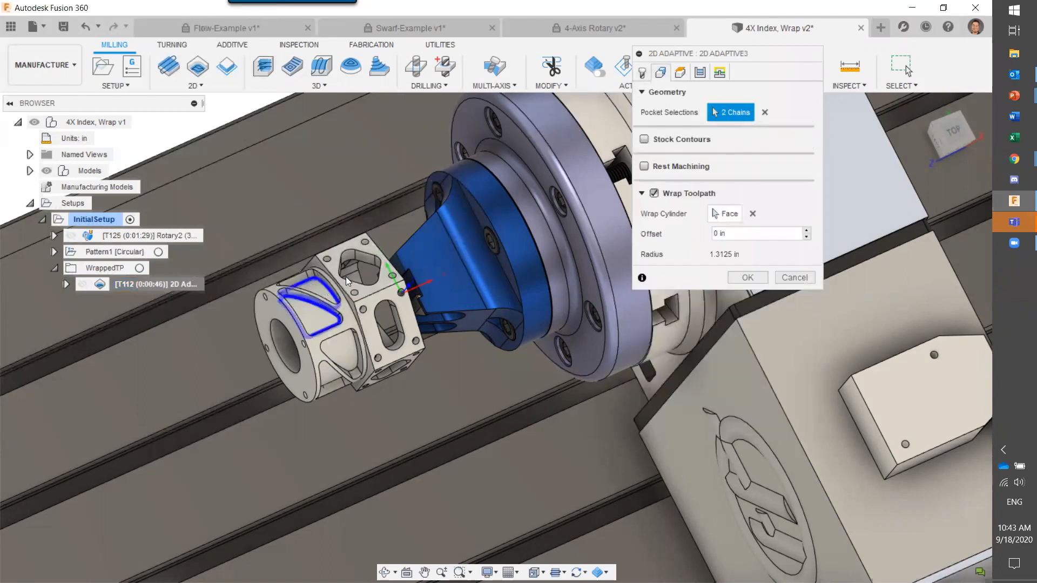
pyautogui.click(747, 277)
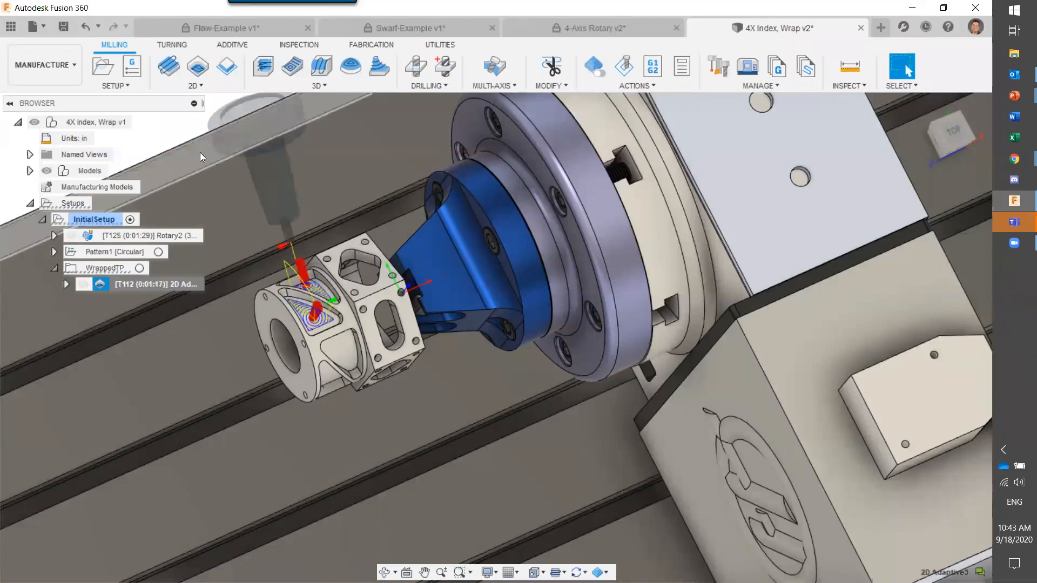
# Step: Derive a 2D Contour from the wrapped 2D Adaptive, keeping both inherited pocket chains and the wrap cylinder face
pyautogui.rightClick(155, 282)
pyautogui.moveTo(265, 236)
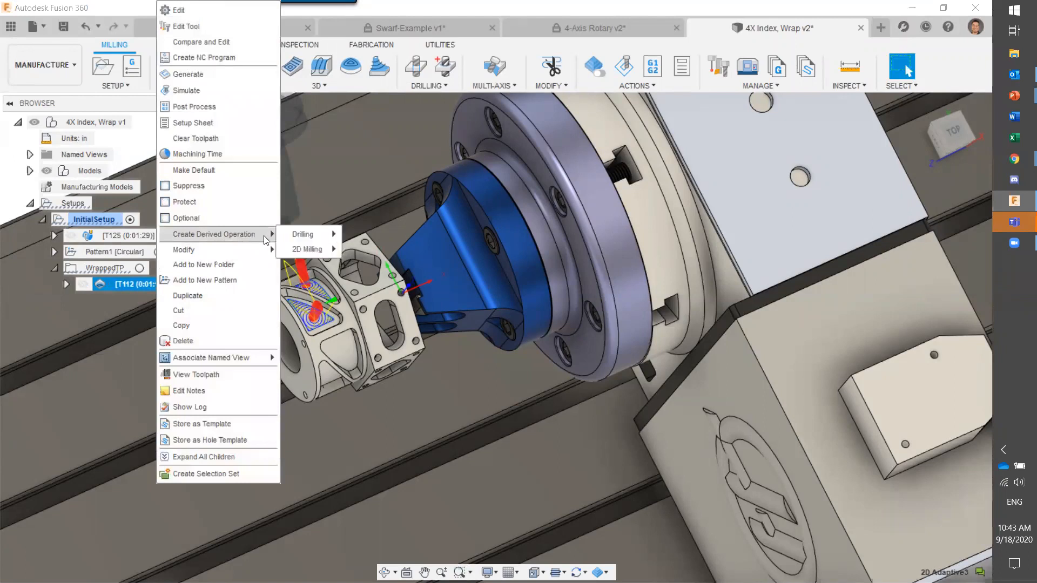
pyautogui.moveTo(331, 252)
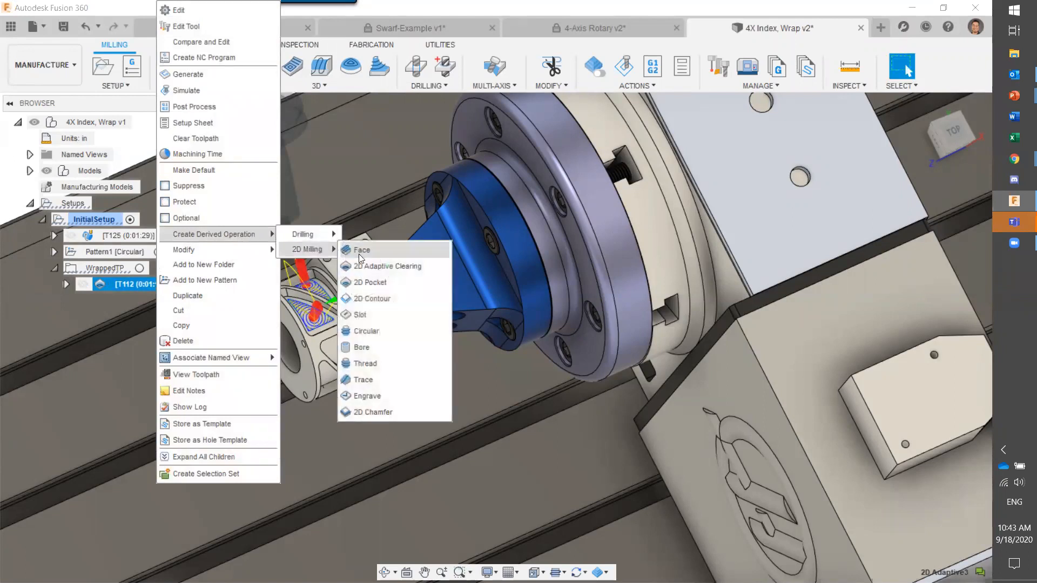
pyautogui.click(381, 298)
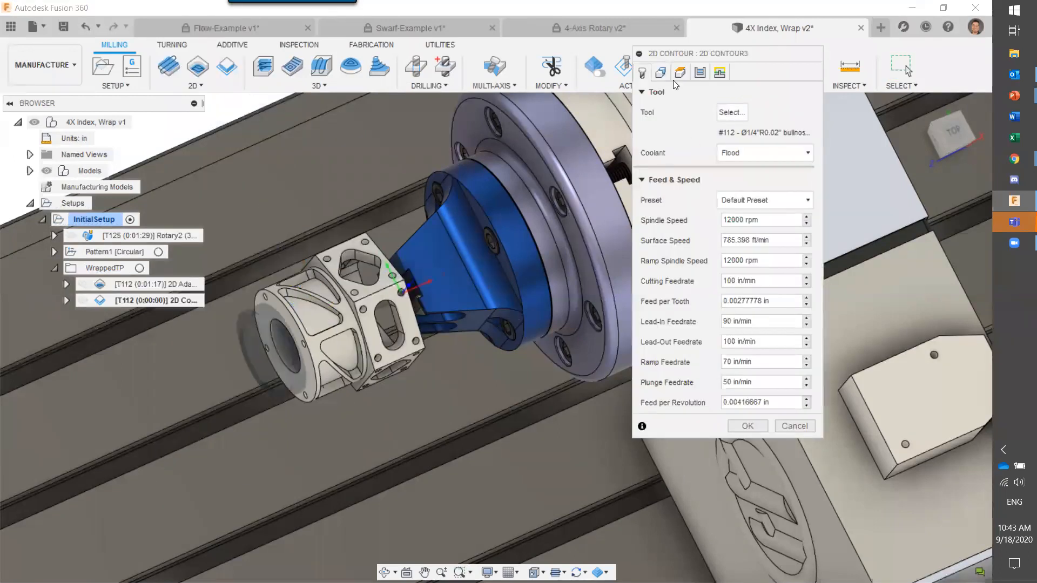
pyautogui.click(661, 73)
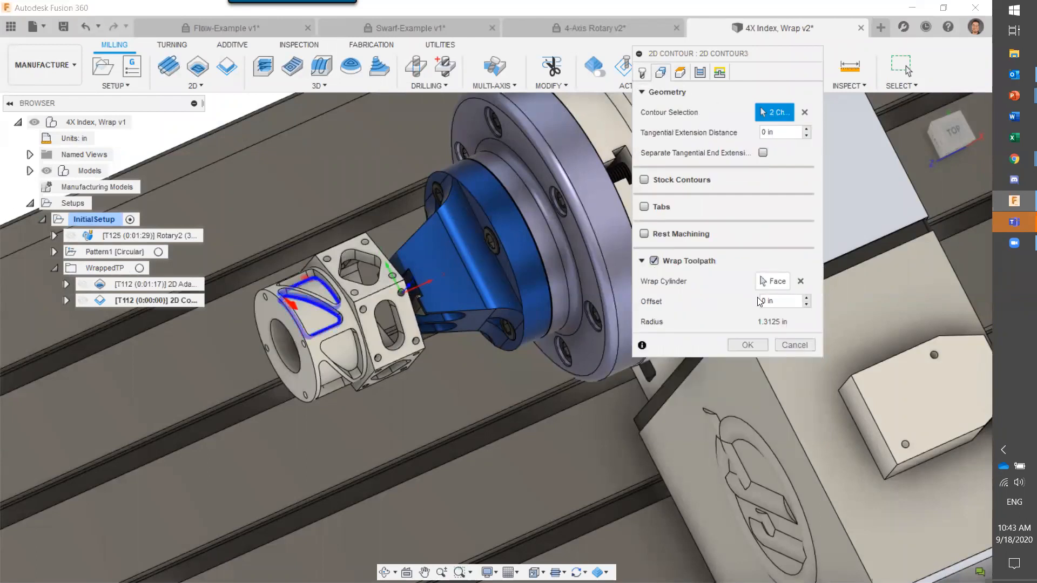
pyautogui.click(750, 340)
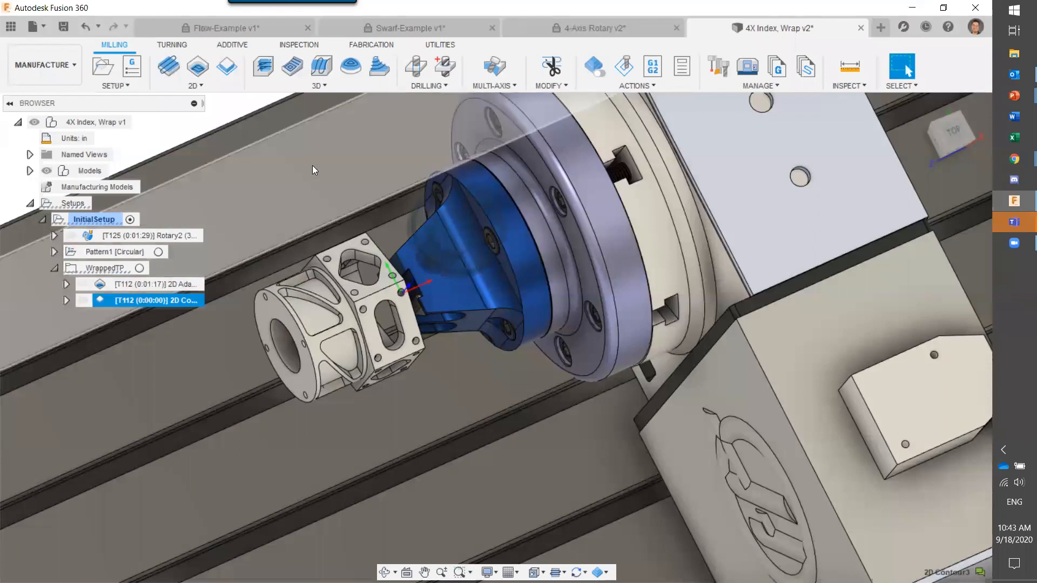
pyautogui.moveTo(342, 331)
pyautogui.keyDown('shift'); pyautogui.mouseDown(button='middle')
pyautogui.moveTo(350, 315)
pyautogui.moveTo(339, 338)
pyautogui.mouseUp(button='middle'); pyautogui.keyUp('shift')
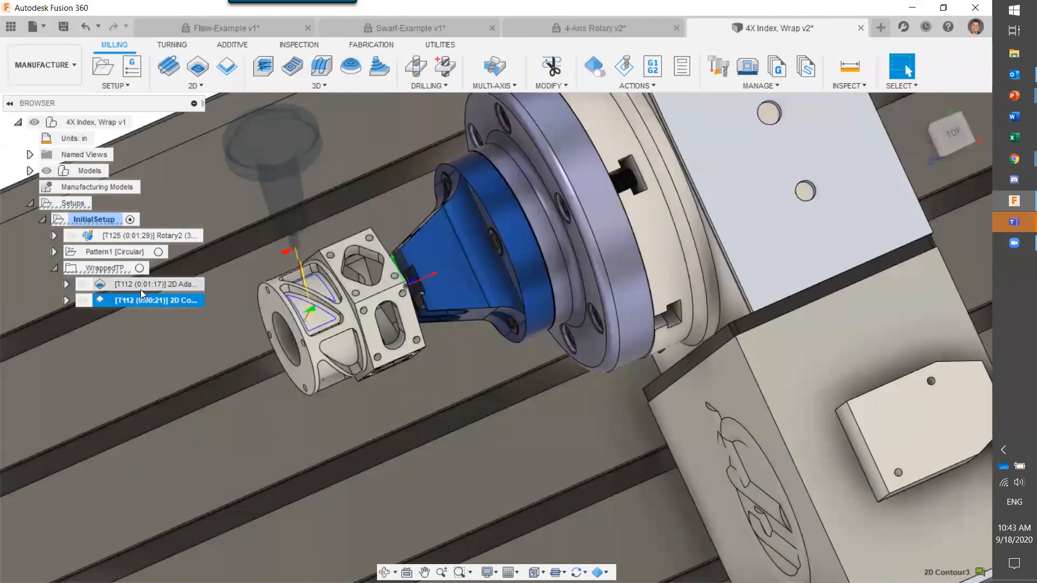
# Step: Pattern the wrapped 2D Adaptive and 2D Contour circularly around the bore face with 4 instances
pyautogui.keyDown('shift'); pyautogui.click(143, 304); pyautogui.keyUp('shift')
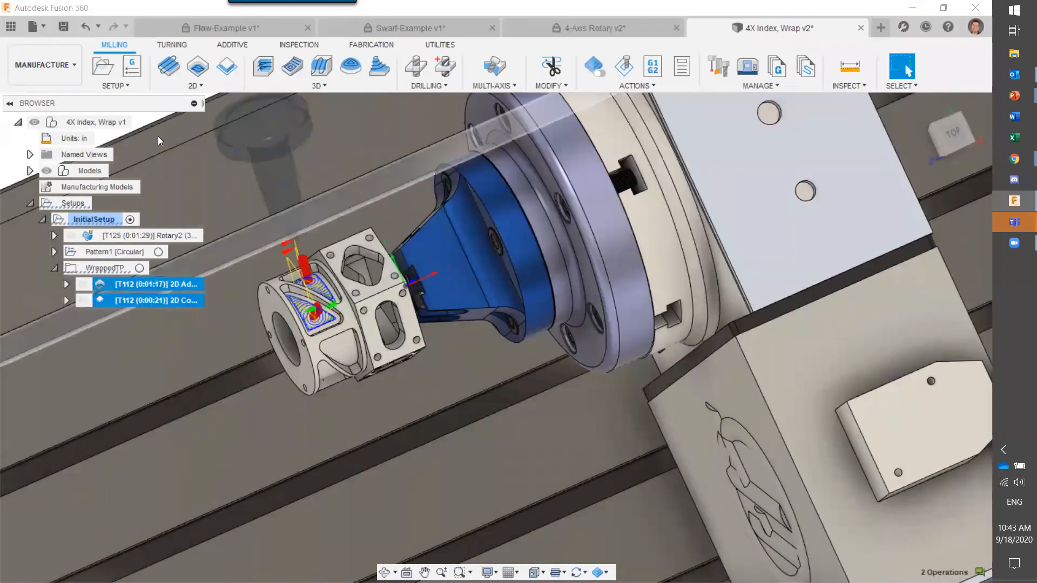
pyautogui.click(120, 85)
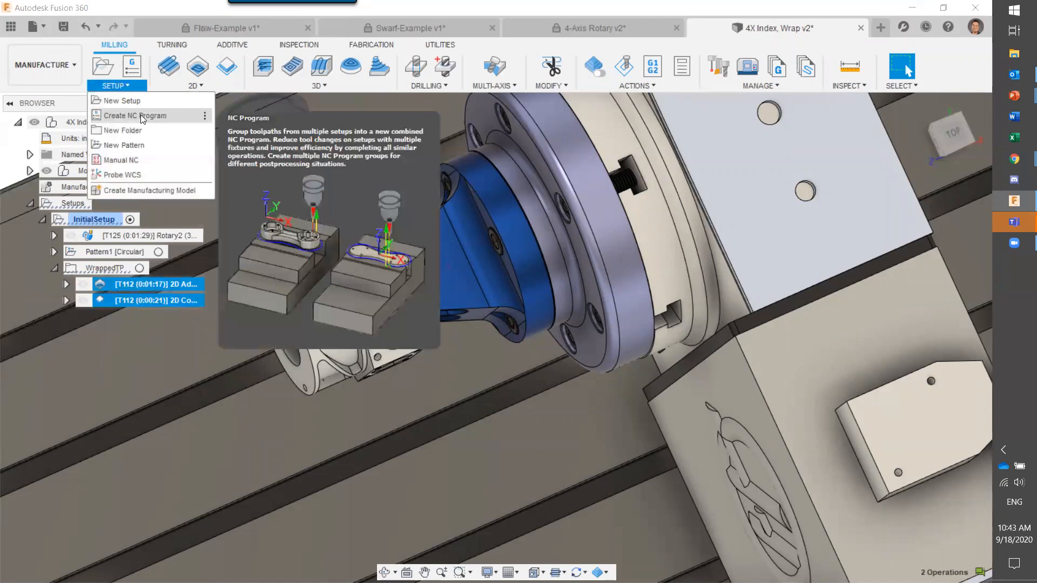
pyautogui.click(144, 145)
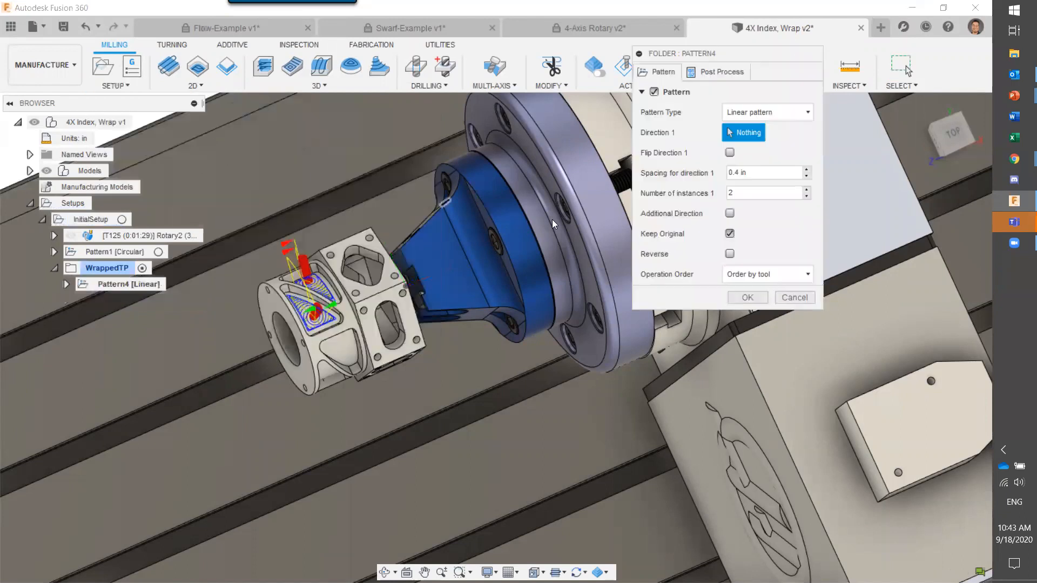
pyautogui.click(769, 115)
pyautogui.click(779, 147)
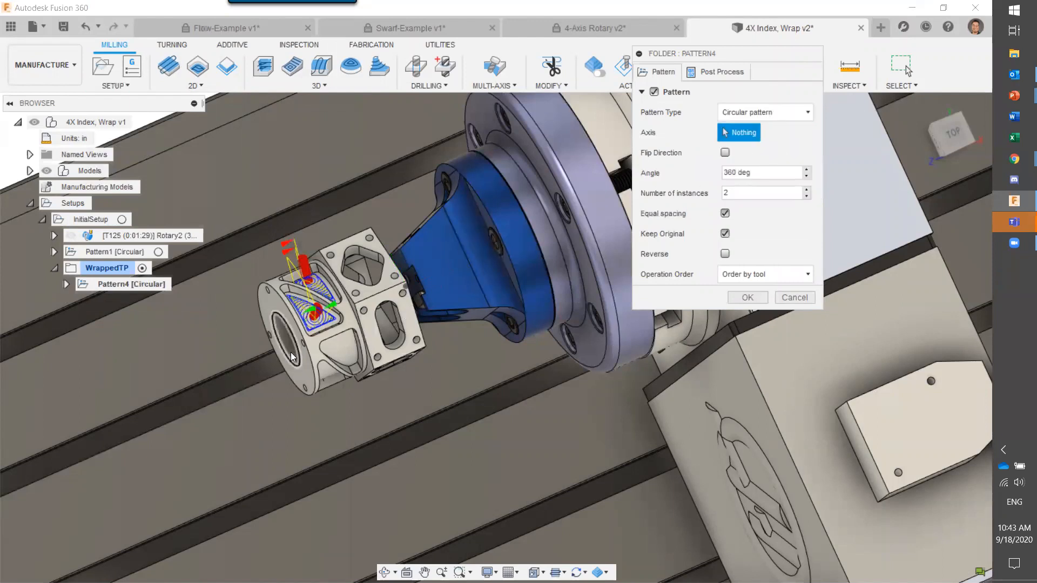
pyautogui.click(286, 332)
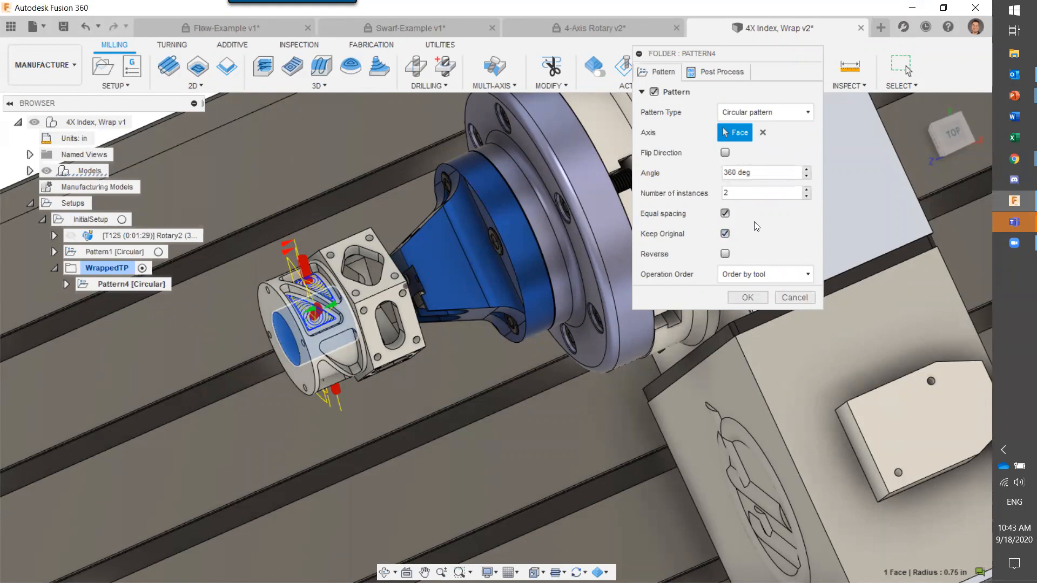
pyautogui.click(726, 193)
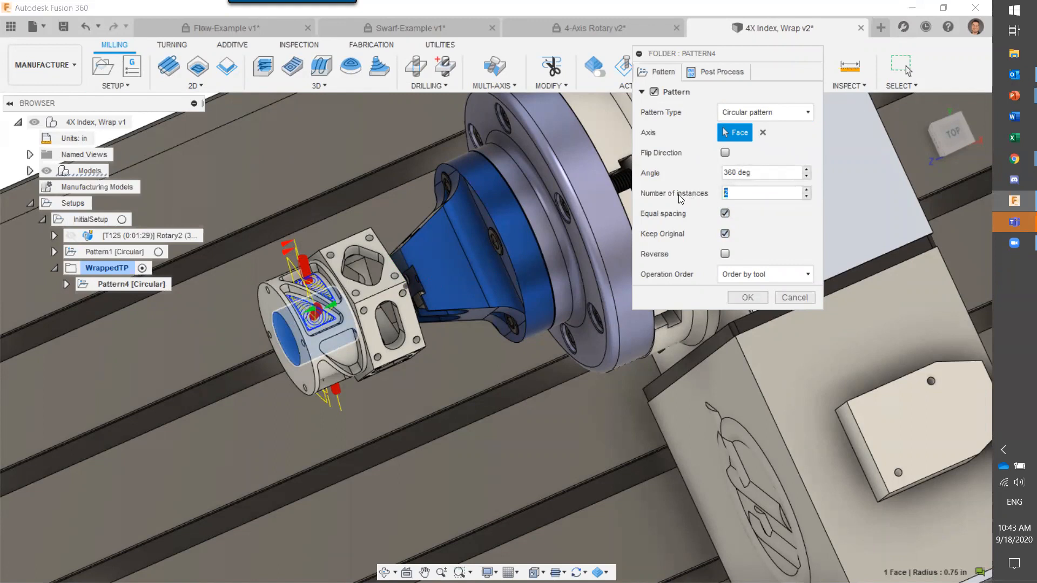
pyautogui.click(718, 195)
pyautogui.write('4')
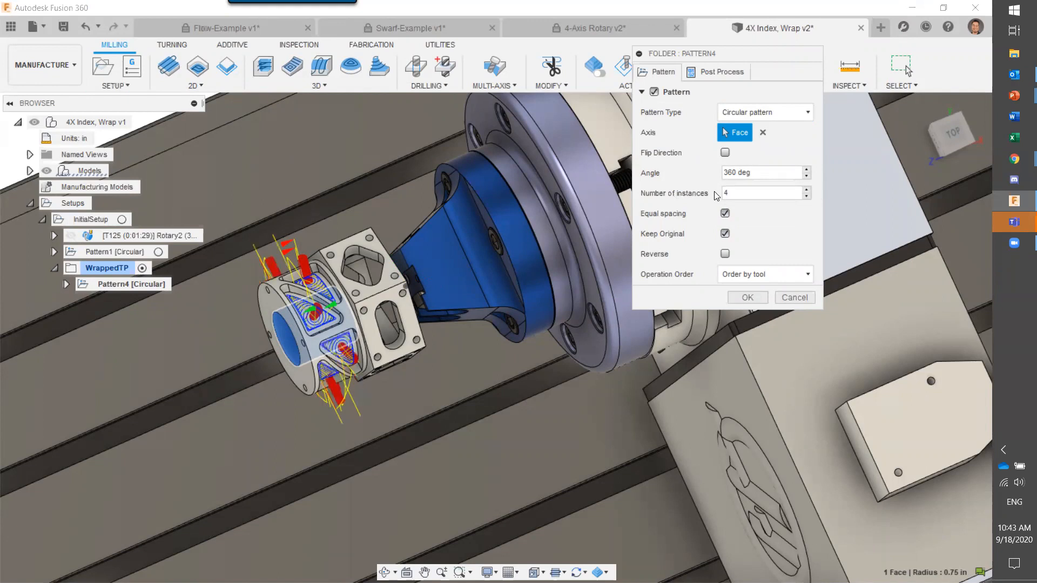
pyautogui.click(748, 297)
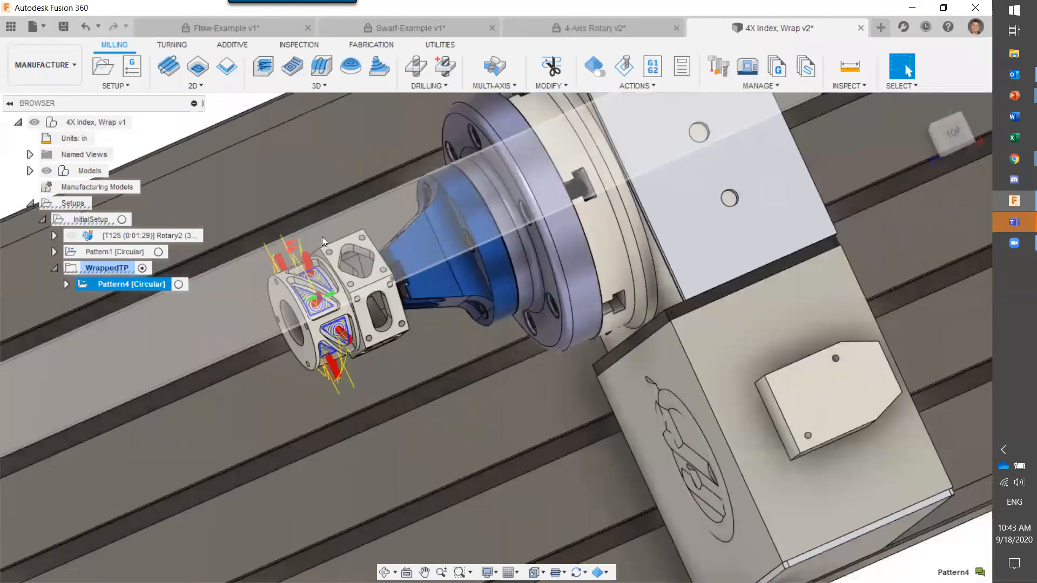
pyautogui.keyDown('shift'); pyautogui.moveTo(322, 237); pyautogui.dragTo(230, 299, button='middle'); pyautogui.keyUp('shift')
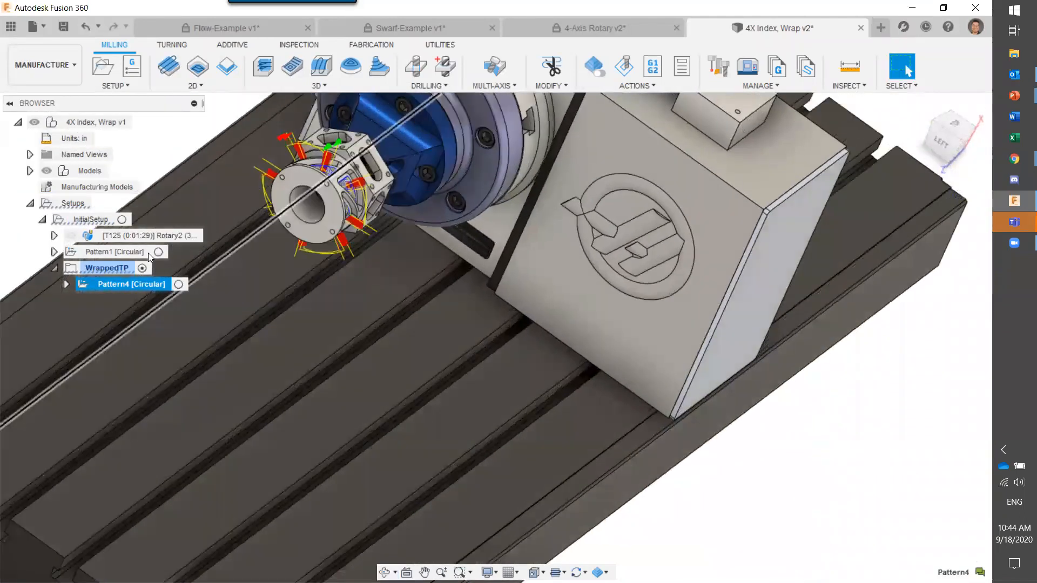
# Step: Rename the Pattern1 operation pattern to HEXFLATS
pyautogui.click(134, 253)
pyautogui.click(133, 251)
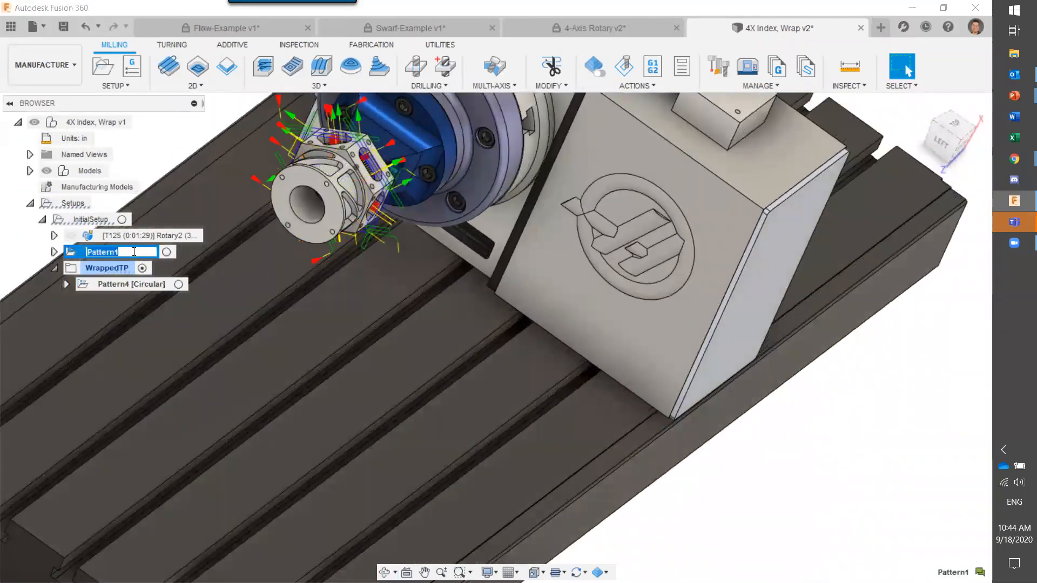
pyautogui.write('HEX')
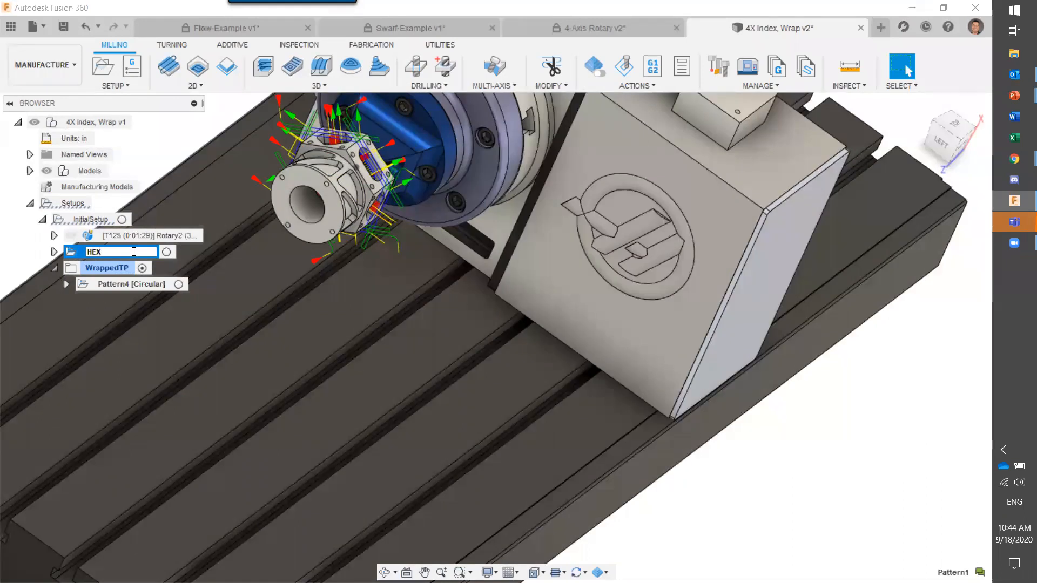
pyautogui.write('FLATS')
pyautogui.press('Return')
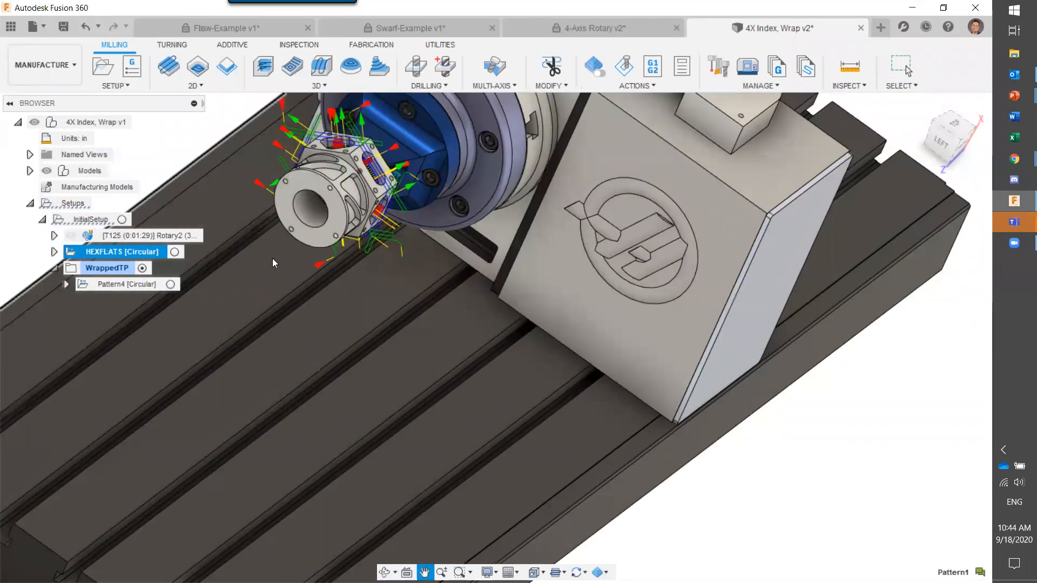
pyautogui.moveTo(272, 258); pyautogui.dragTo(361, 354, button='middle')
pyautogui.moveTo(326, 207)
pyautogui.keyDown('shift'); pyautogui.mouseDown(button='middle')
pyautogui.moveTo(305, 186)
pyautogui.moveTo(327, 205)
pyautogui.mouseUp(button='middle'); pyautogui.keyUp('shift')
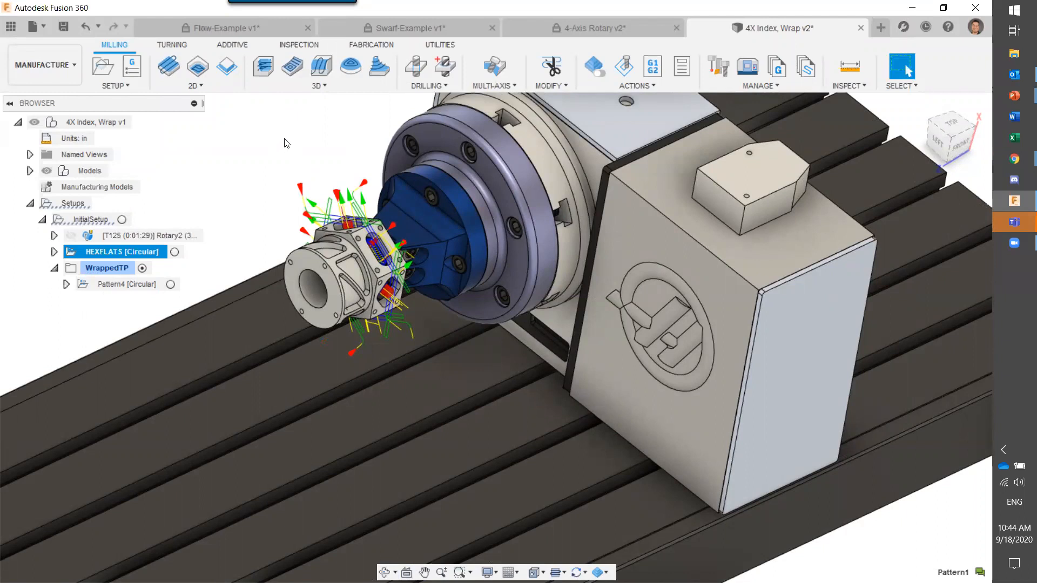
# Step: Expand the HEXFLATS pattern, select its last 2D Contour, turn on the in-process stock display, and deselect the operation
pyautogui.click(600, 72)
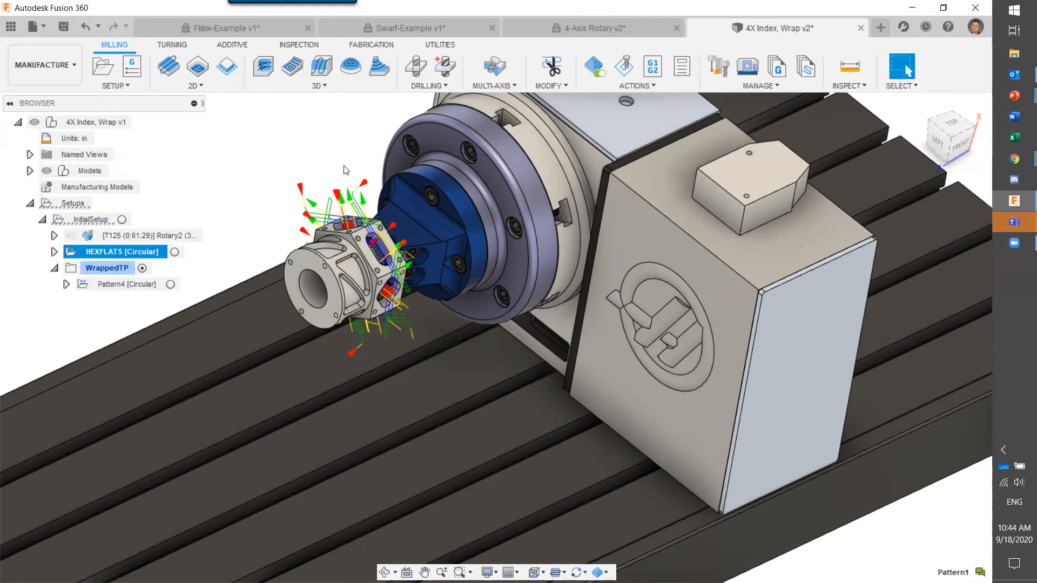
pyautogui.moveTo(350, 178); pyautogui.dragTo(407, 248, button='middle')
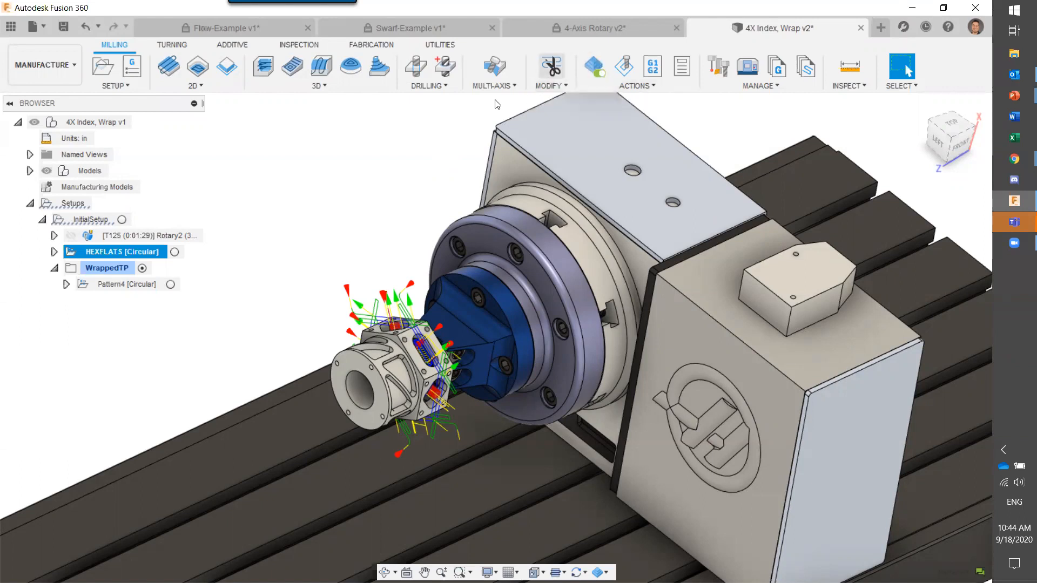
pyautogui.keyDown('shift'); pyautogui.moveTo(416, 173); pyautogui.dragTo(410, 174, button='middle'); pyautogui.keyUp('shift')
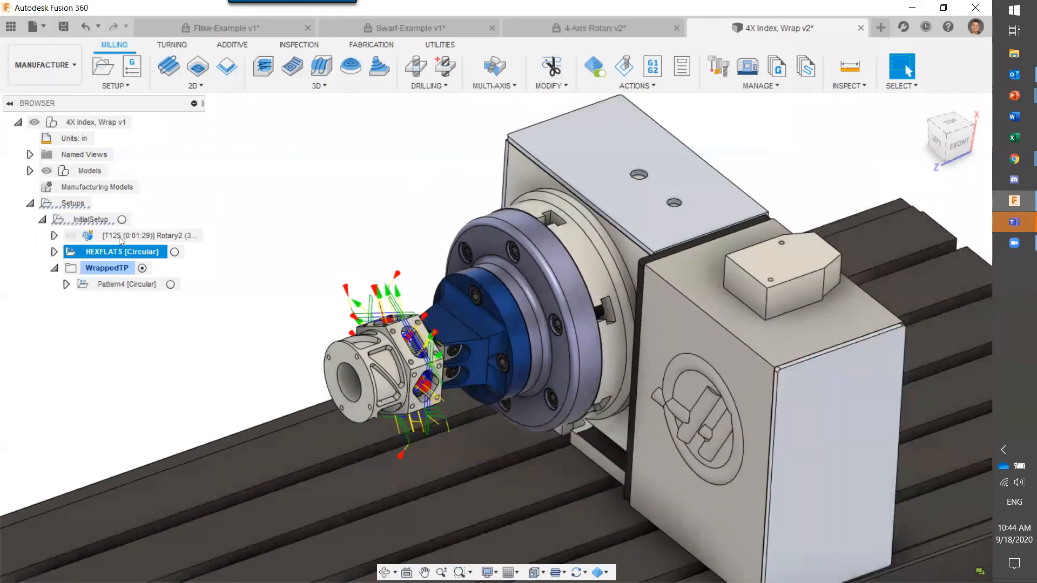
pyautogui.click(54, 252)
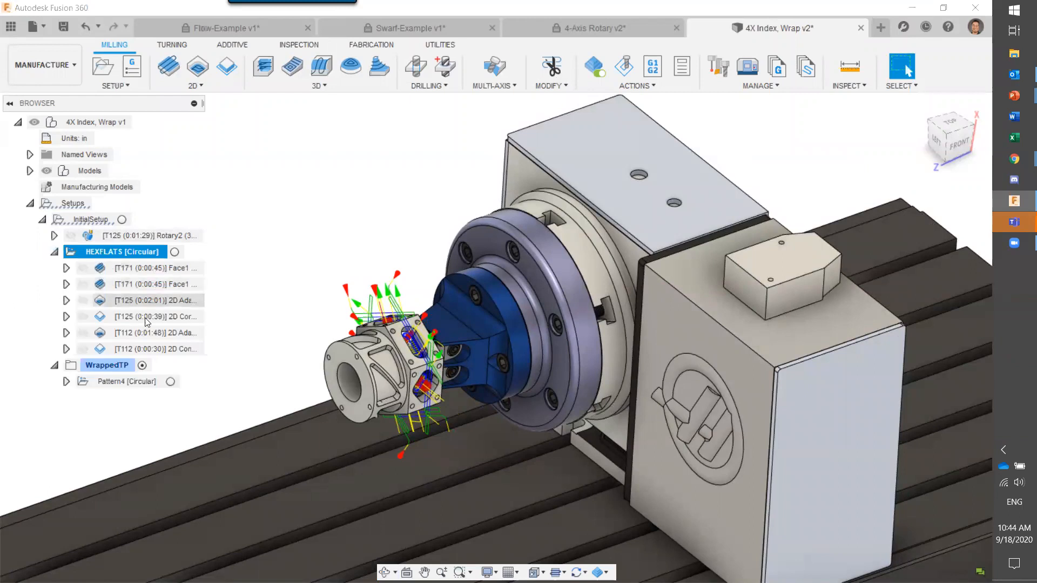
pyautogui.click(157, 350)
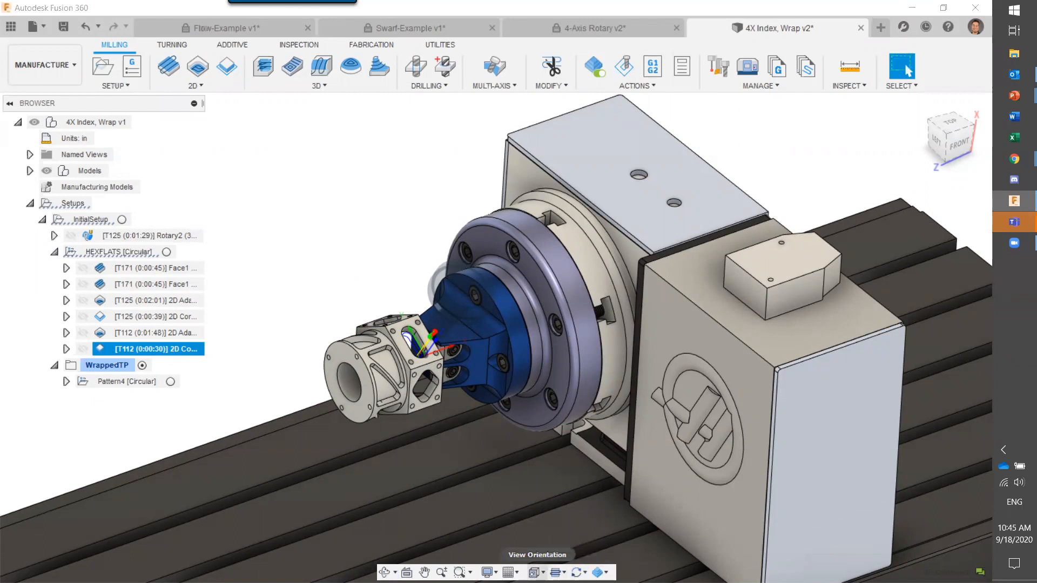
pyautogui.click(557, 572)
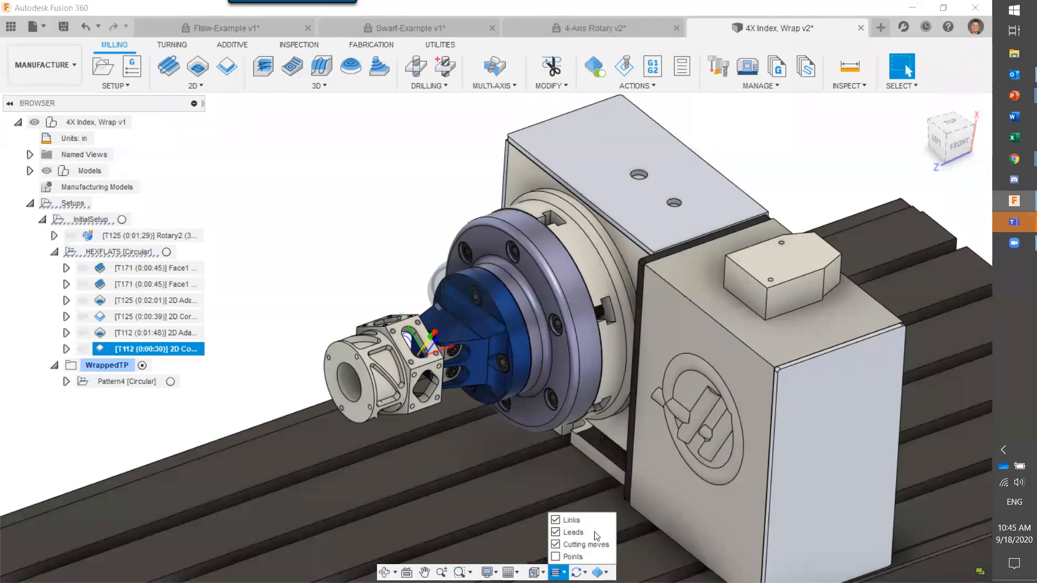
pyautogui.click(577, 573)
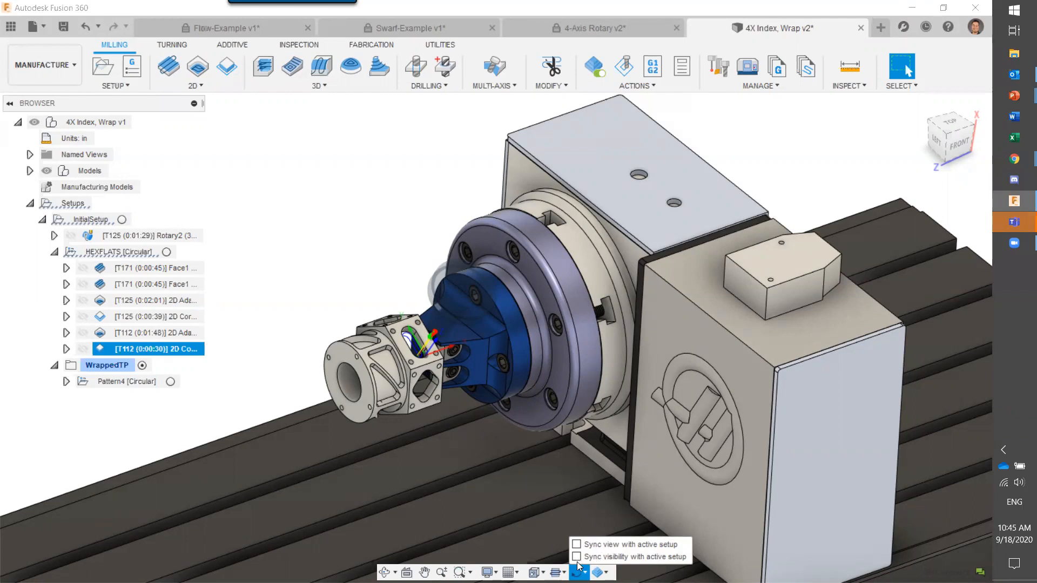
pyautogui.click(599, 573)
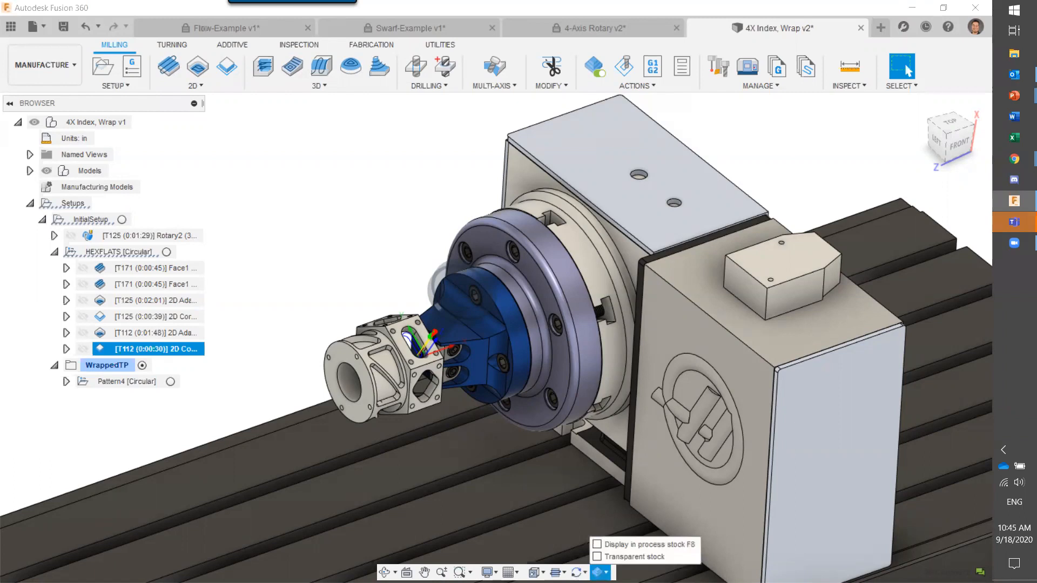
pyautogui.click(597, 545)
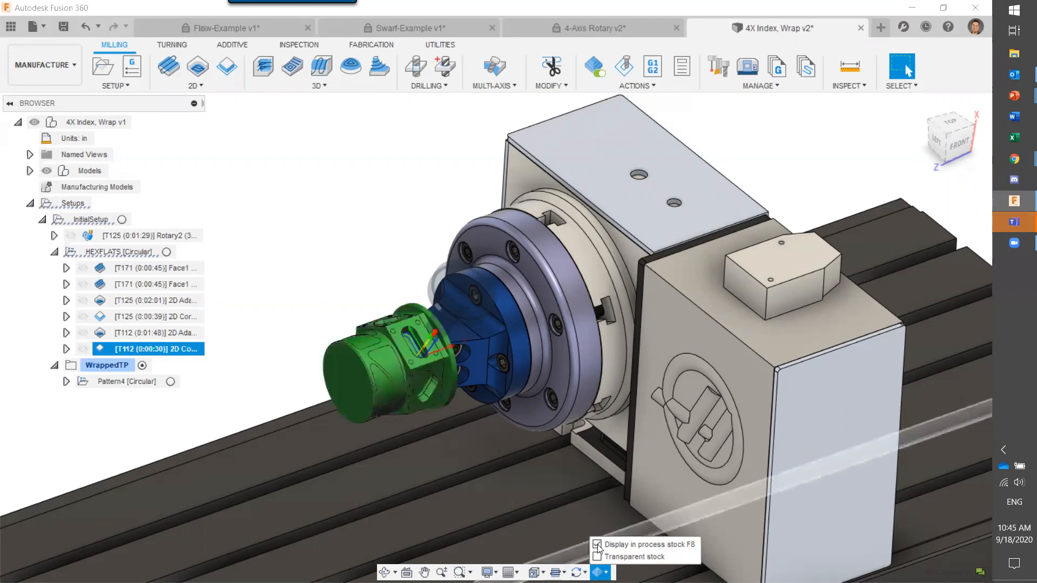
pyautogui.click(296, 231)
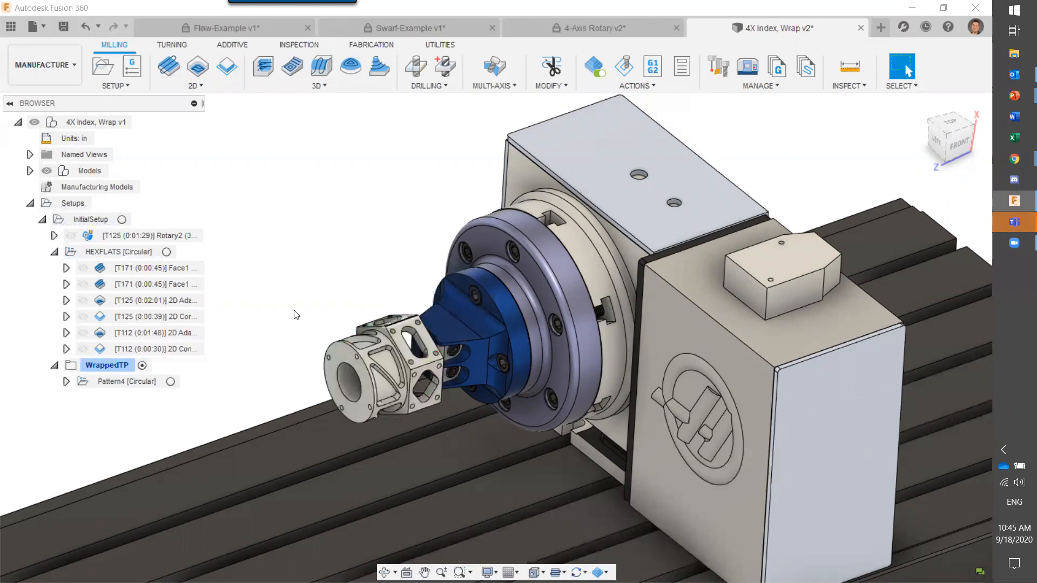
# Step: Examine the toolpath and in-process stock of each HEXFLATS operation, from the first Face through the last 2D Contour
pyautogui.click(152, 268)
pyautogui.scroll(4, 330, 279)
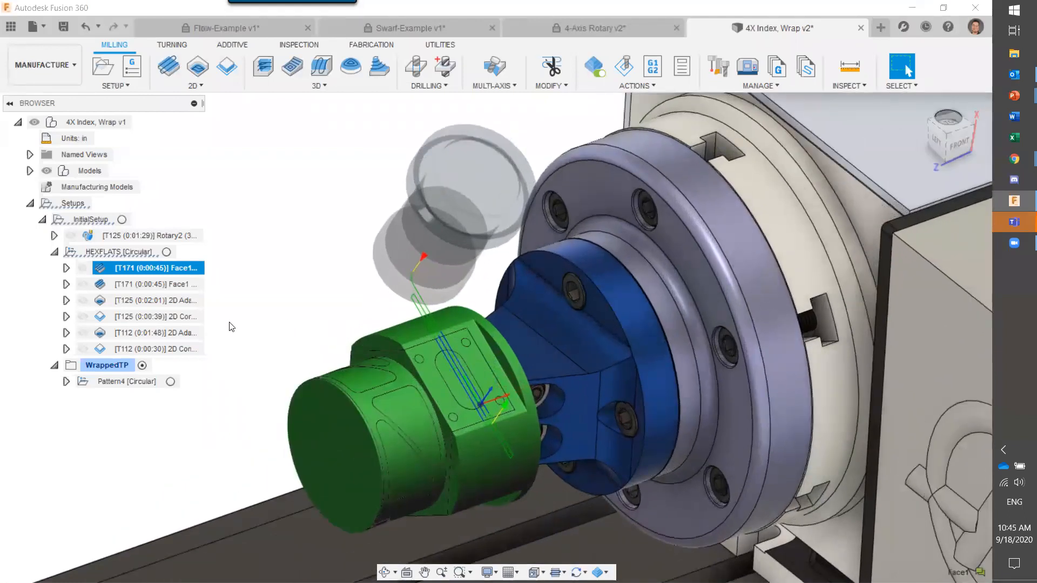
pyautogui.click(173, 286)
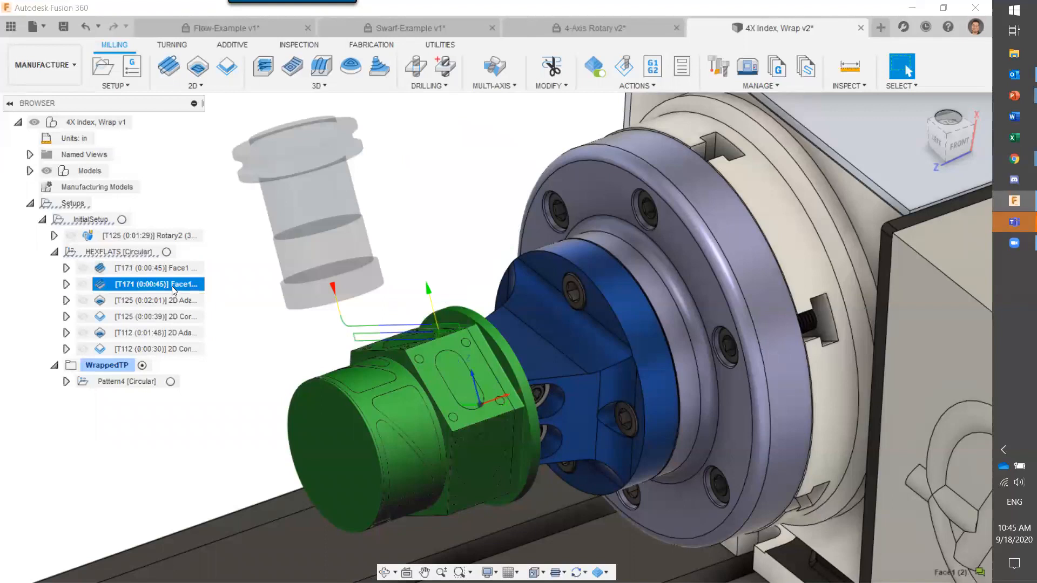
pyautogui.click(175, 301)
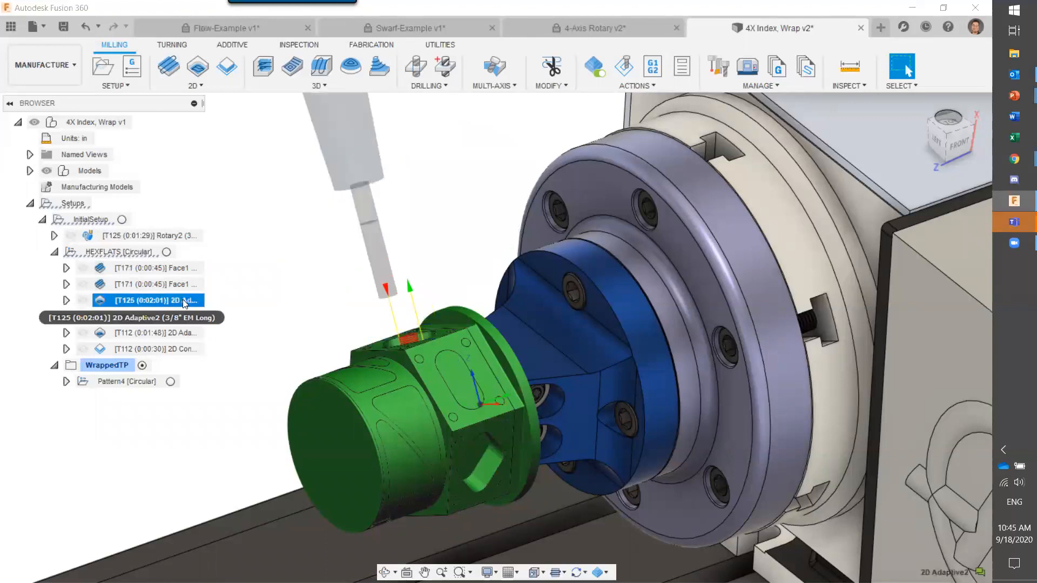
pyautogui.click(178, 317)
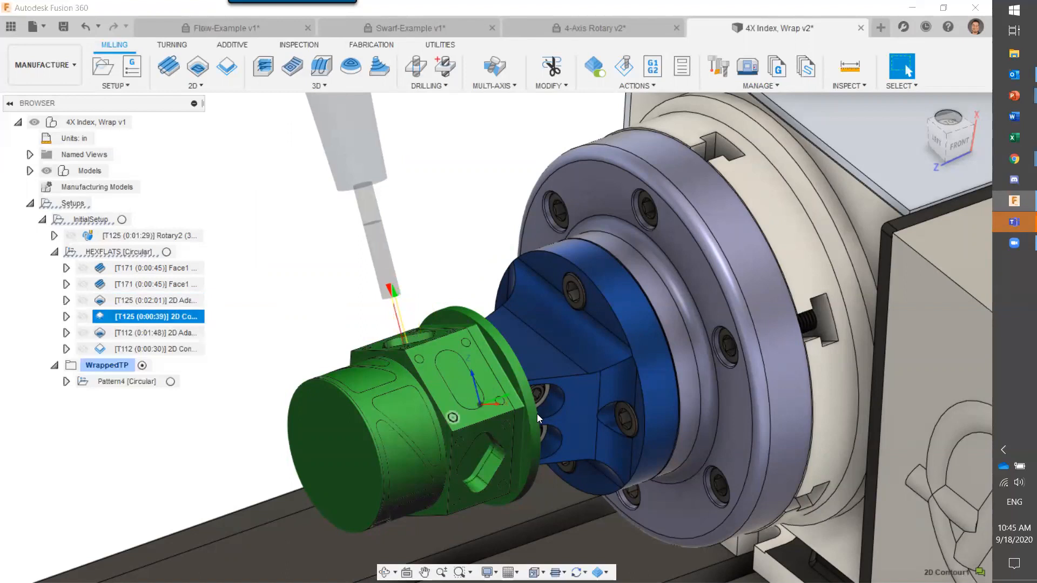
pyautogui.click(187, 331)
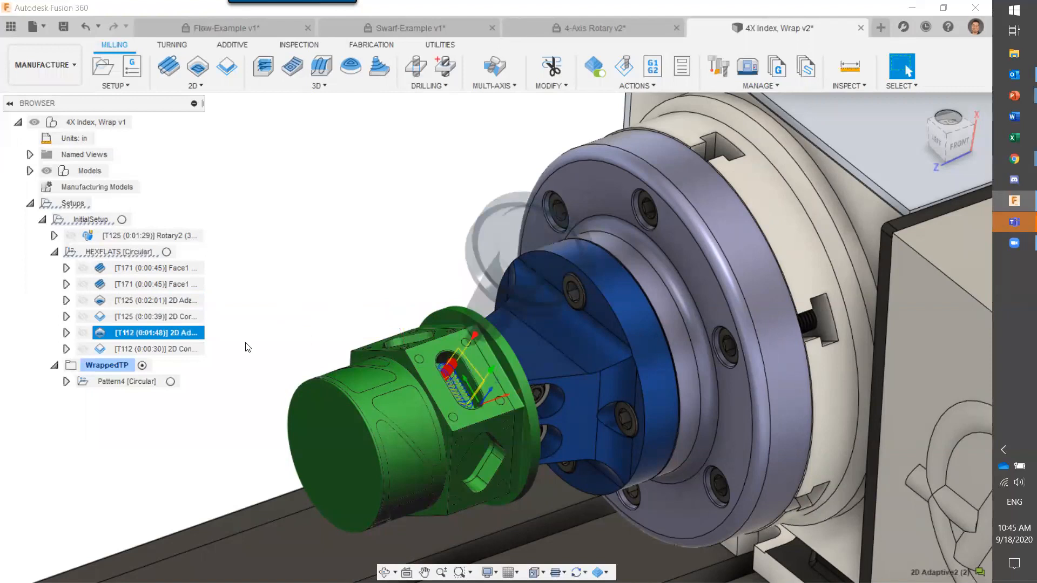
pyautogui.click(183, 347)
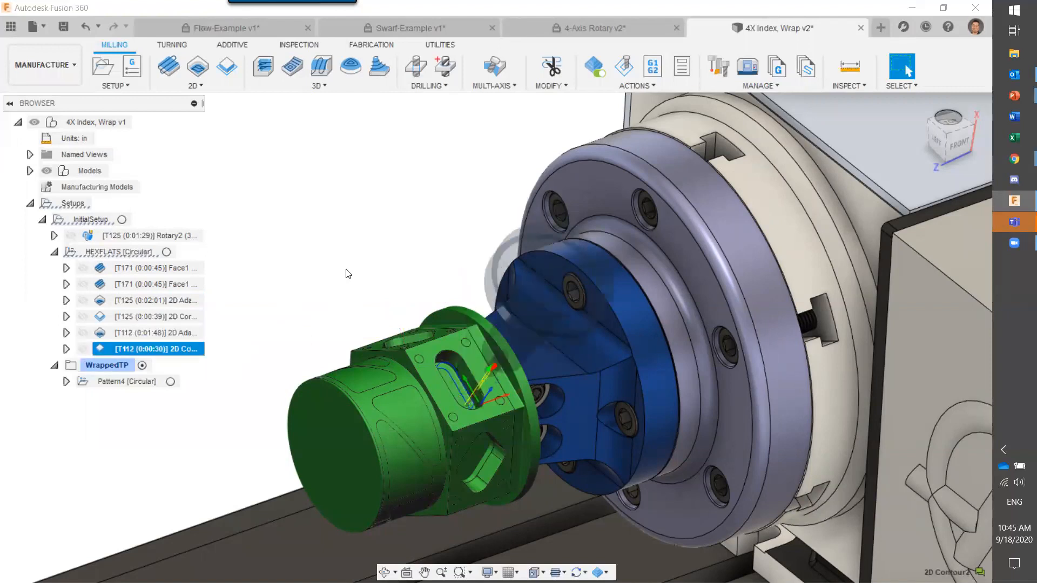
# Step: Expand the Pattern4 circular pattern and examine the stock and toolpaths of its wrapped 2D Adaptive and 2D Contour up close
pyautogui.click(67, 382)
pyautogui.click(150, 399)
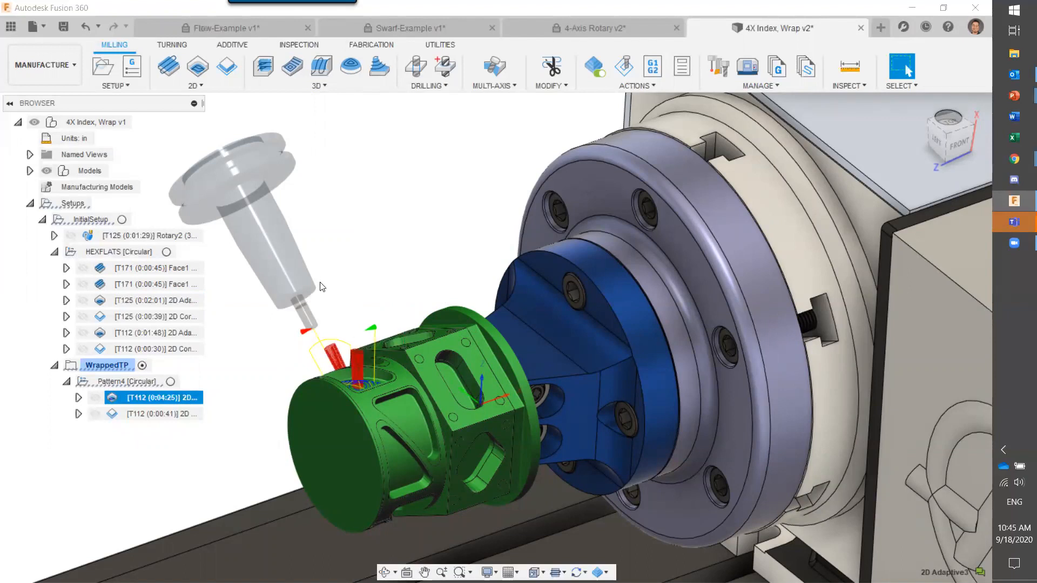
pyautogui.click(177, 414)
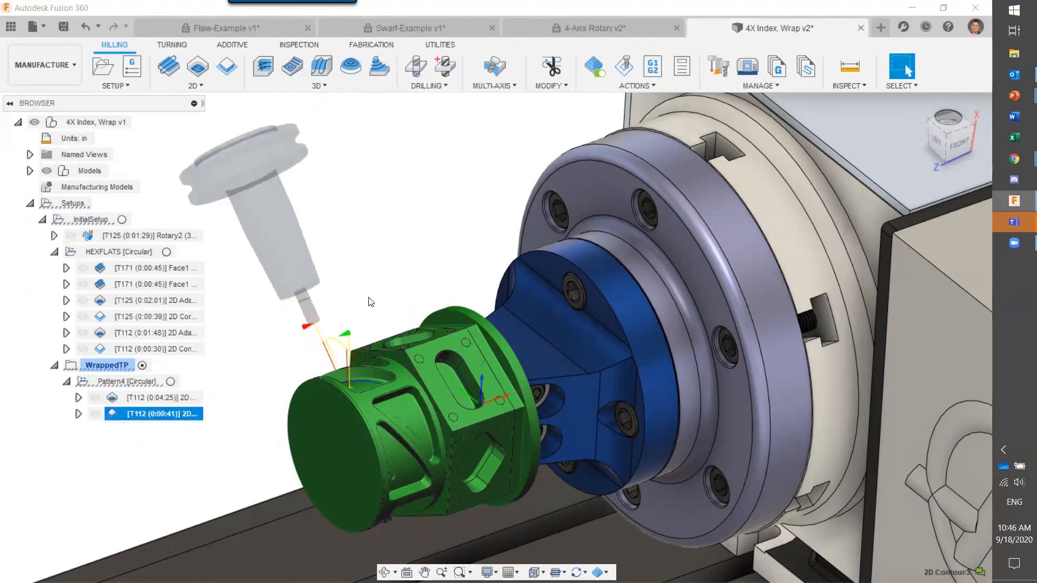
pyautogui.keyDown('shift'); pyautogui.moveTo(403, 278); pyautogui.dragTo(384, 298, button='middle'); pyautogui.keyUp('shift')
pyautogui.click(906, 66)
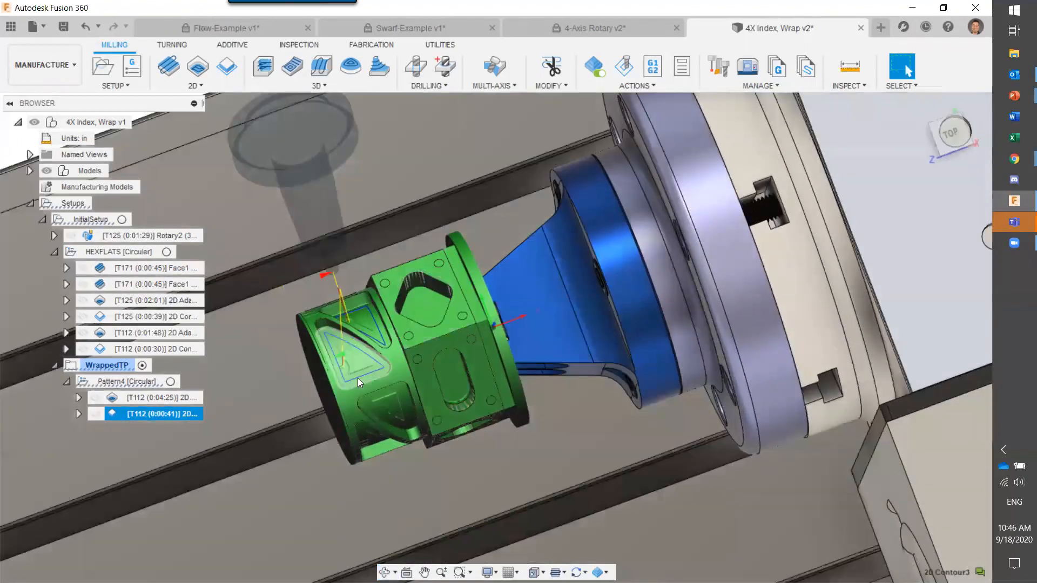
pyautogui.scroll(5, 358, 372)
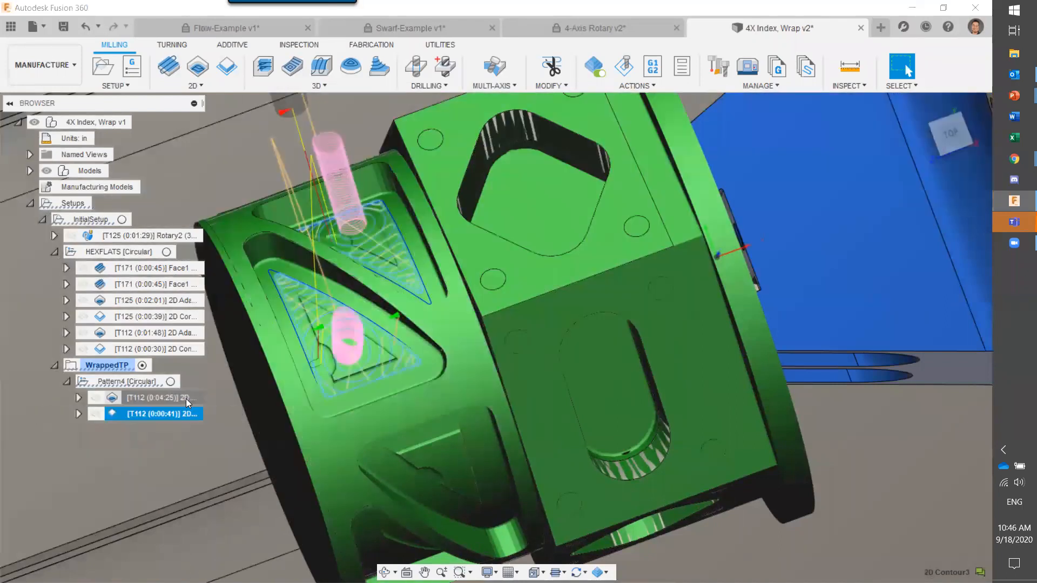
# Step: Set the axial stock to leave of the wrapped 2D Adaptive in Pattern4 to 0 and regenerate it
pyautogui.rightClick(185, 398)
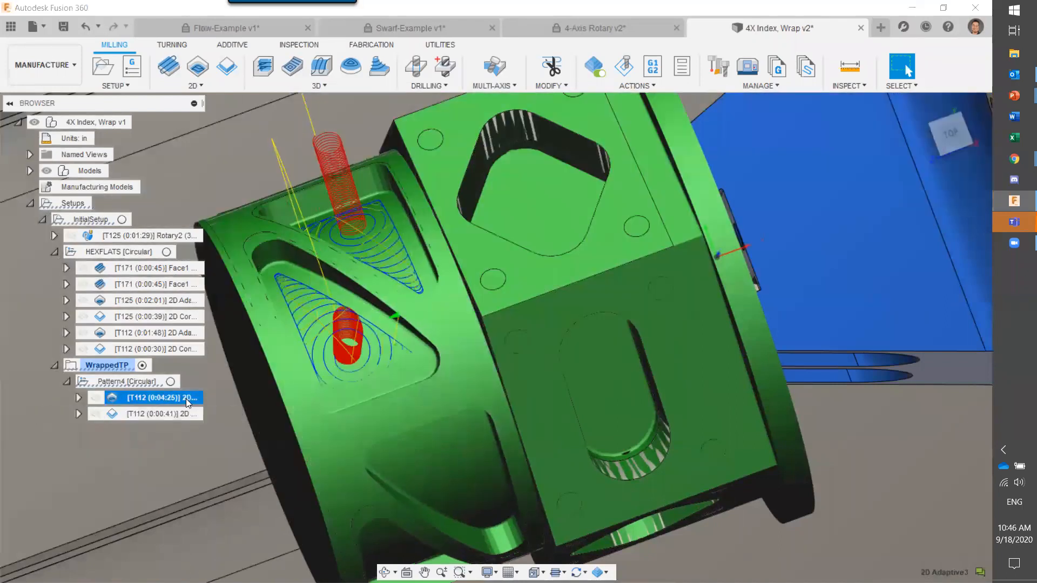
pyautogui.click(254, 11)
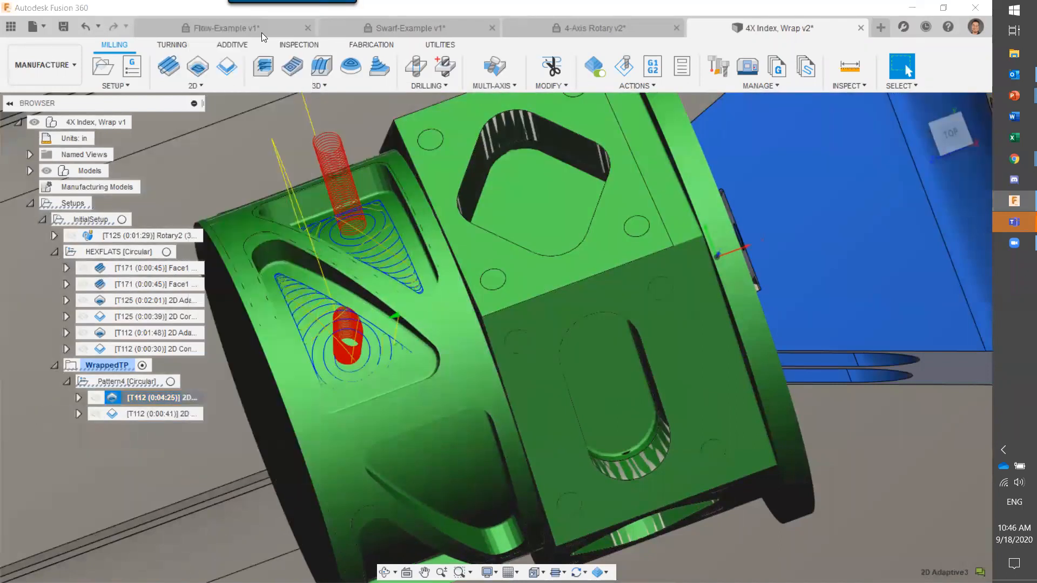
pyautogui.click(701, 73)
pyautogui.moveTo(775, 313); pyautogui.dragTo(670, 324)
pyautogui.write('0')
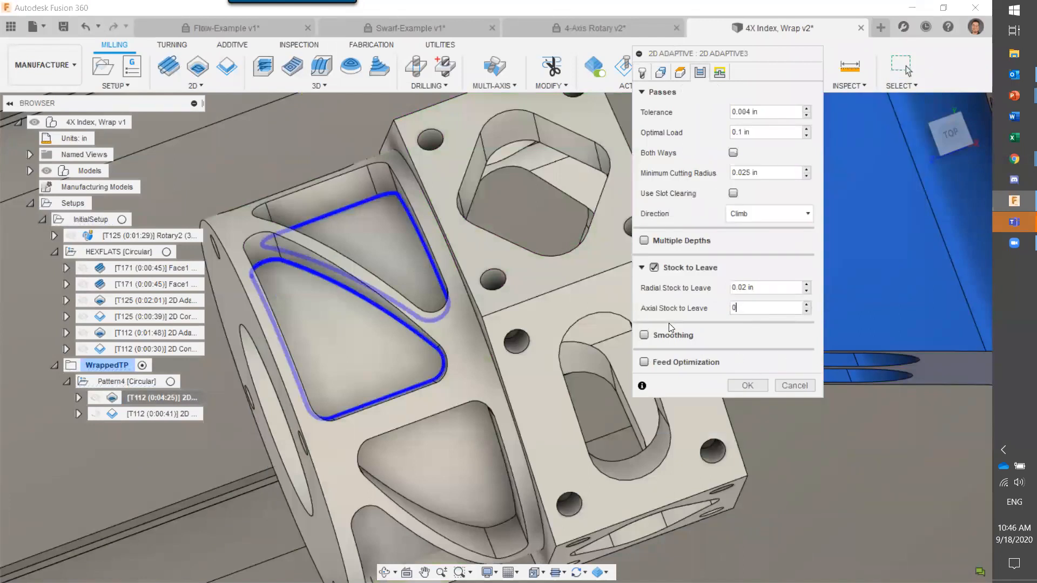
pyautogui.click(747, 385)
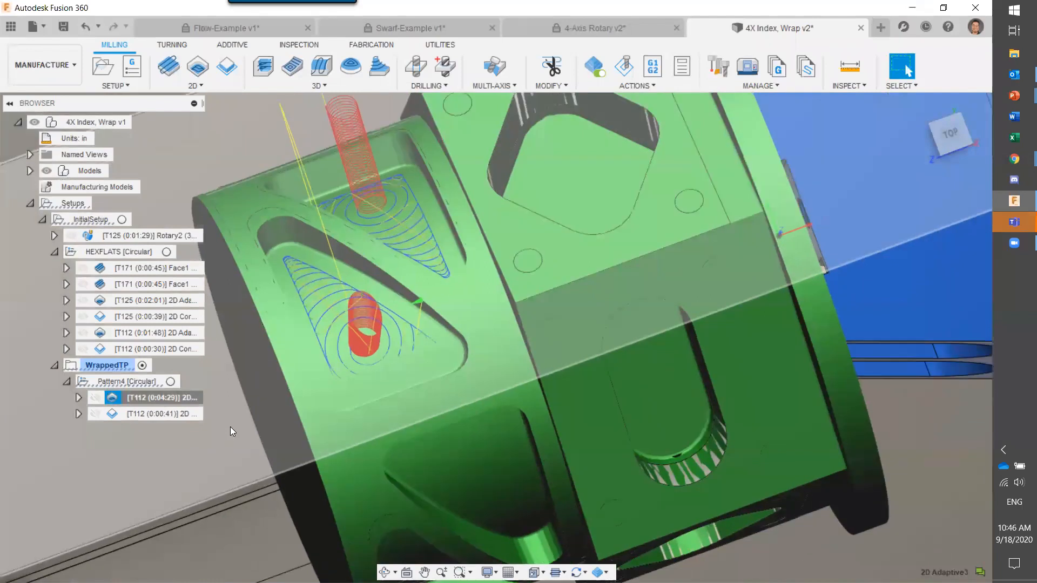
# Step: Examine the wrapped 2D Contour toolpath and its in-process stock from several angles
pyautogui.keyDown('shift'); pyautogui.moveTo(231, 426); pyautogui.dragTo(376, 381, button='middle'); pyautogui.keyUp('shift')
pyautogui.press('Escape')
pyautogui.click(191, 413)
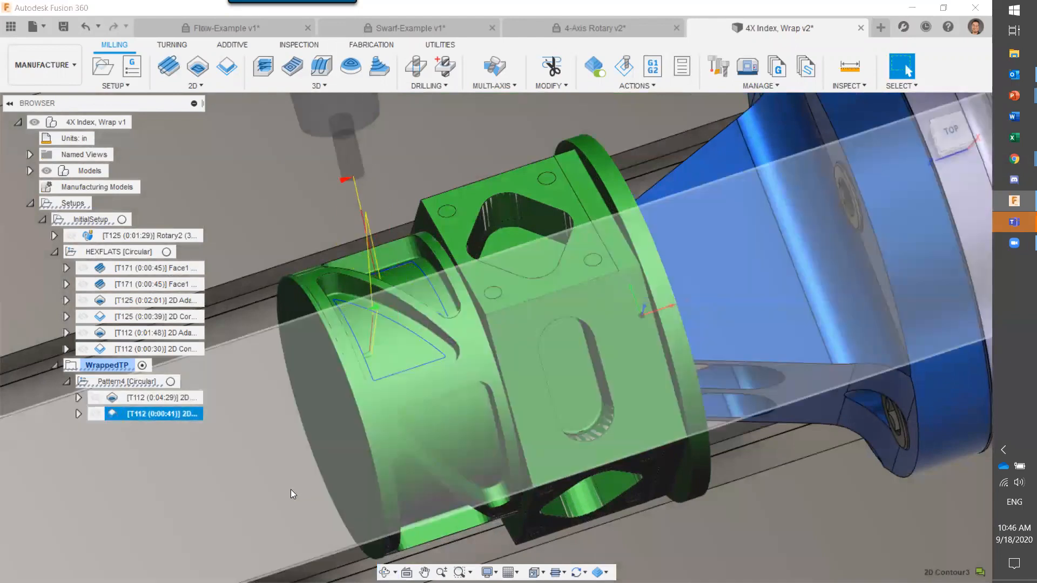
pyautogui.keyDown('shift'); pyautogui.moveTo(286, 491); pyautogui.dragTo(340, 410, button='middle'); pyautogui.keyUp('shift')
pyautogui.scroll(-5, 342, 406)
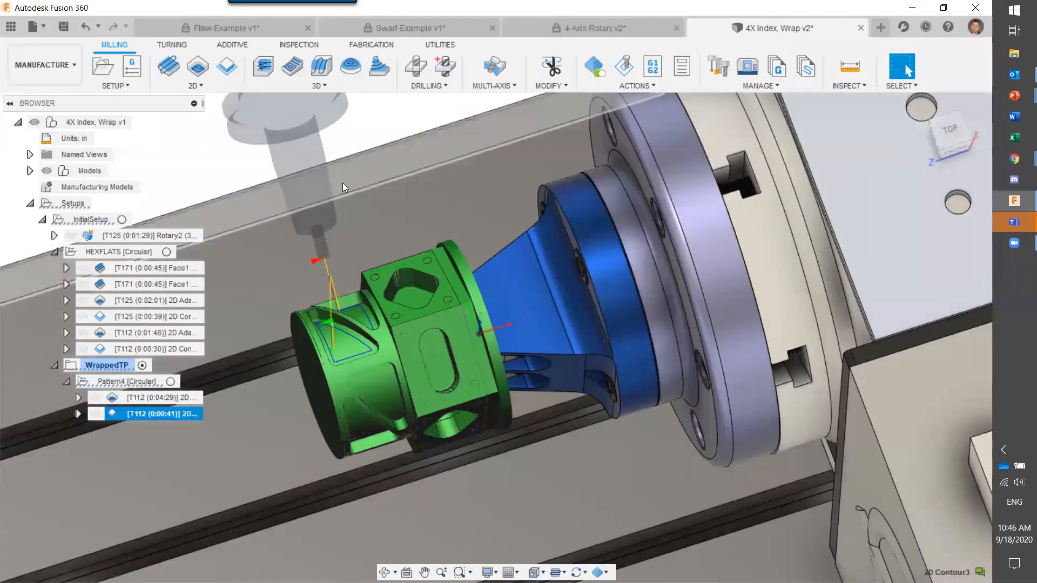
pyautogui.keyDown('shift'); pyautogui.moveTo(351, 172); pyautogui.dragTo(342, 196, button='middle'); pyautogui.keyUp('shift')
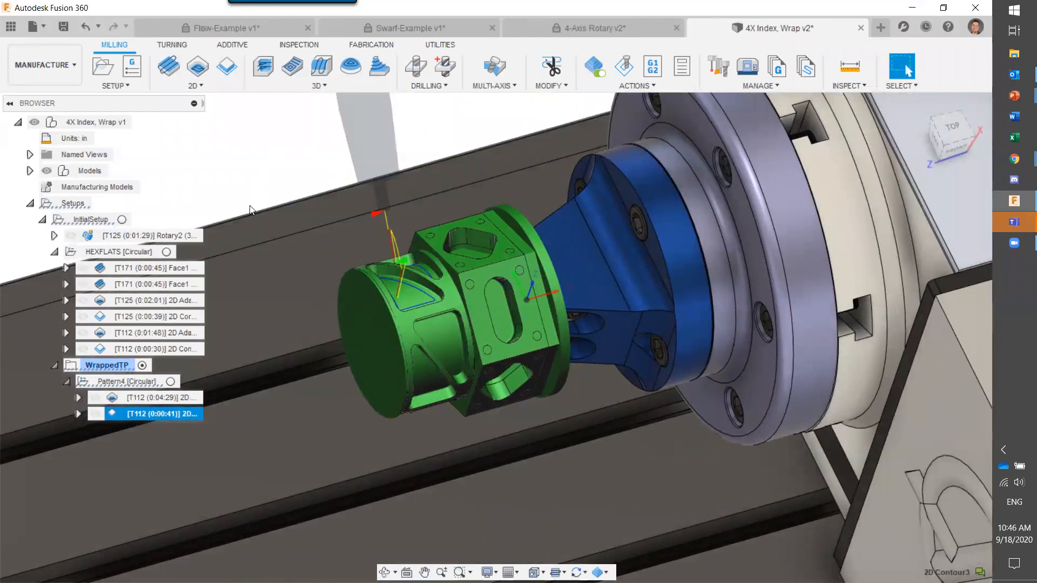
# Step: Set the stock offset of the first Face operation in HEXFLATS to 0.5 in and regenerate its toolpath
pyautogui.click(174, 268)
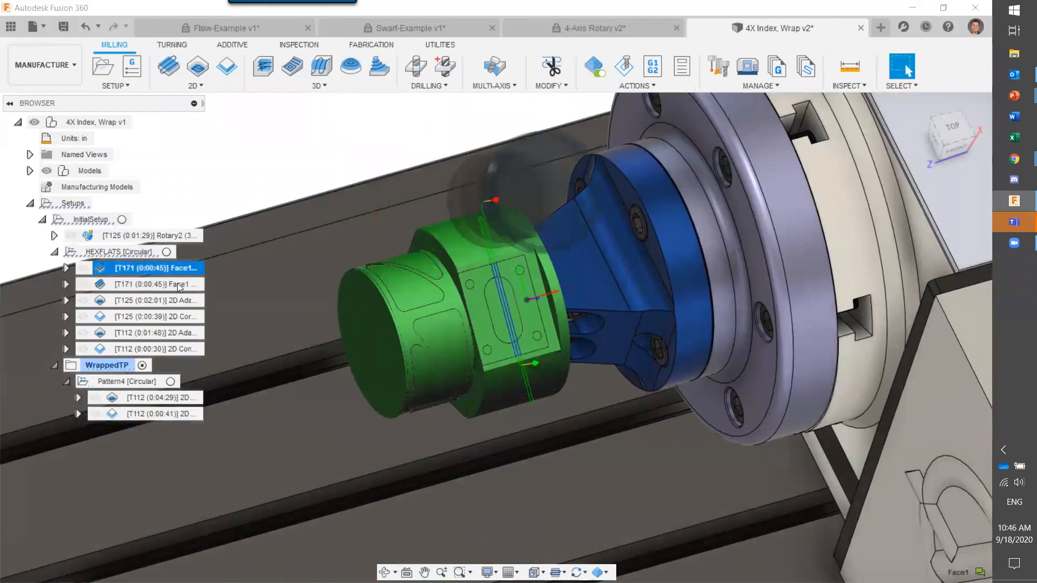
pyautogui.rightClick(173, 271)
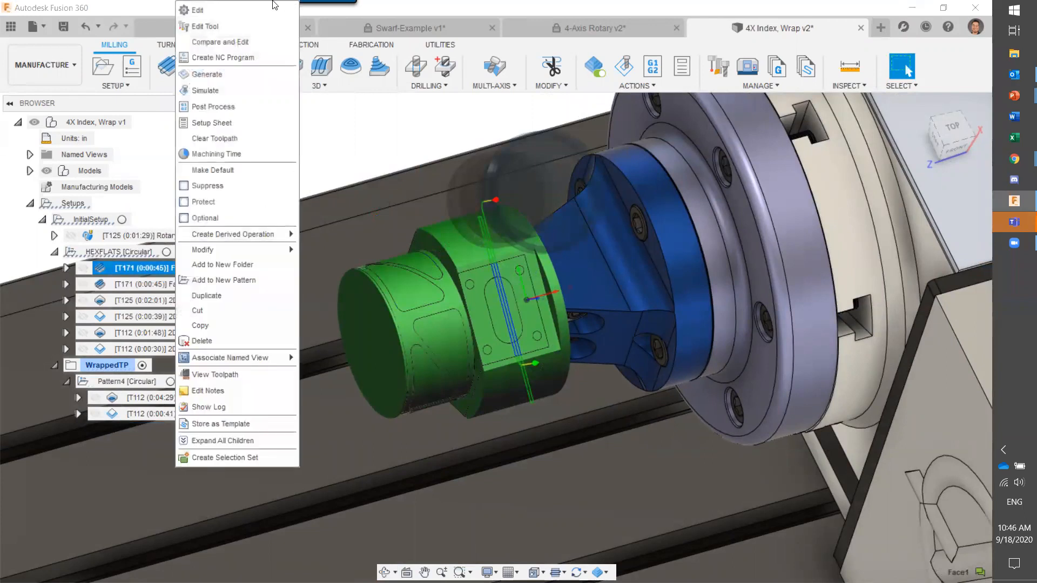
pyautogui.click(448, 257)
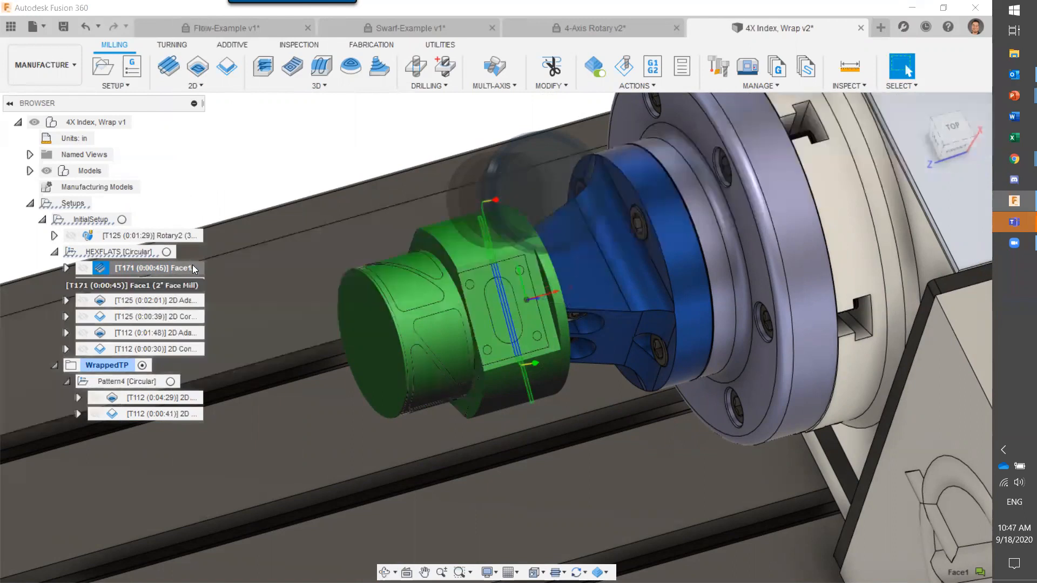
pyautogui.rightClick(192, 264)
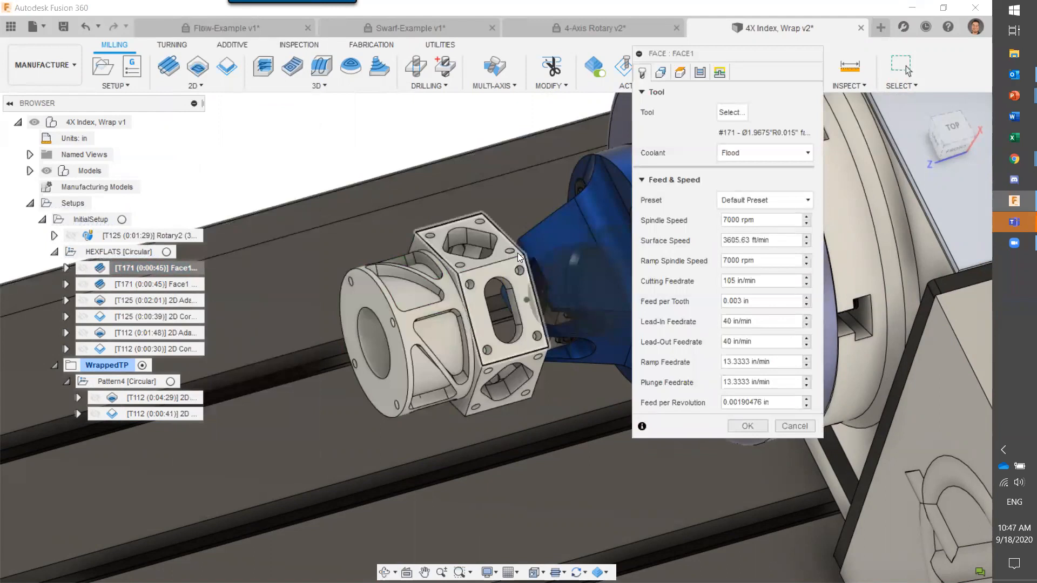
pyautogui.click(700, 72)
pyautogui.click(758, 169)
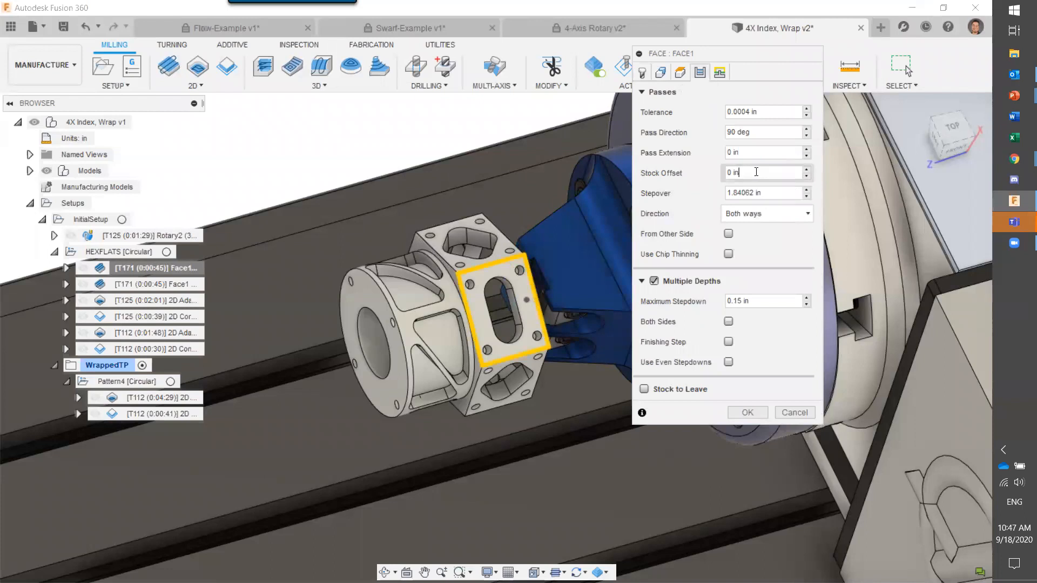
pyautogui.press('BackSpace')
pyautogui.write('.5')
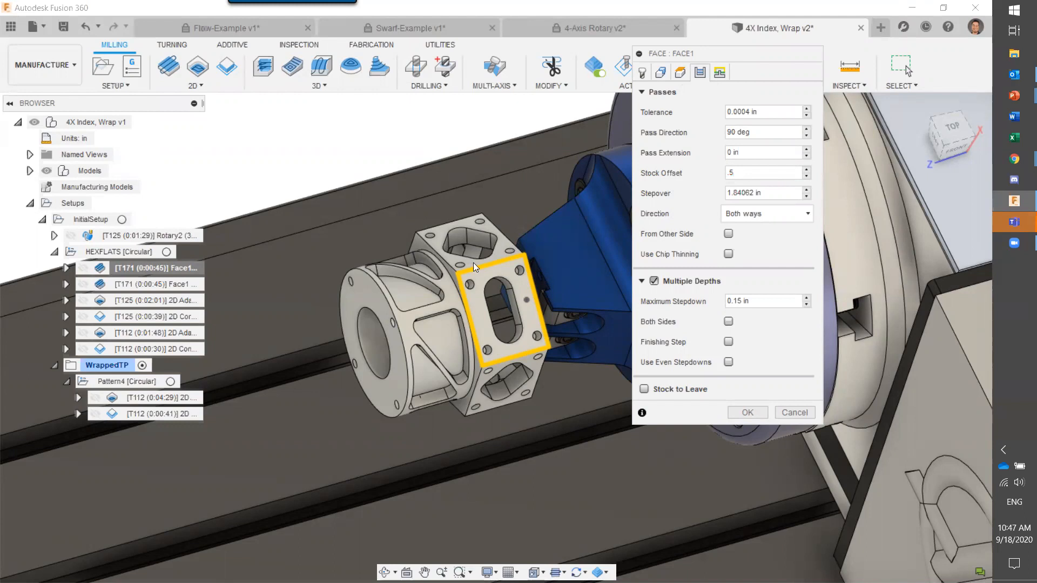
pyautogui.click(738, 414)
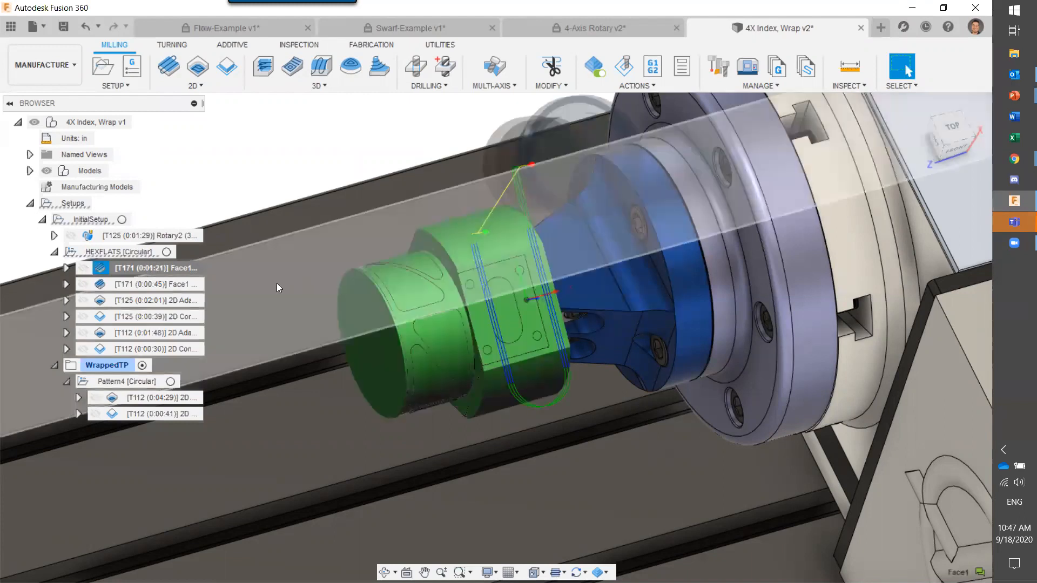
# Step: Set the stock offset of the second Face operation, Face1 (2), to 0.5 in and regenerate its toolpath
pyautogui.click(188, 284)
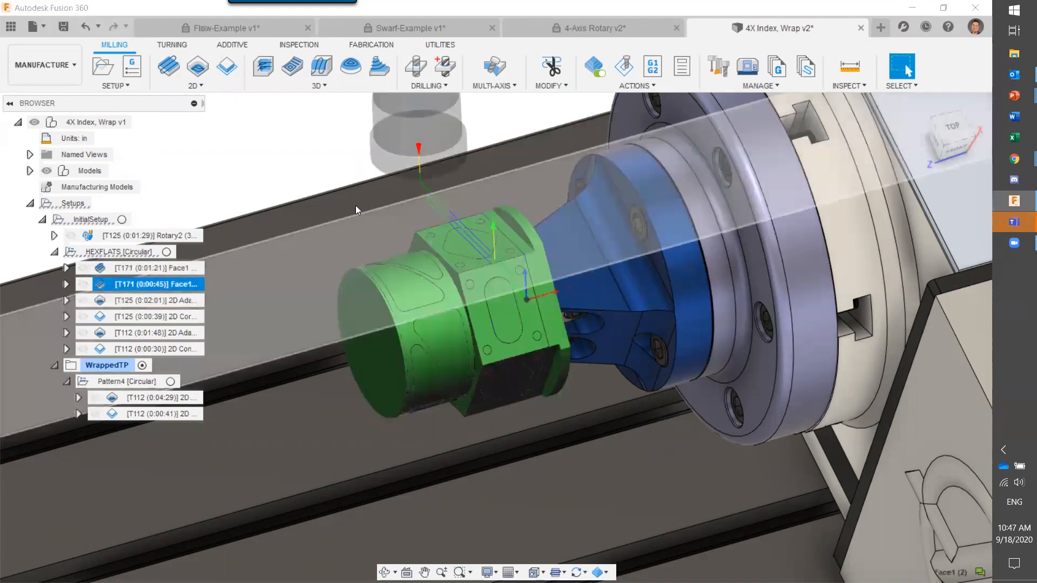
pyautogui.rightClick(196, 278)
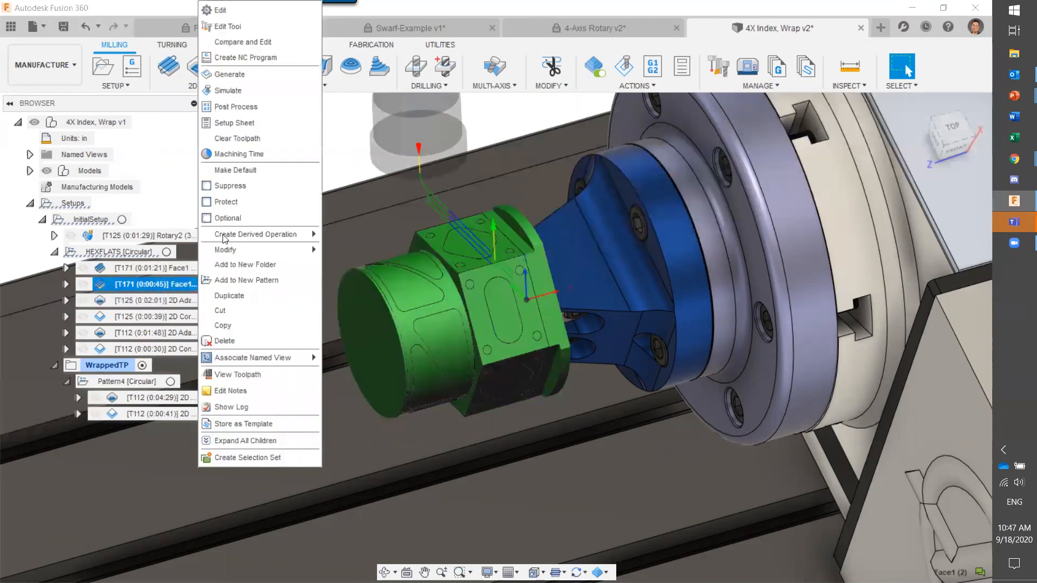
pyautogui.click(245, 16)
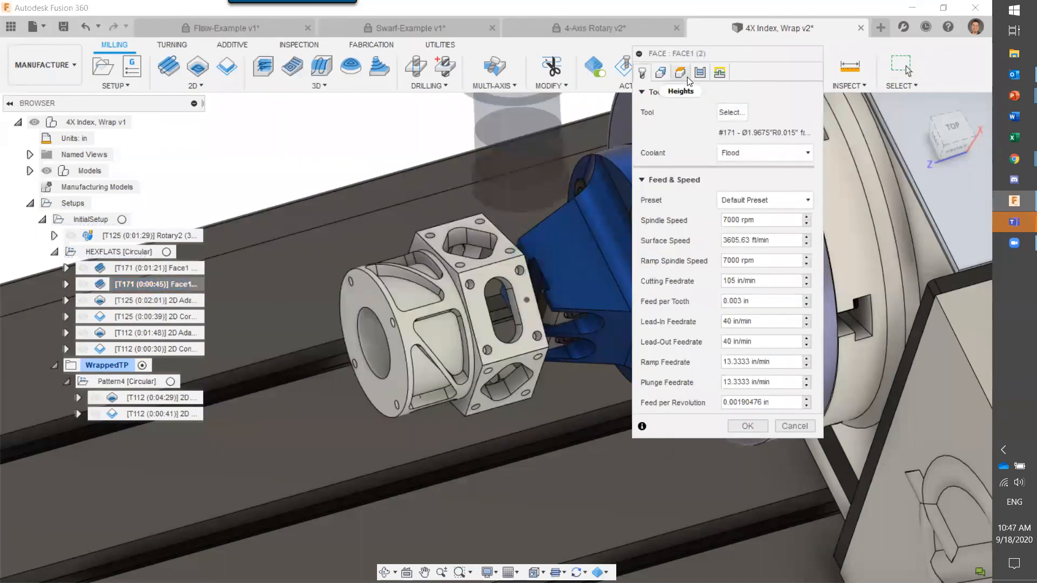
pyautogui.click(700, 73)
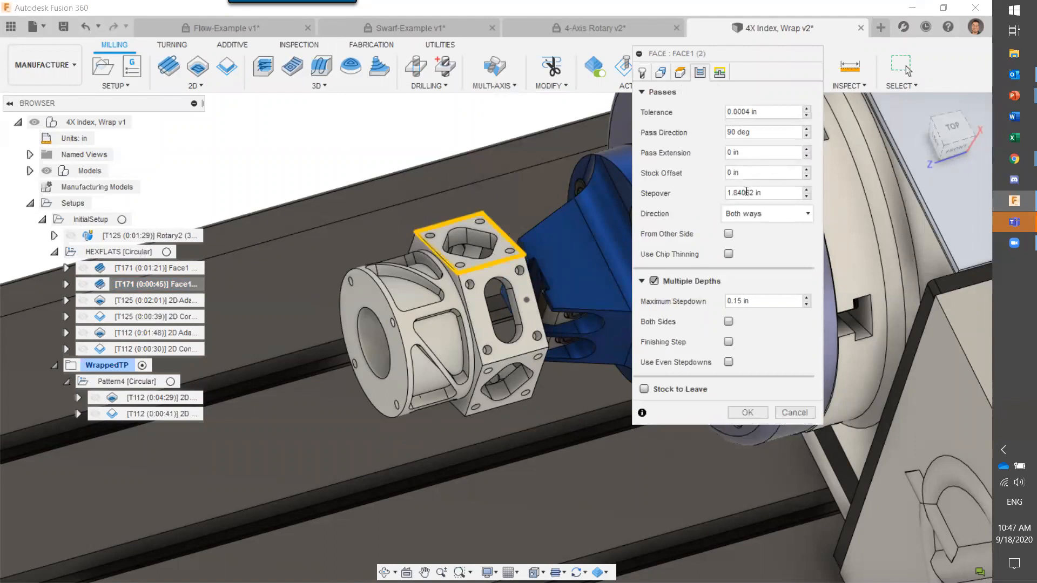
pyautogui.click(738, 172)
pyautogui.write('.4')
pyautogui.press('BackSpace')
pyautogui.write('5')
pyautogui.press('Return')
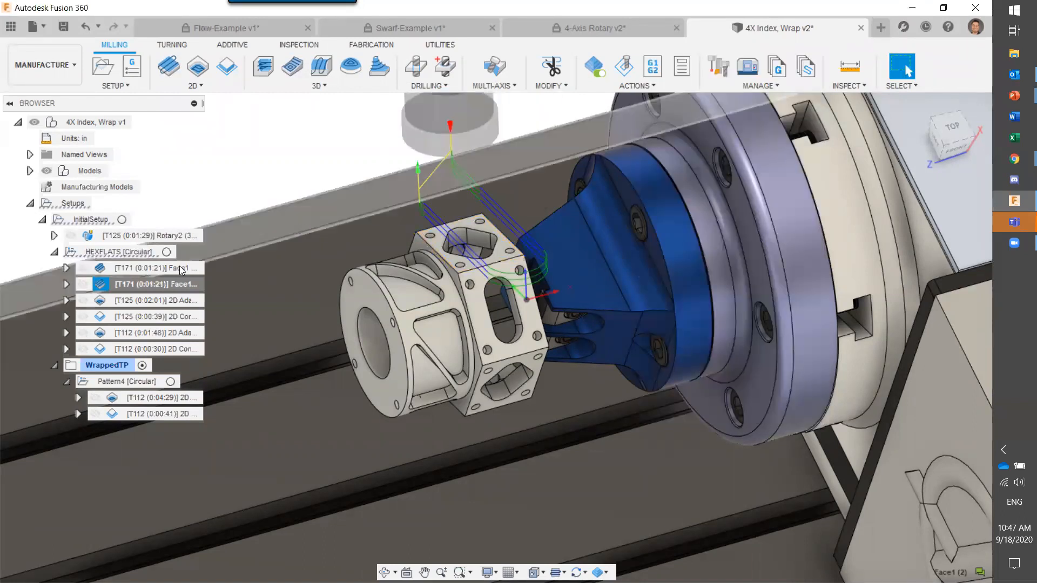
# Step: Inspect the in-process stock after the second Face, and compare it with the Rotary2 and first Face operations
pyautogui.keyDown('shift'); pyautogui.moveTo(418, 226); pyautogui.dragTo(449, 231, button='middle'); pyautogui.keyUp('shift')
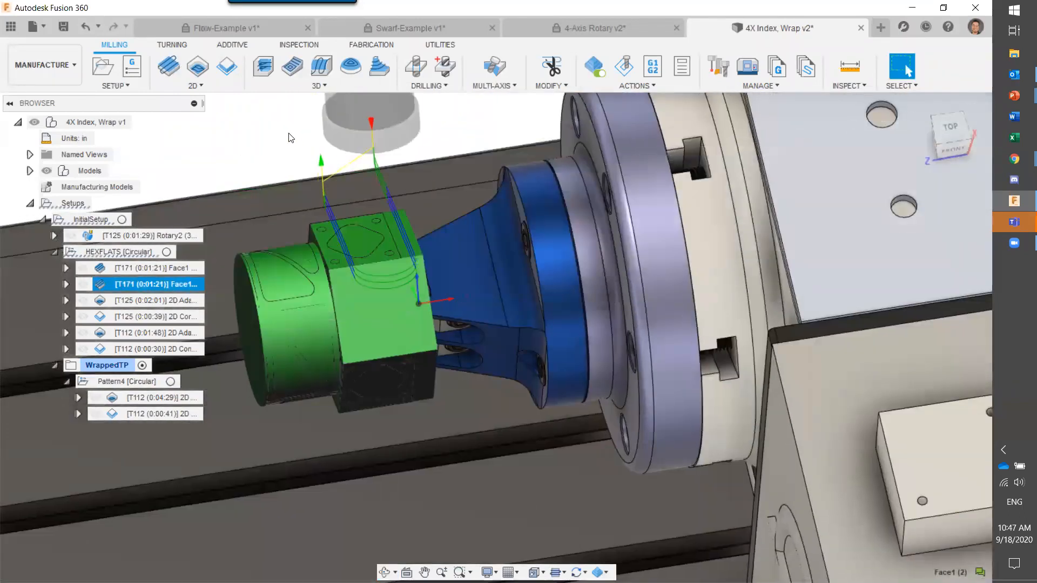
pyautogui.moveTo(313, 140); pyautogui.dragTo(377, 164, button='middle')
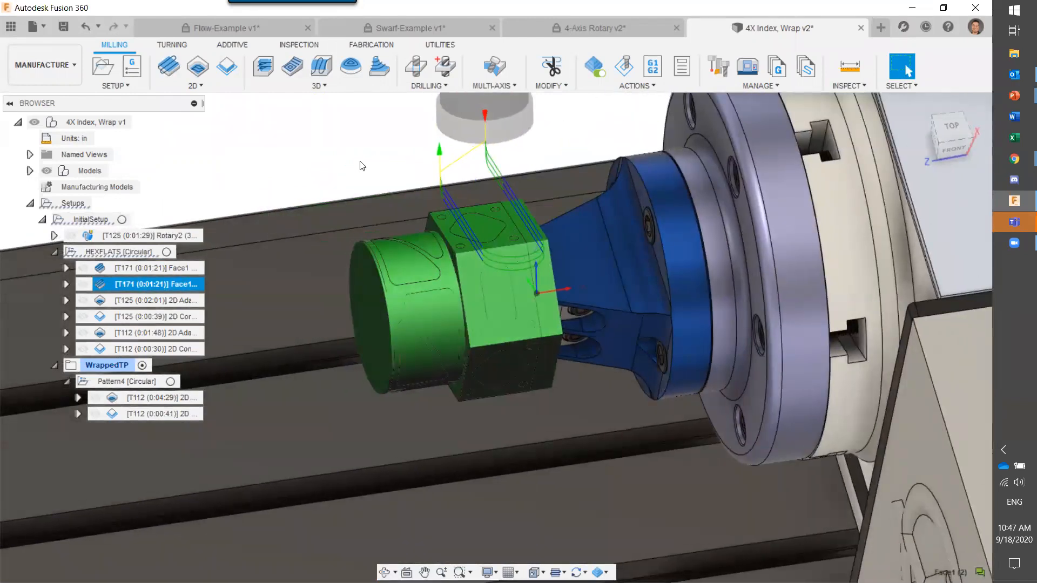
pyautogui.click(362, 166)
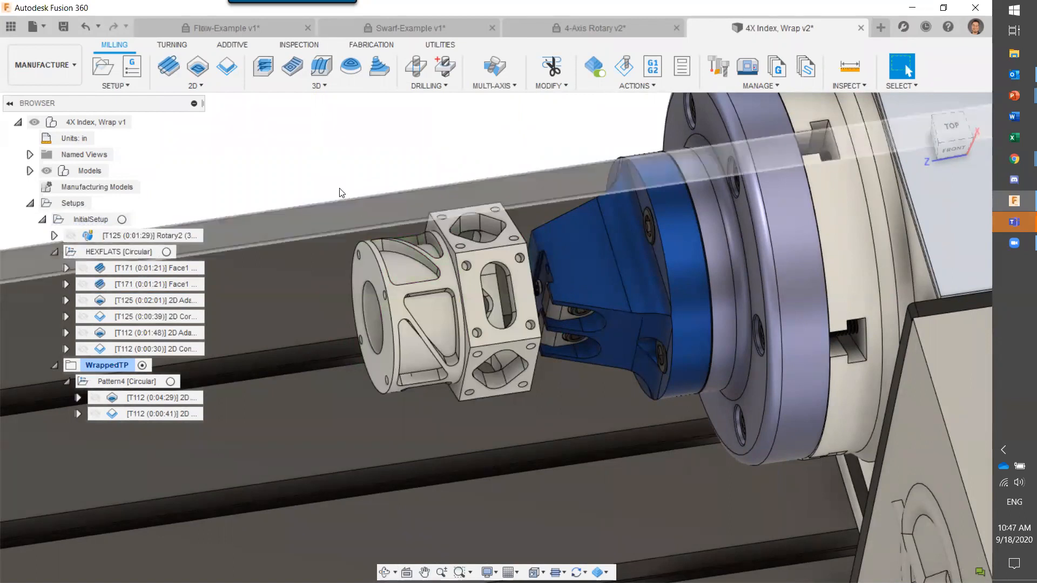
pyautogui.click(155, 234)
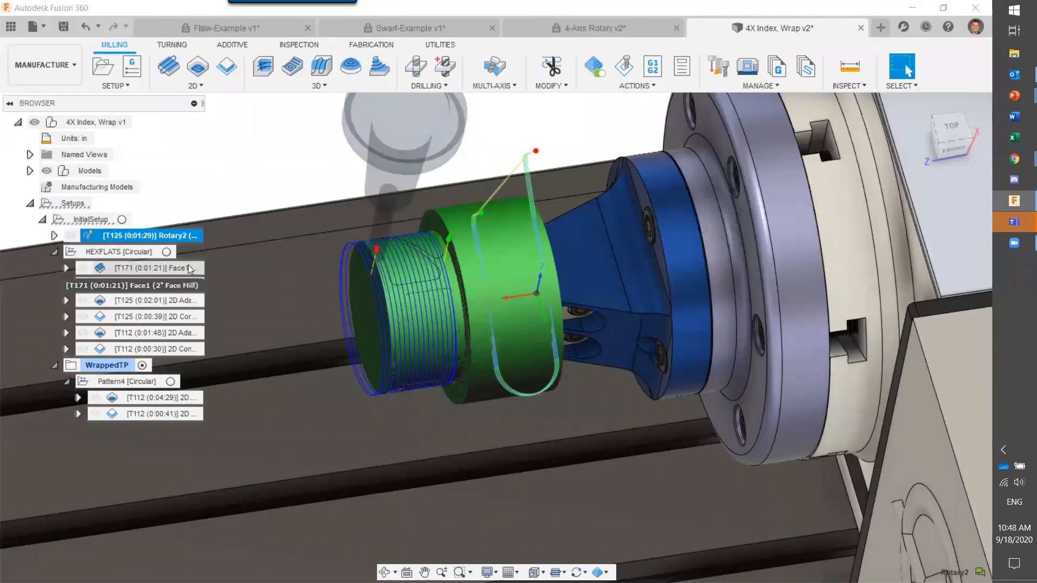
pyautogui.click(188, 266)
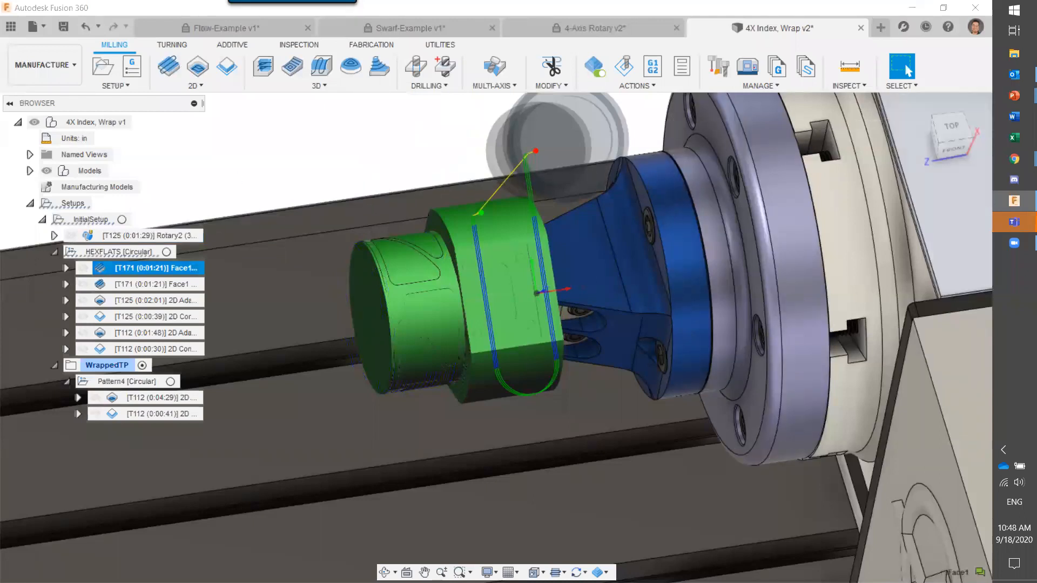
pyautogui.hotkey('alt', 'Tab')
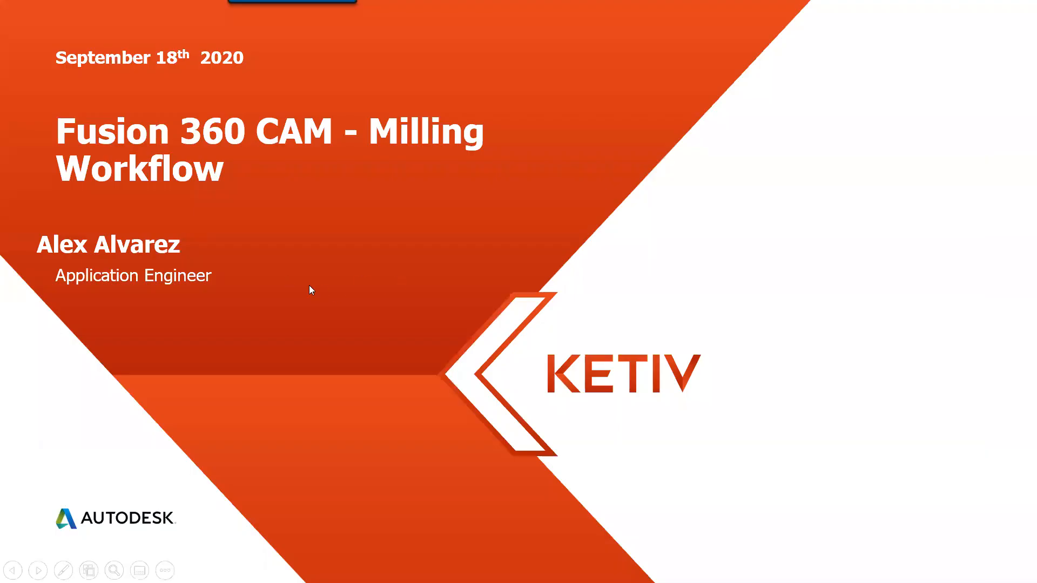
pyautogui.click(908, 411)
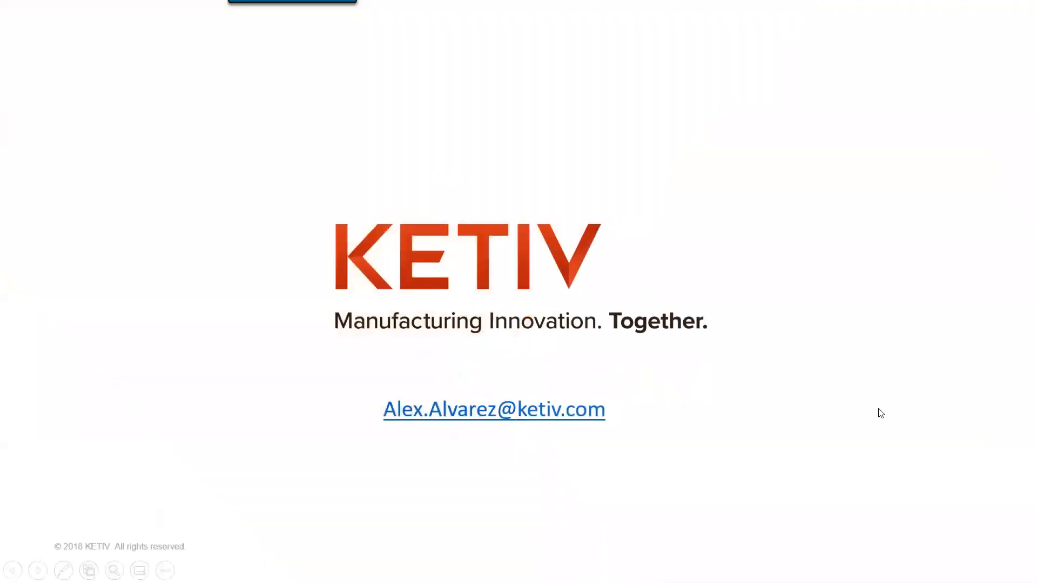